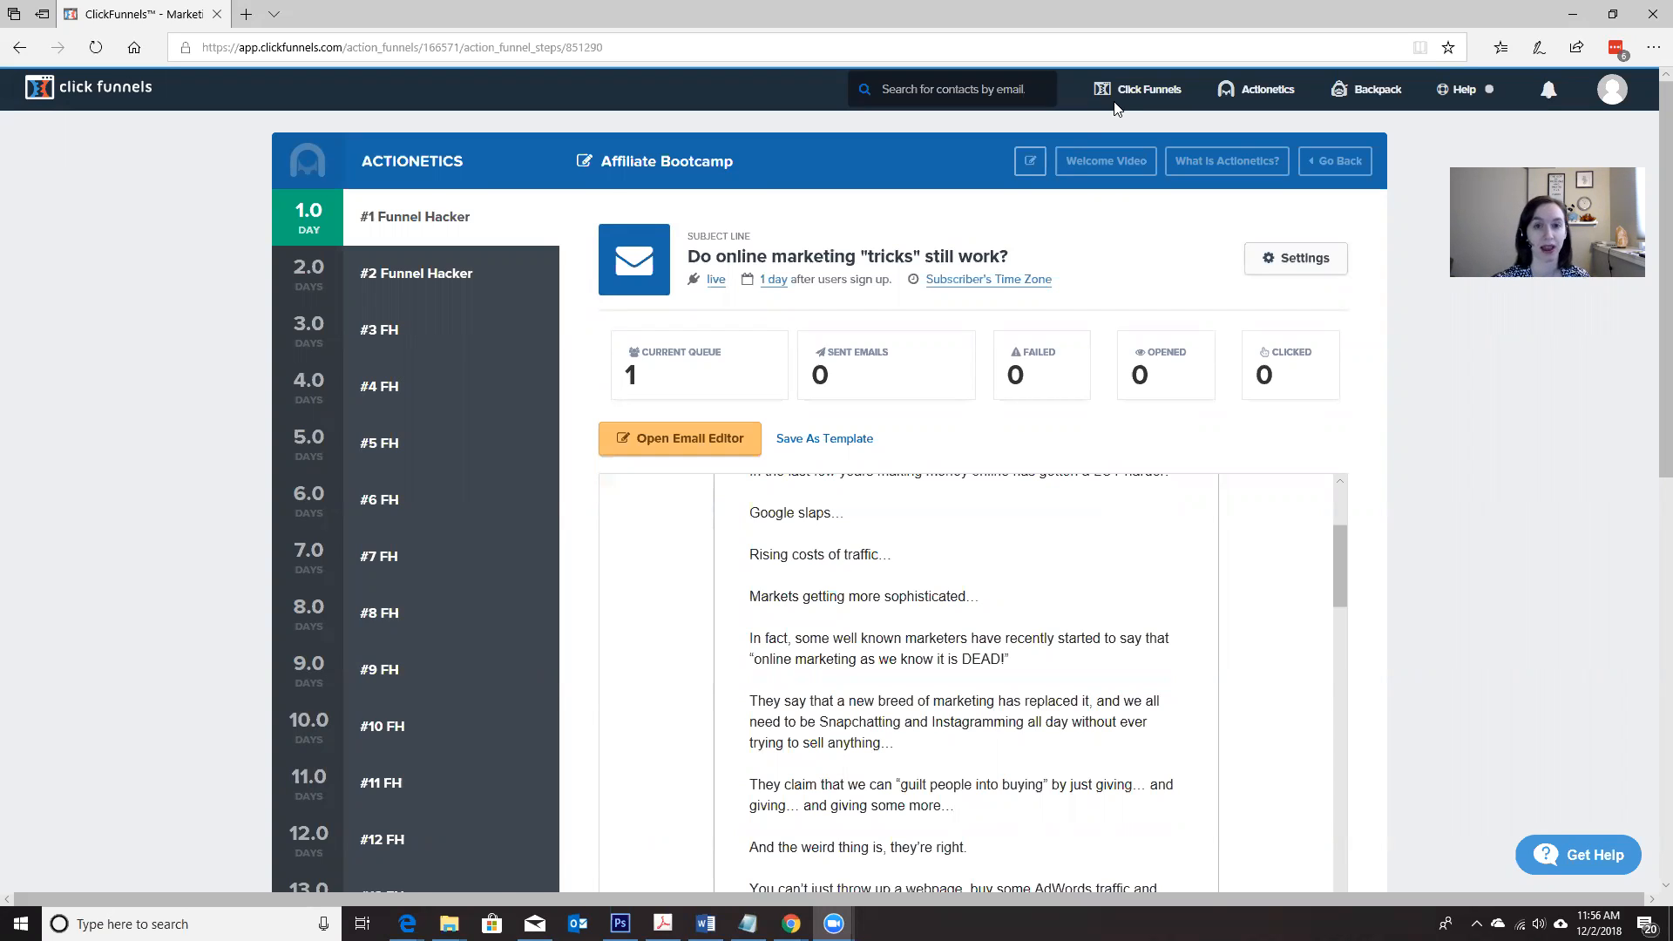
click(843, 441)
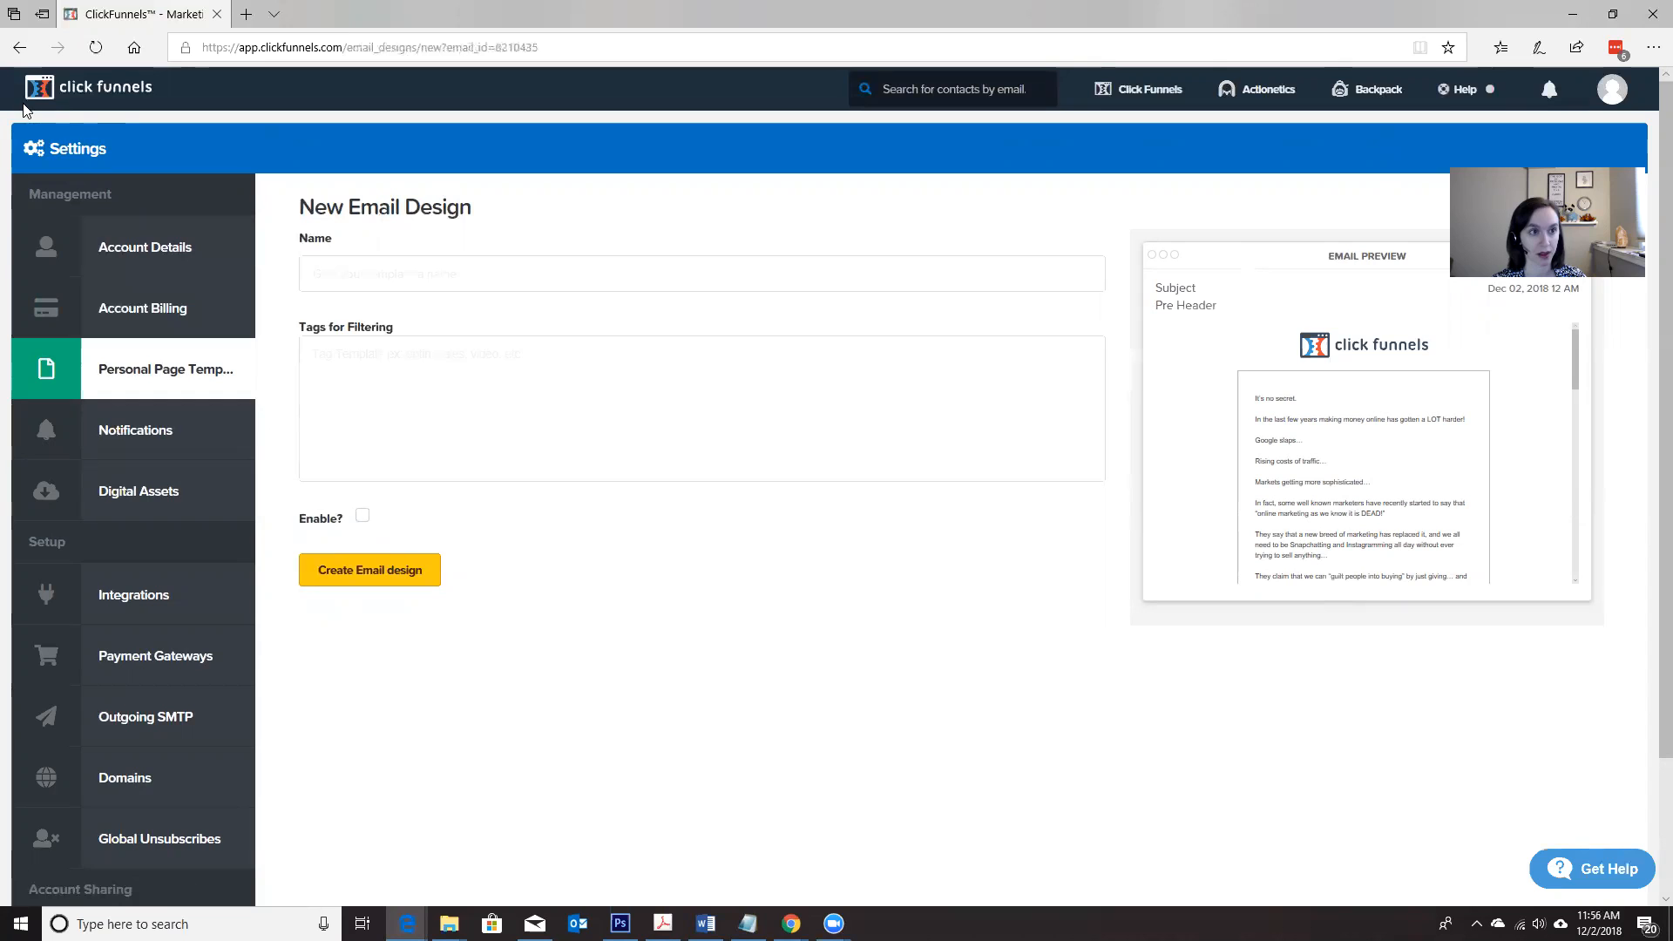
click(25, 56)
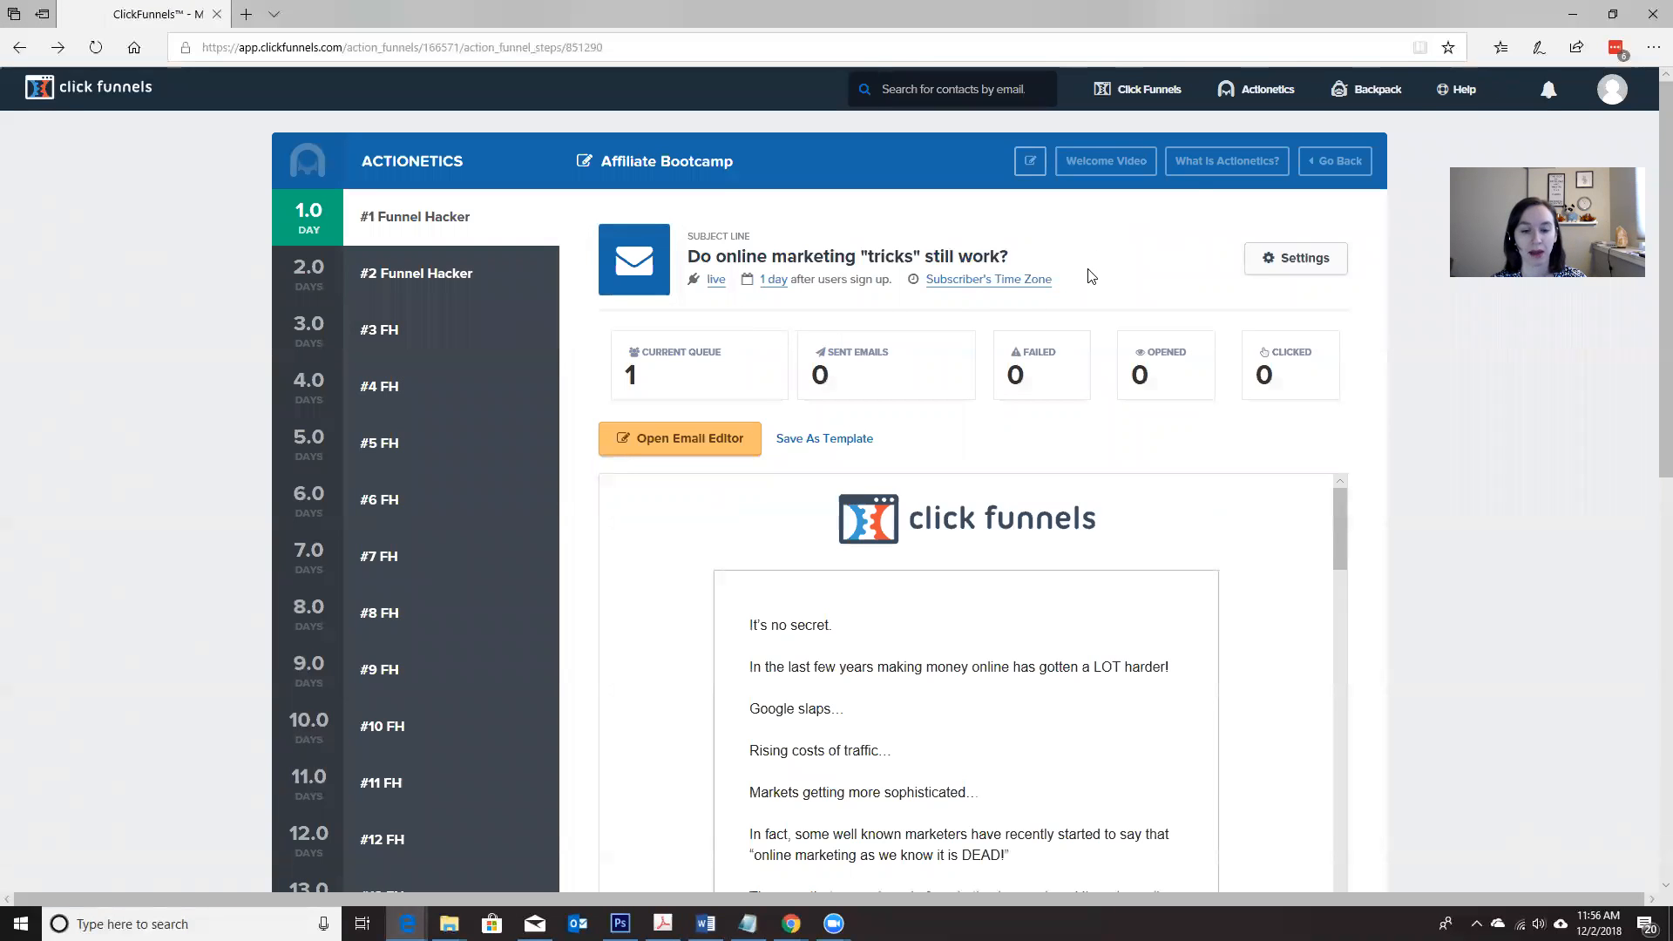
mouse_move(1262, 89)
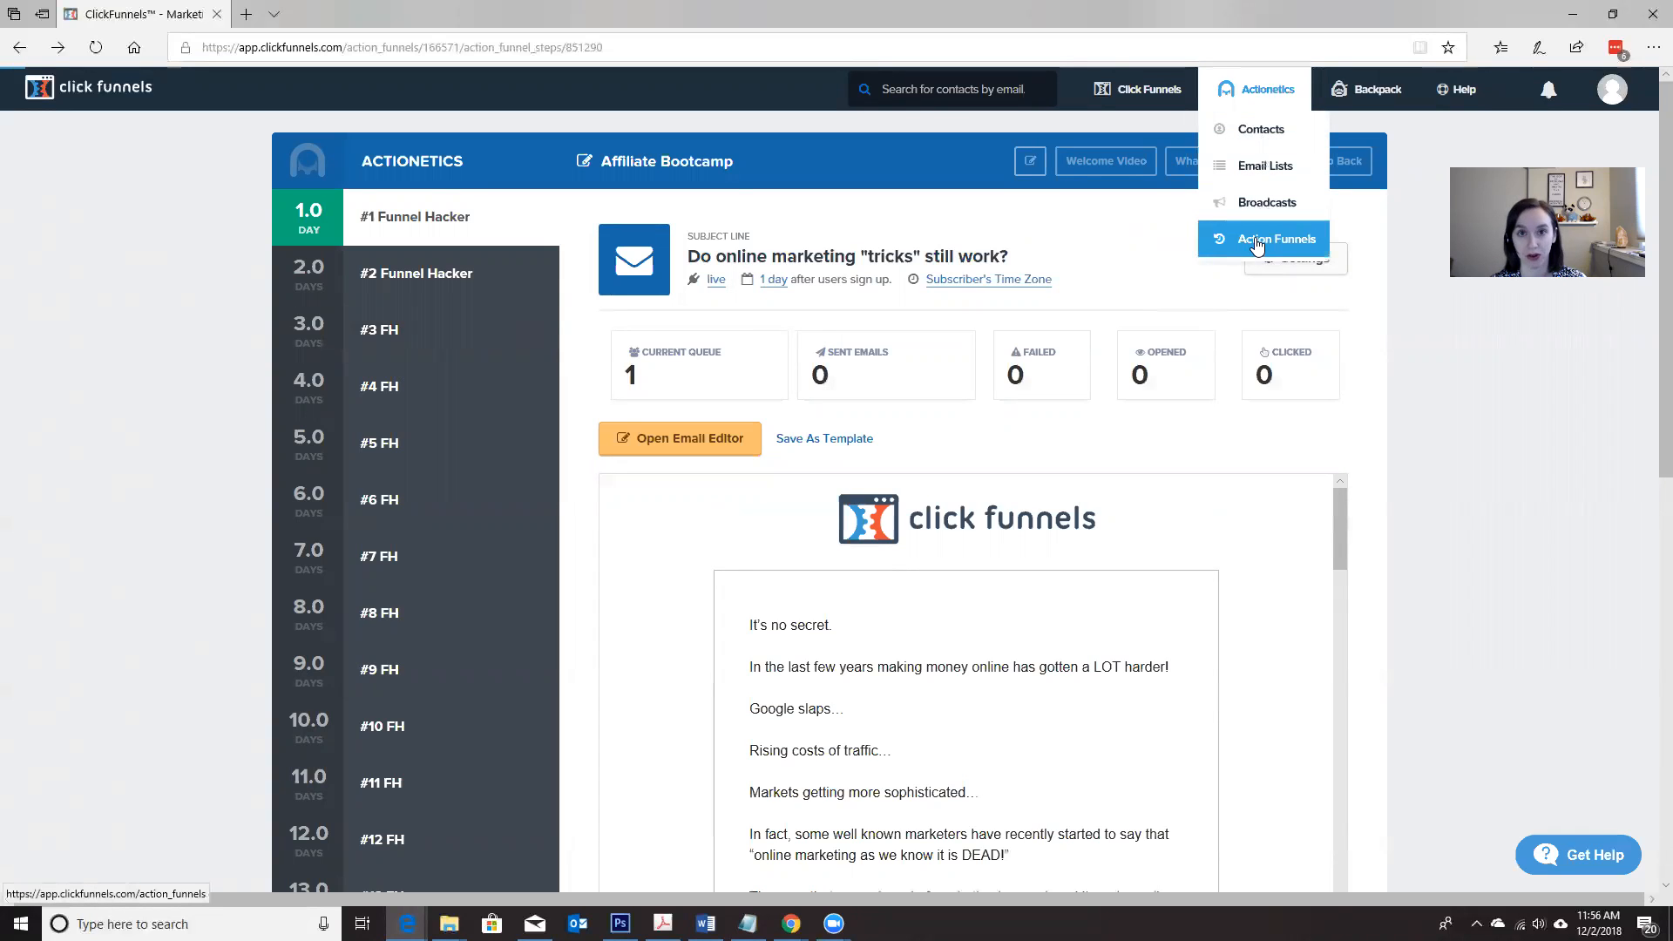
click(1257, 241)
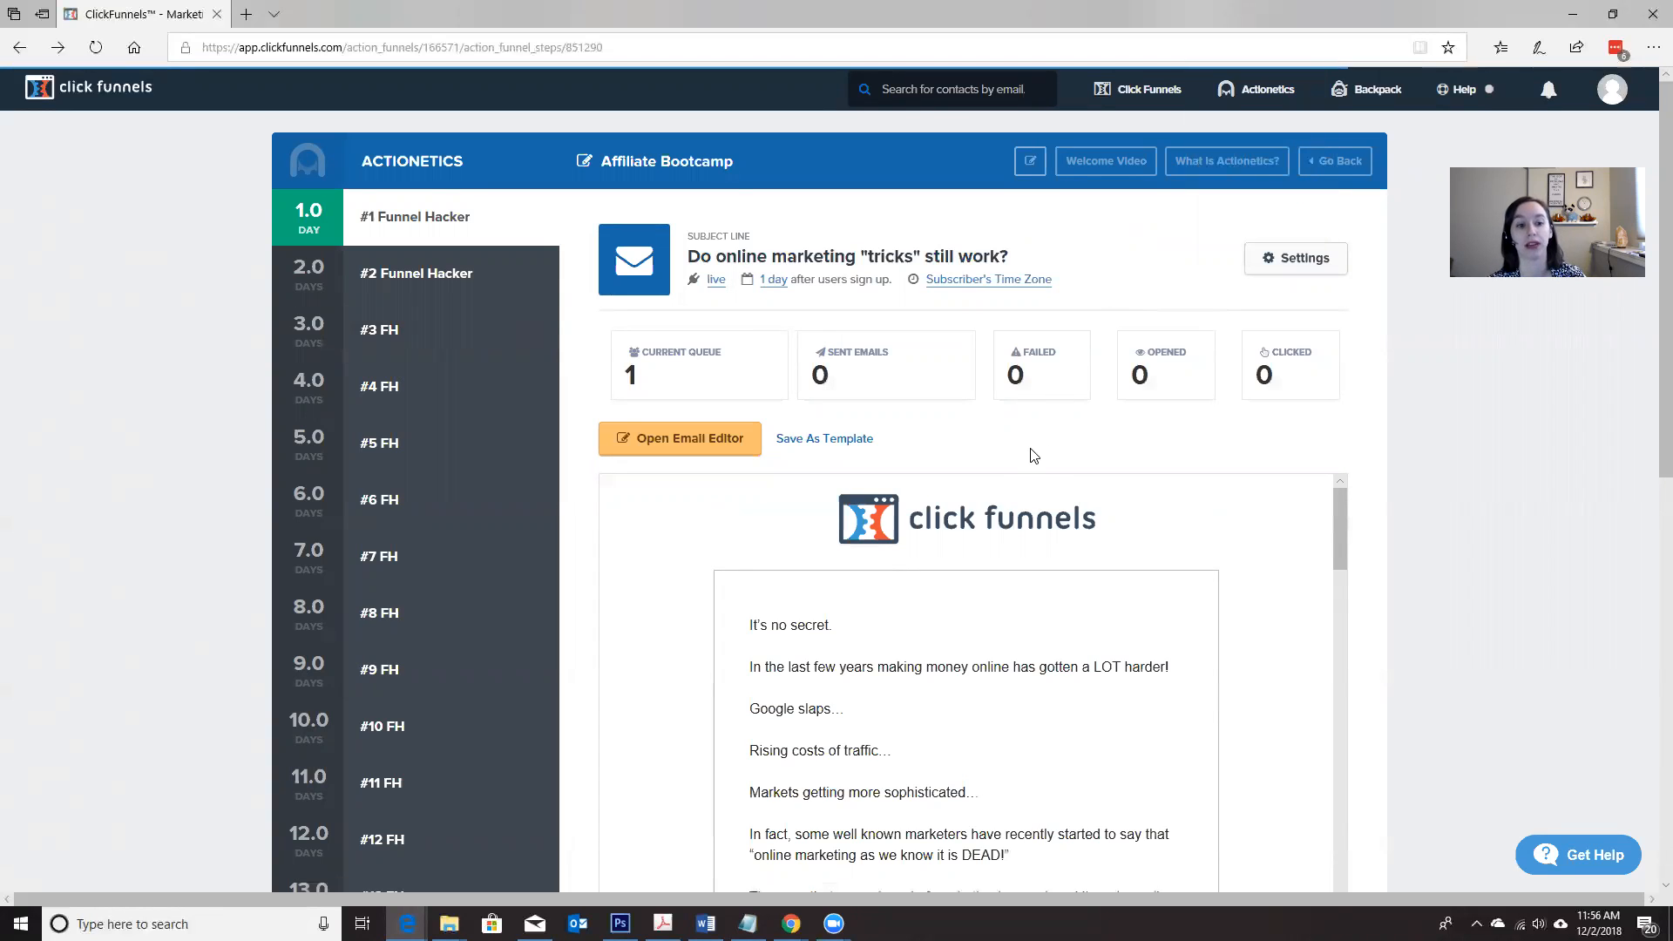
scroll(448, 561, down, 10)
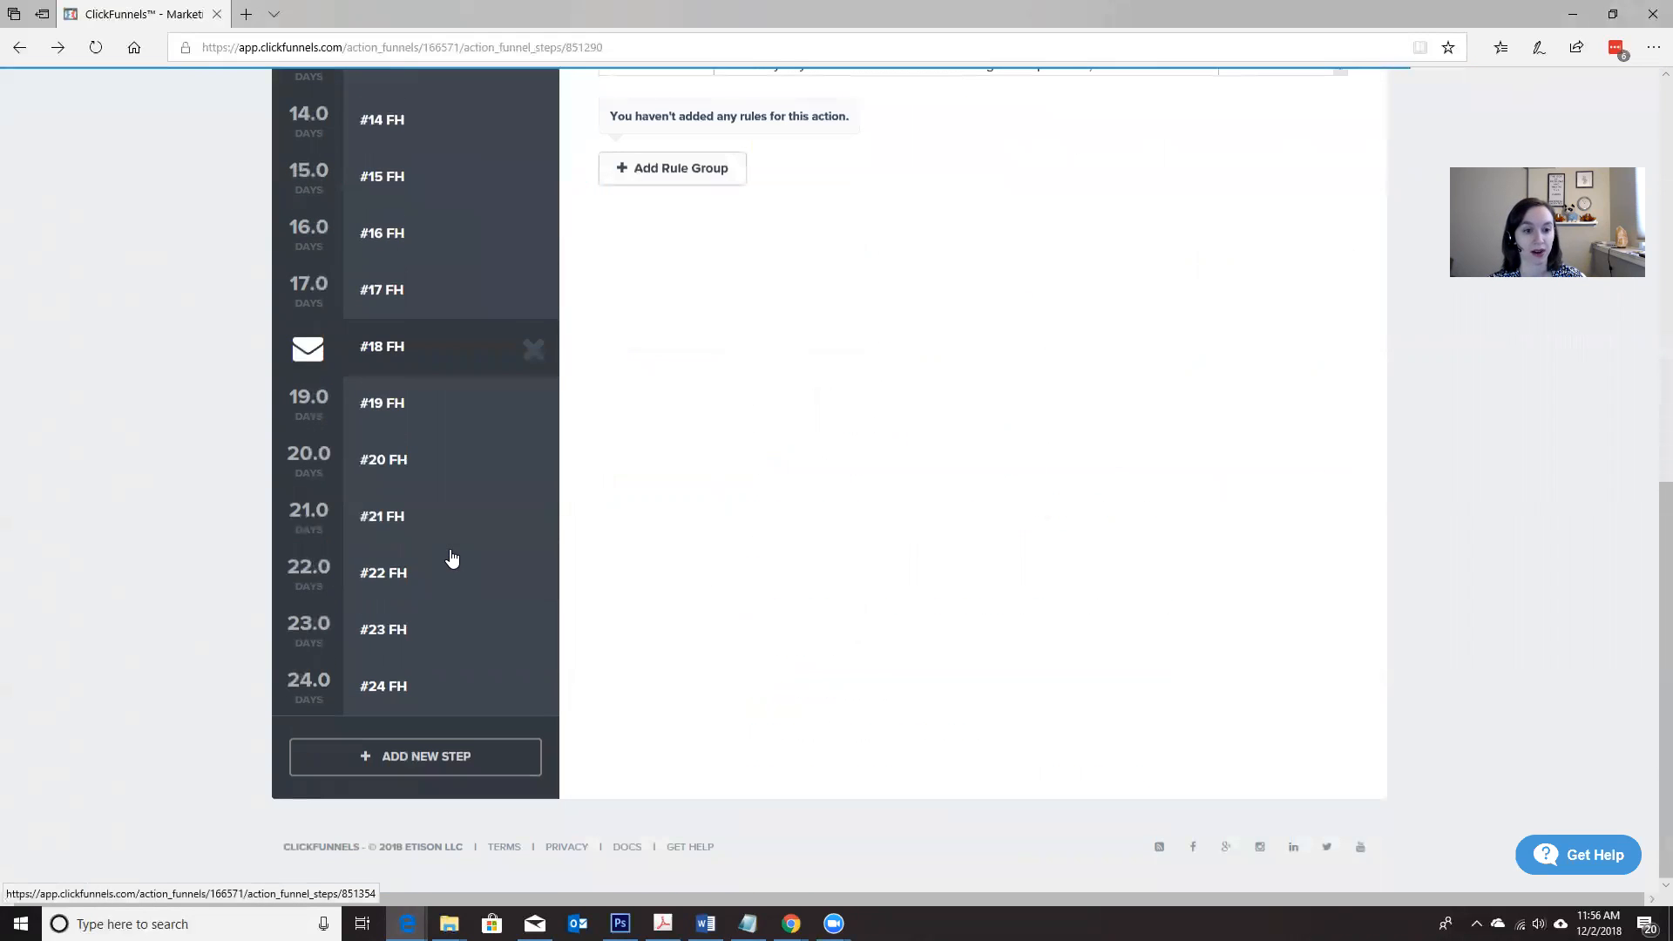
scroll(451, 558, up, 9)
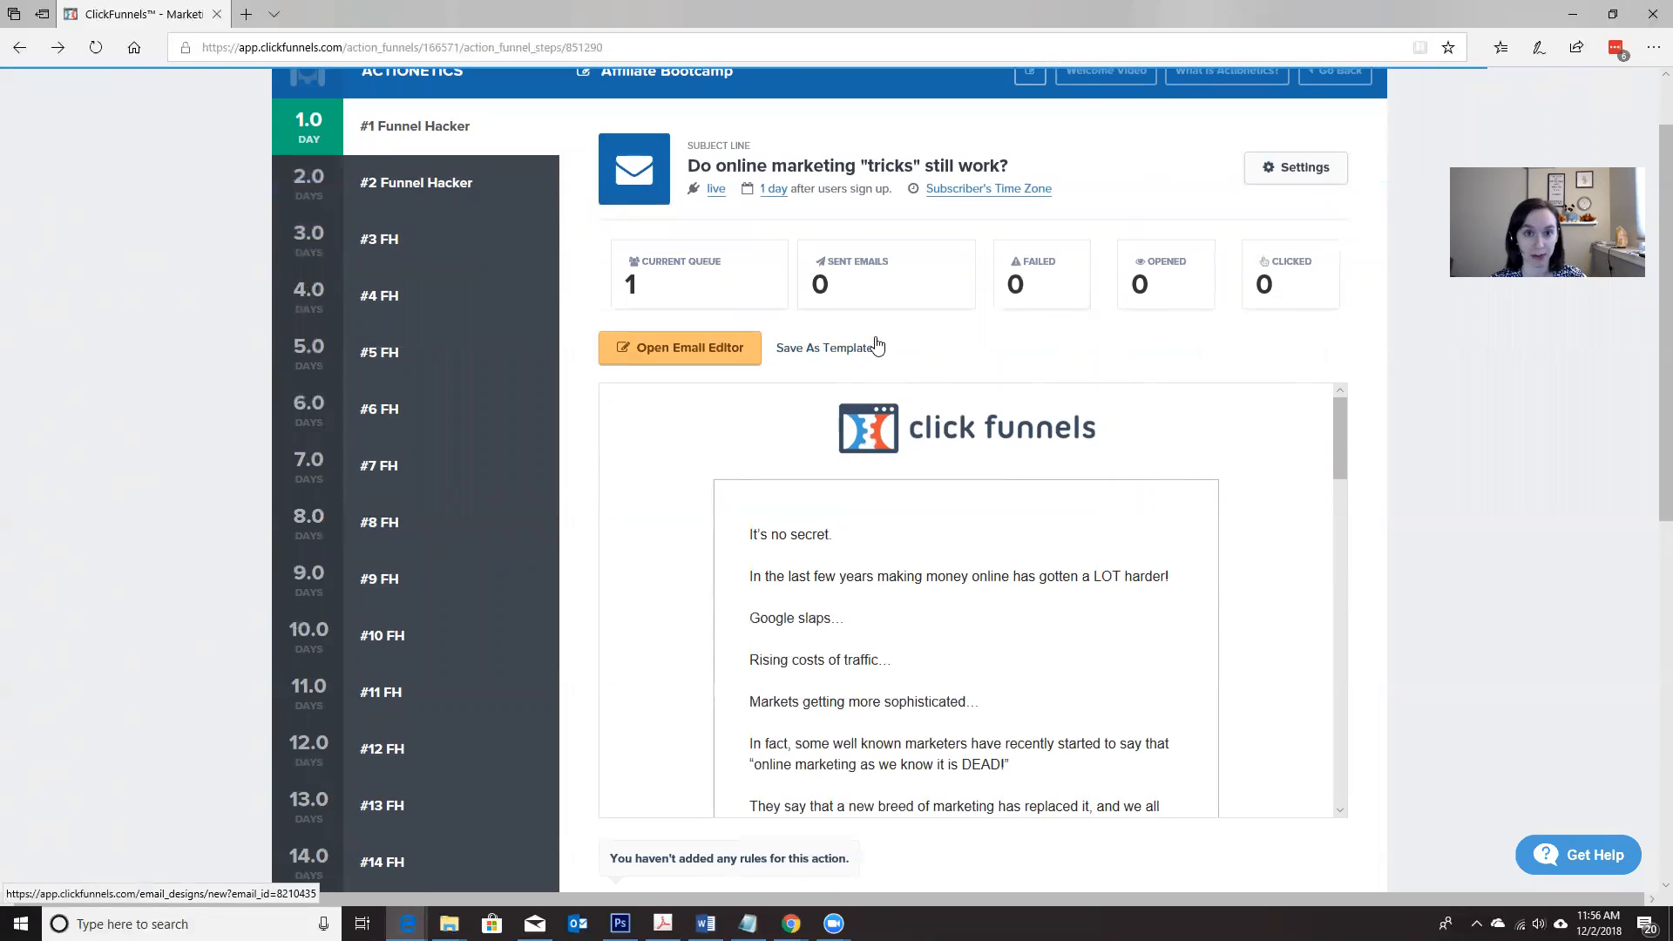
Step: Open the day-4 email #4 FH in the Affiliate Bootcamp sequence and start saving it as a template
click(400, 297)
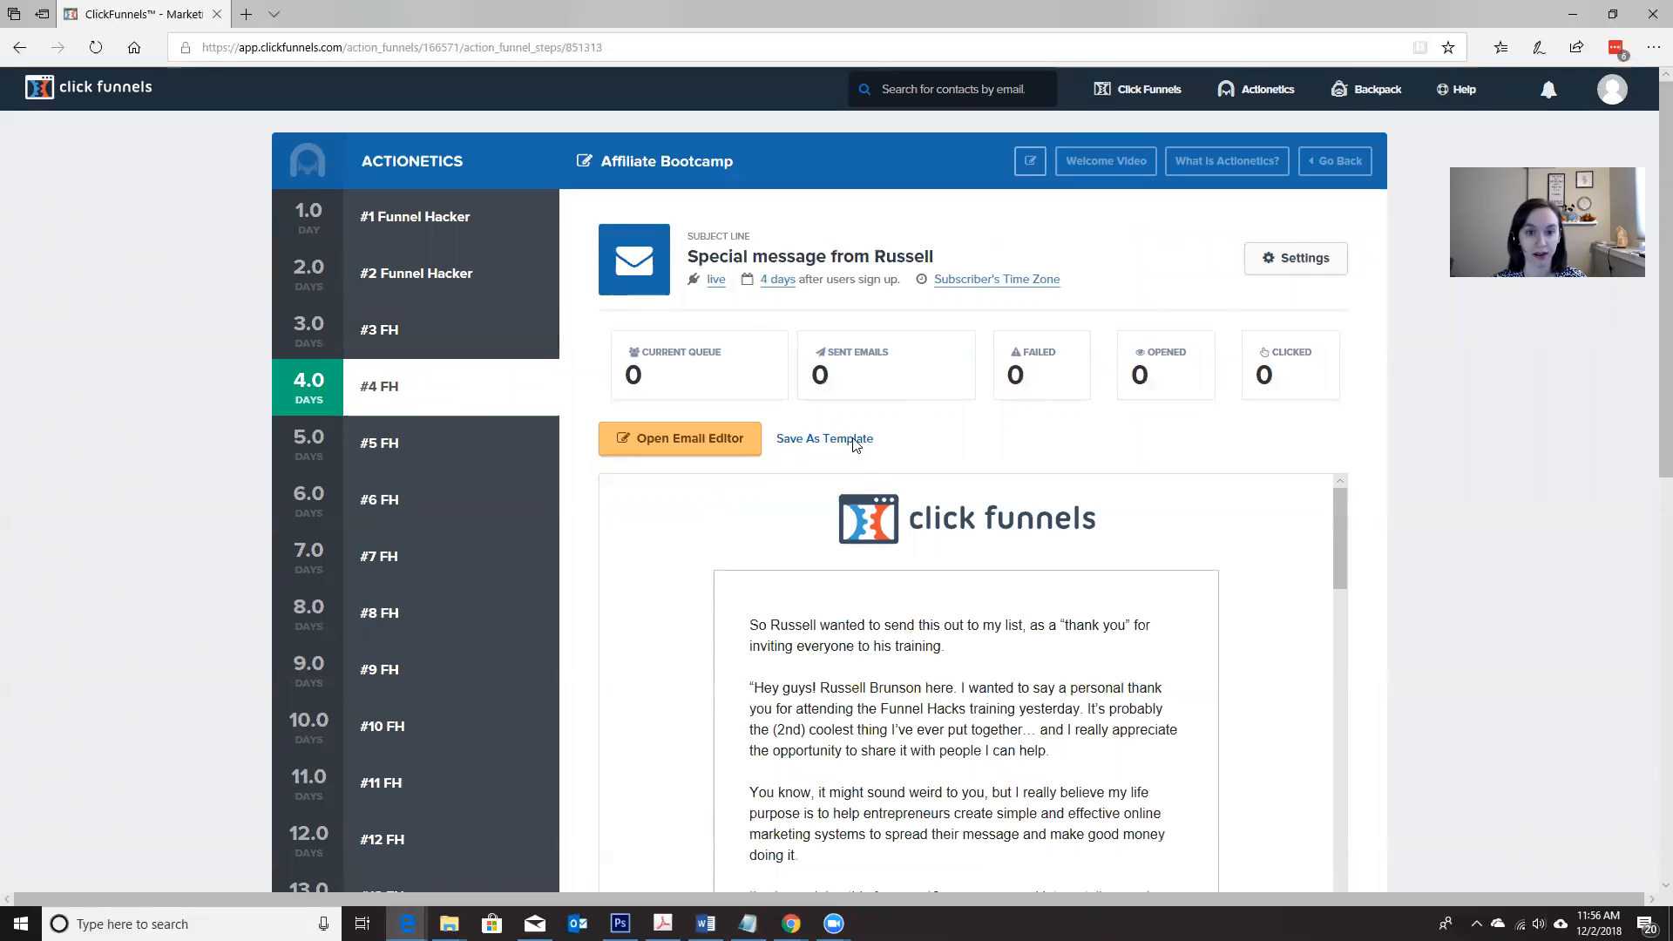
click(854, 444)
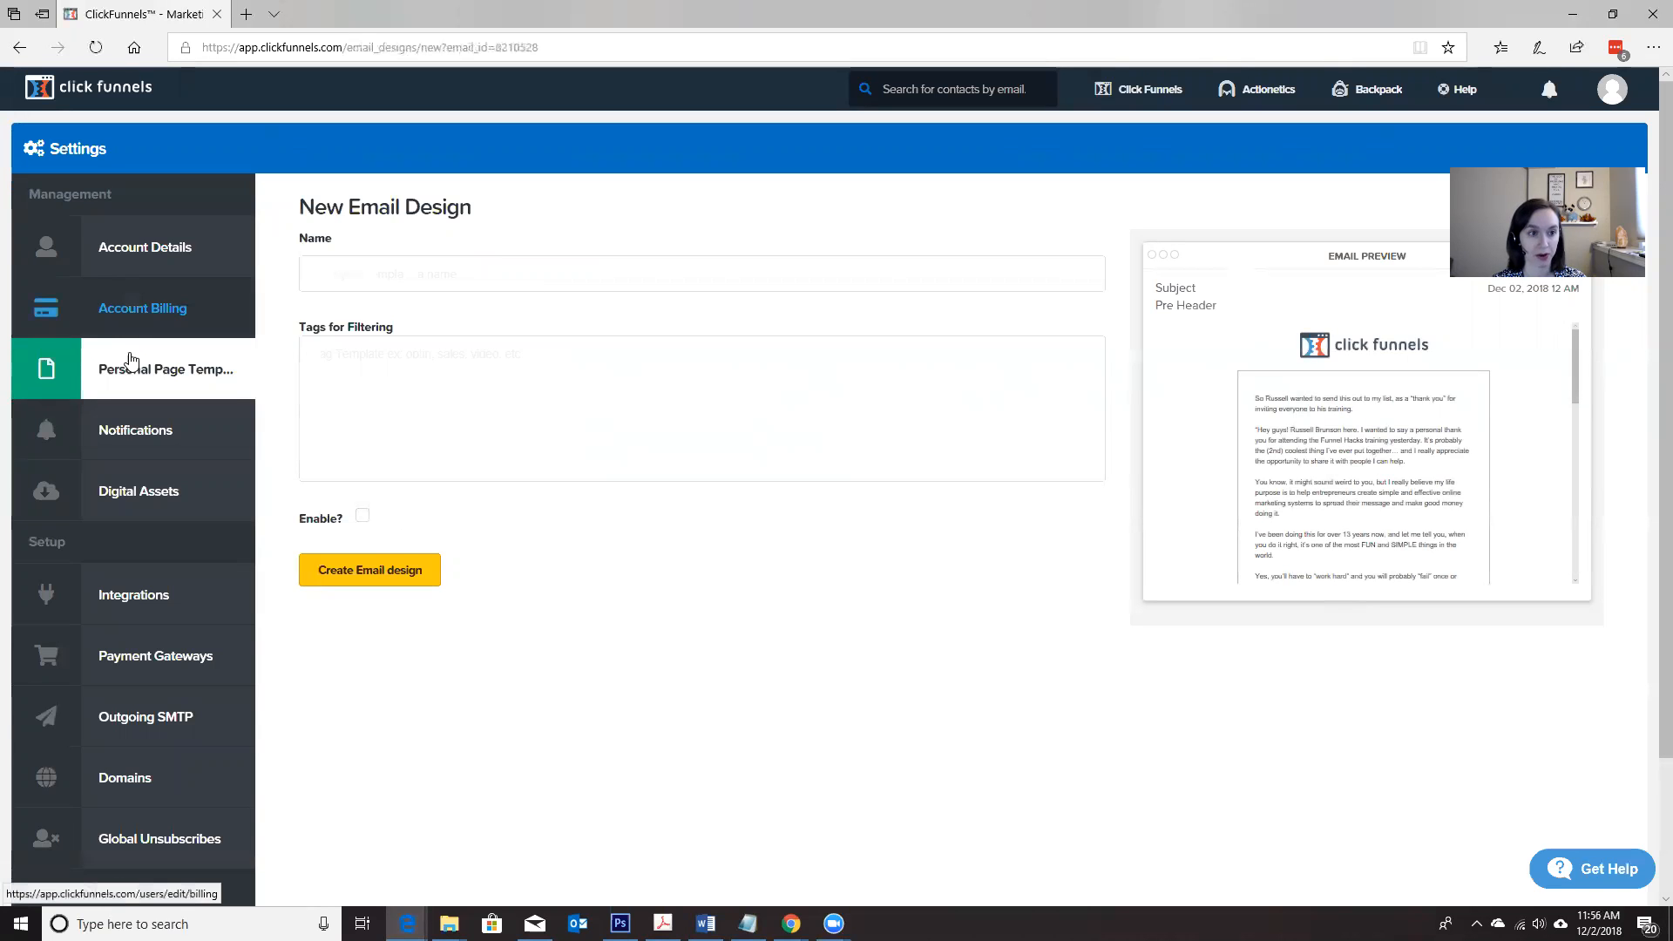
click(19, 48)
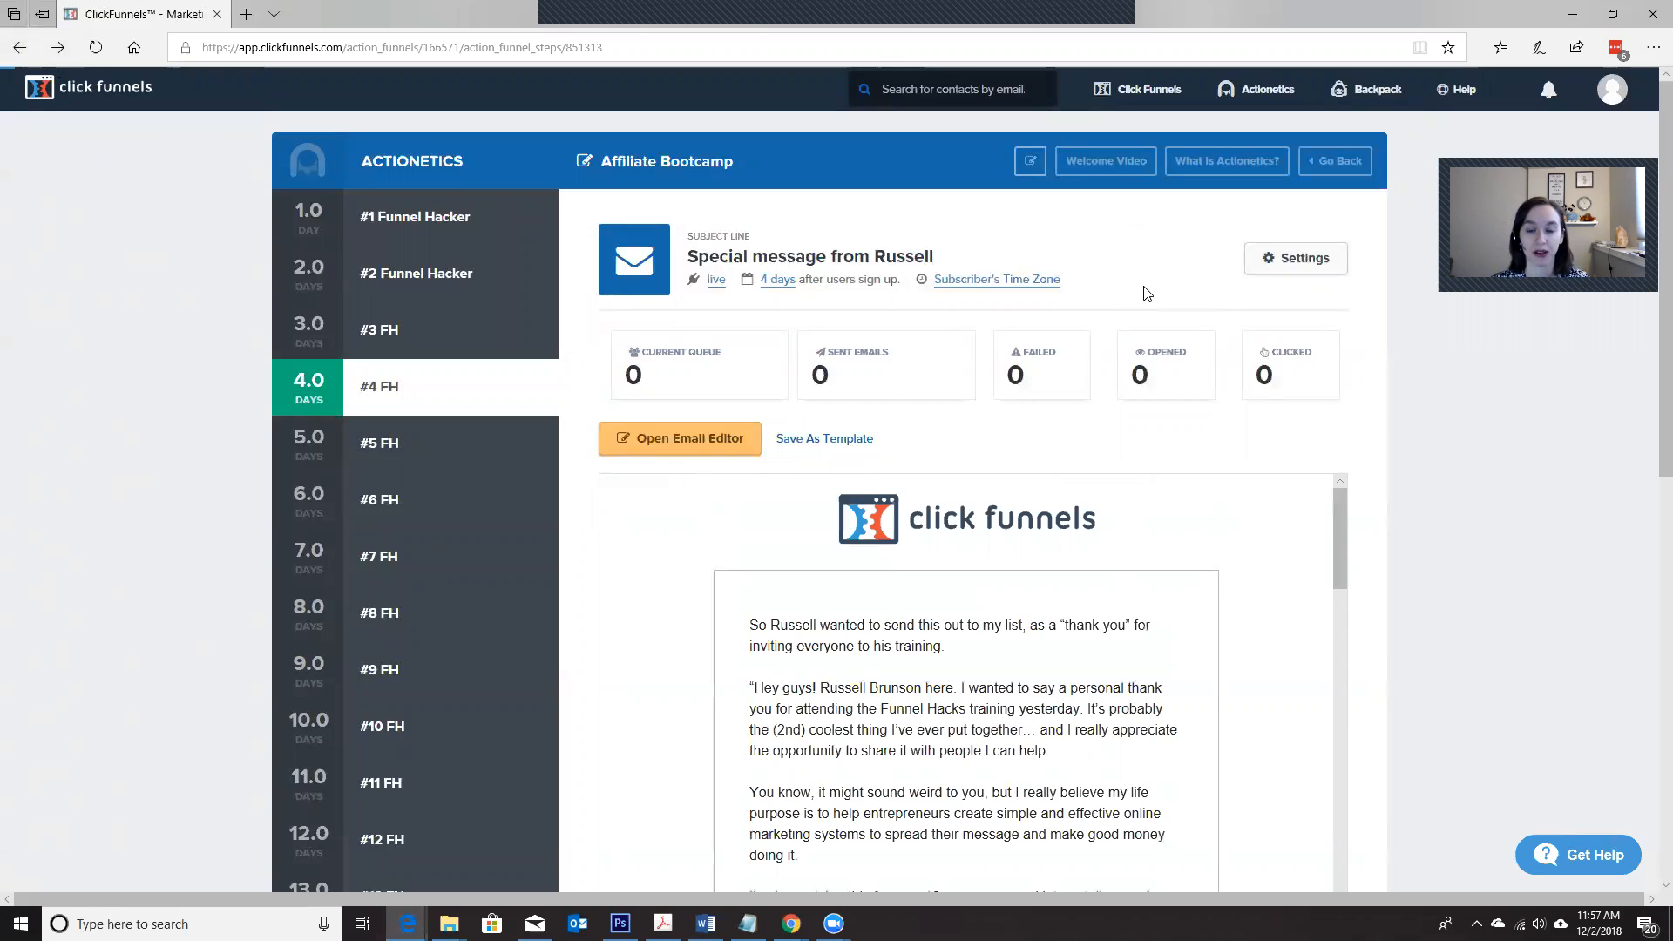
click(858, 446)
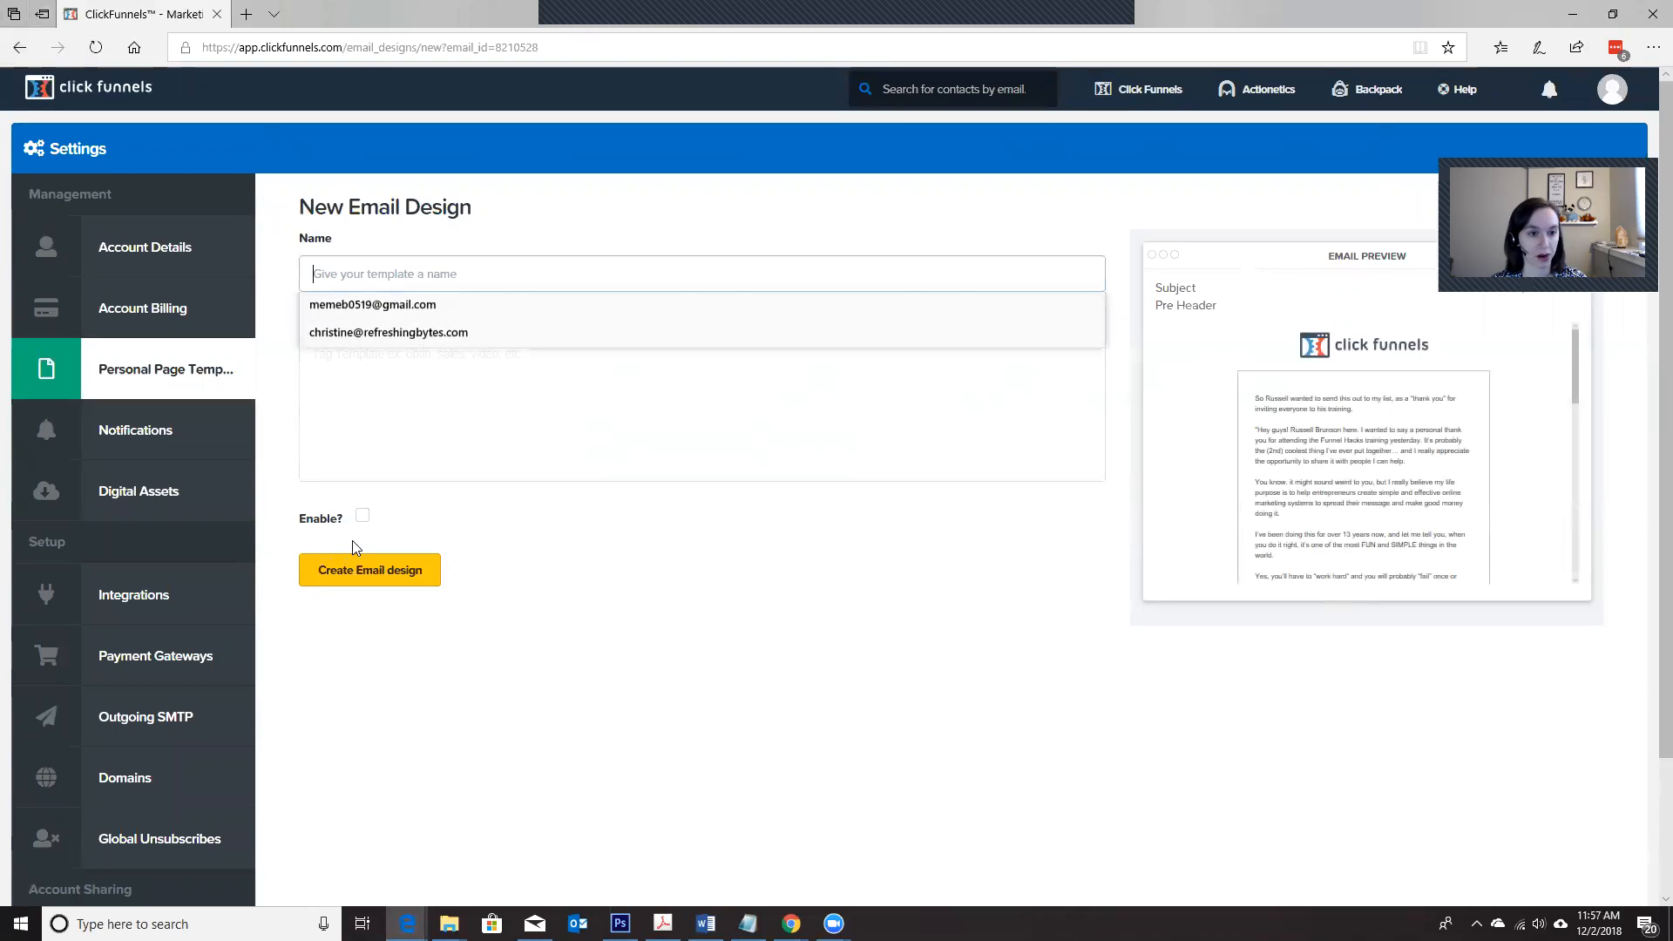
Step: Name the new email design 4, leave its filter tags empty, enable it and create the design
key(Tab)
text(5)
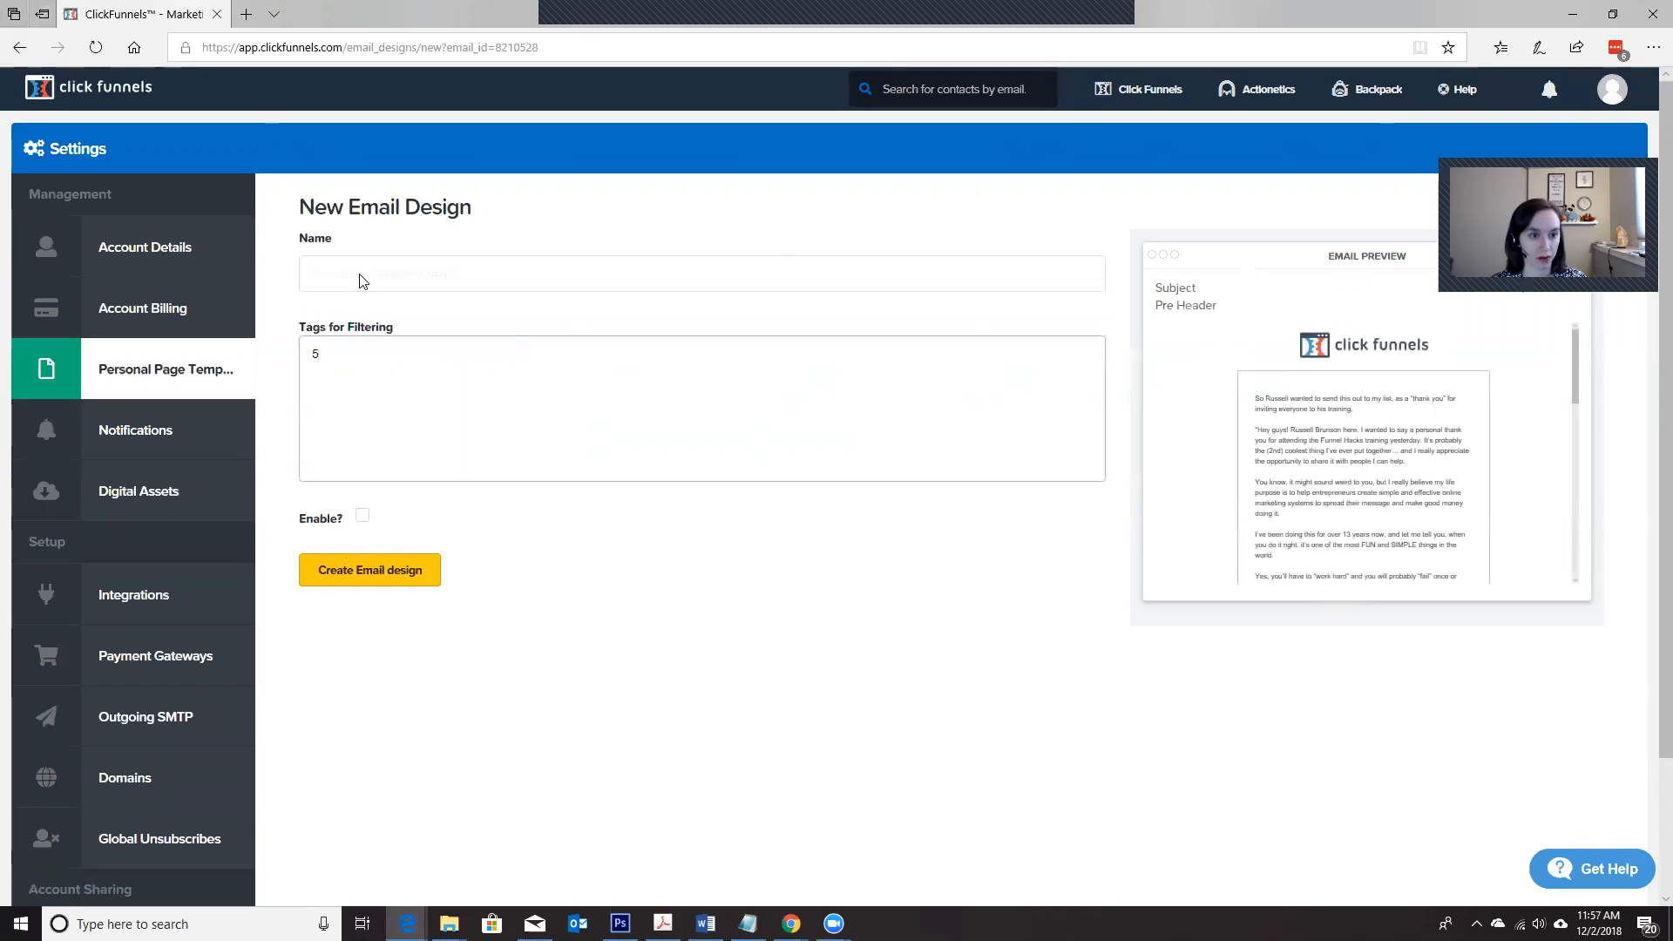
click(362, 274)
text(4)
click(363, 378)
key(BackSpace)
click(363, 515)
click(371, 579)
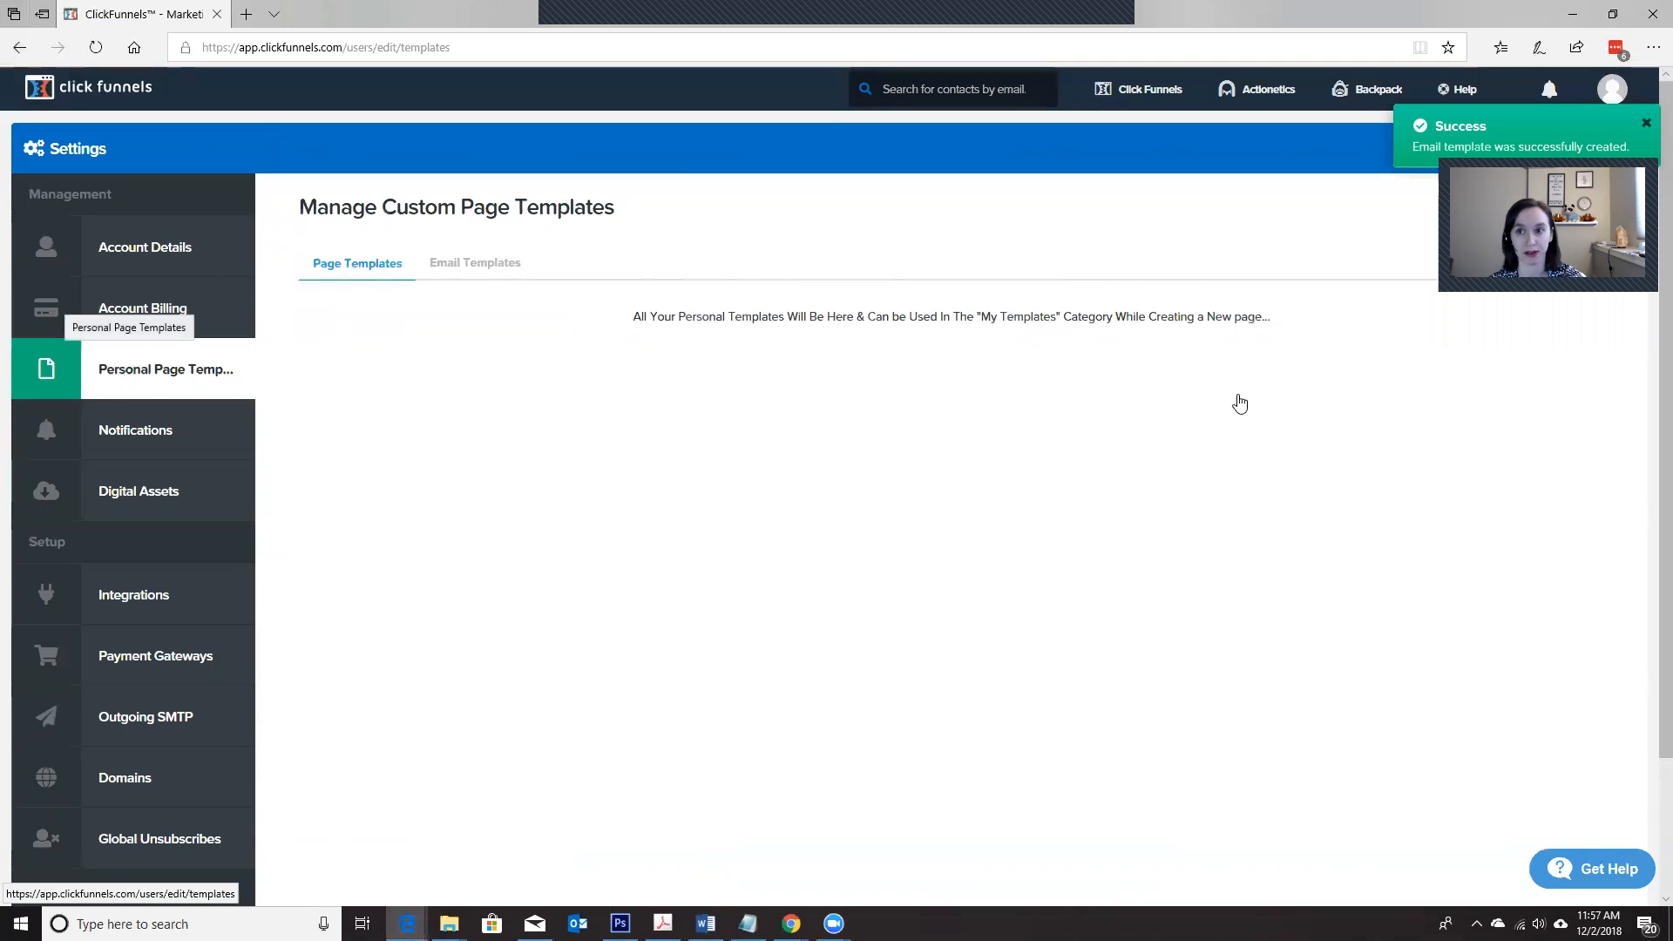
Step: Show the saved email templates and preview template 1, reading its message down to the signature
mouse_move(1617, 91)
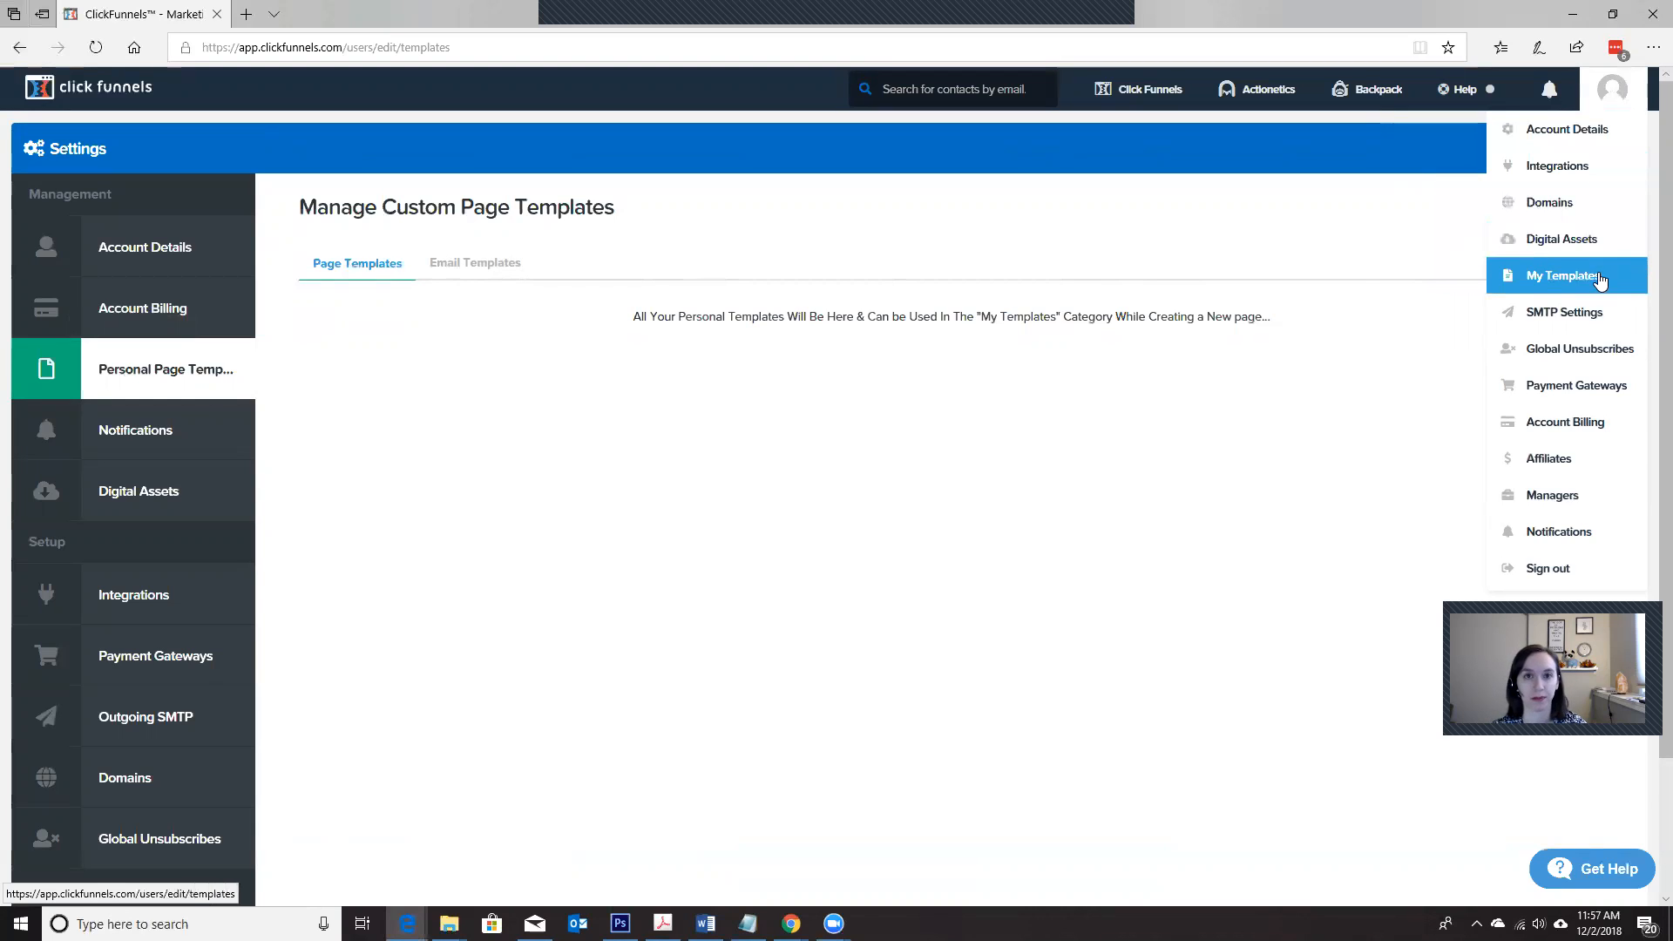
click(485, 264)
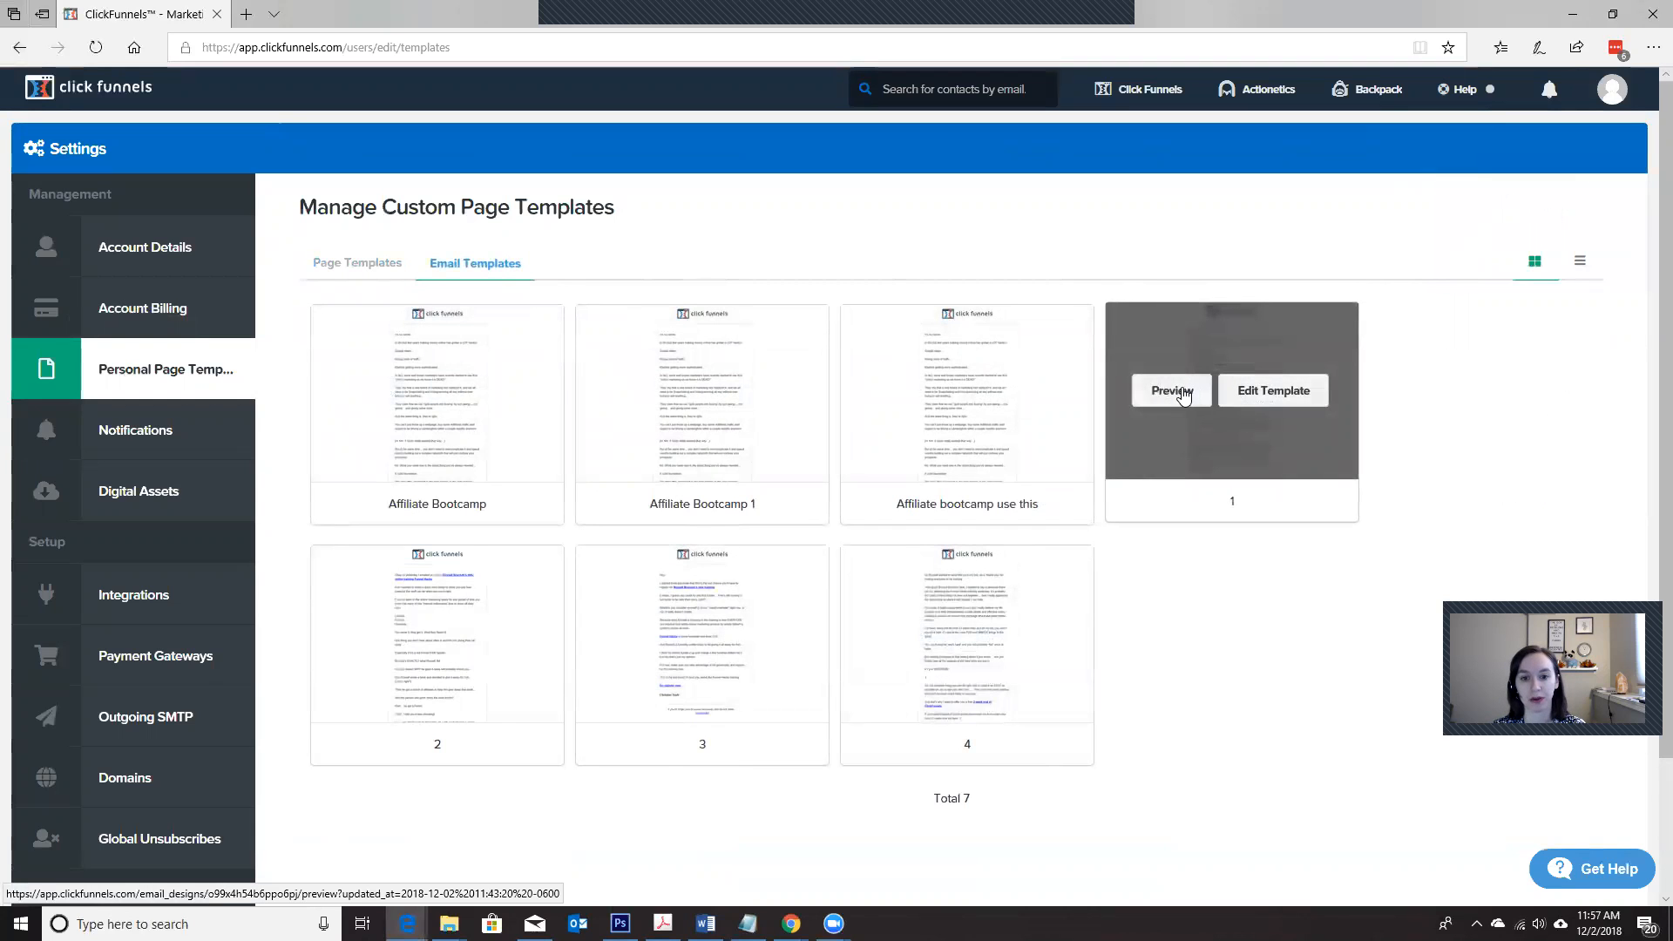
click(1182, 393)
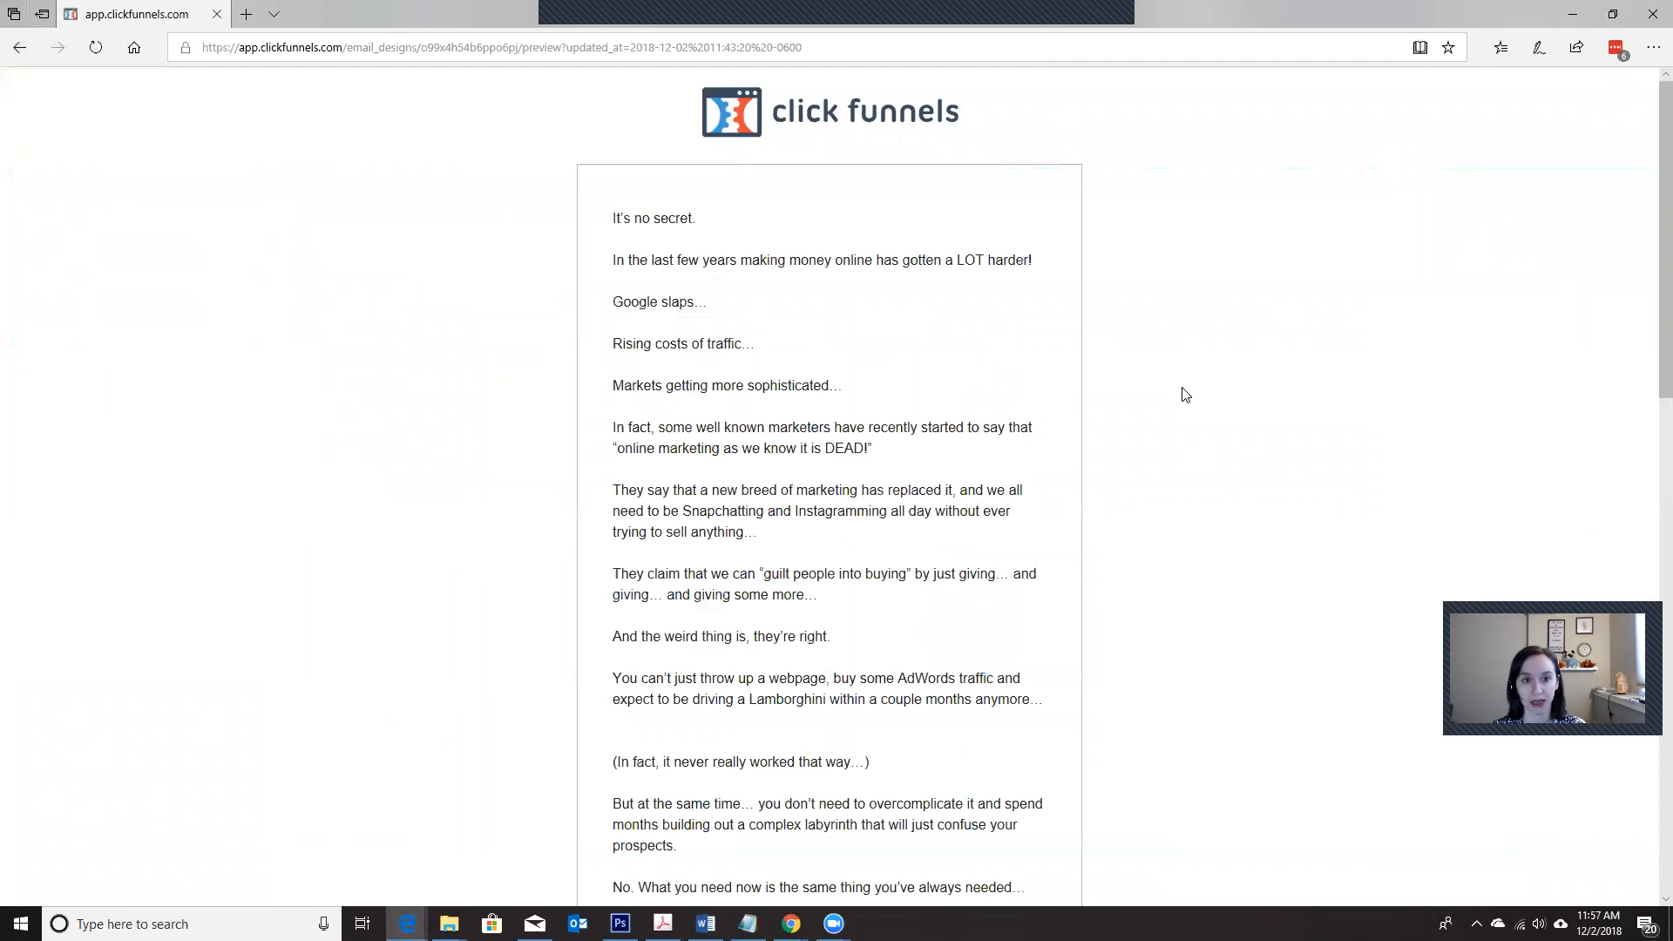
scroll(897, 361, down, 15)
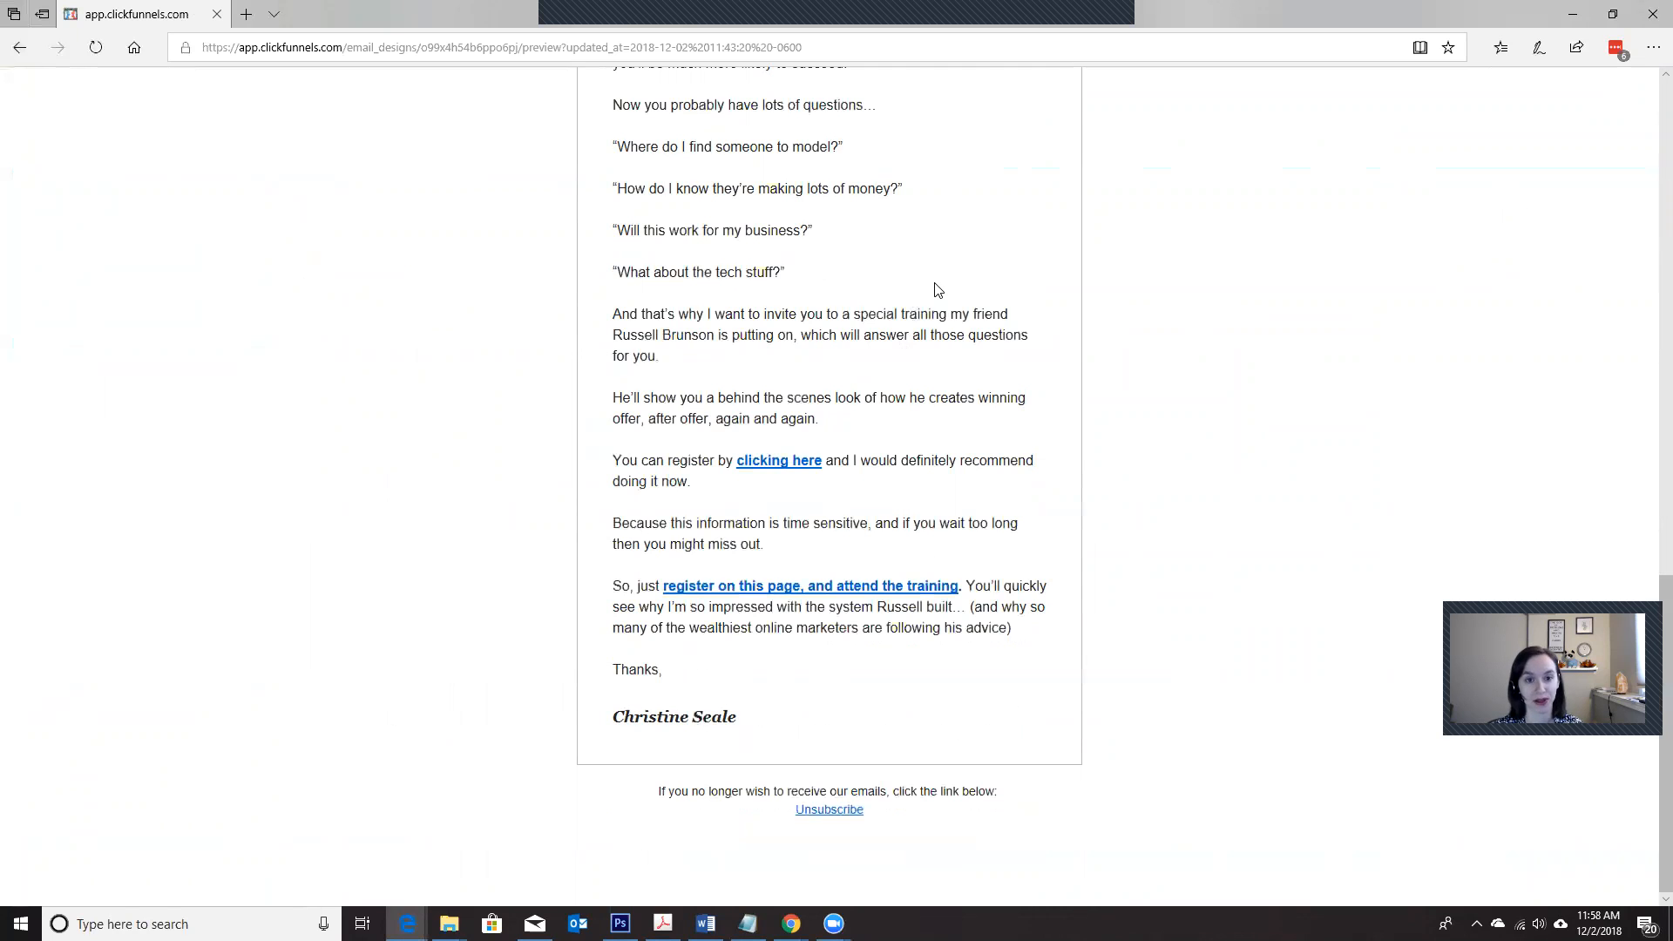
scroll(937, 290, up, 10)
scroll(936, 289, up, 5)
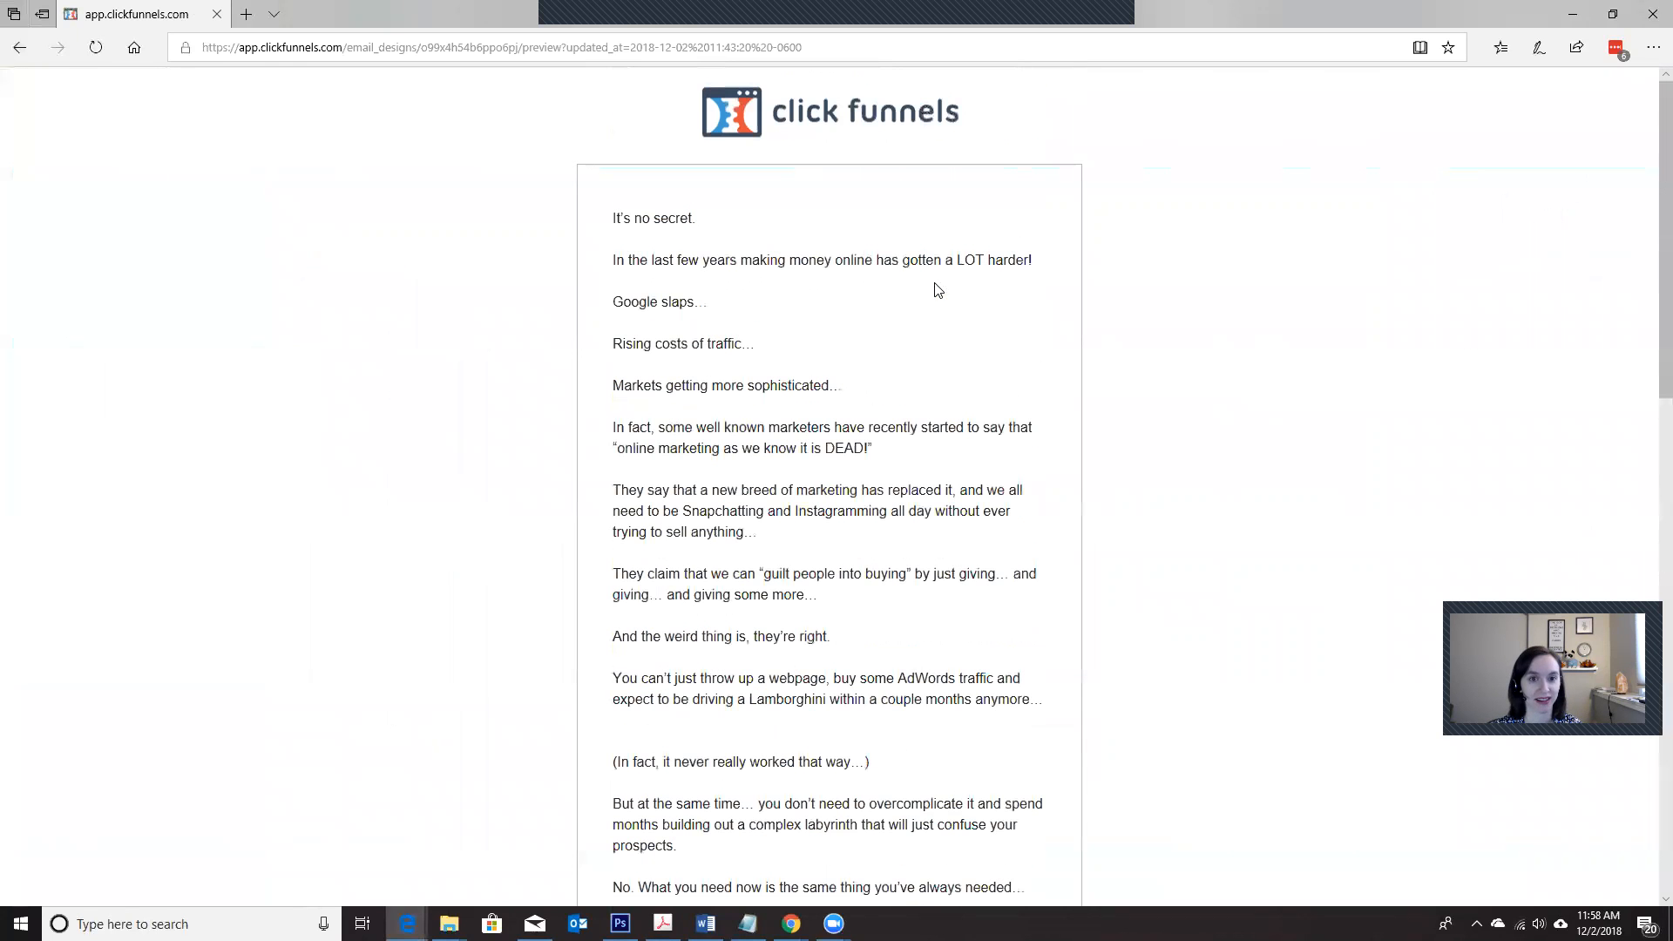
Step: Switch to Mailchimp in a new browser tab and go to the account dashboard
click(247, 15)
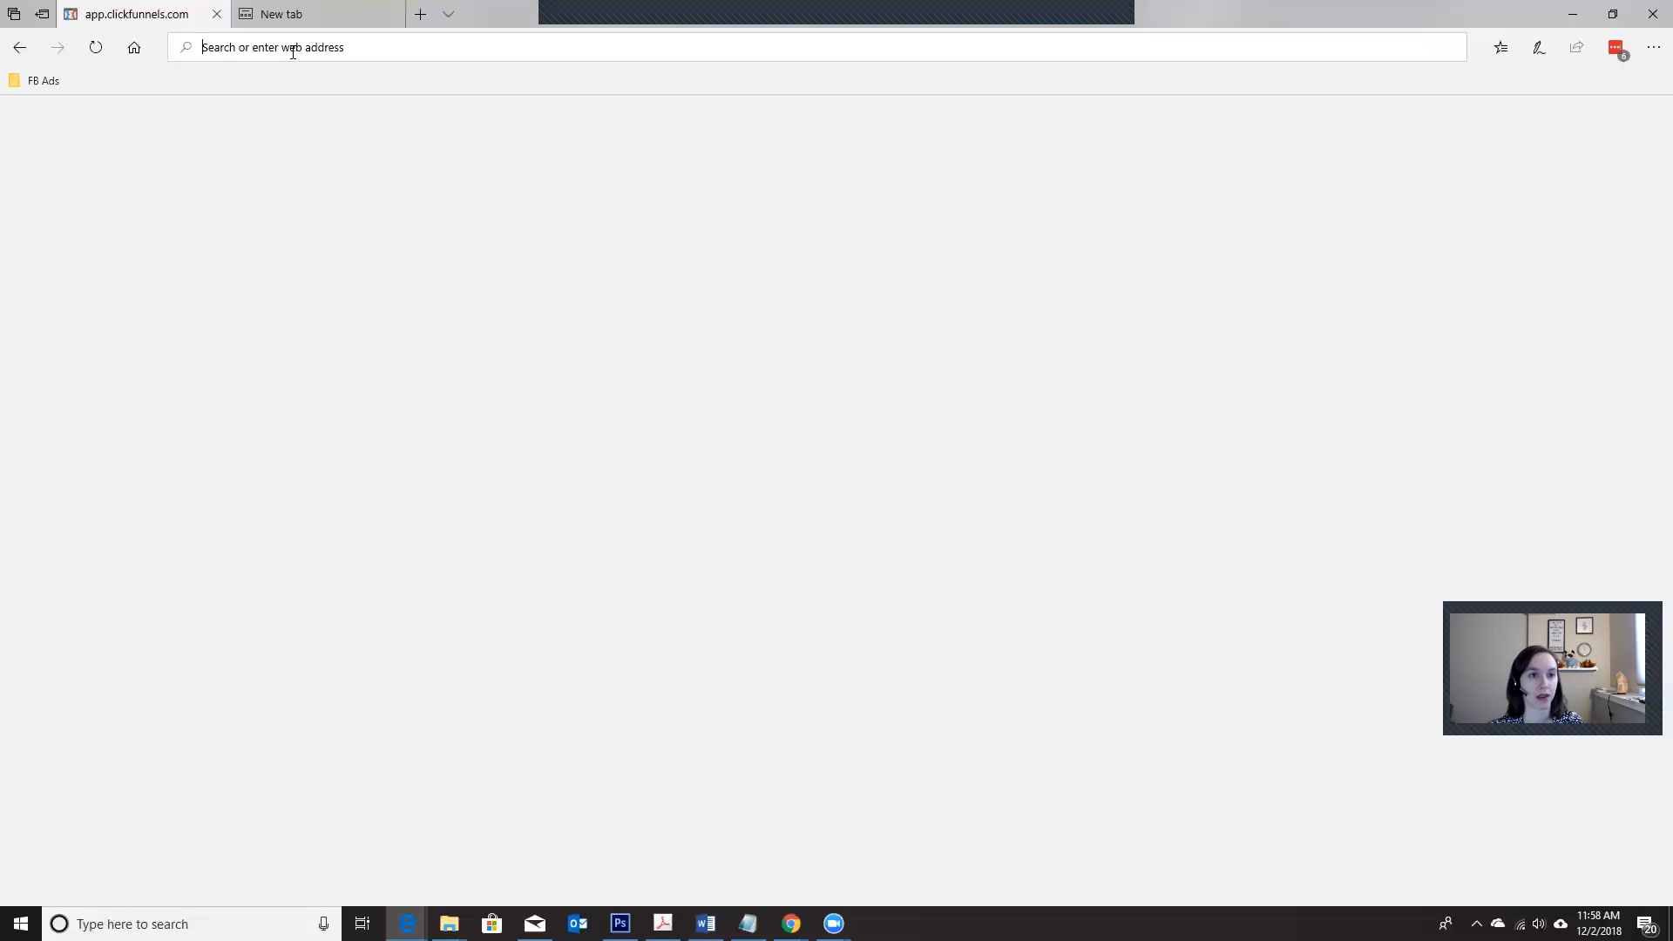
text(mailchimp.com/)
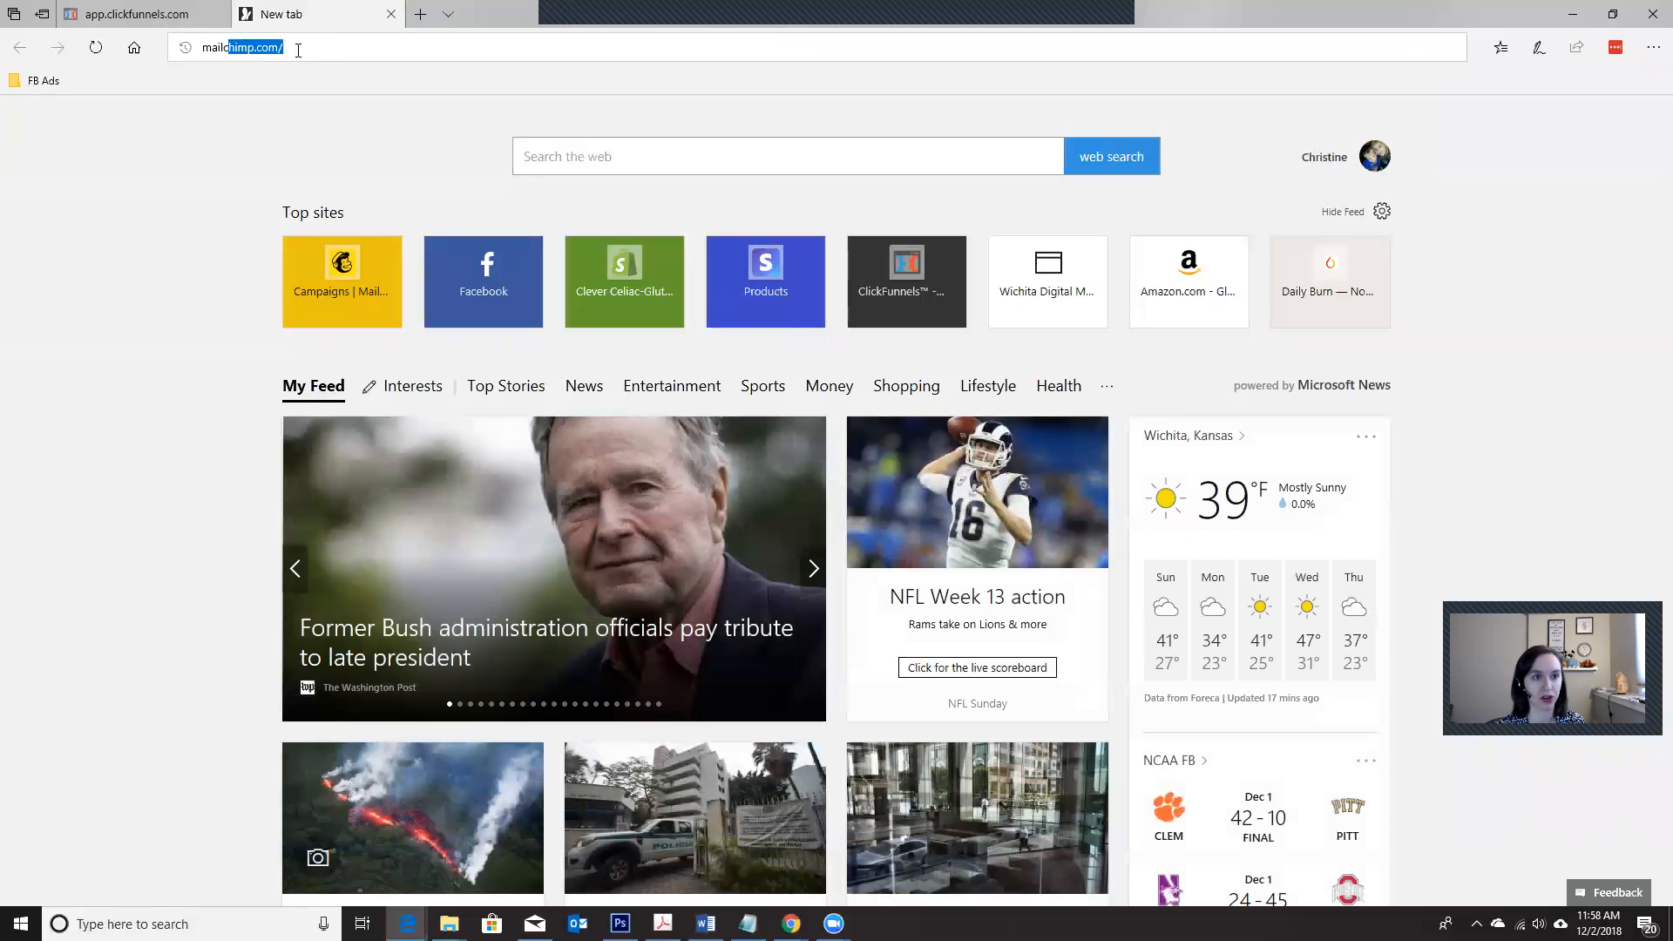
key(Return)
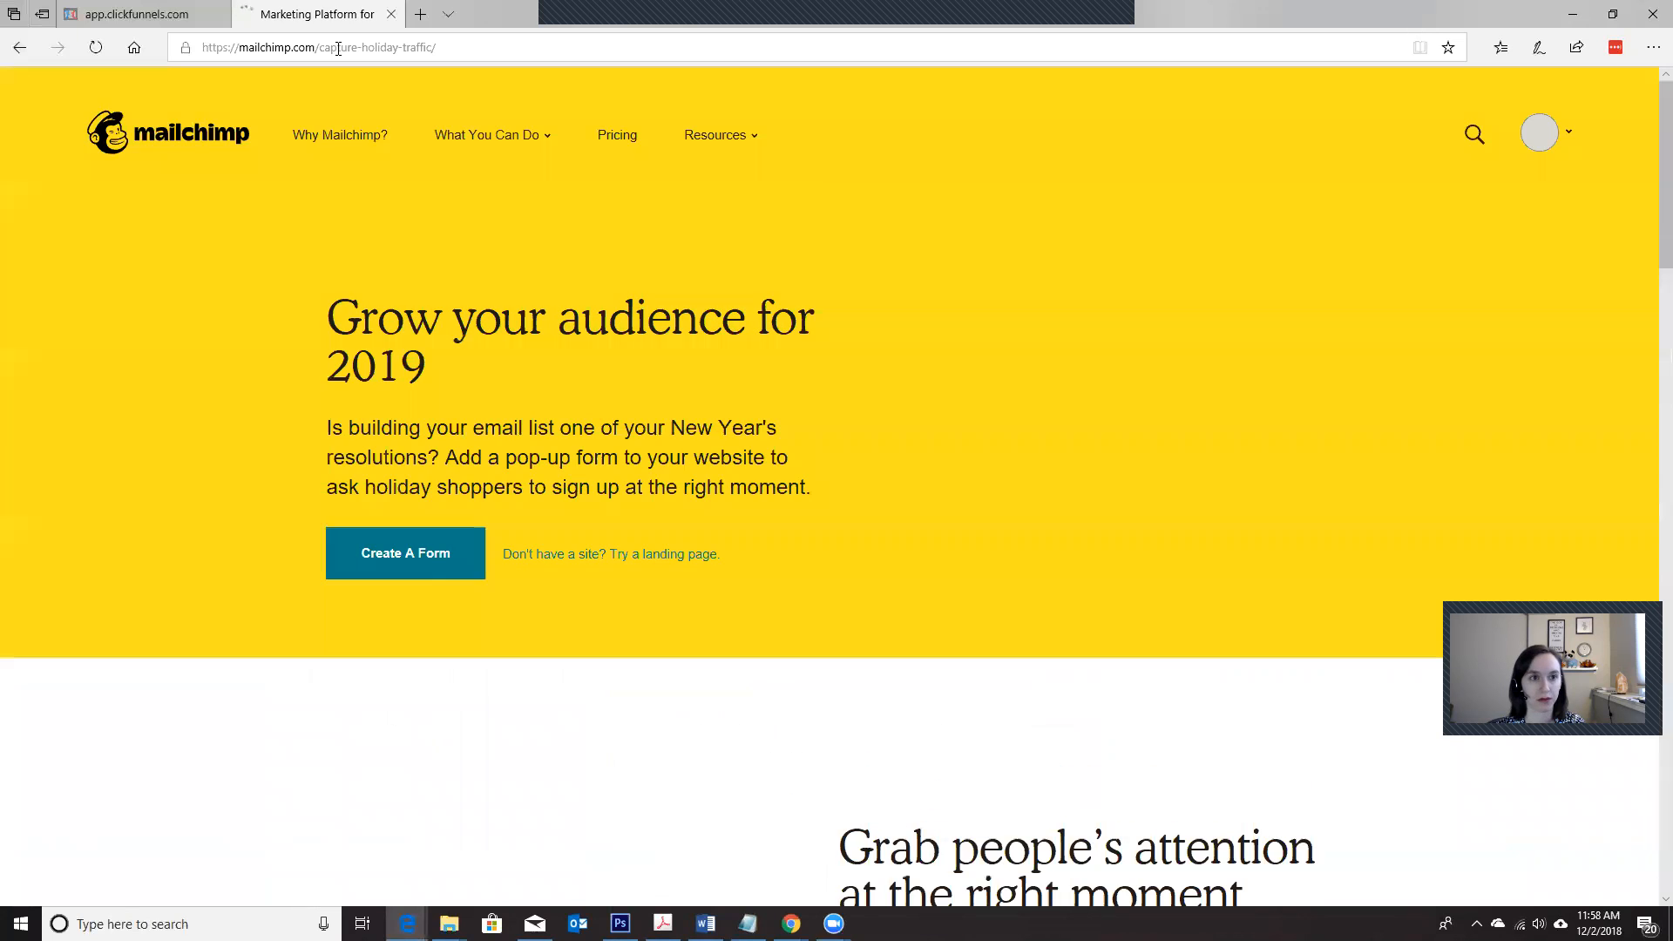
click(1568, 135)
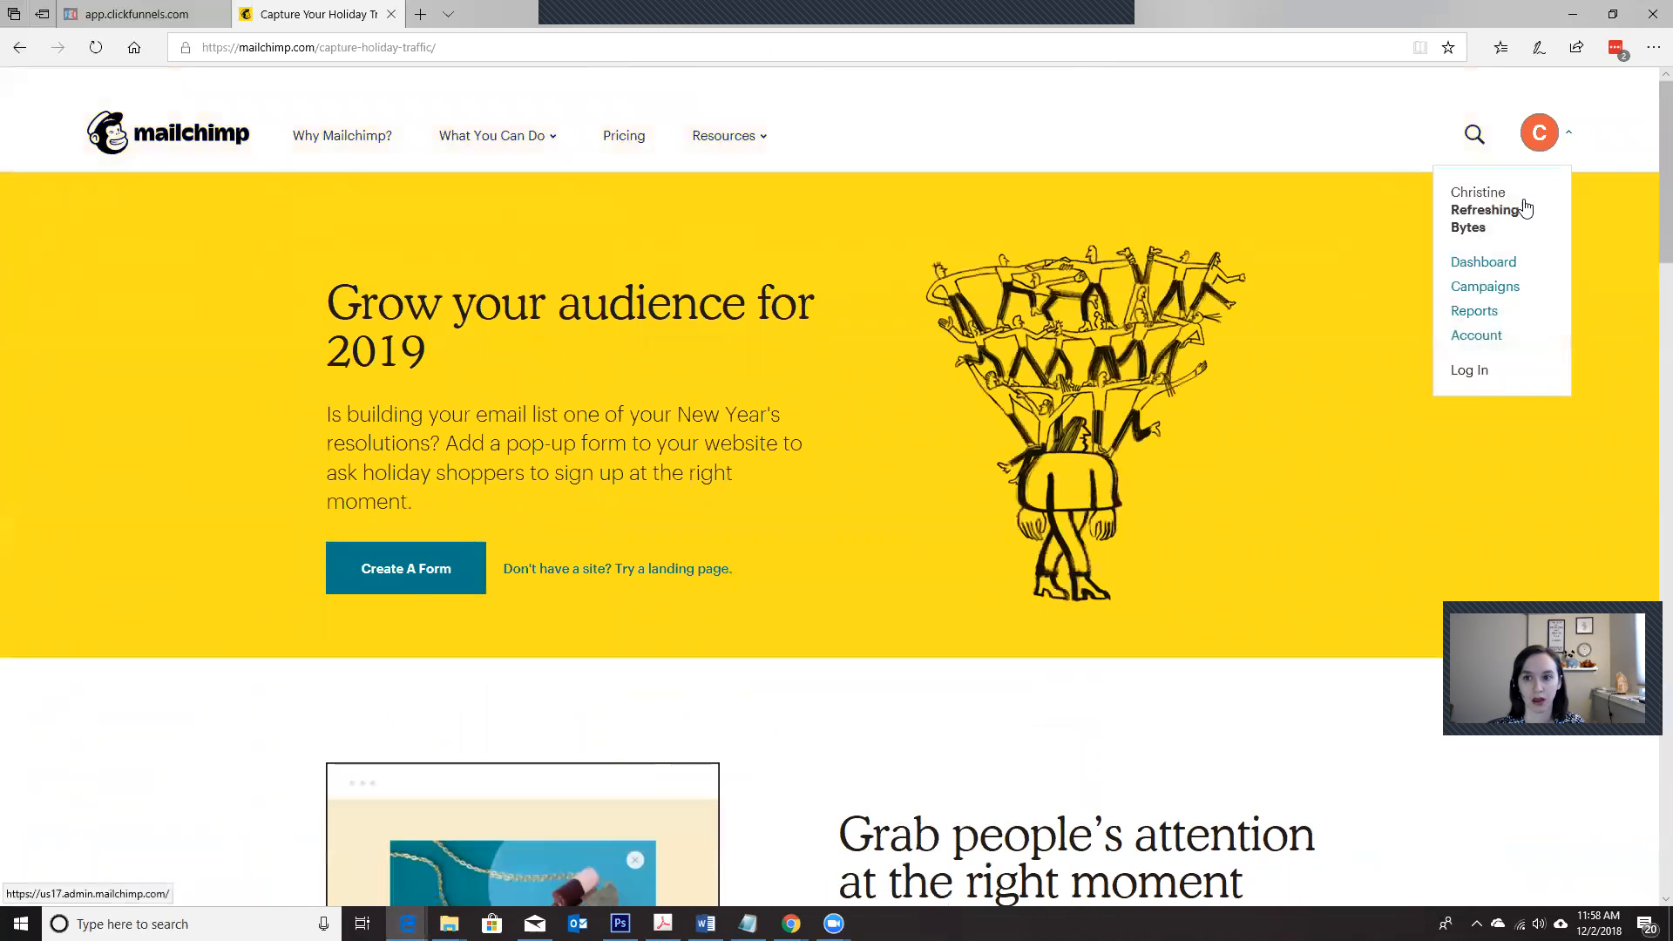
click(1497, 262)
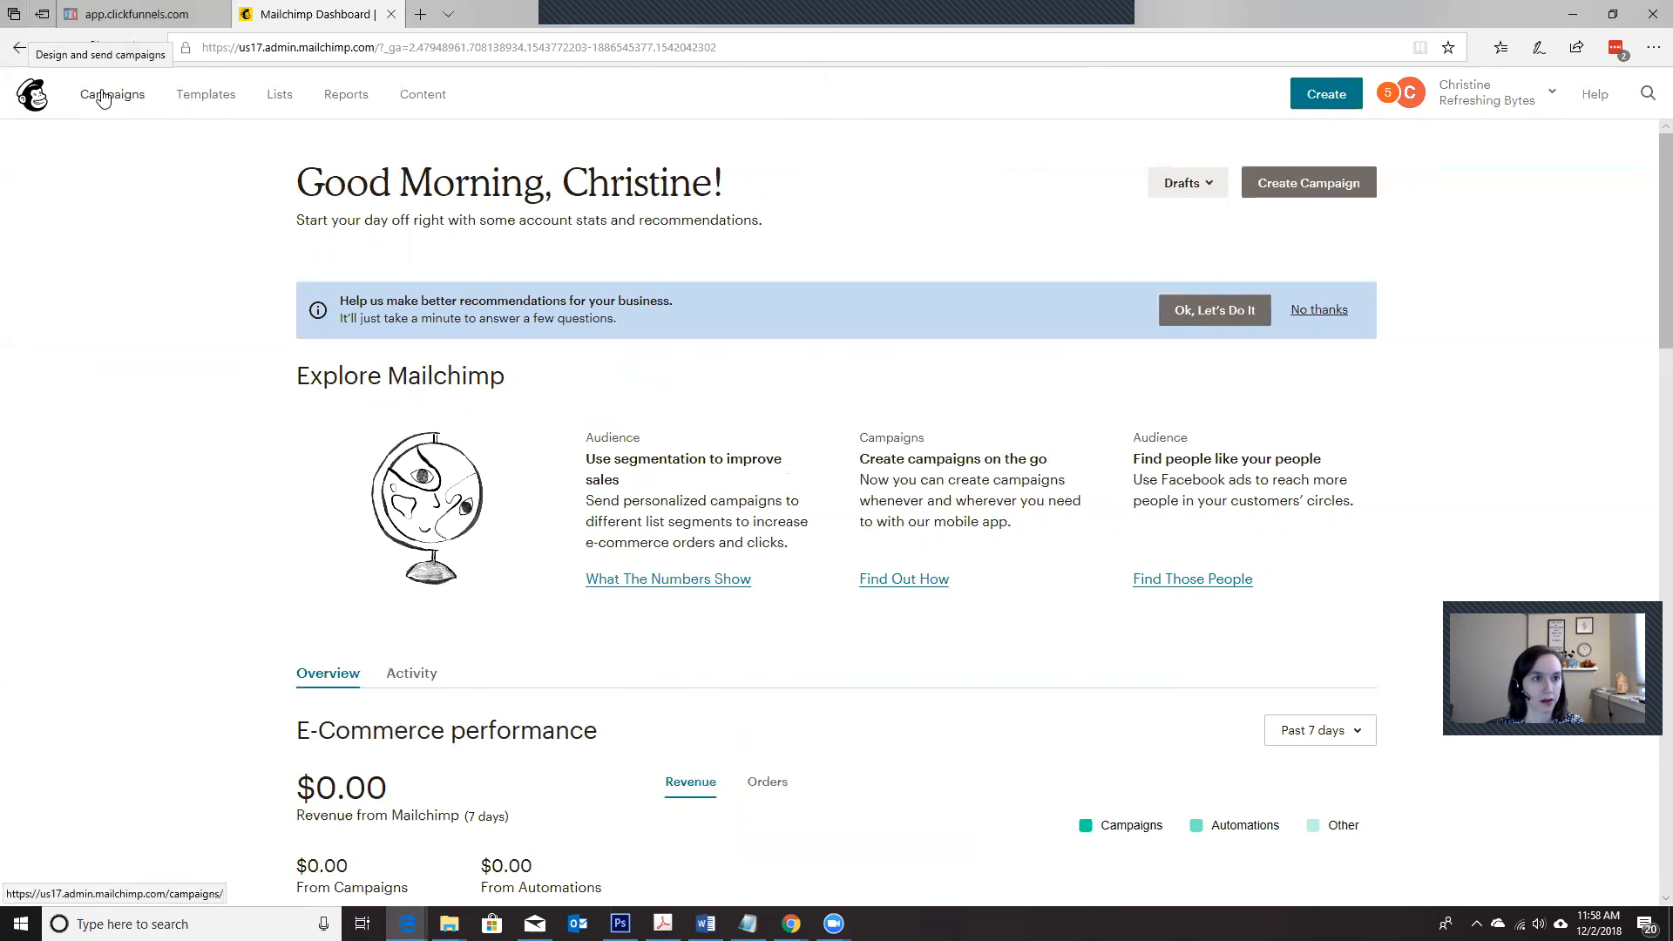
Step: Create a regular email campaign named ABC, view its draft setup page and return to the email type choices
click(103, 98)
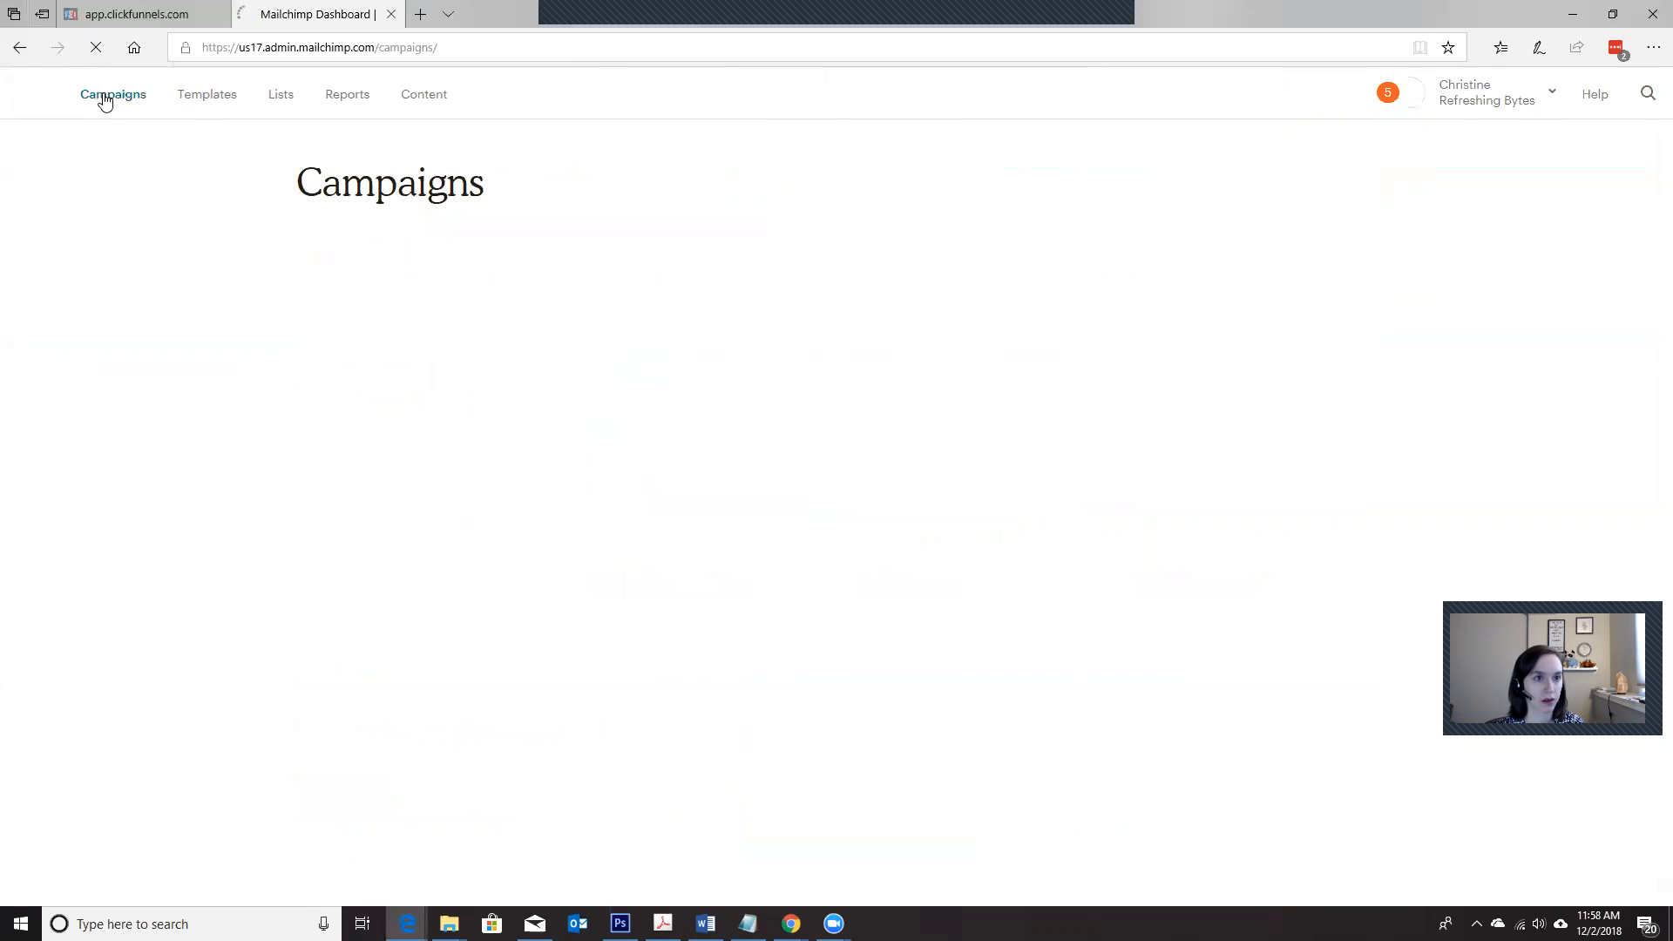
click(1265, 187)
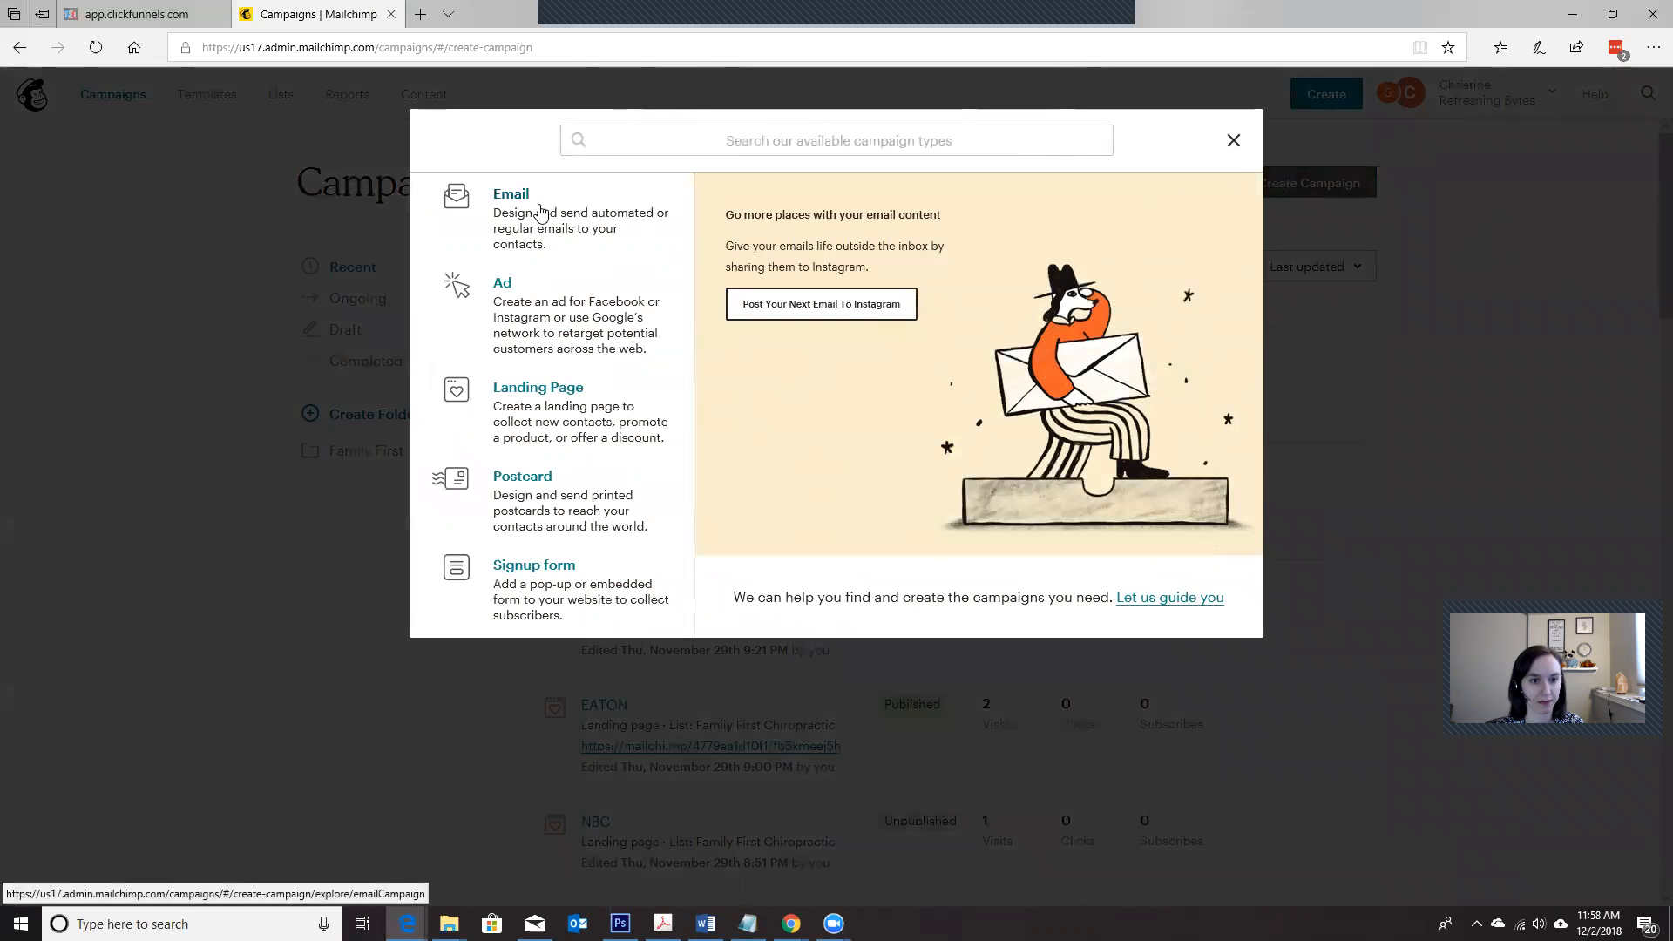
click(540, 209)
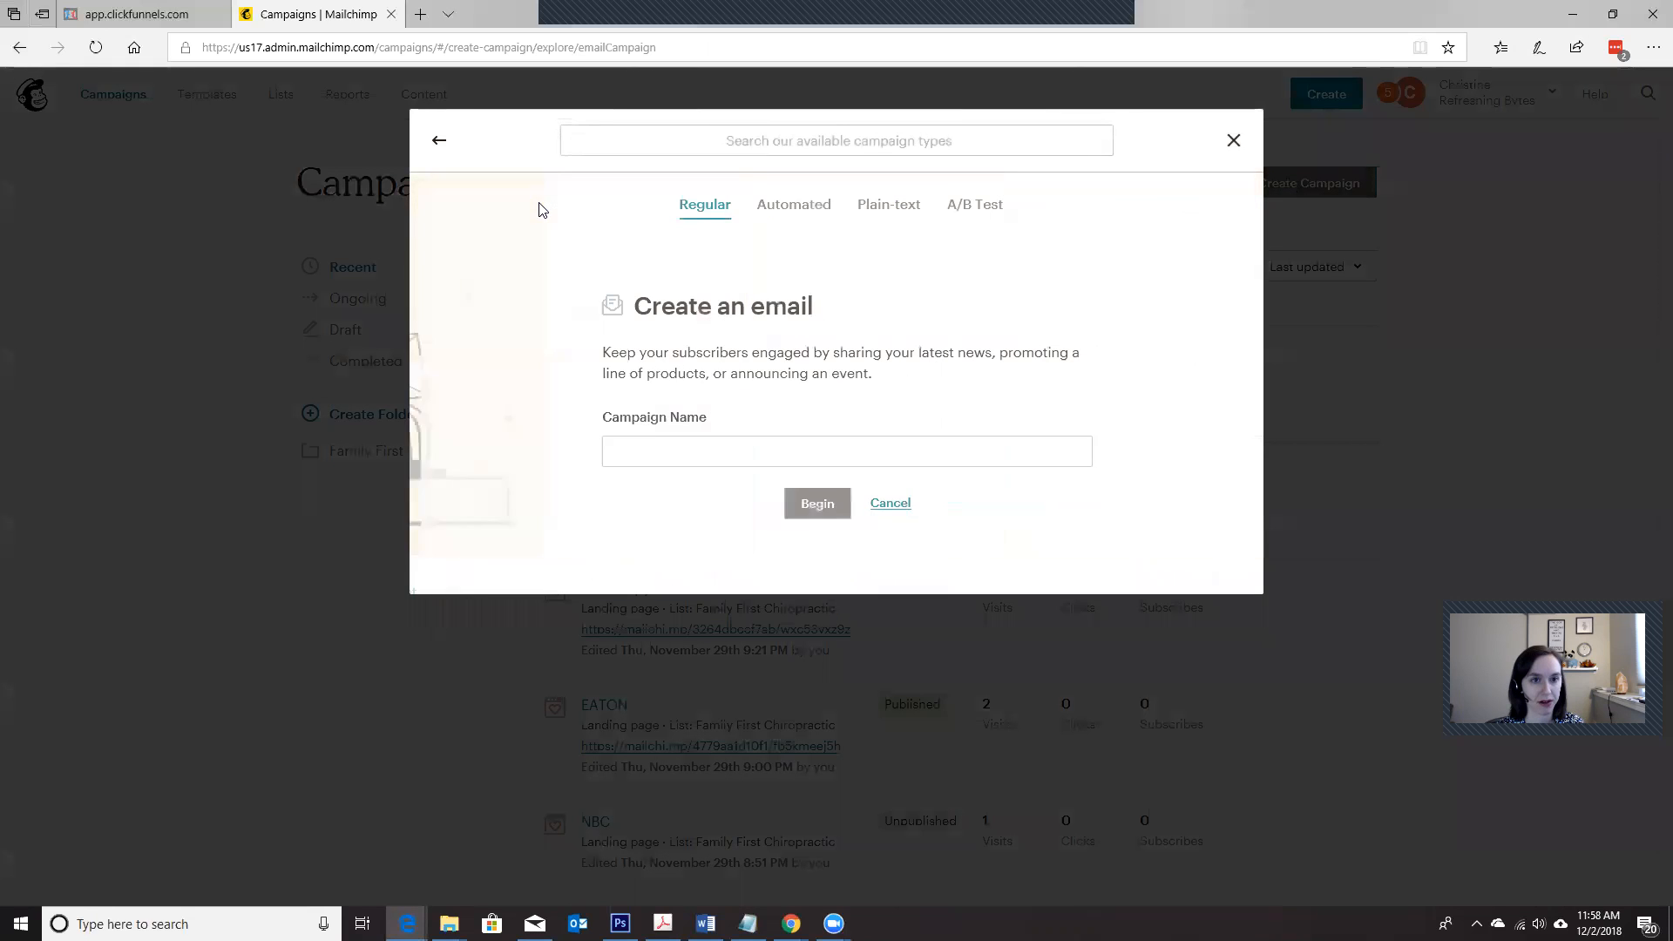
click(683, 447)
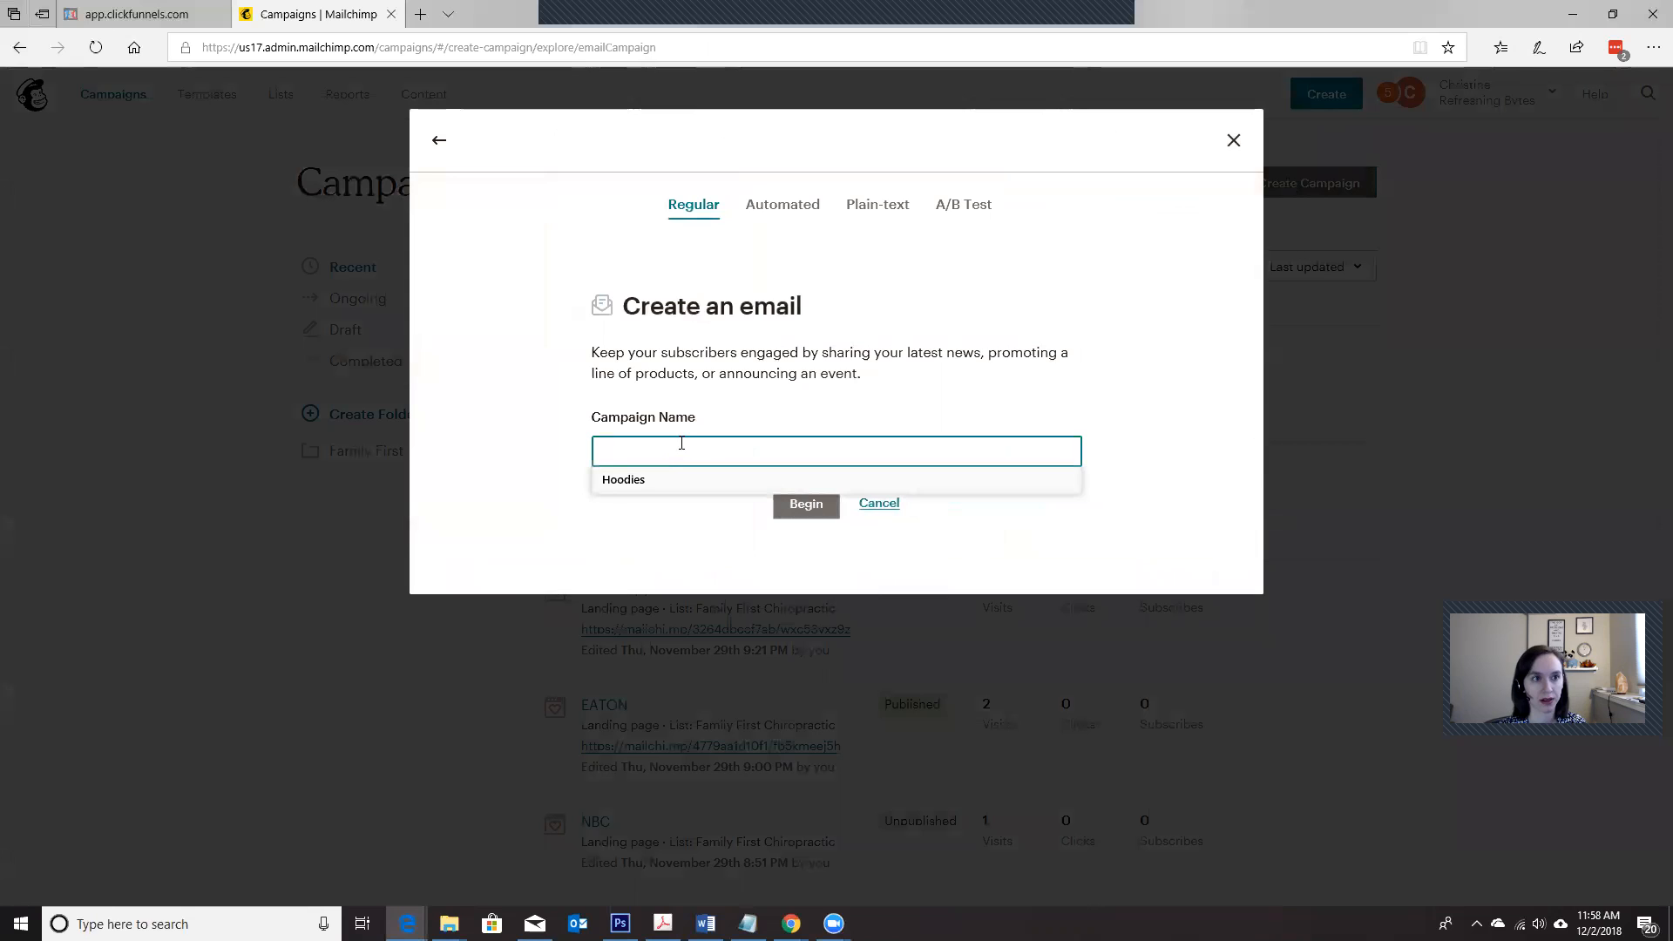
text(ABC)
click(795, 508)
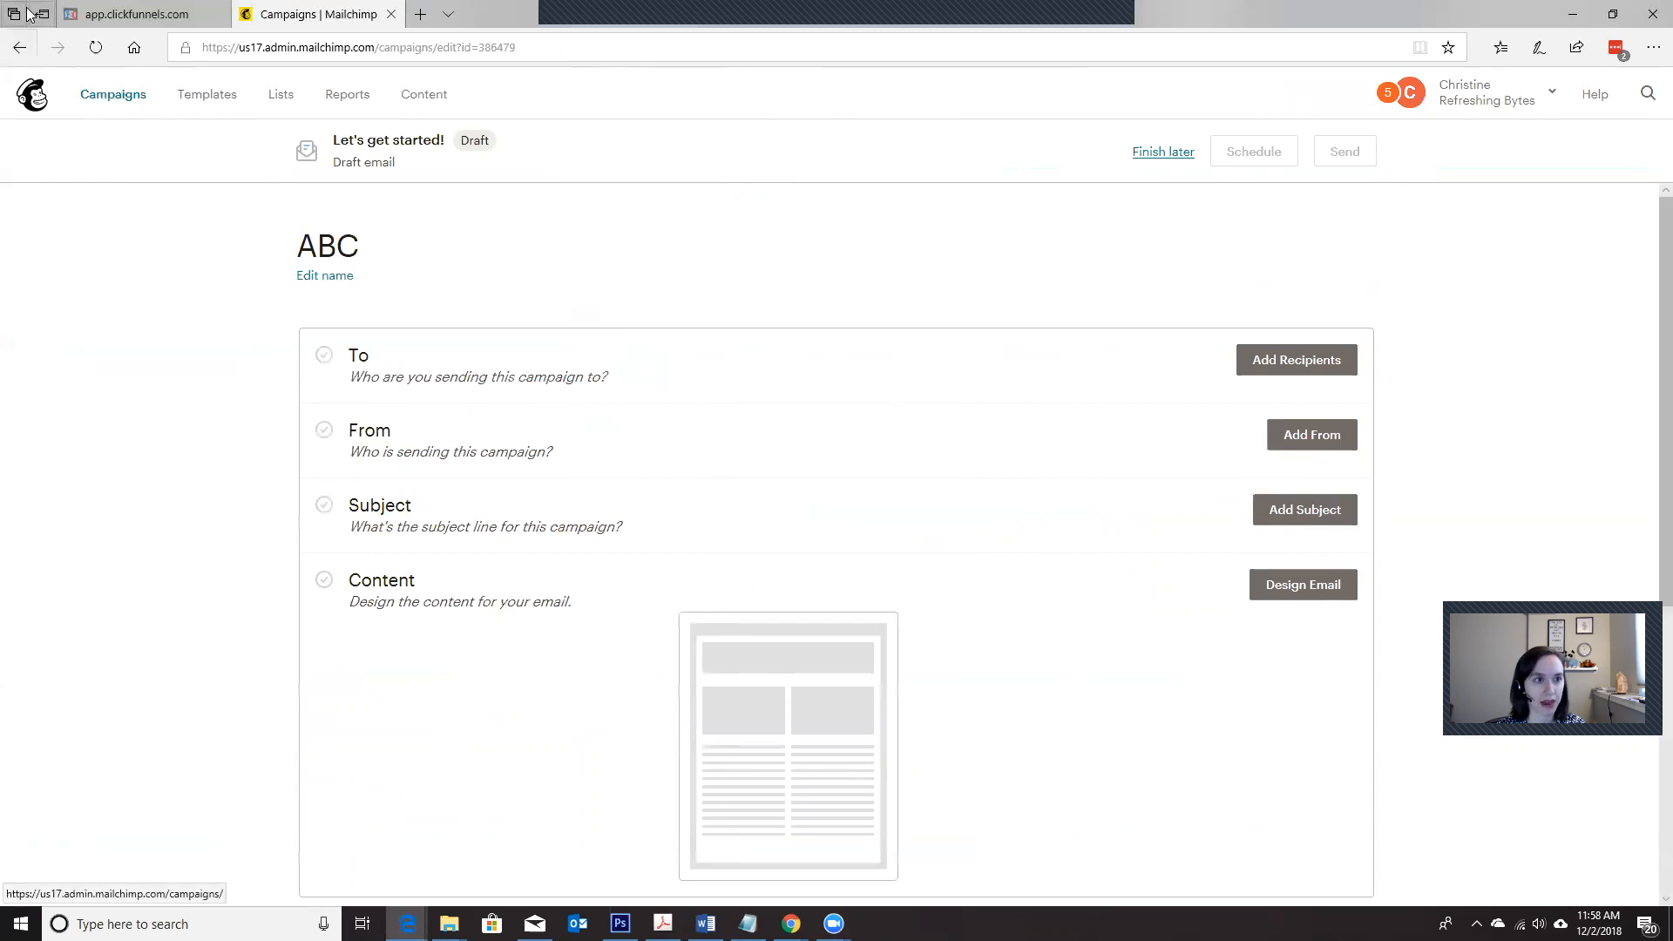
click(18, 49)
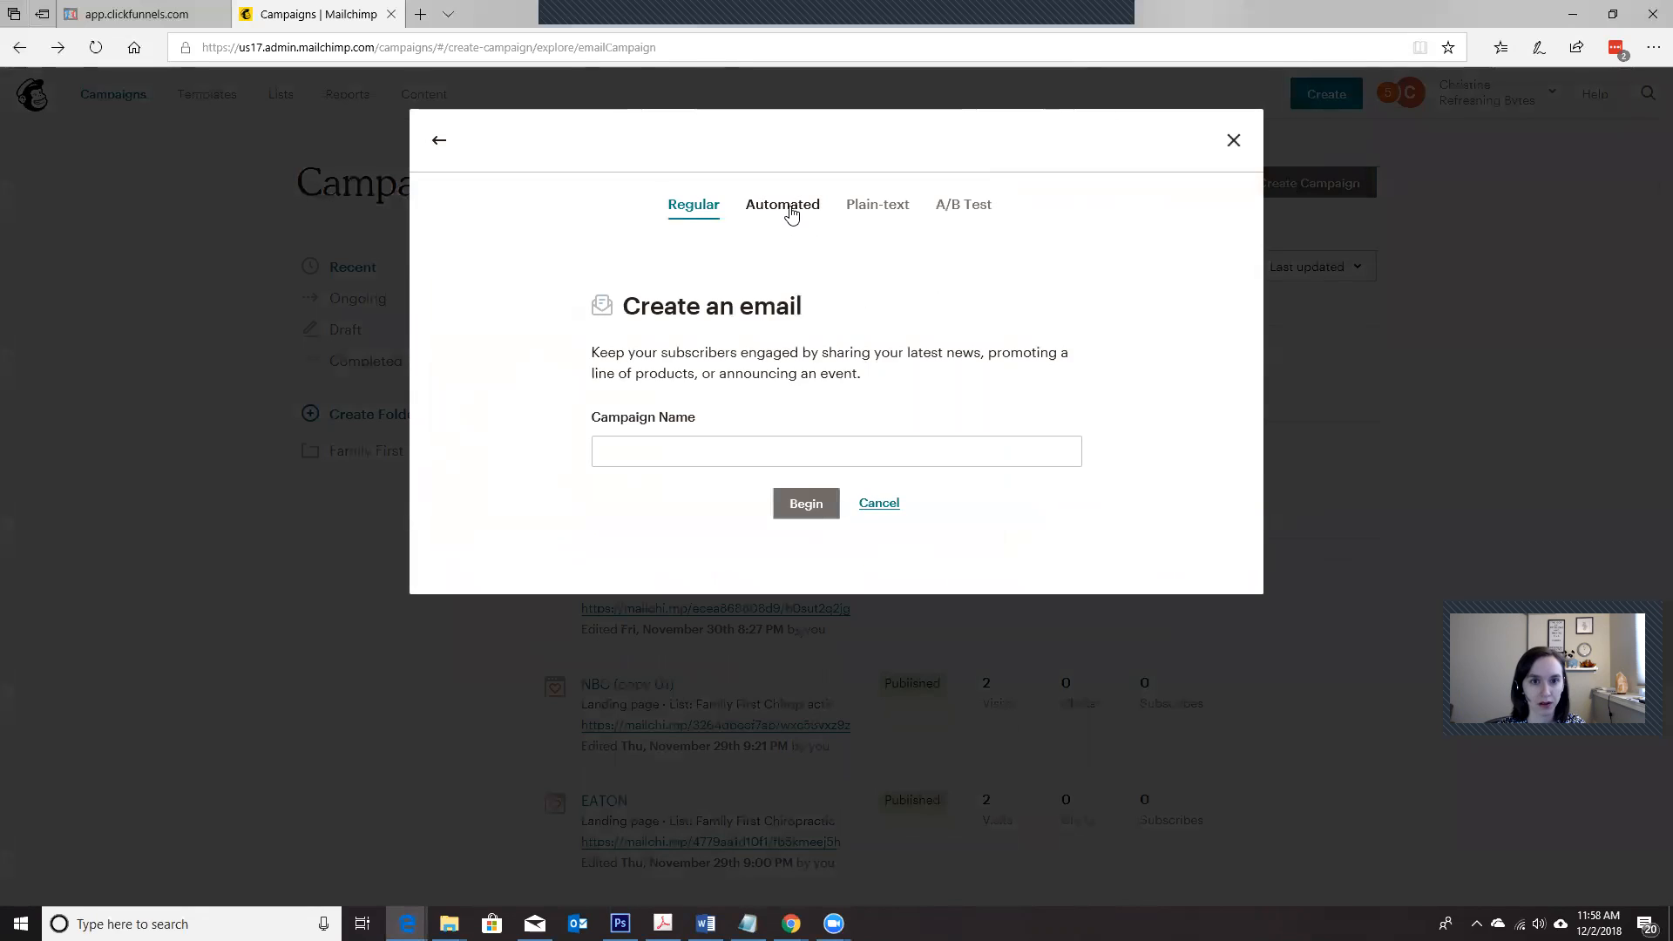
Step: Compare the regular and automated email types and choose the automated Welcome new subscribers email
click(791, 213)
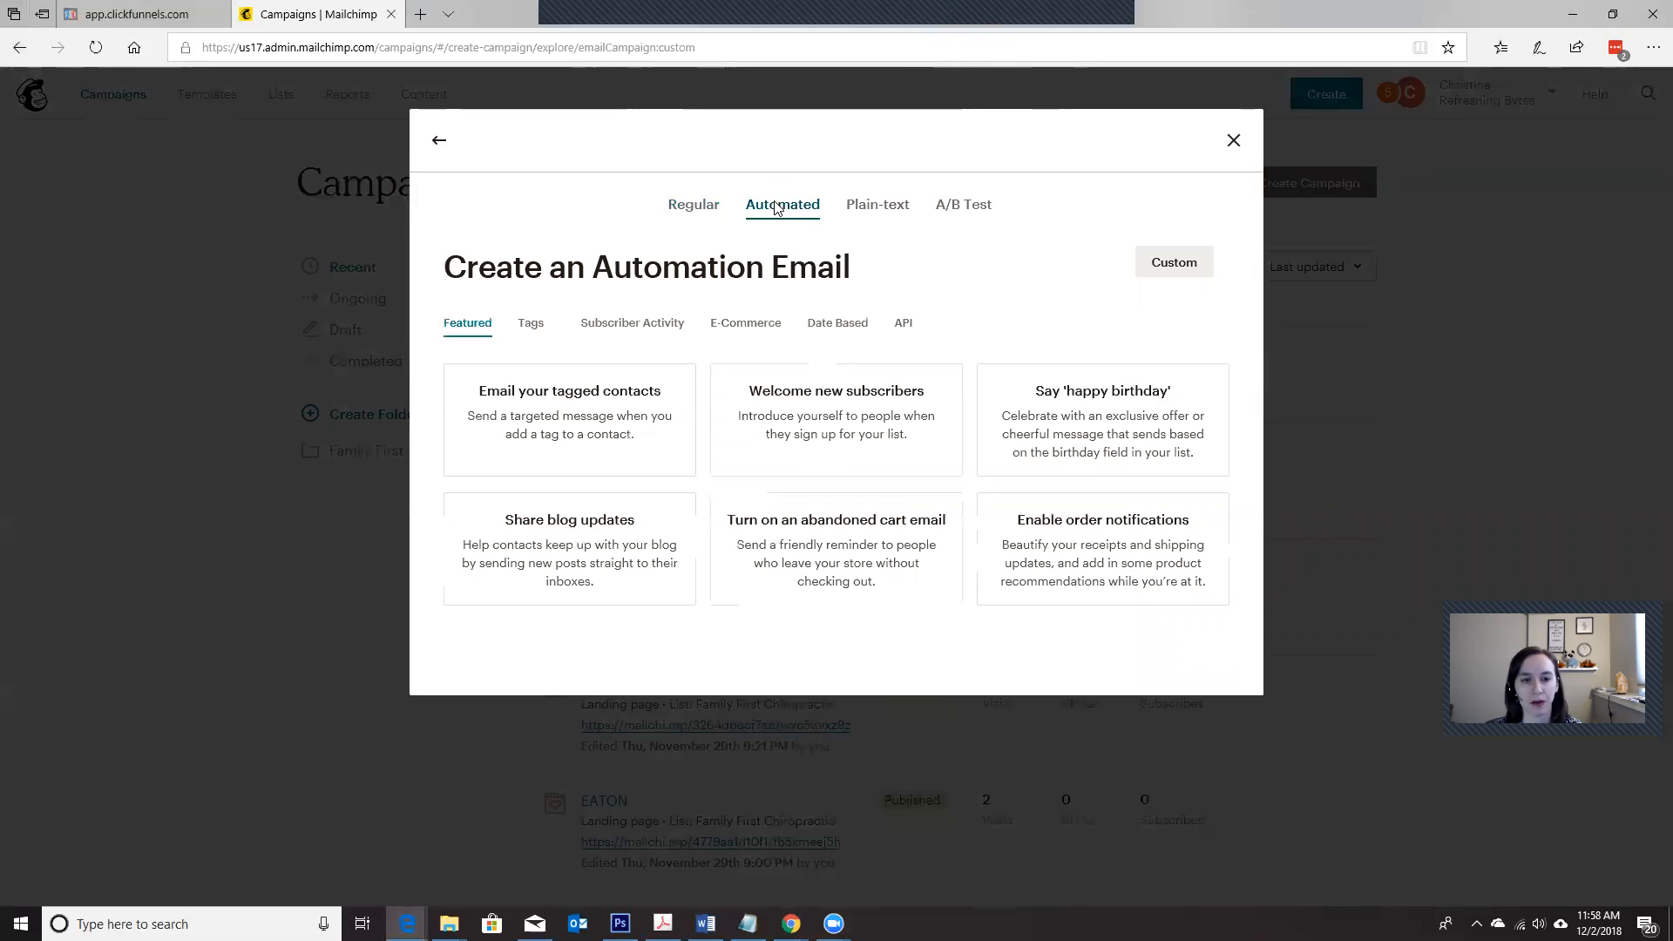
click(693, 209)
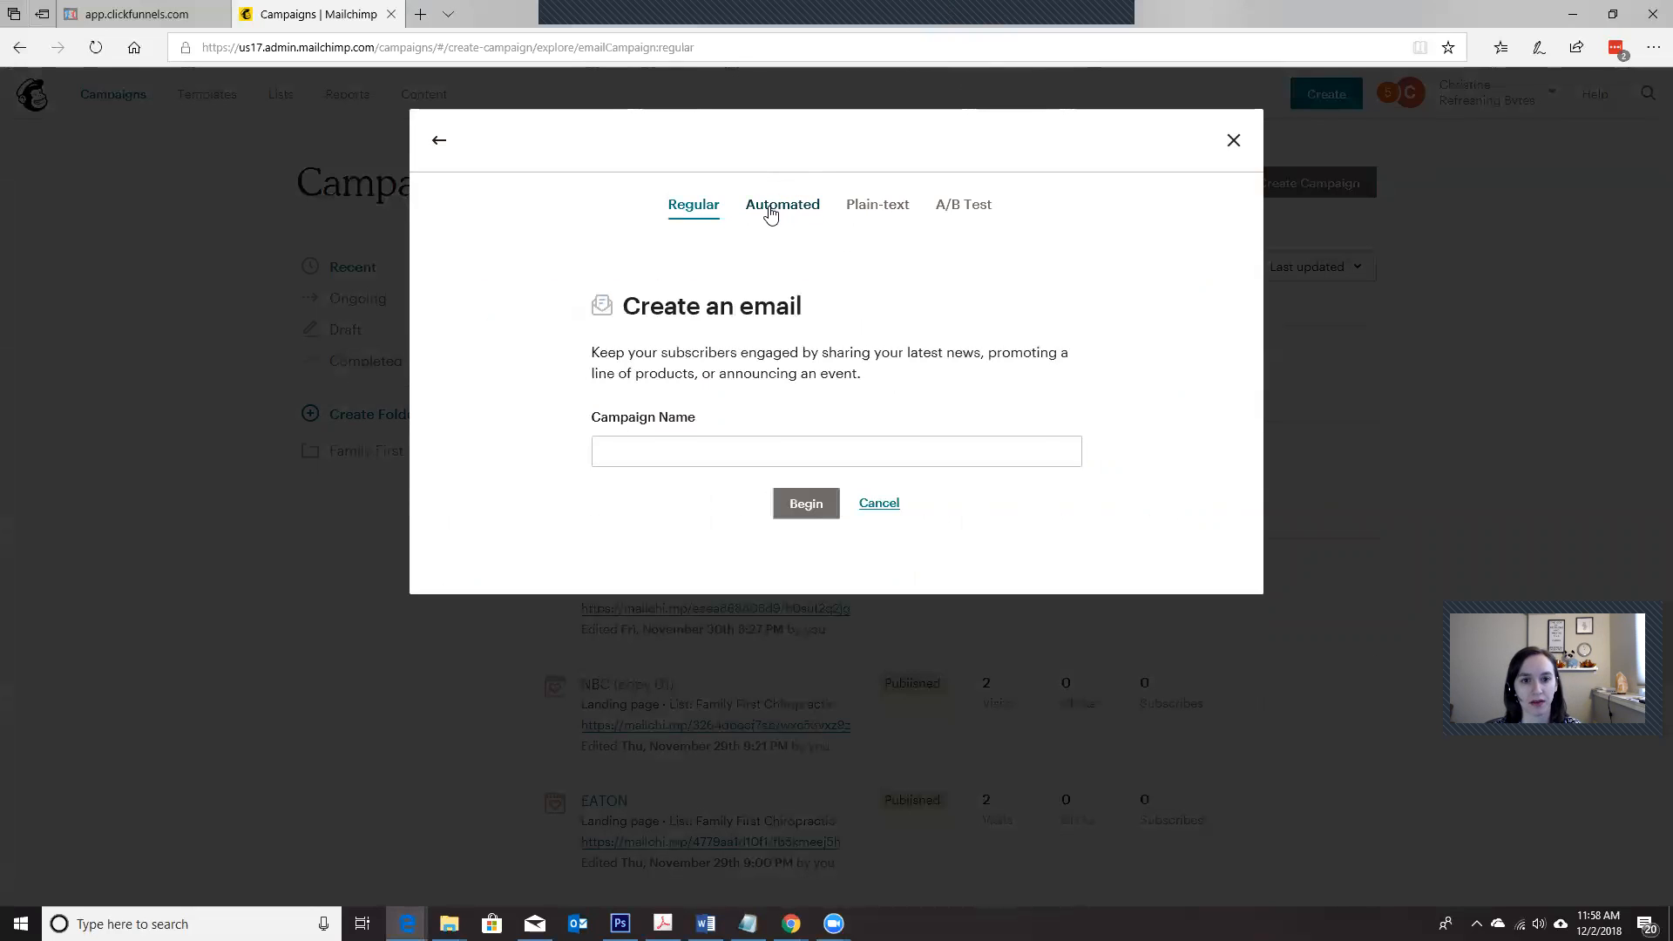
click(771, 216)
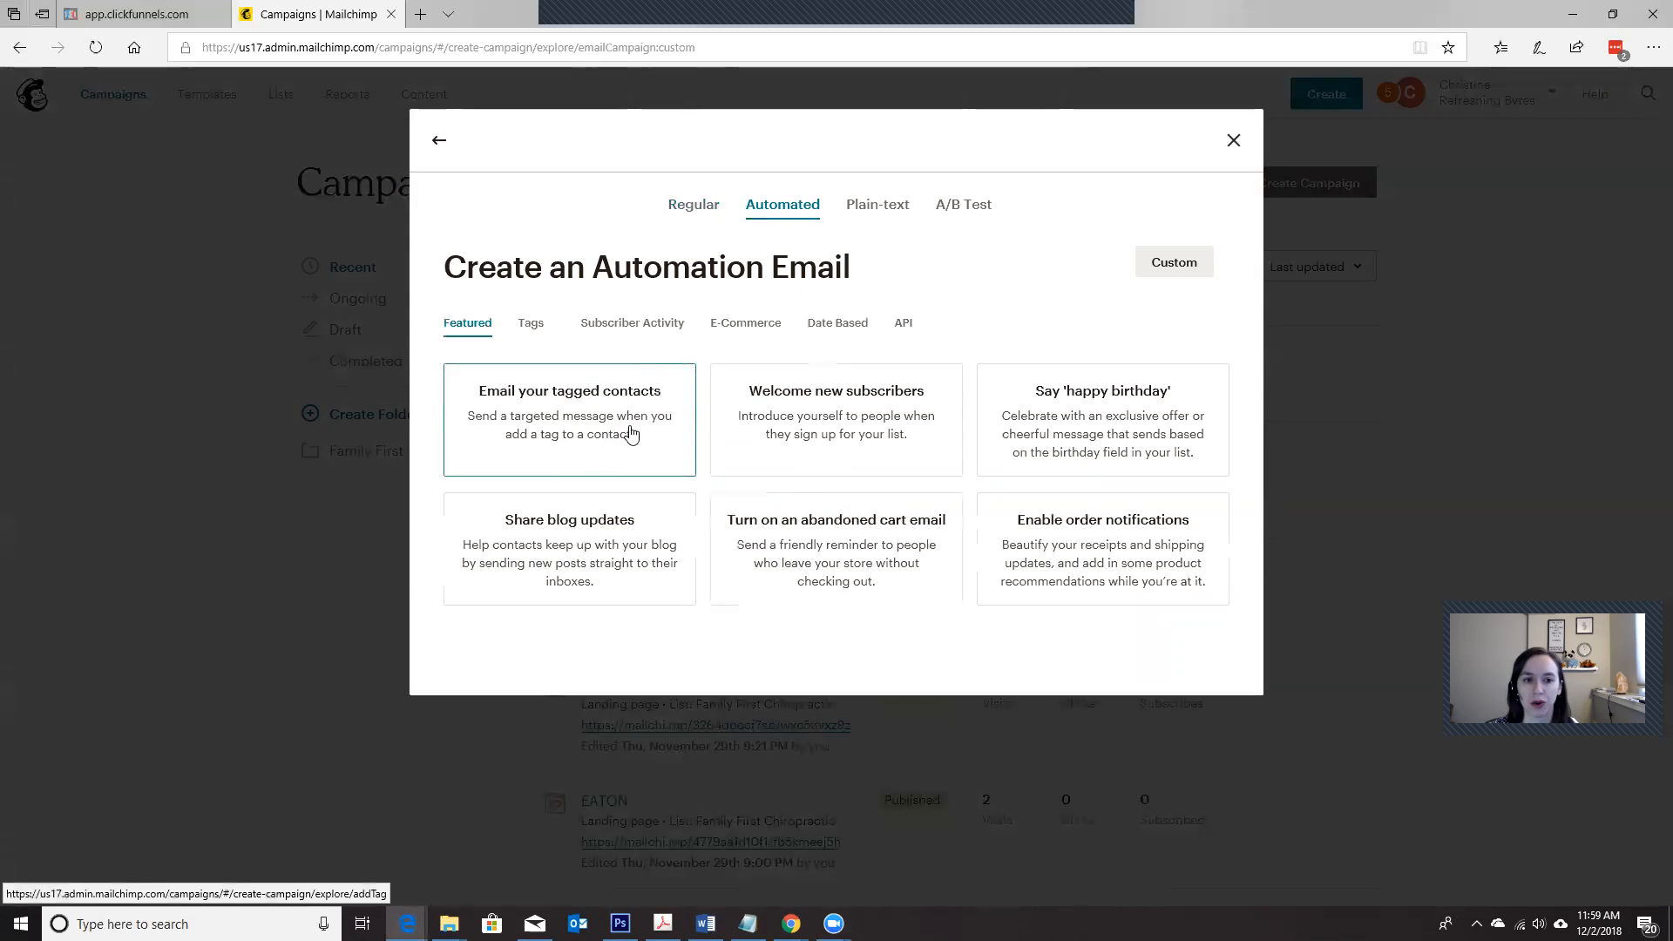
click(786, 442)
click(789, 436)
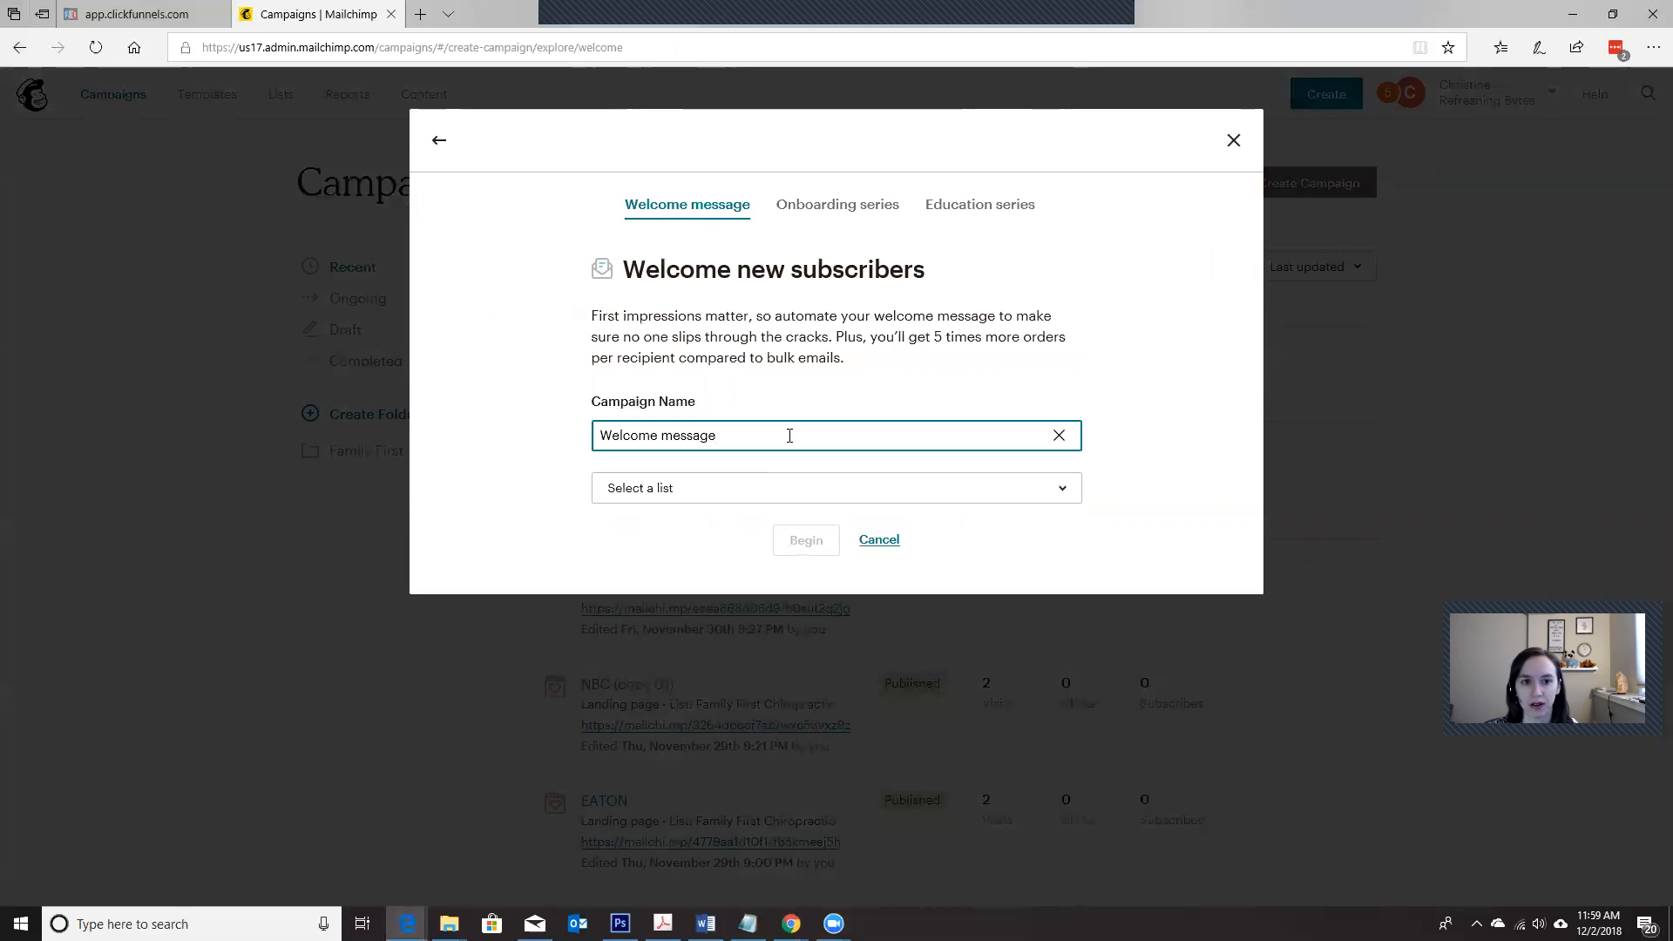
Step: Assign the welcome message to the Family First Chiropractic list, name the campaign ABC and begin building it
click(778, 487)
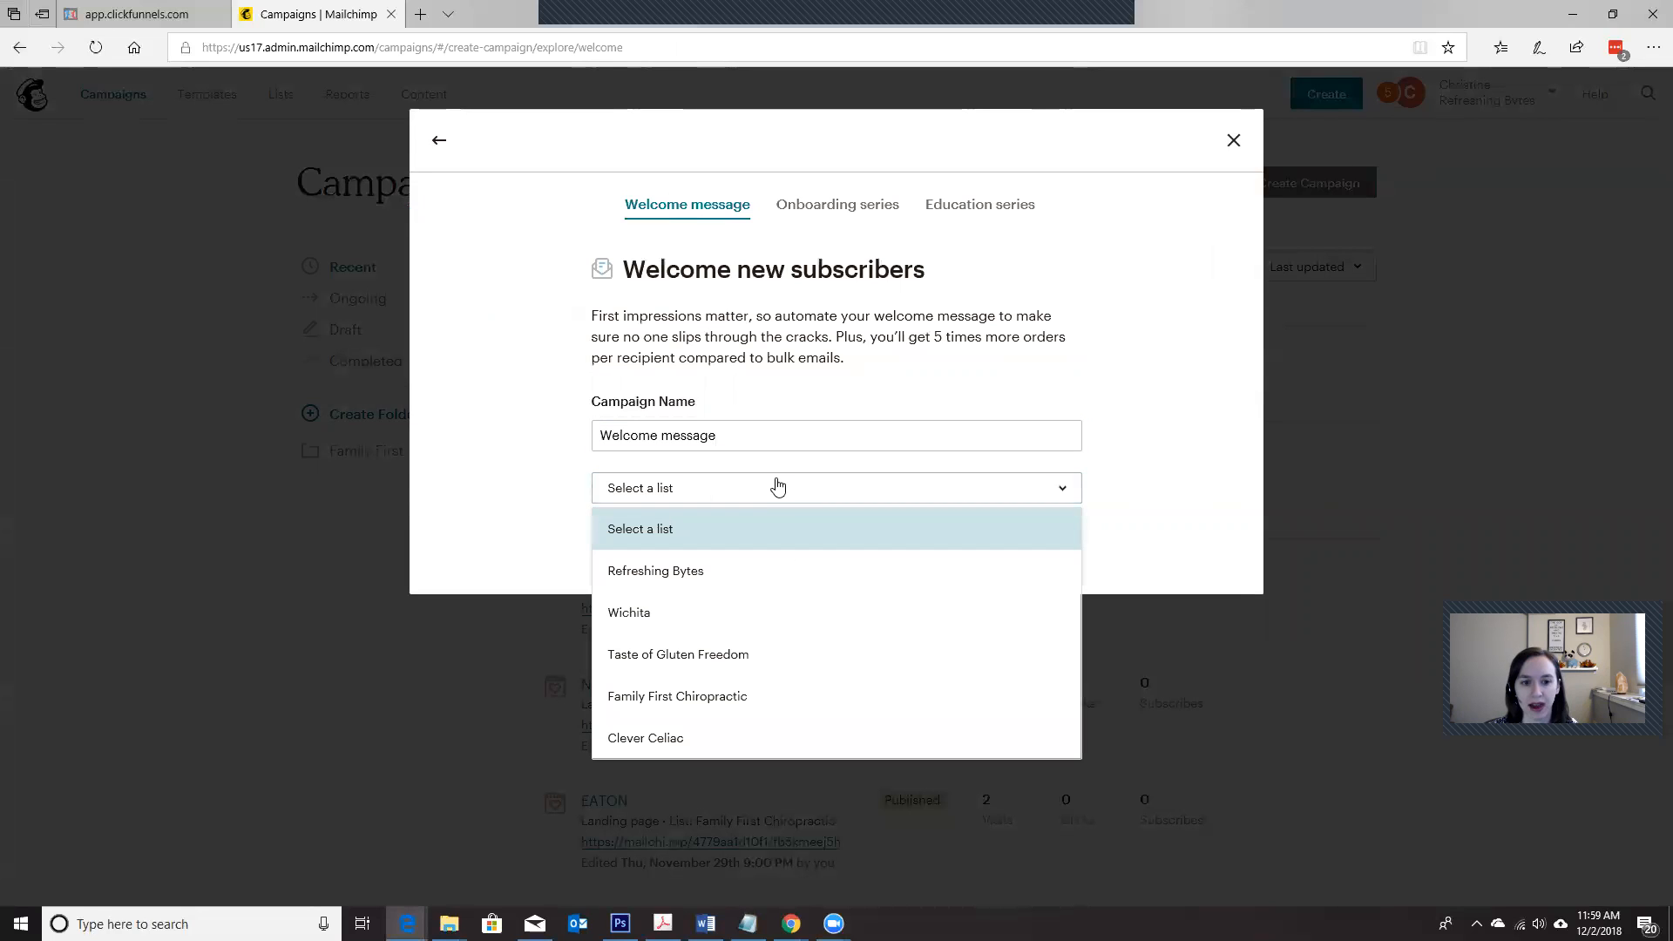
click(779, 486)
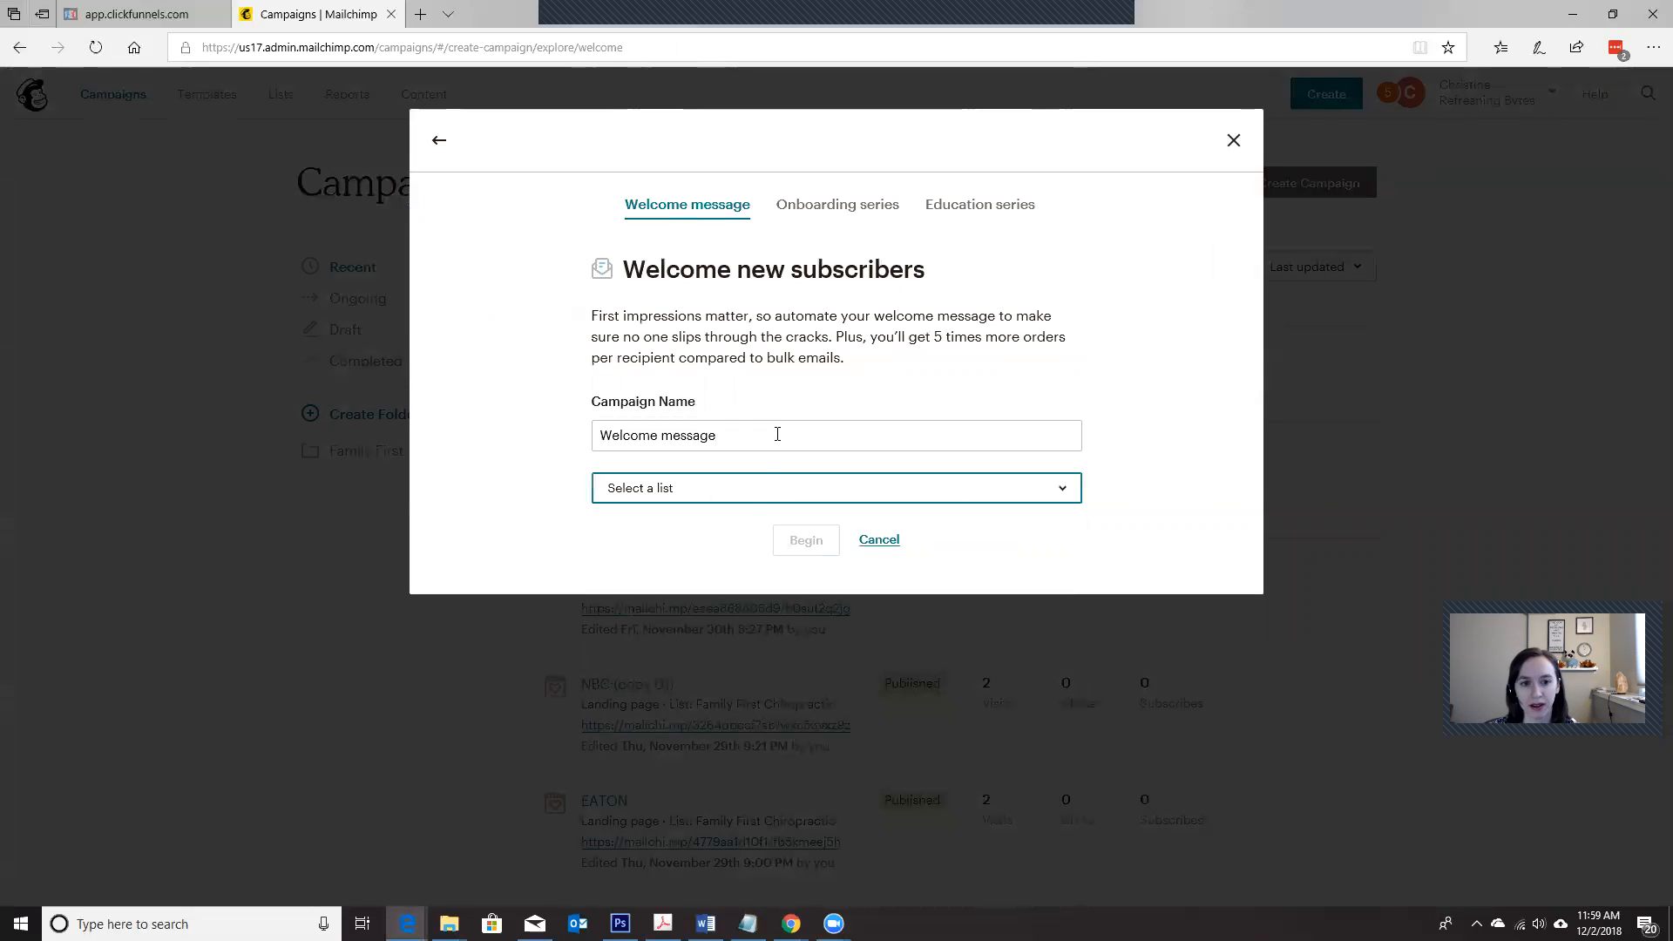
click(752, 488)
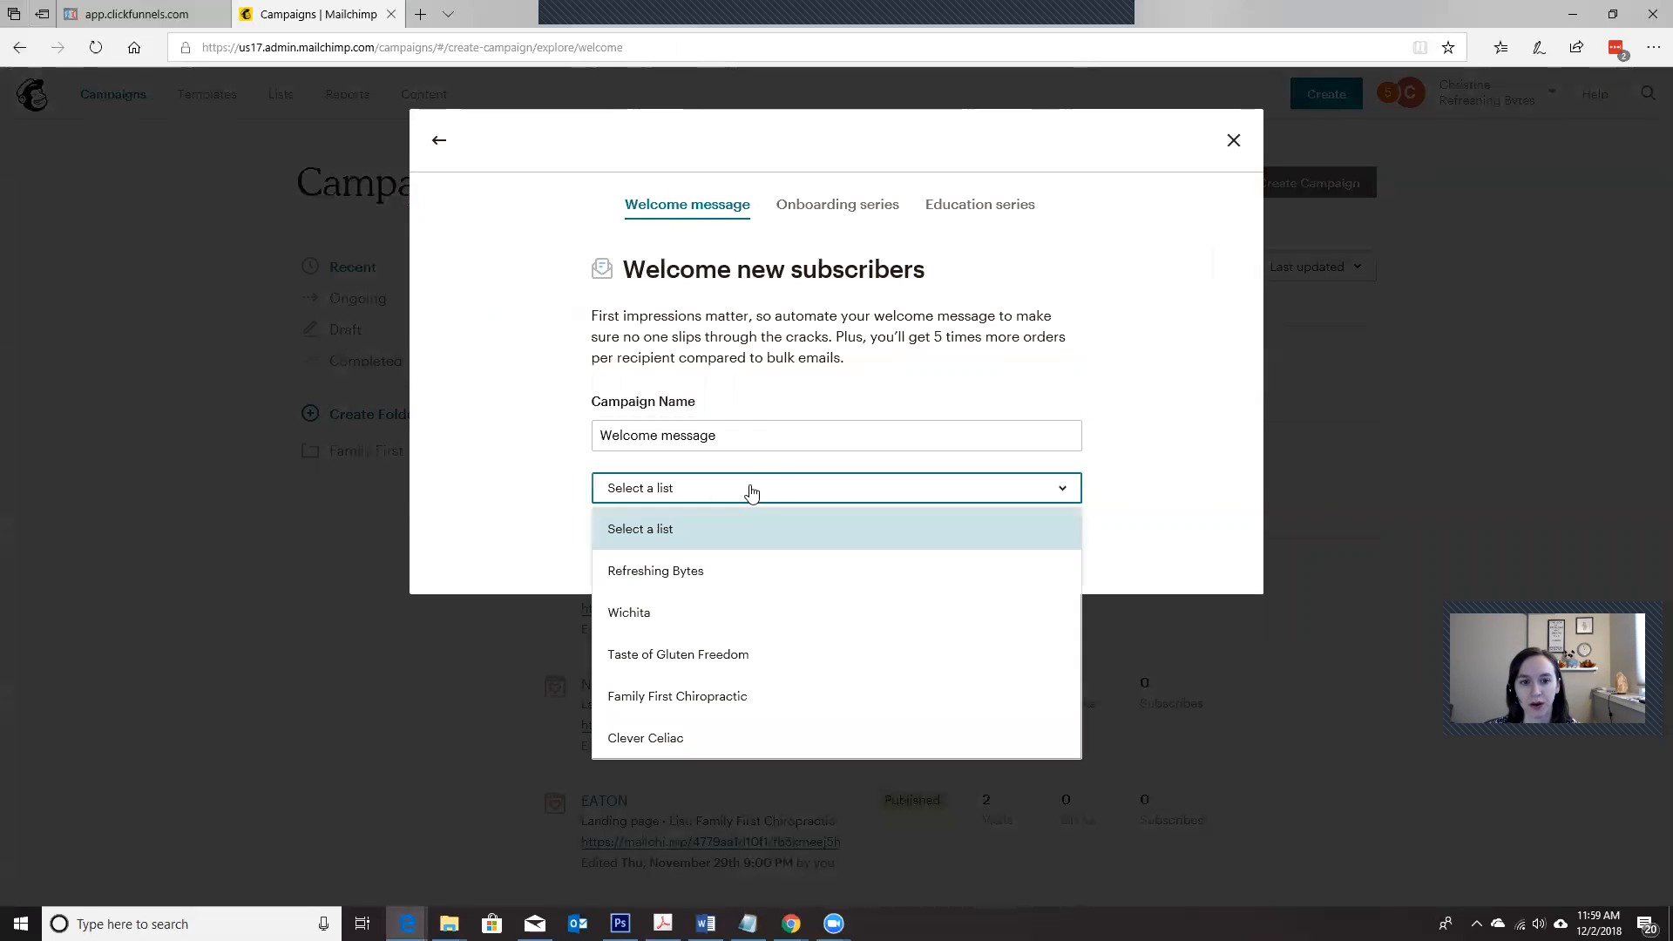
click(727, 704)
click(621, 435)
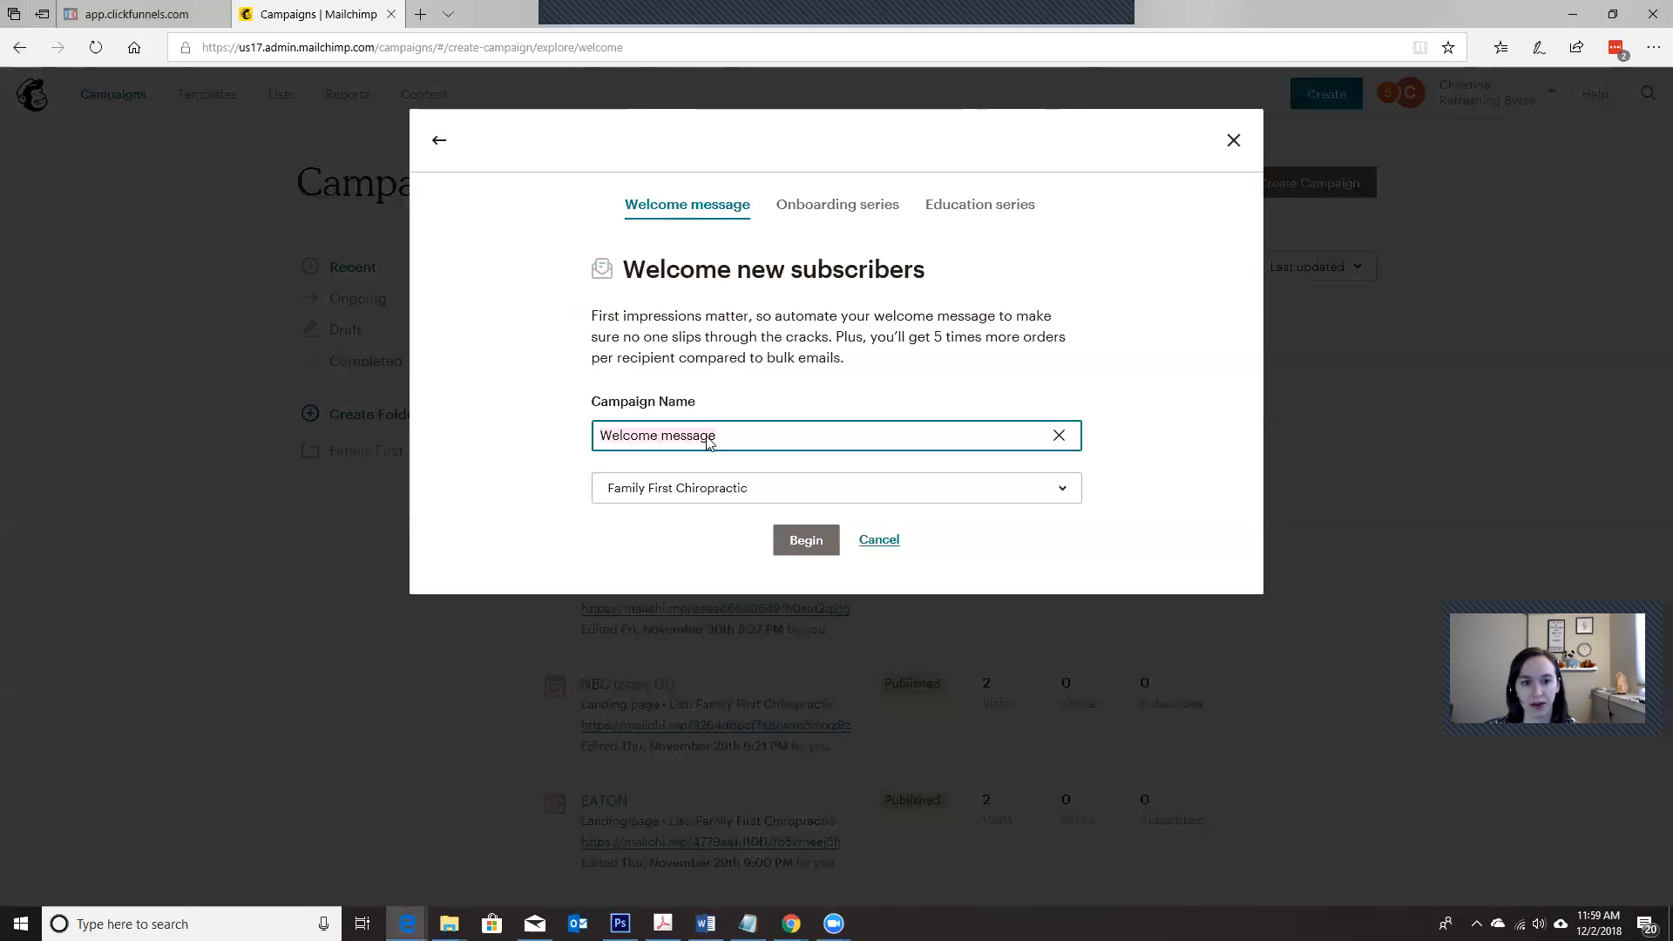
key(ctrl+a)
text(ABC)
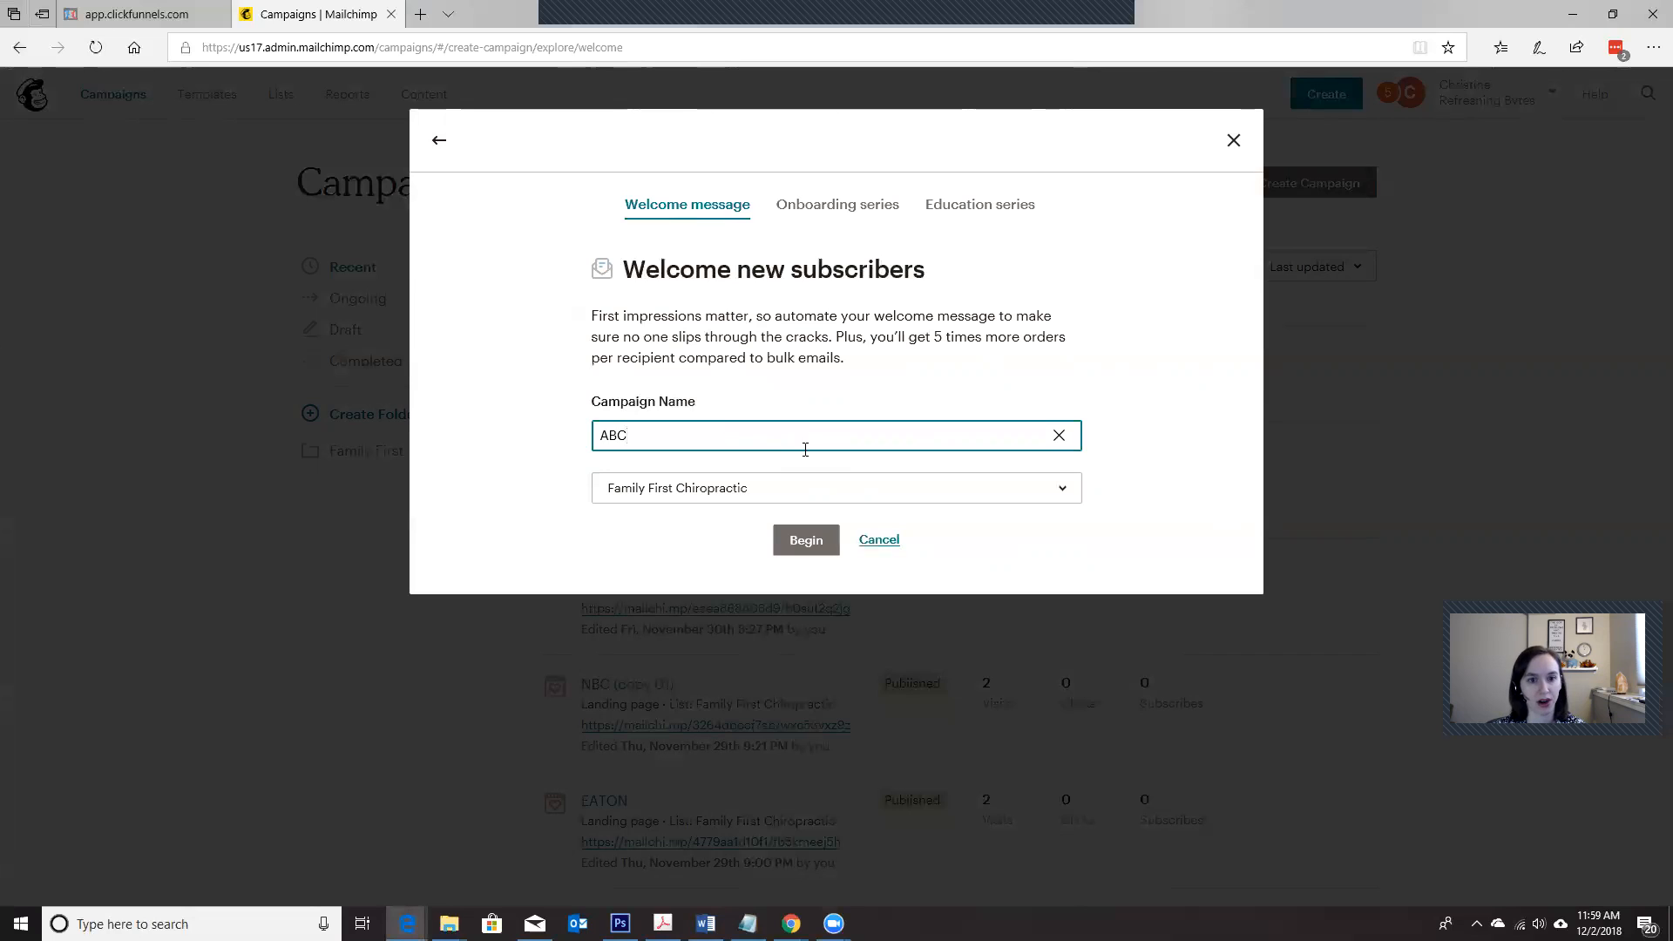
click(806, 541)
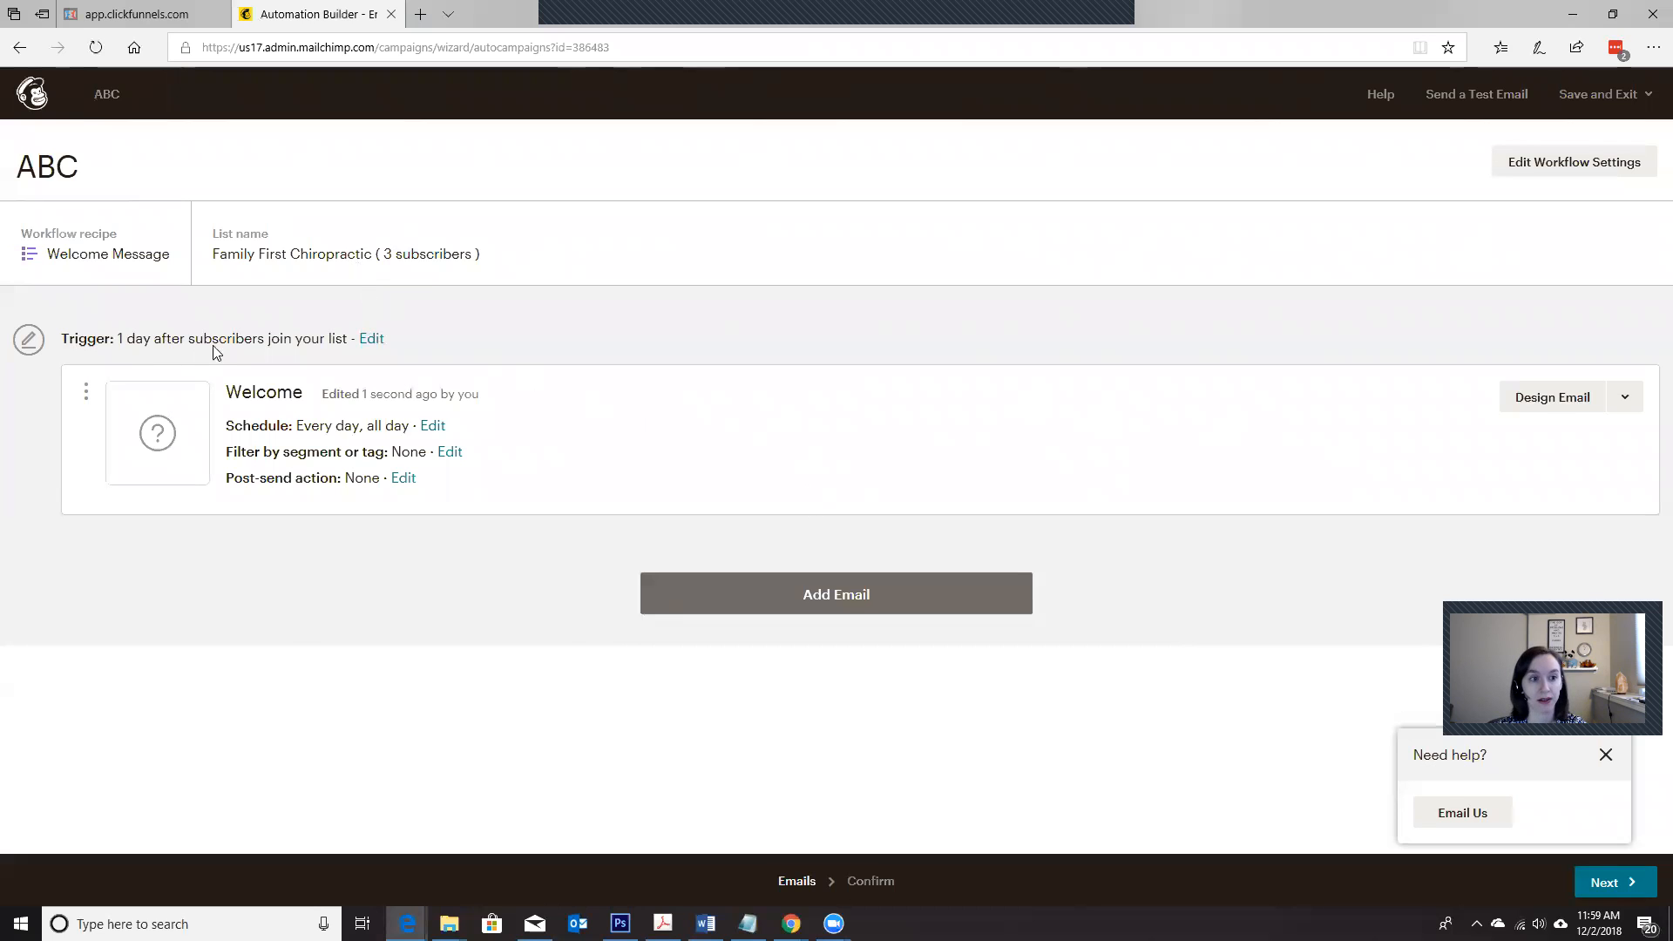
Step: Set the workflow's trigger delay to immediately after subscribers join the list and update the trigger
click(372, 339)
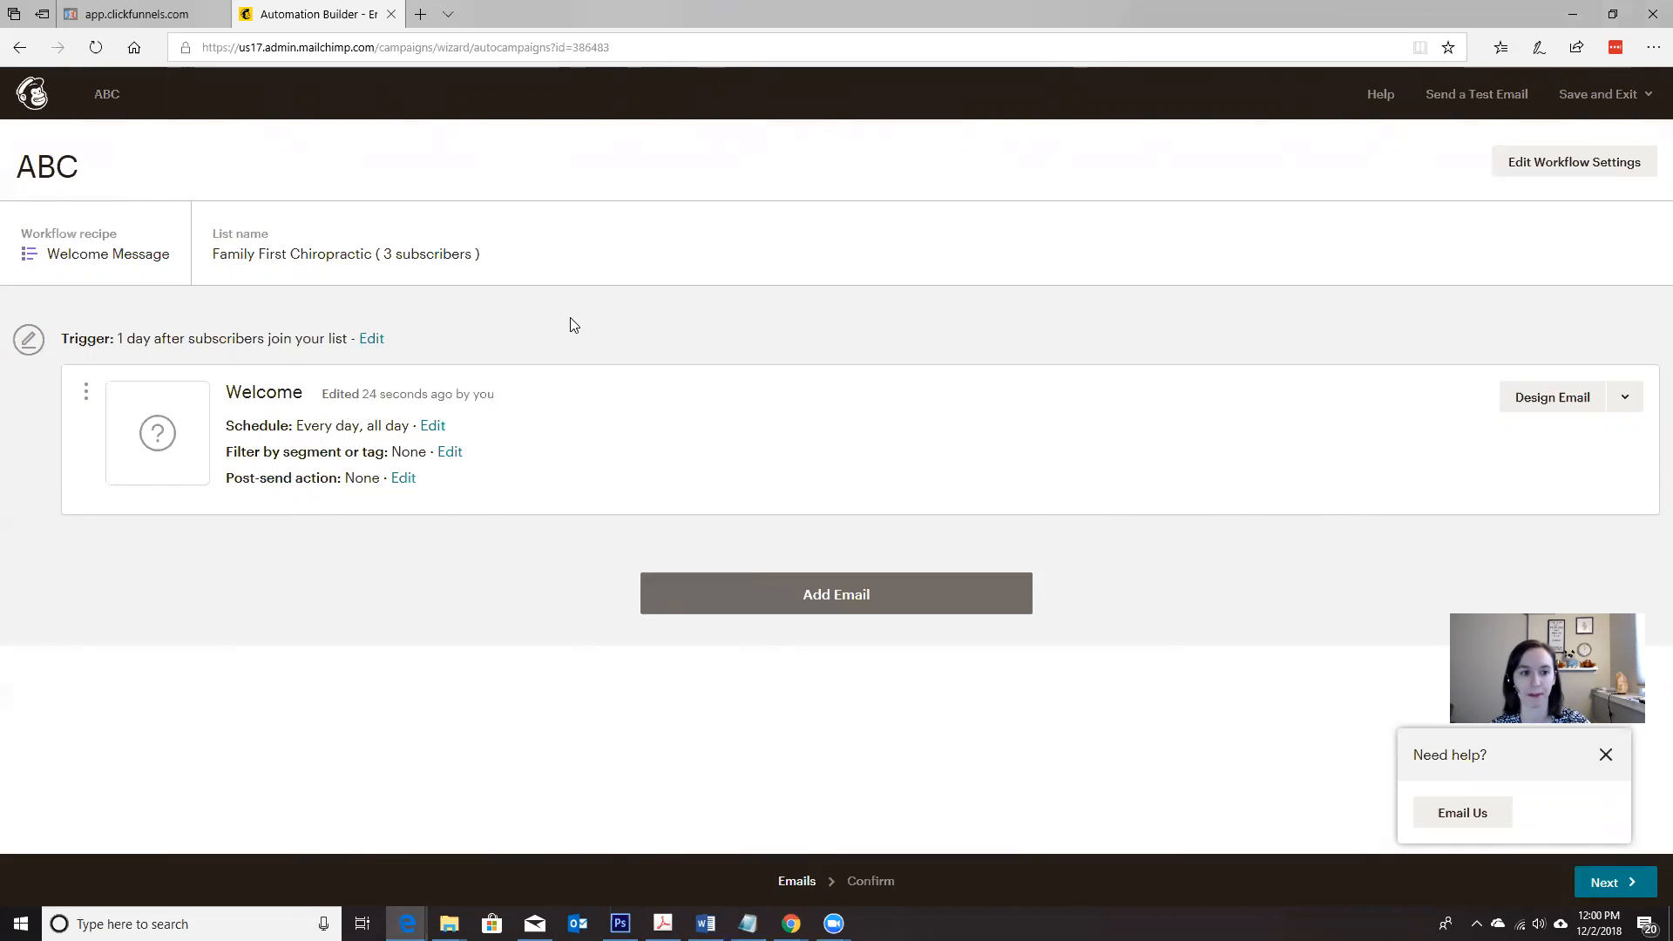
click(372, 342)
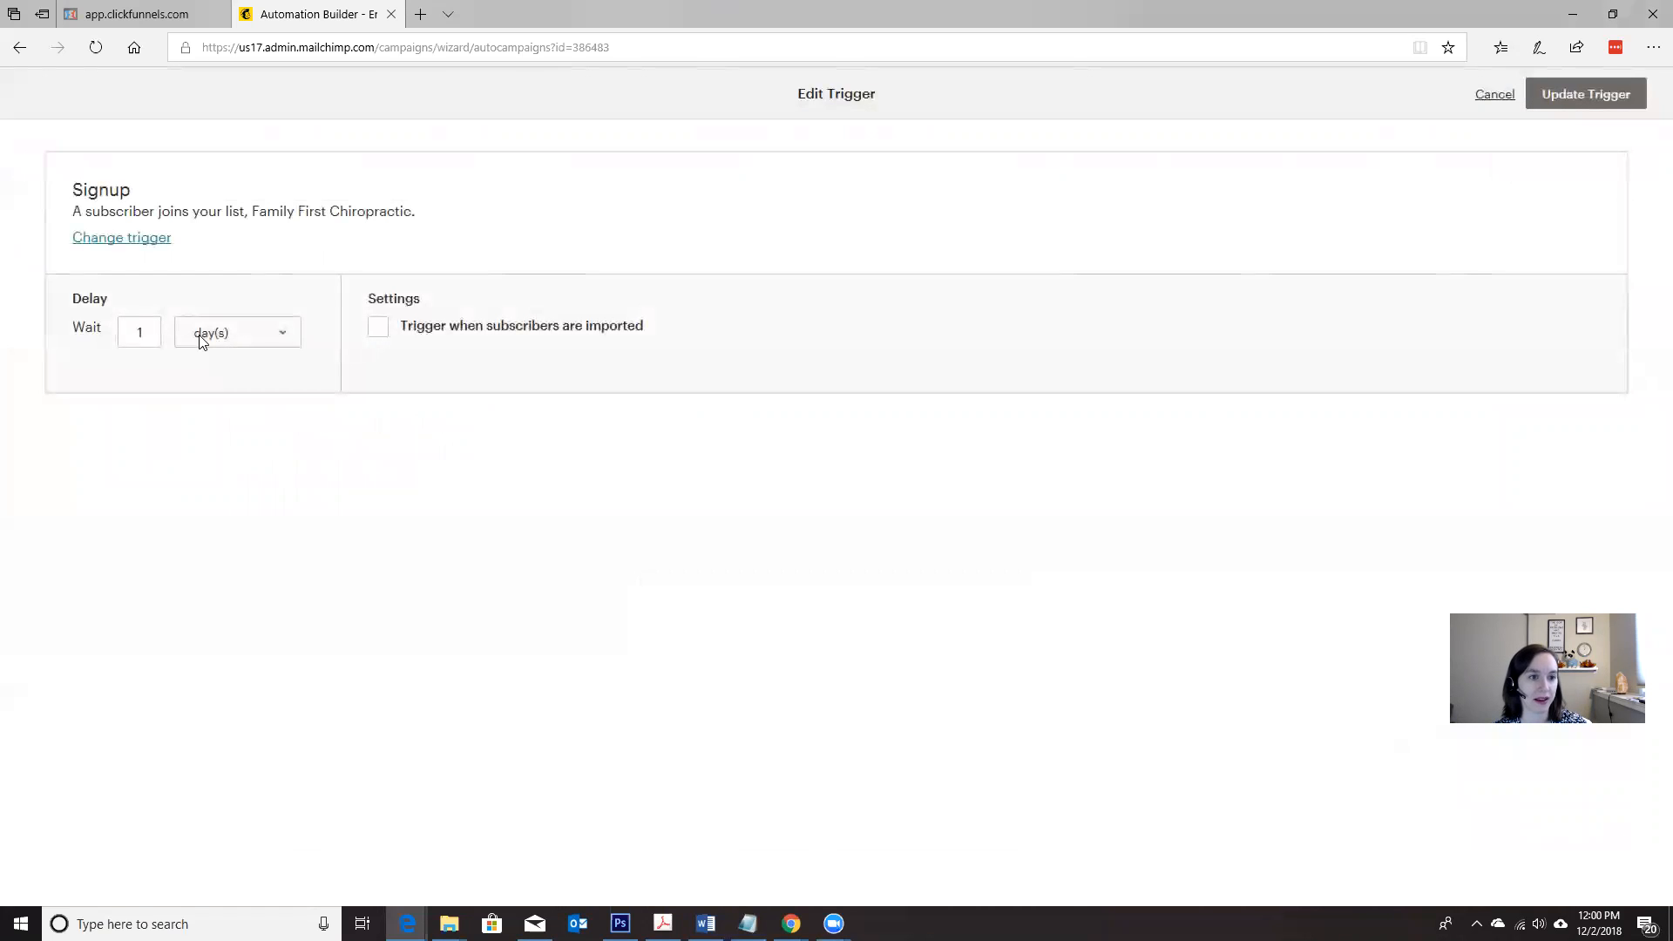
click(152, 332)
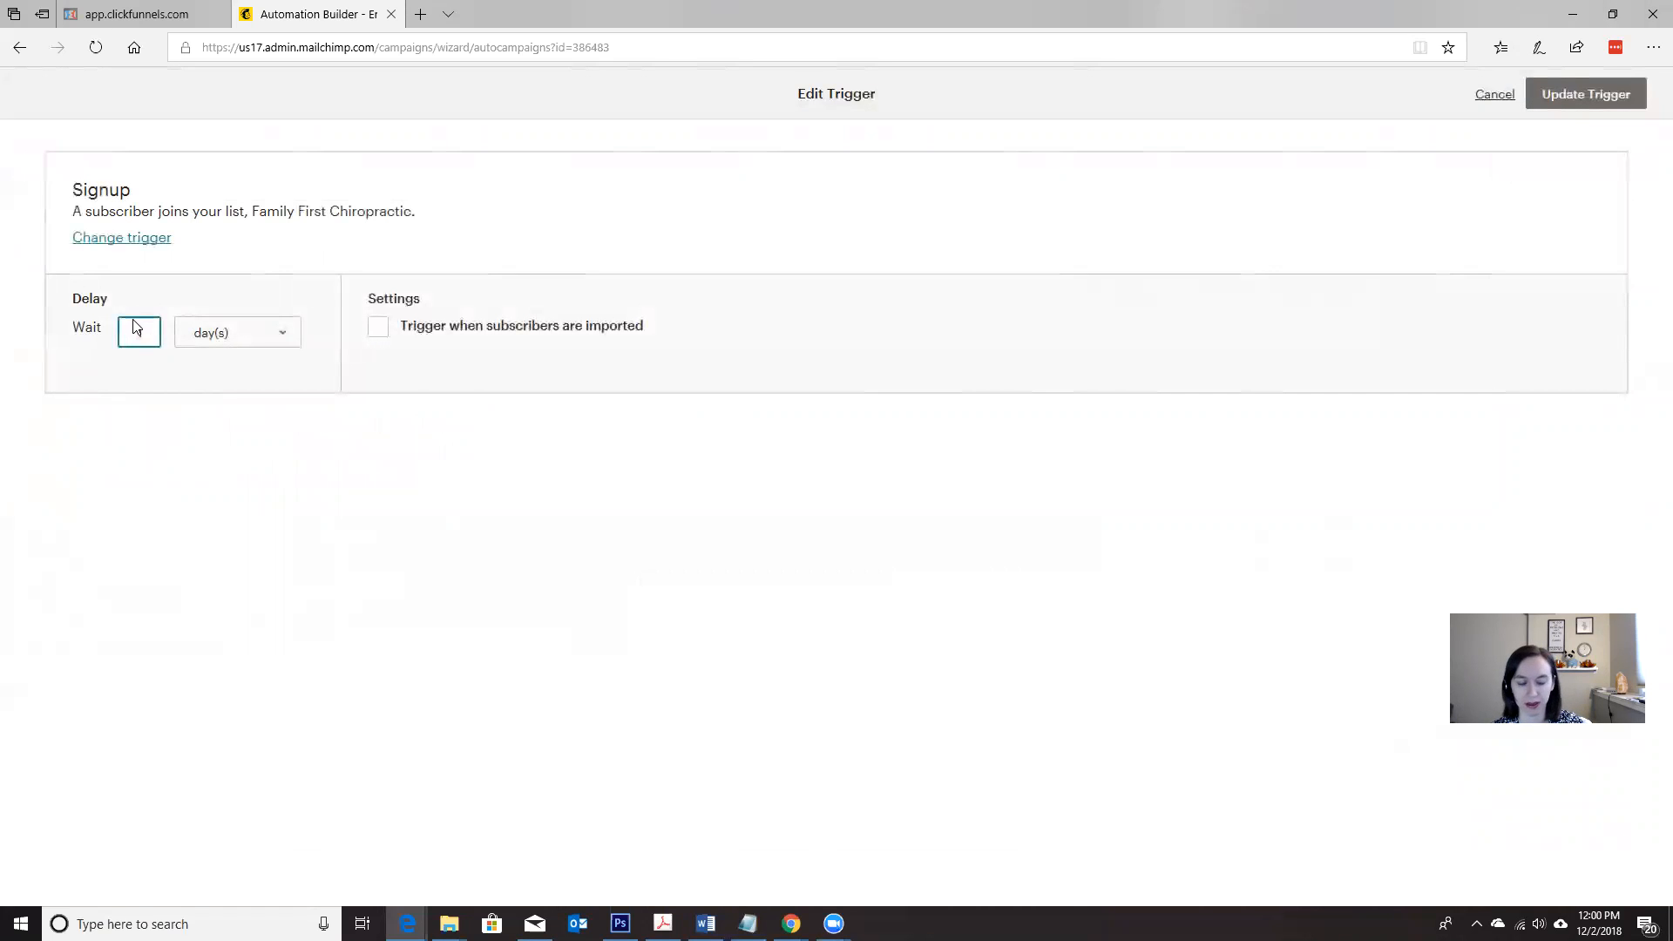
click(218, 331)
click(229, 294)
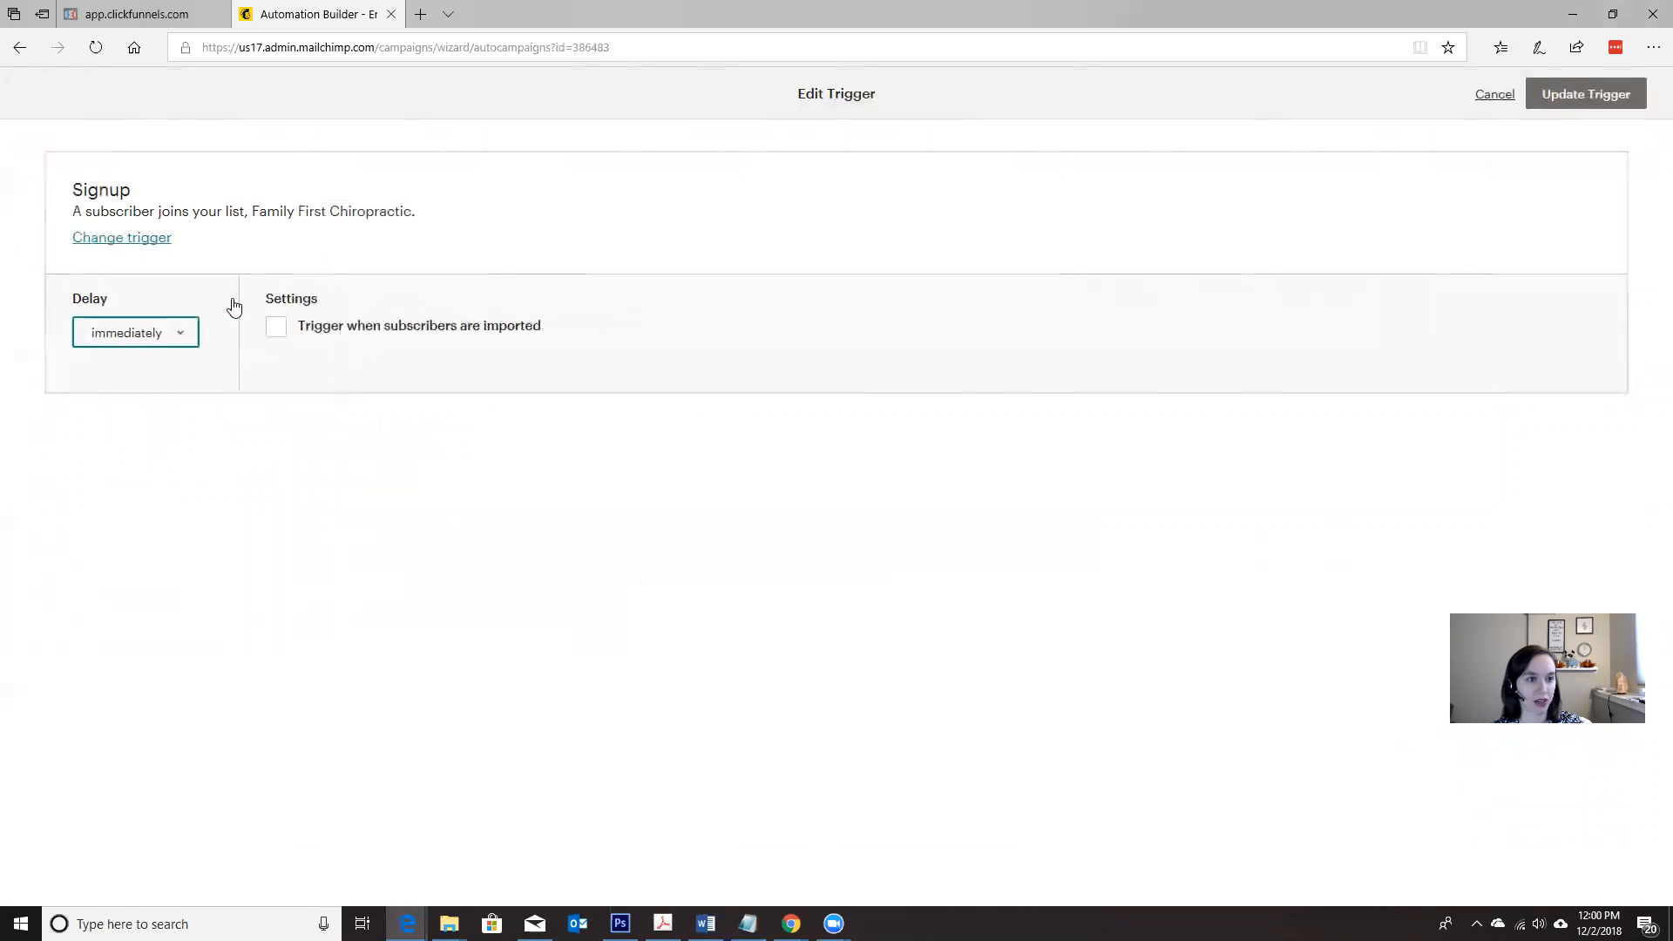
click(1579, 95)
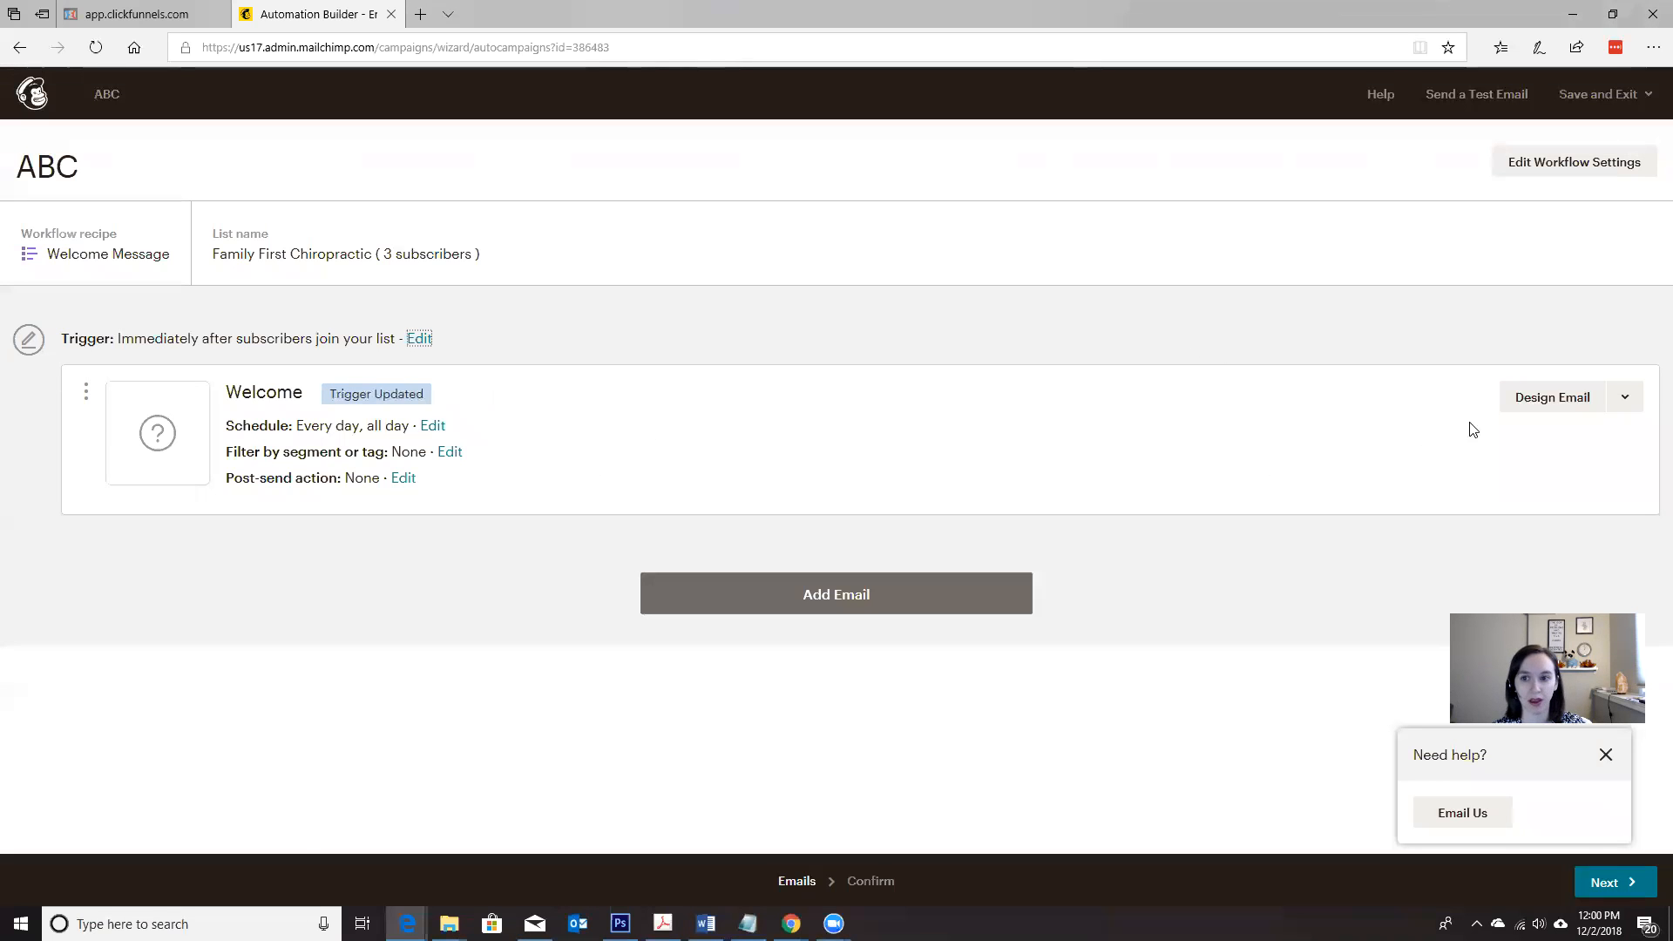
Step: Start designing the workflow's Welcome email and set its internal email name to #1
click(1533, 403)
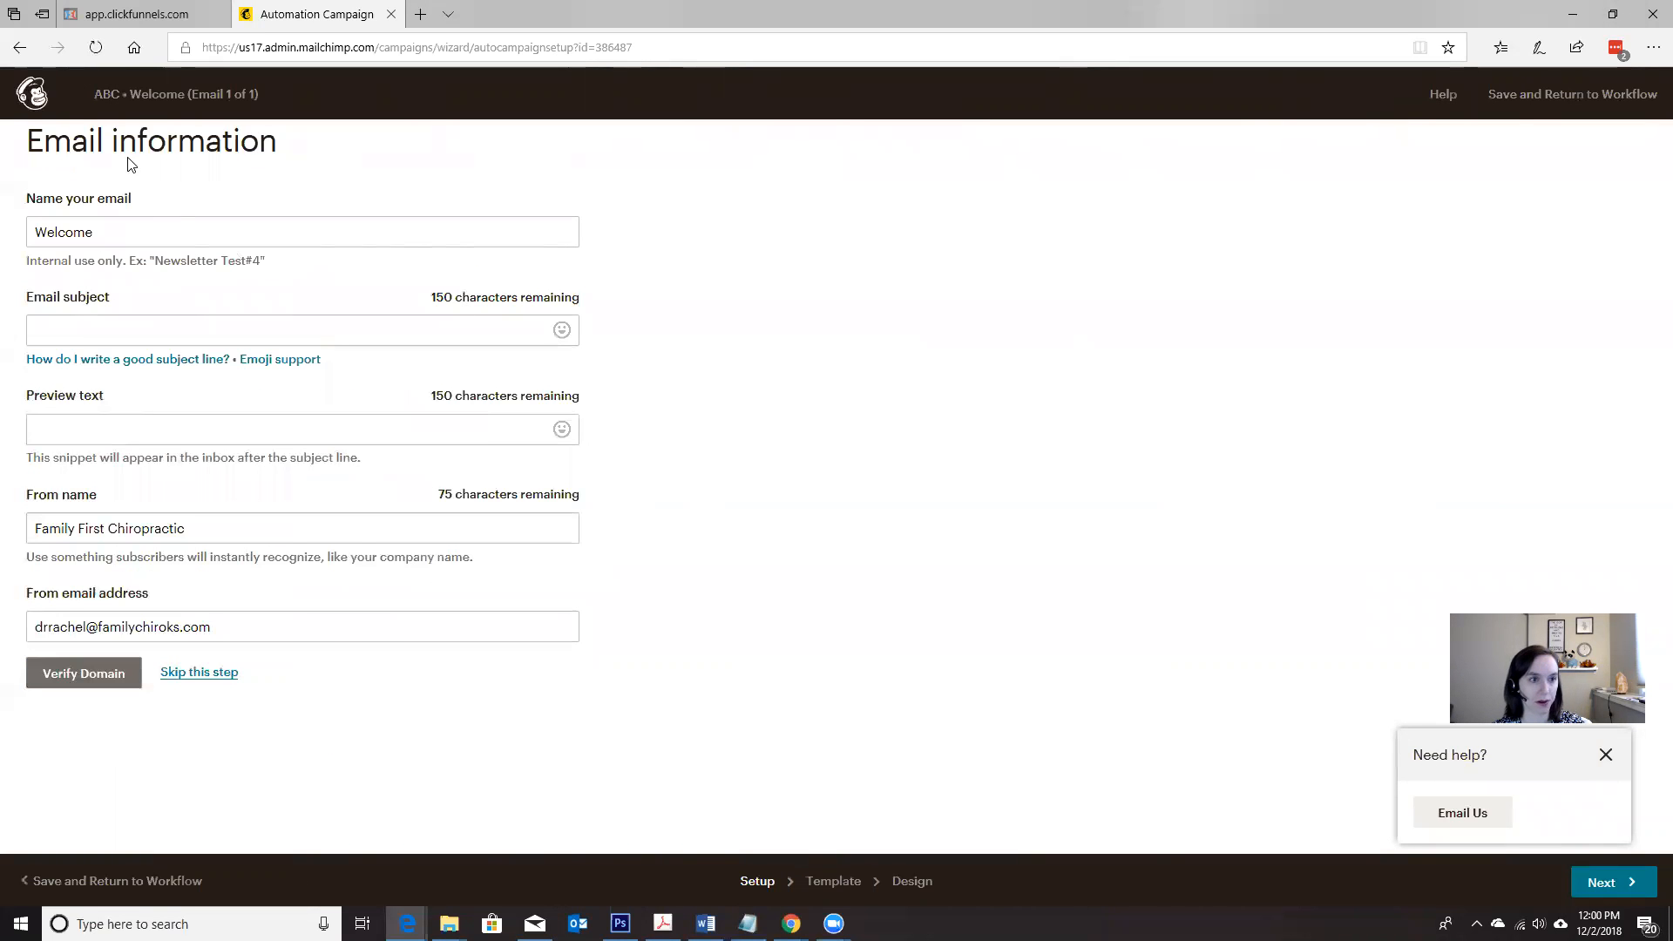
click(141, 19)
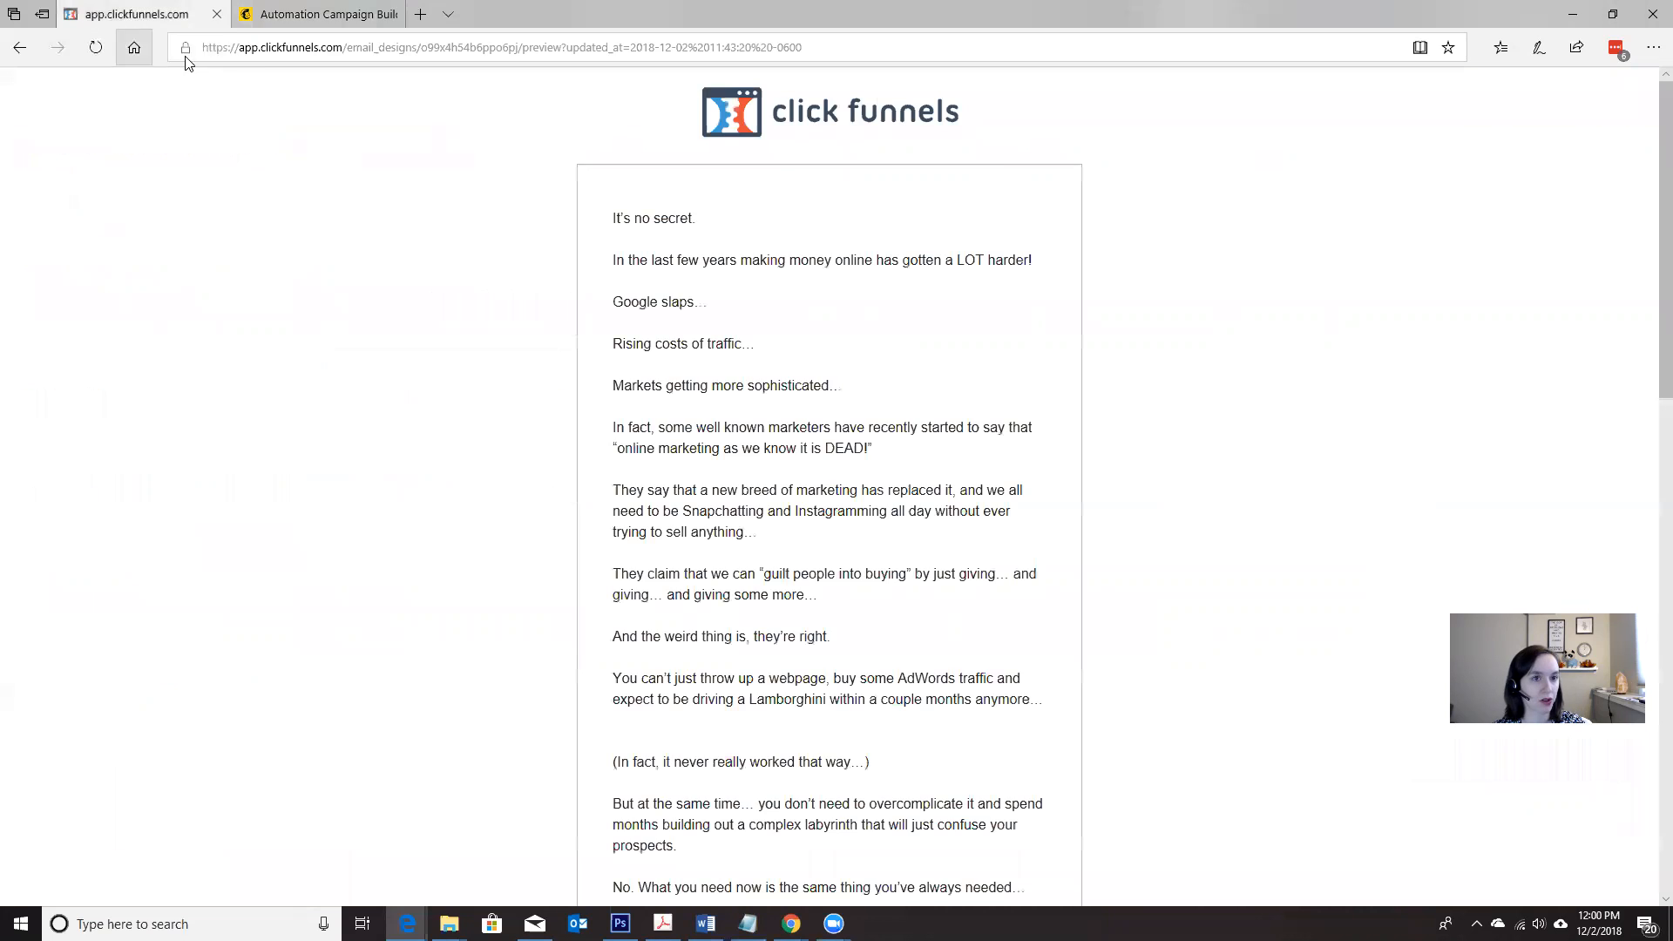
click(304, 15)
click(243, 228)
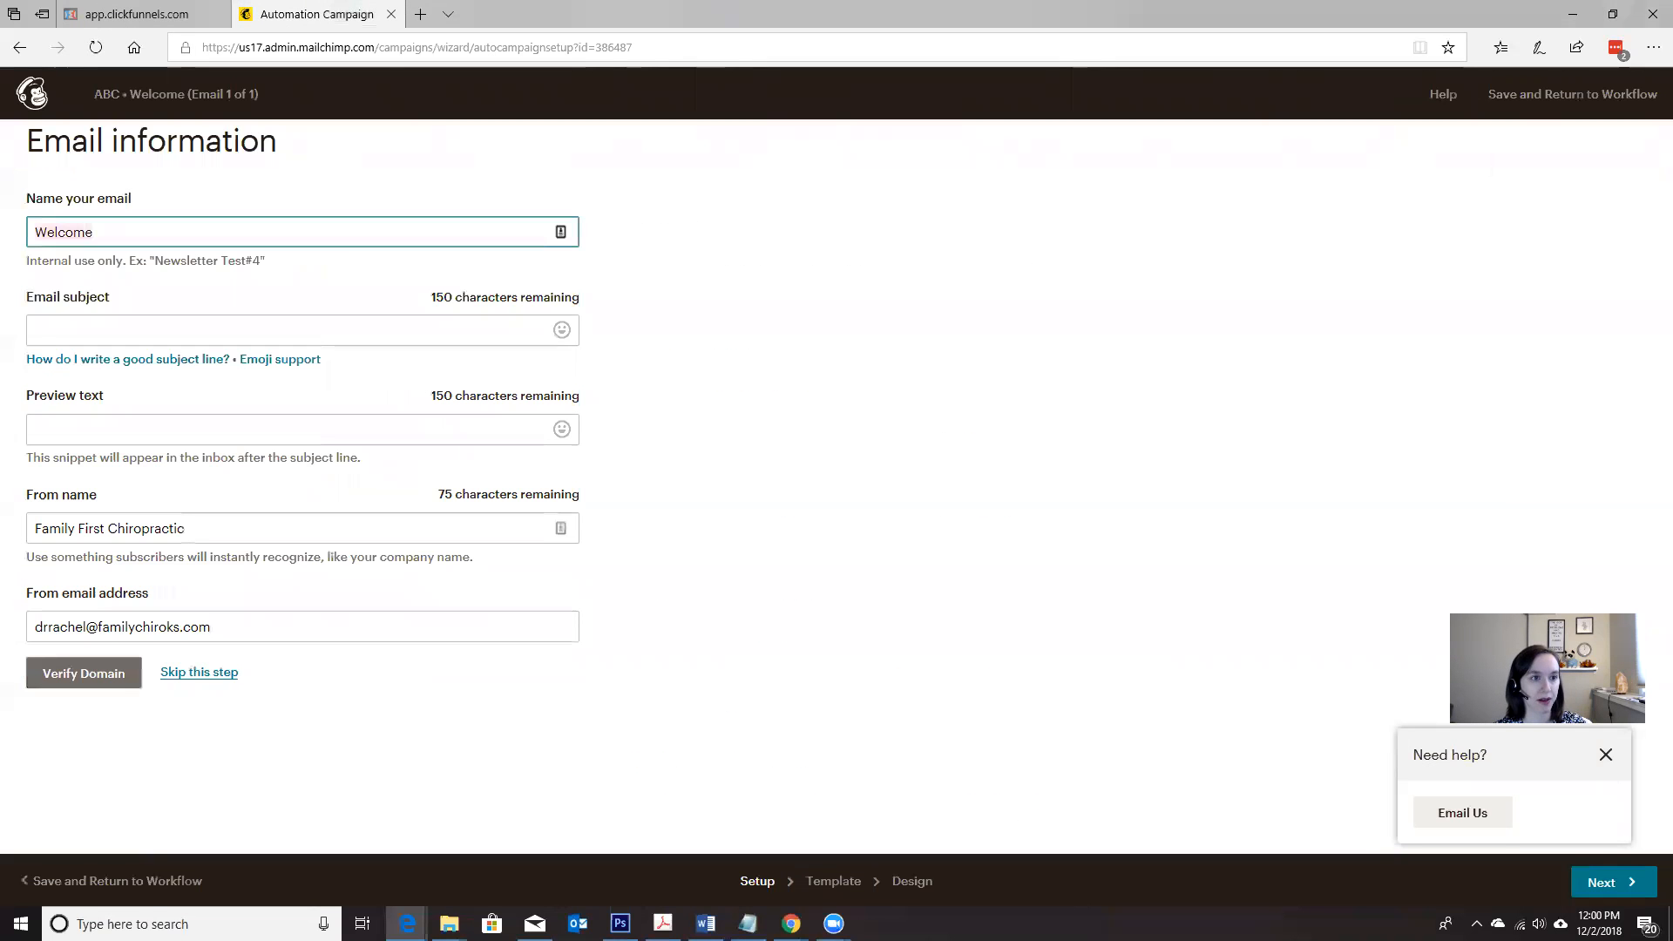
key(ctrl+a)
text(#1)
click(152, 331)
Step: Switch to ClickFunnels, show the saved email templates and preview template 1 to read its opening line
click(144, 10)
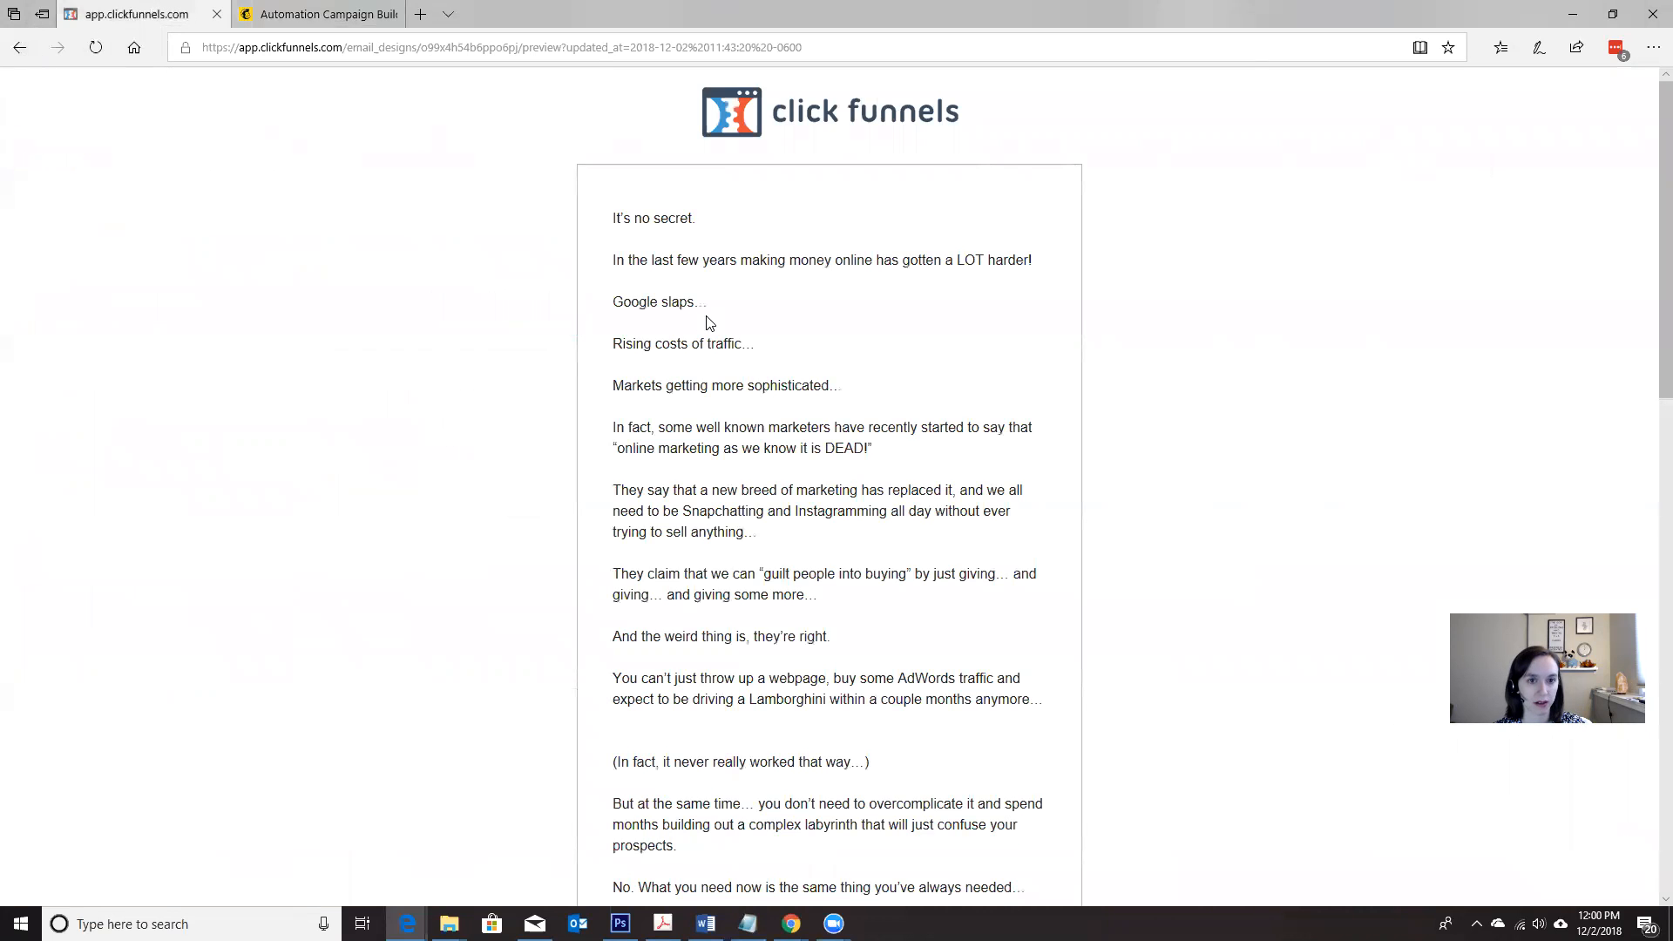
click(19, 47)
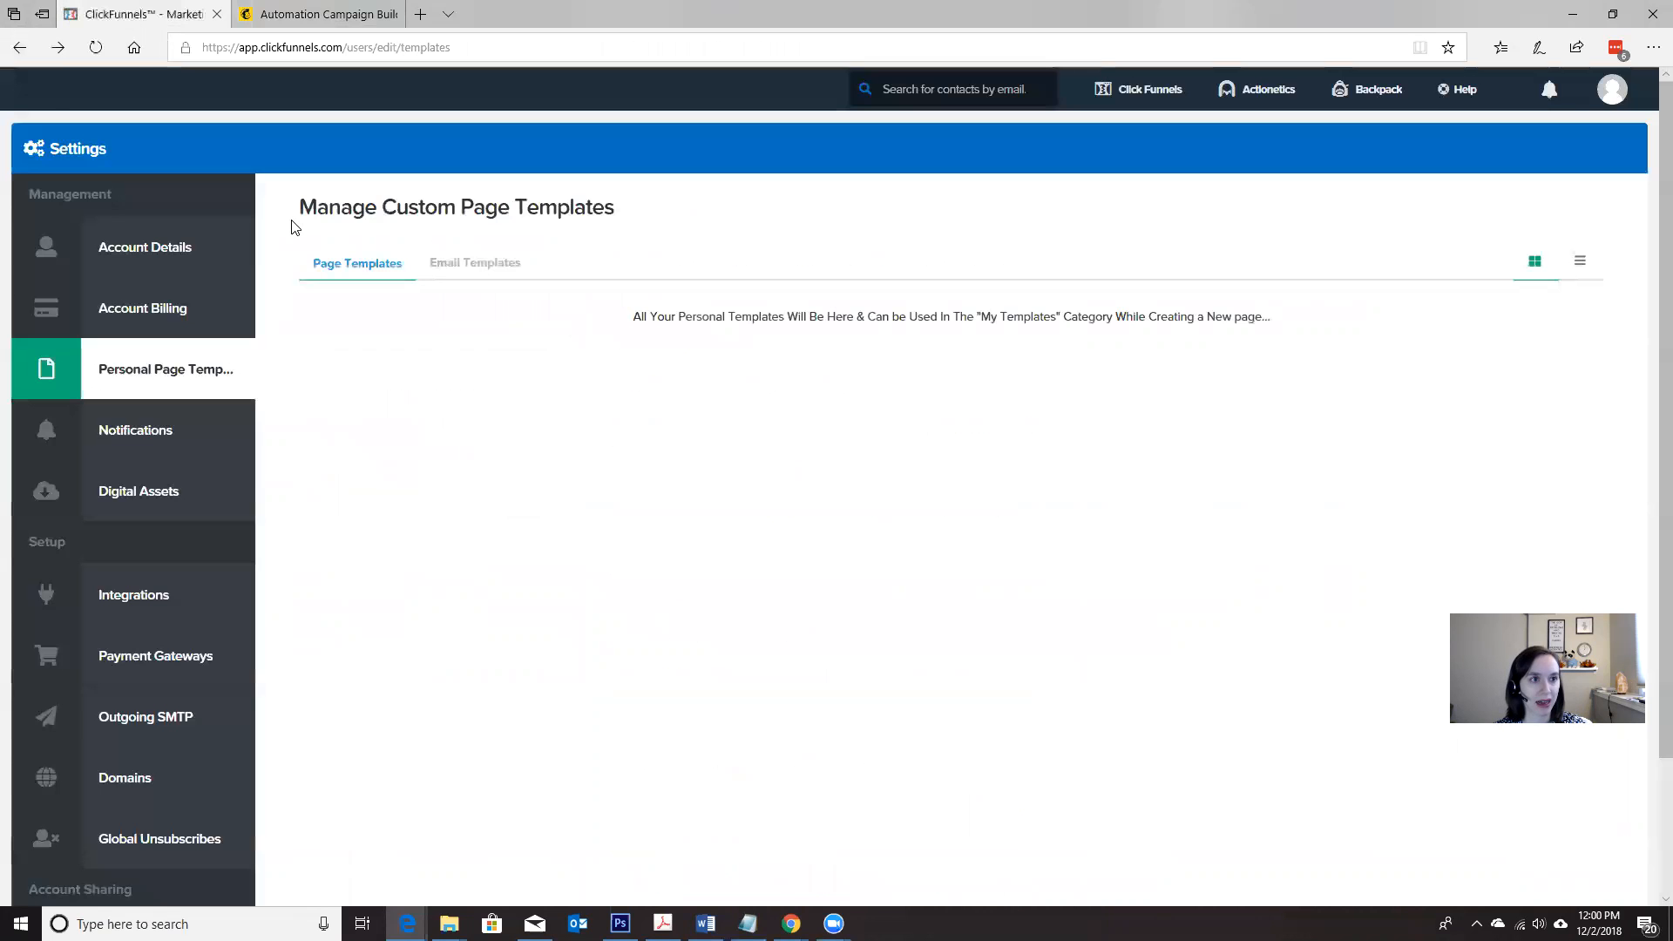
click(464, 274)
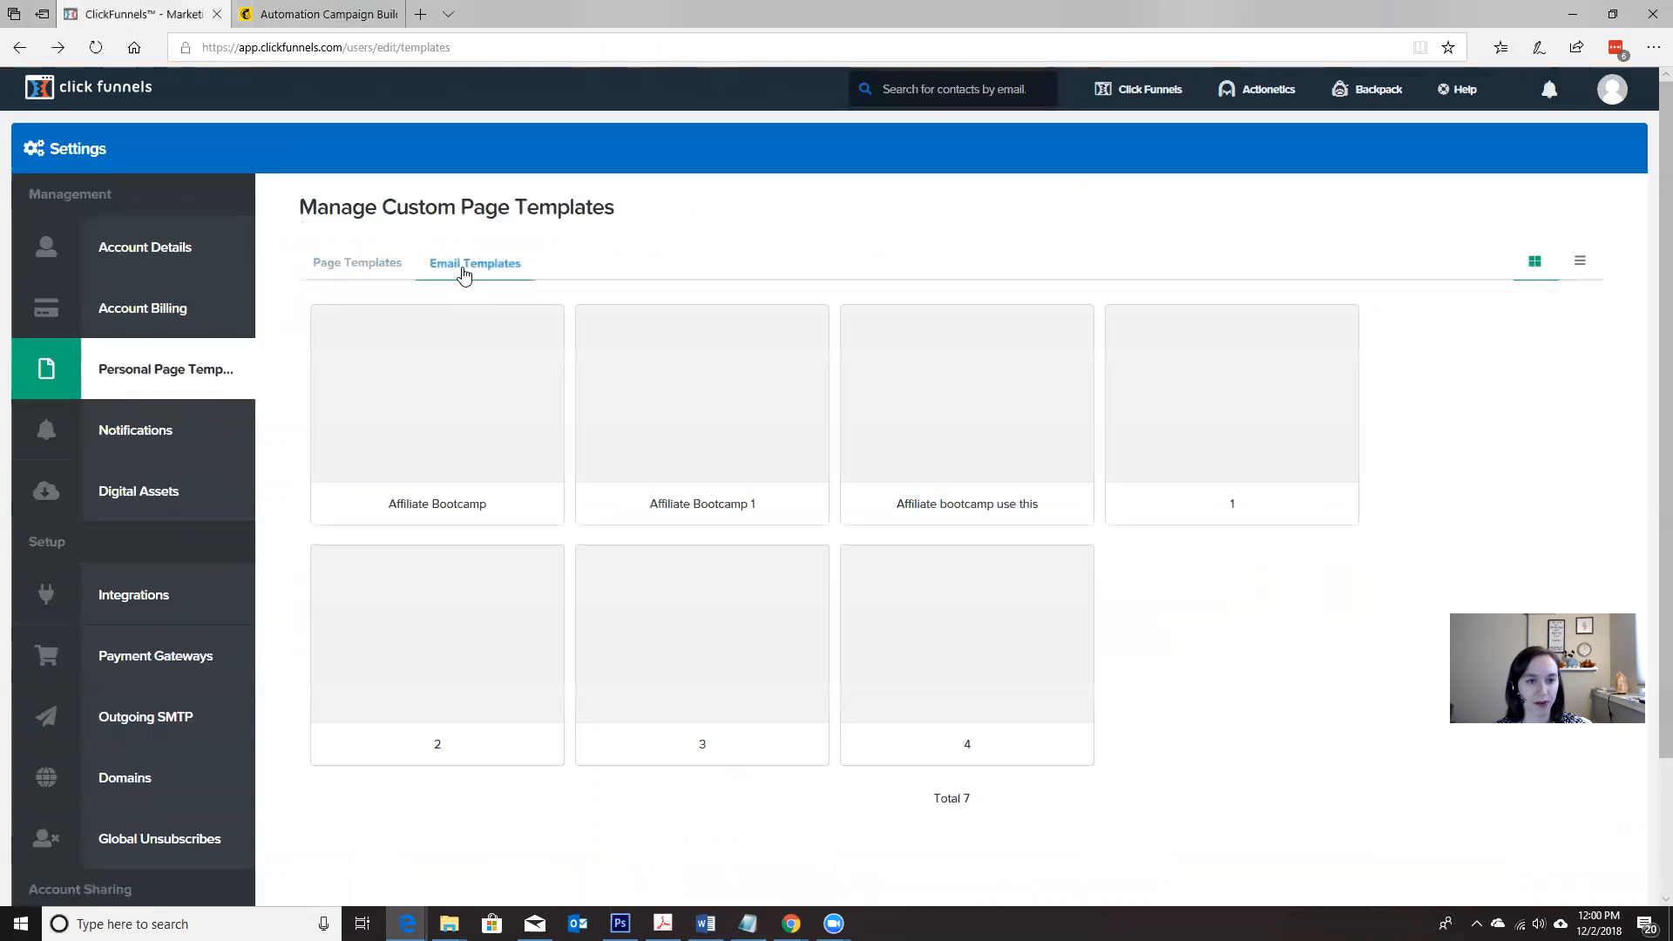
mouse_move(1202, 436)
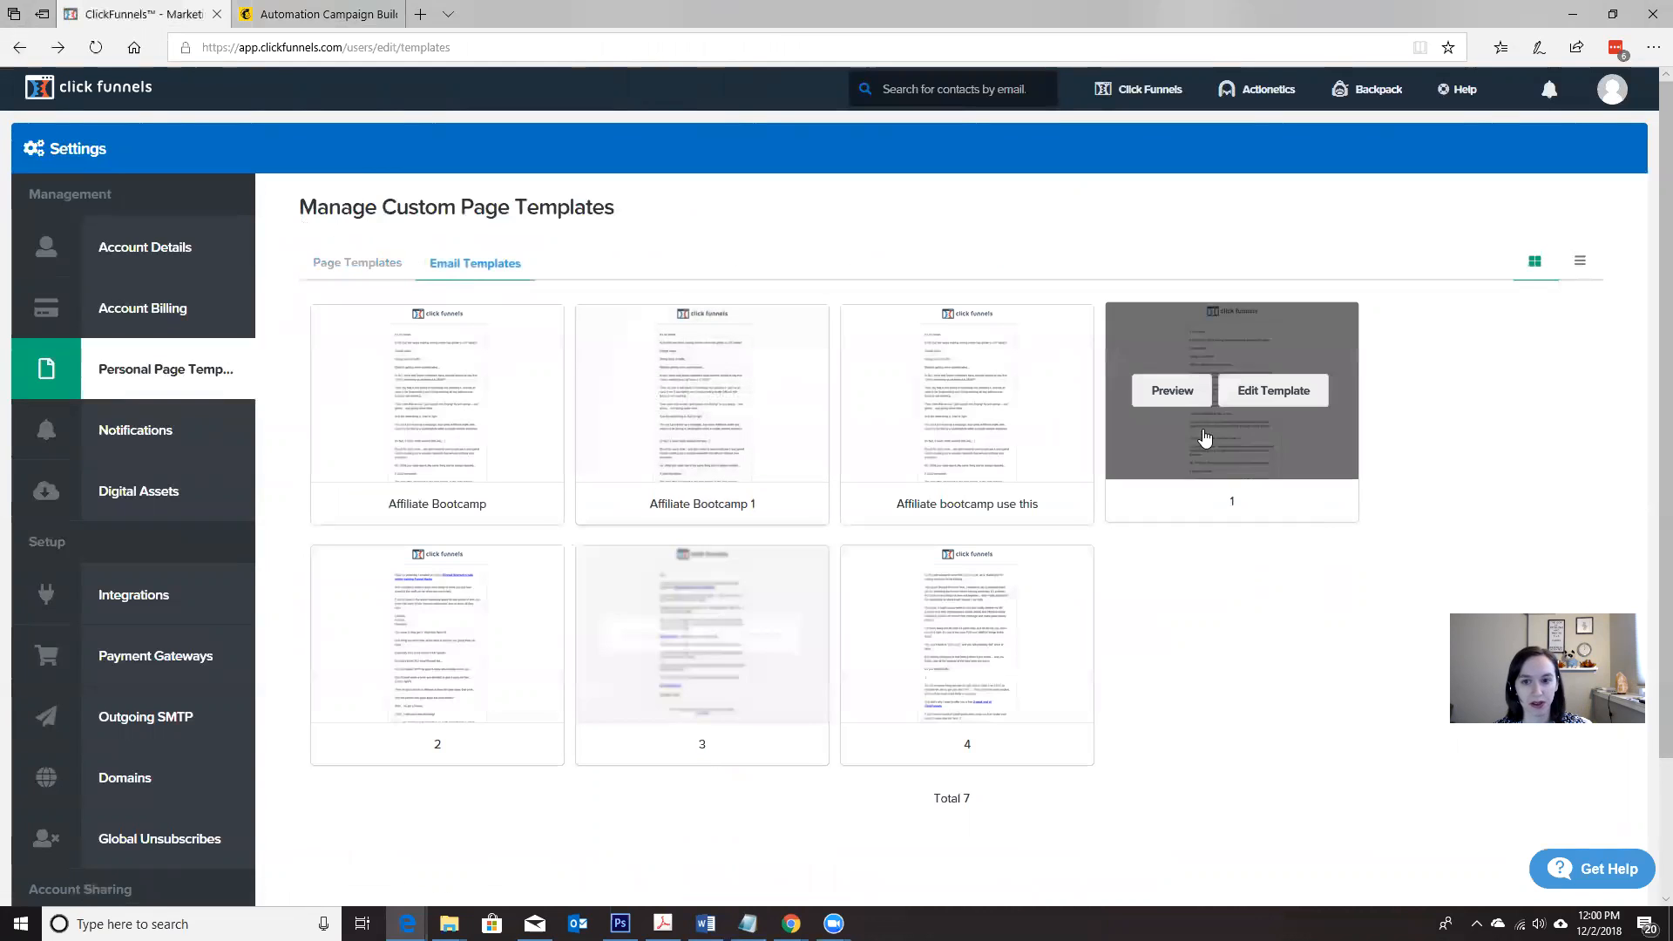
click(1172, 391)
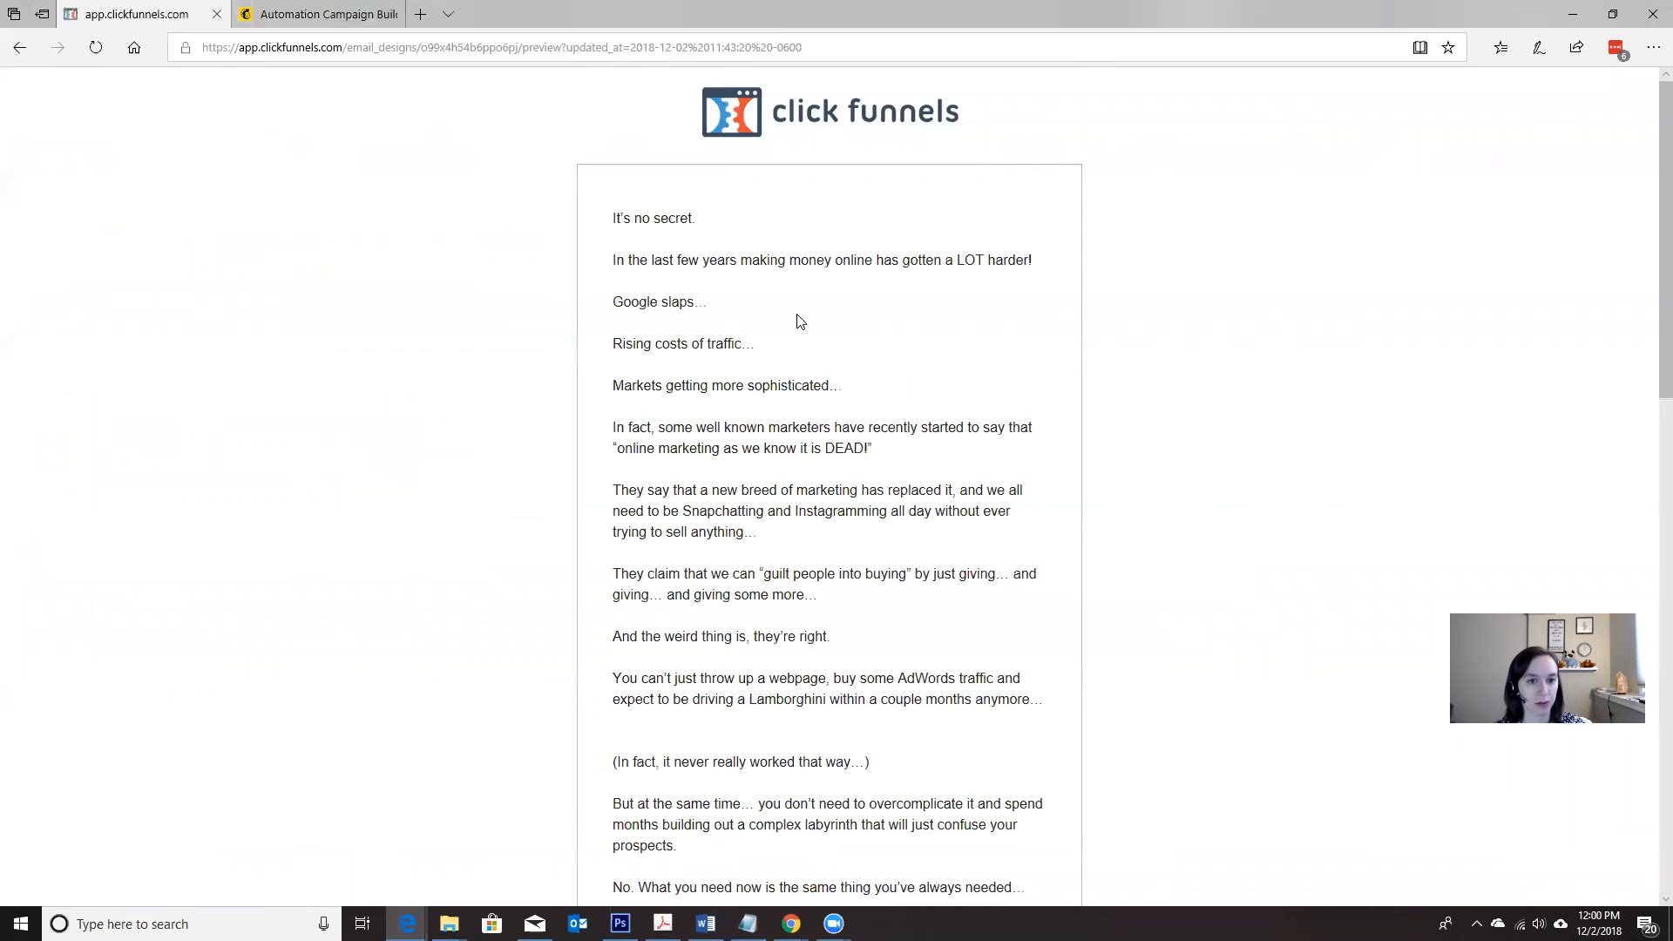
Step: Return to Mailchimp and set the email subject to "It's no secret..."
click(293, 14)
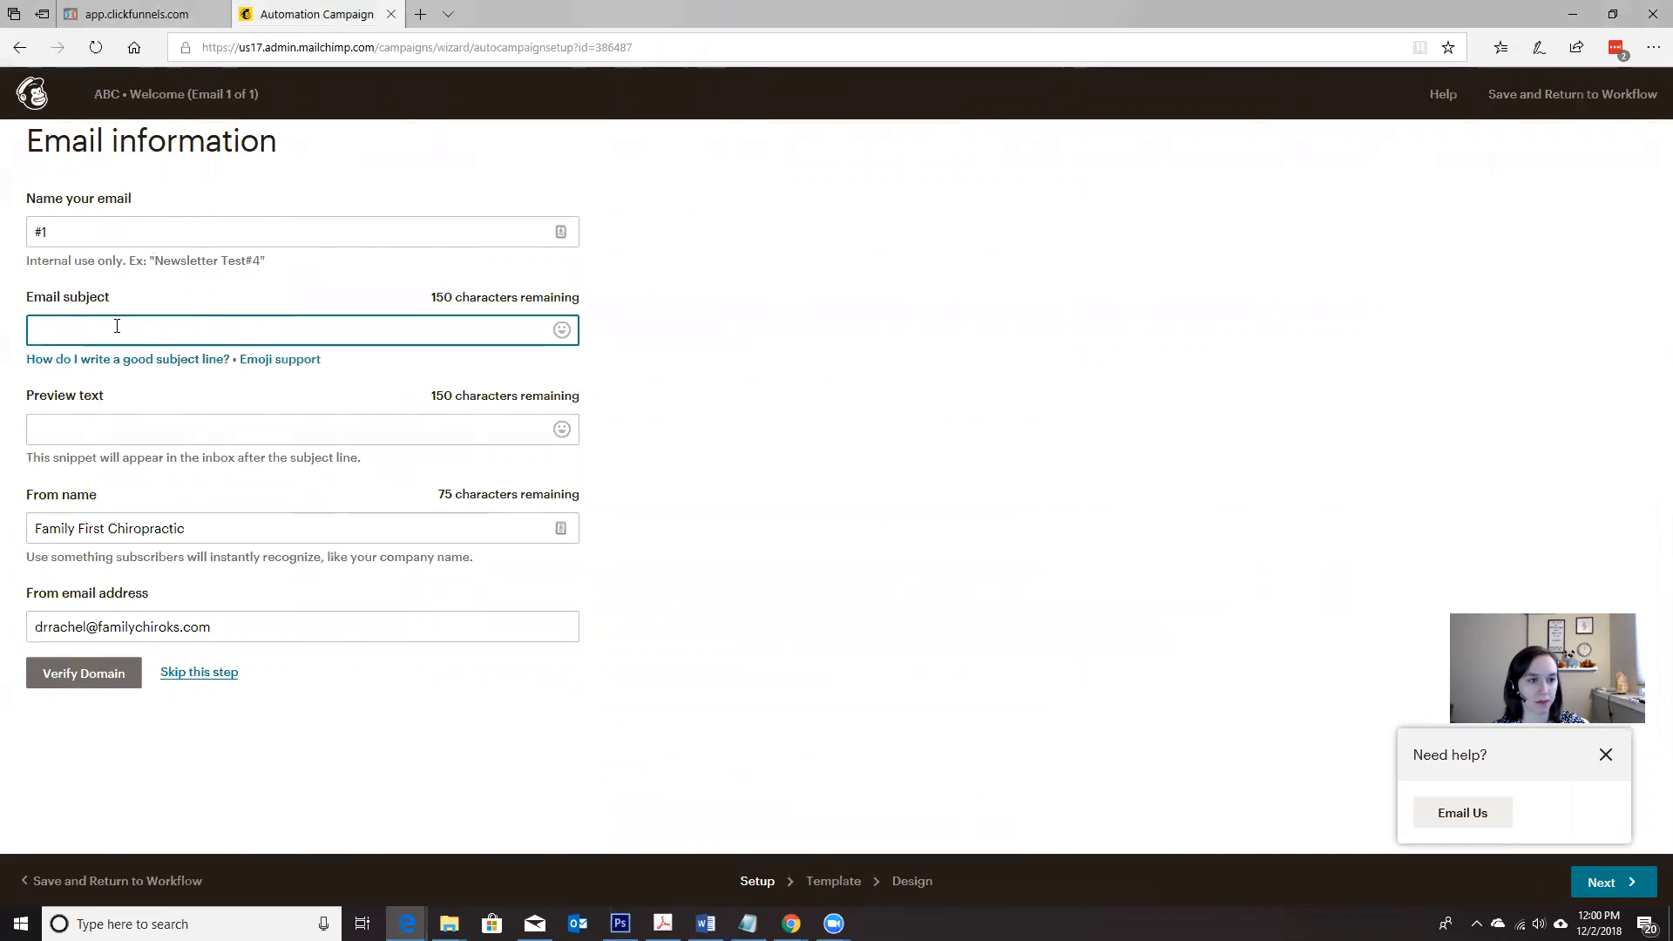
text(It's no se)
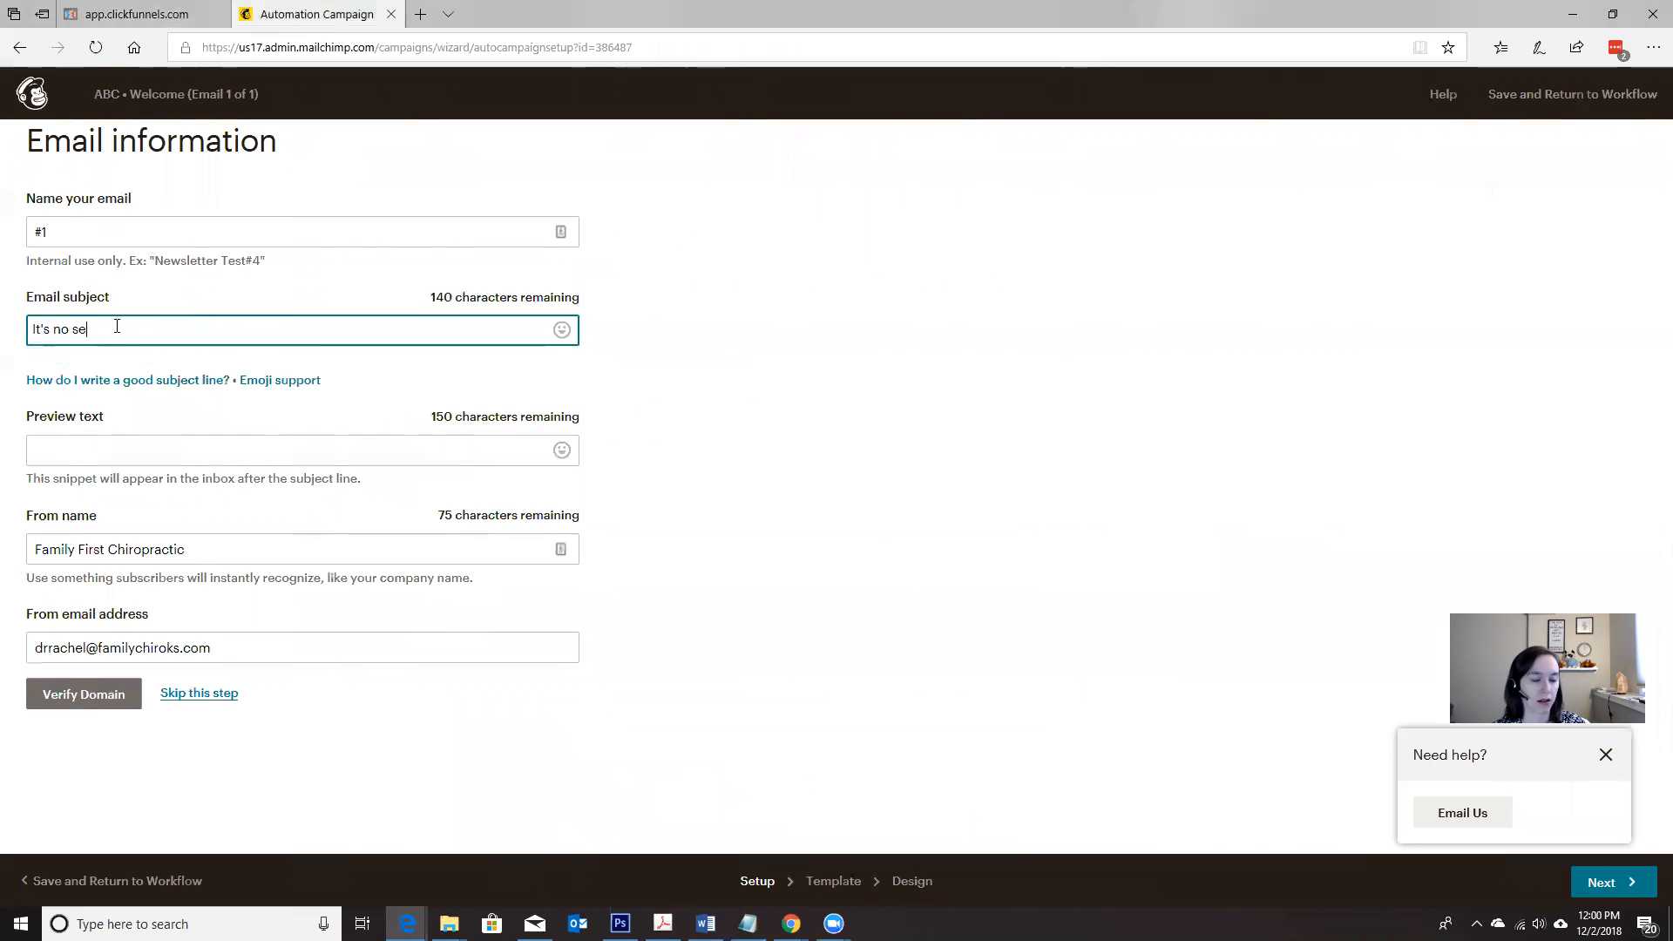
text(cret...)
key(Tab)
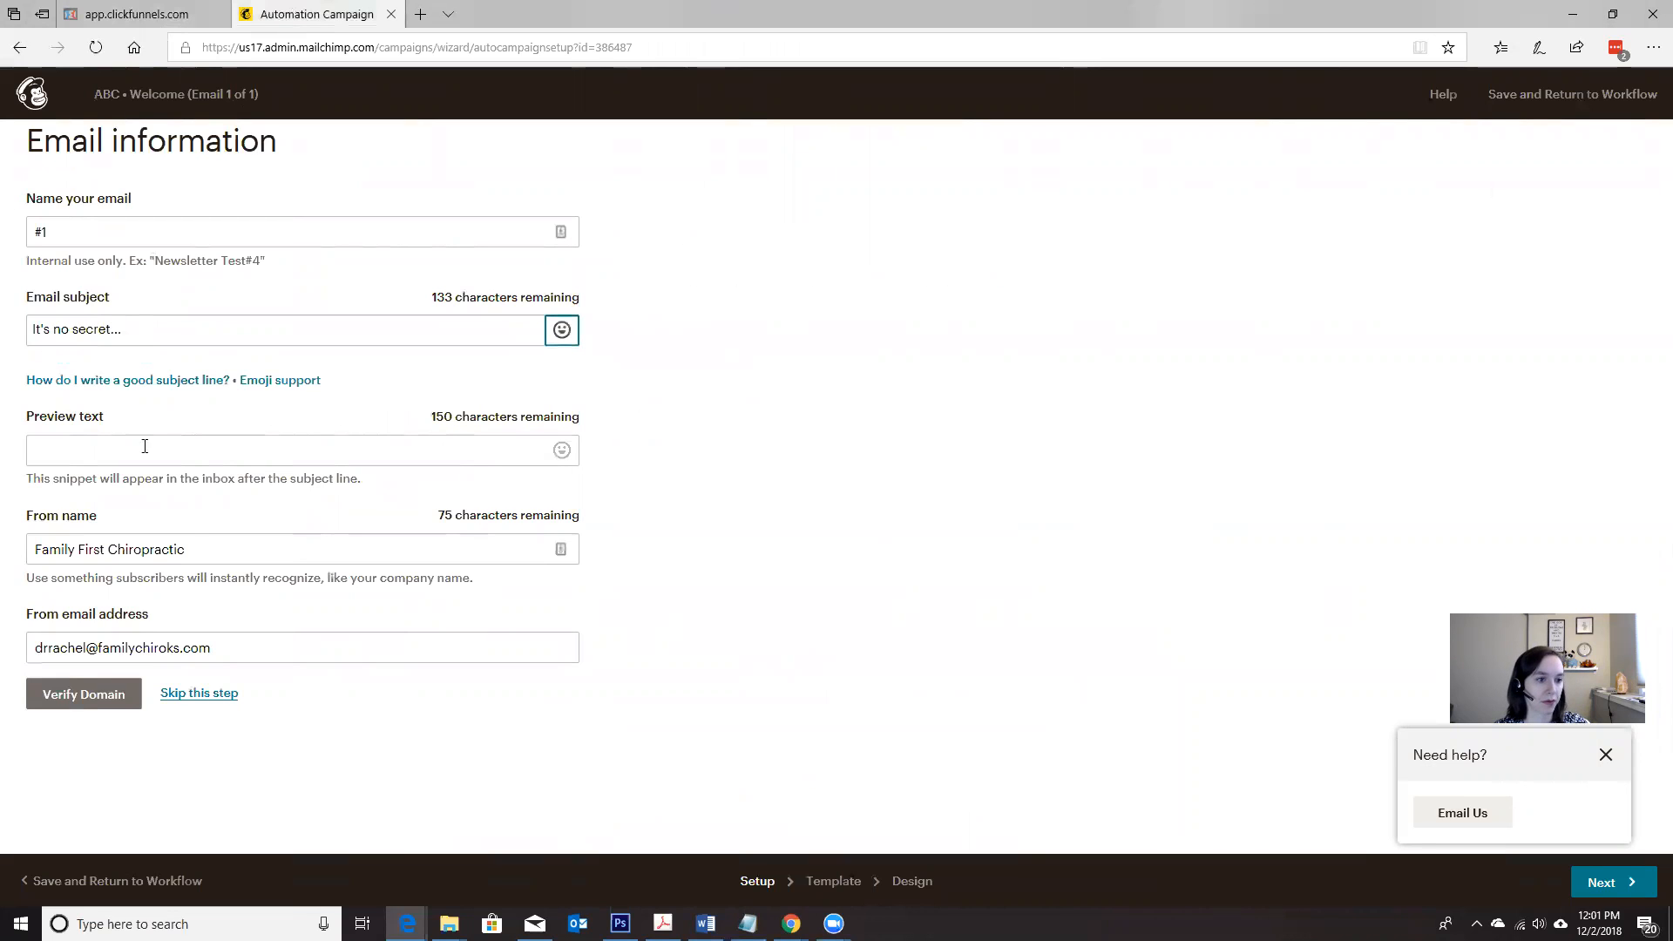
Step: Leave the preview text empty and replace the from name and from email address with the sender's own saved details
key(Tab)
key(Tab)
key(Tab)
key(BackSpace)
mouse_move(321, 382)
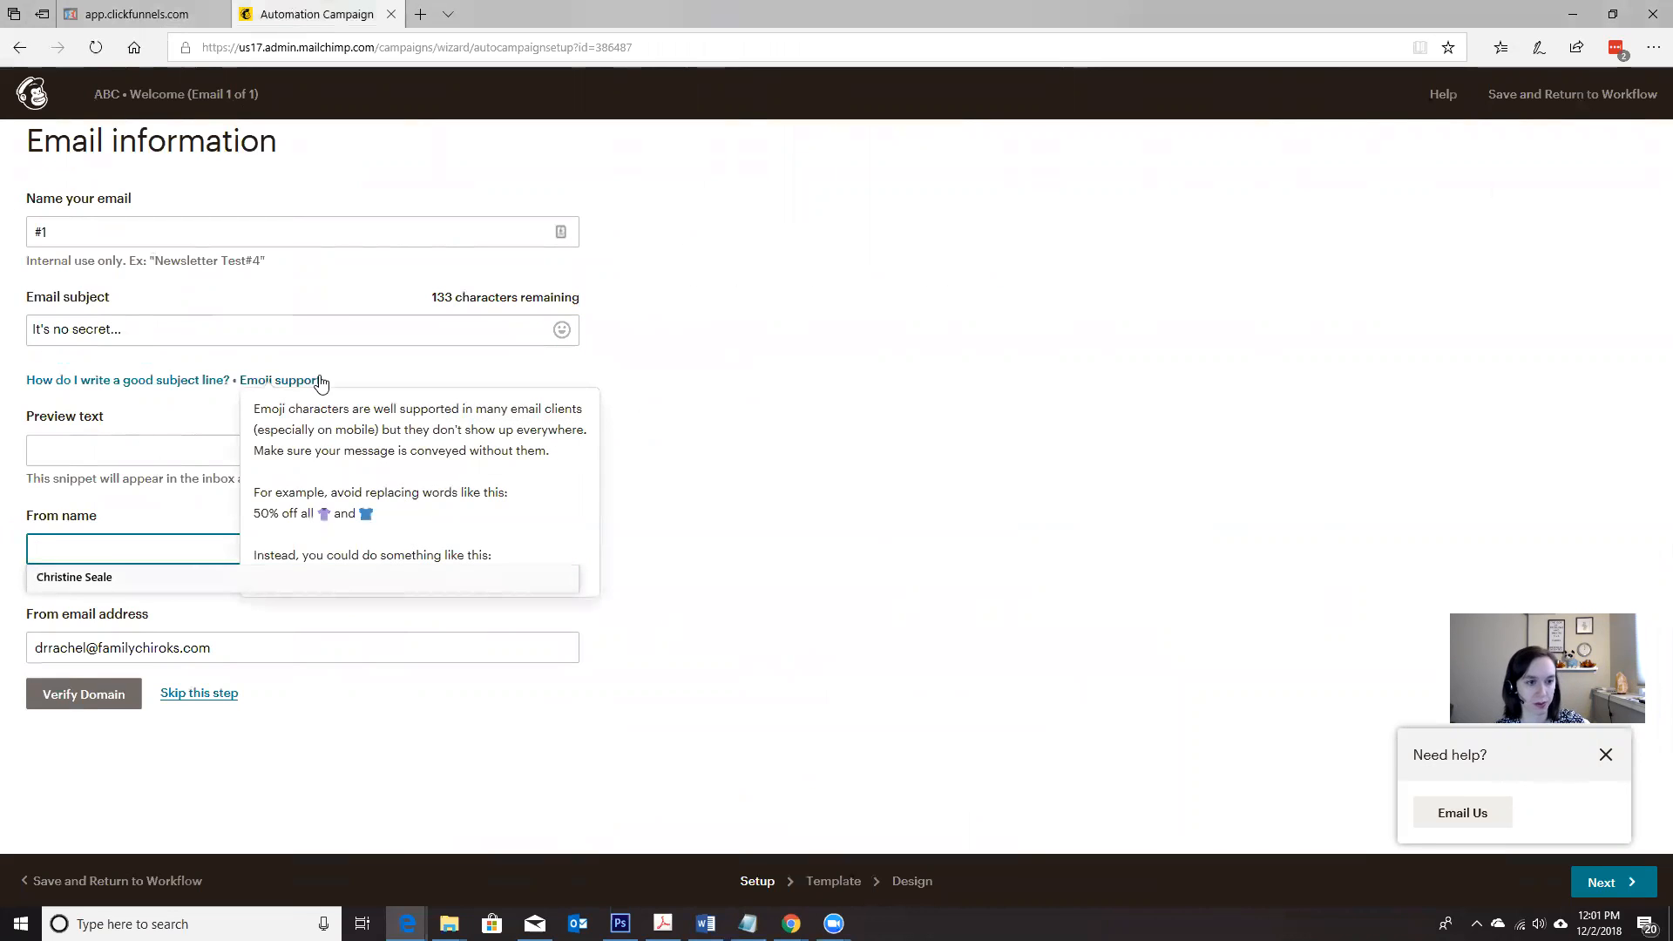
click(120, 575)
drag(233, 650, 48, 598)
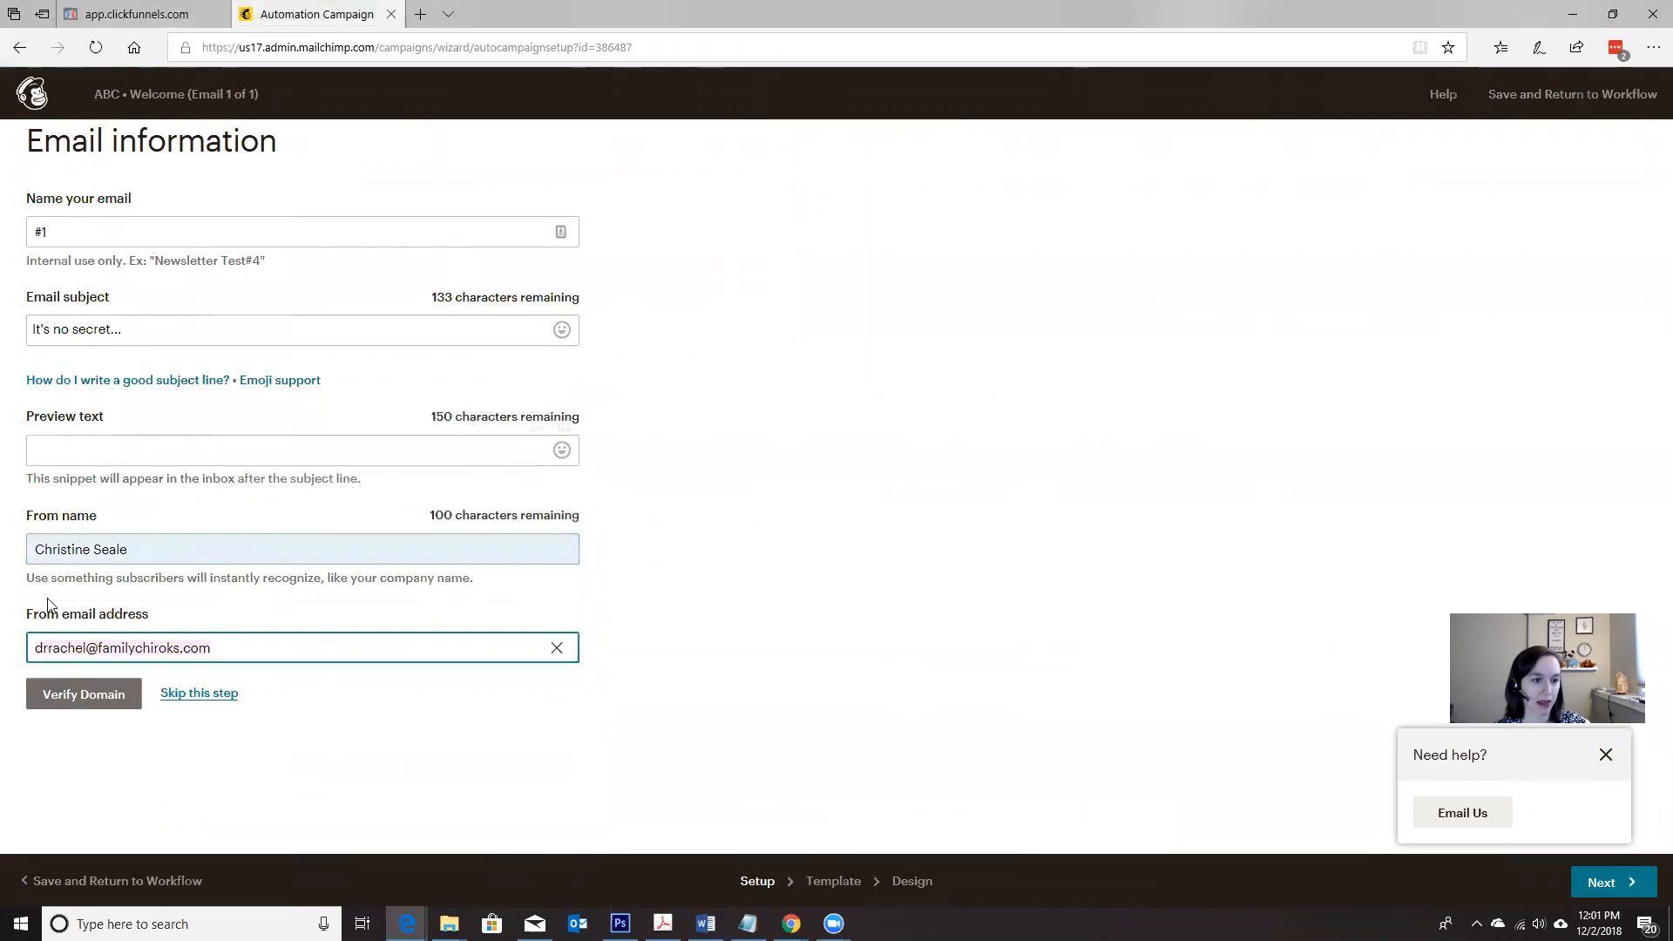
key(BackSpace)
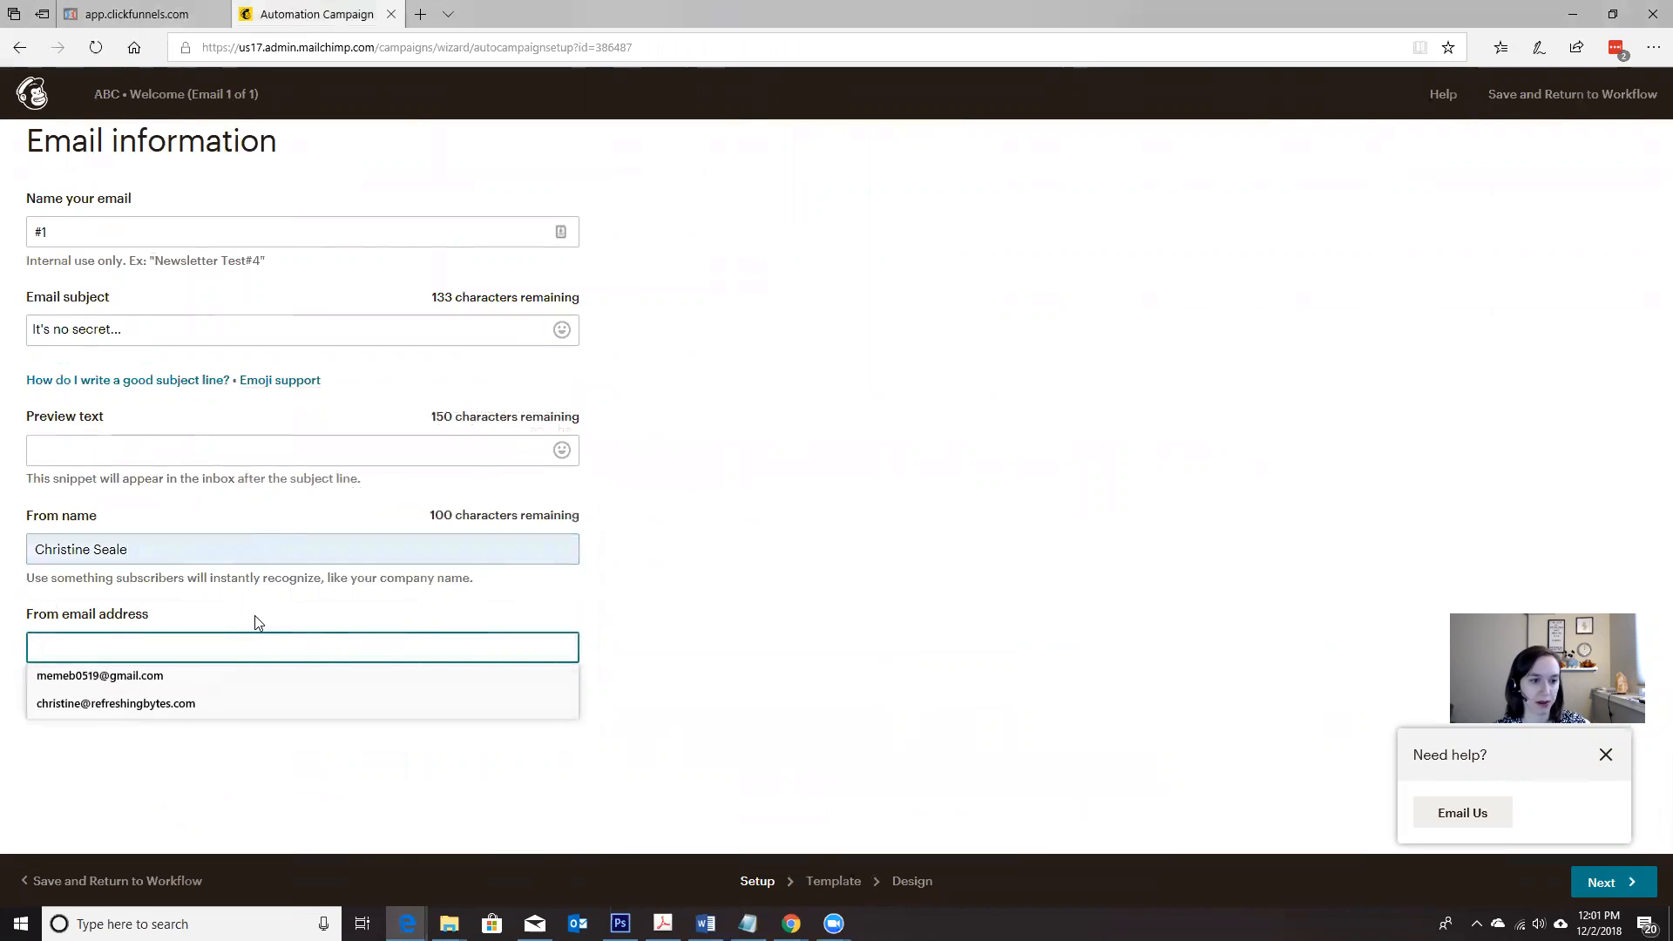
click(228, 701)
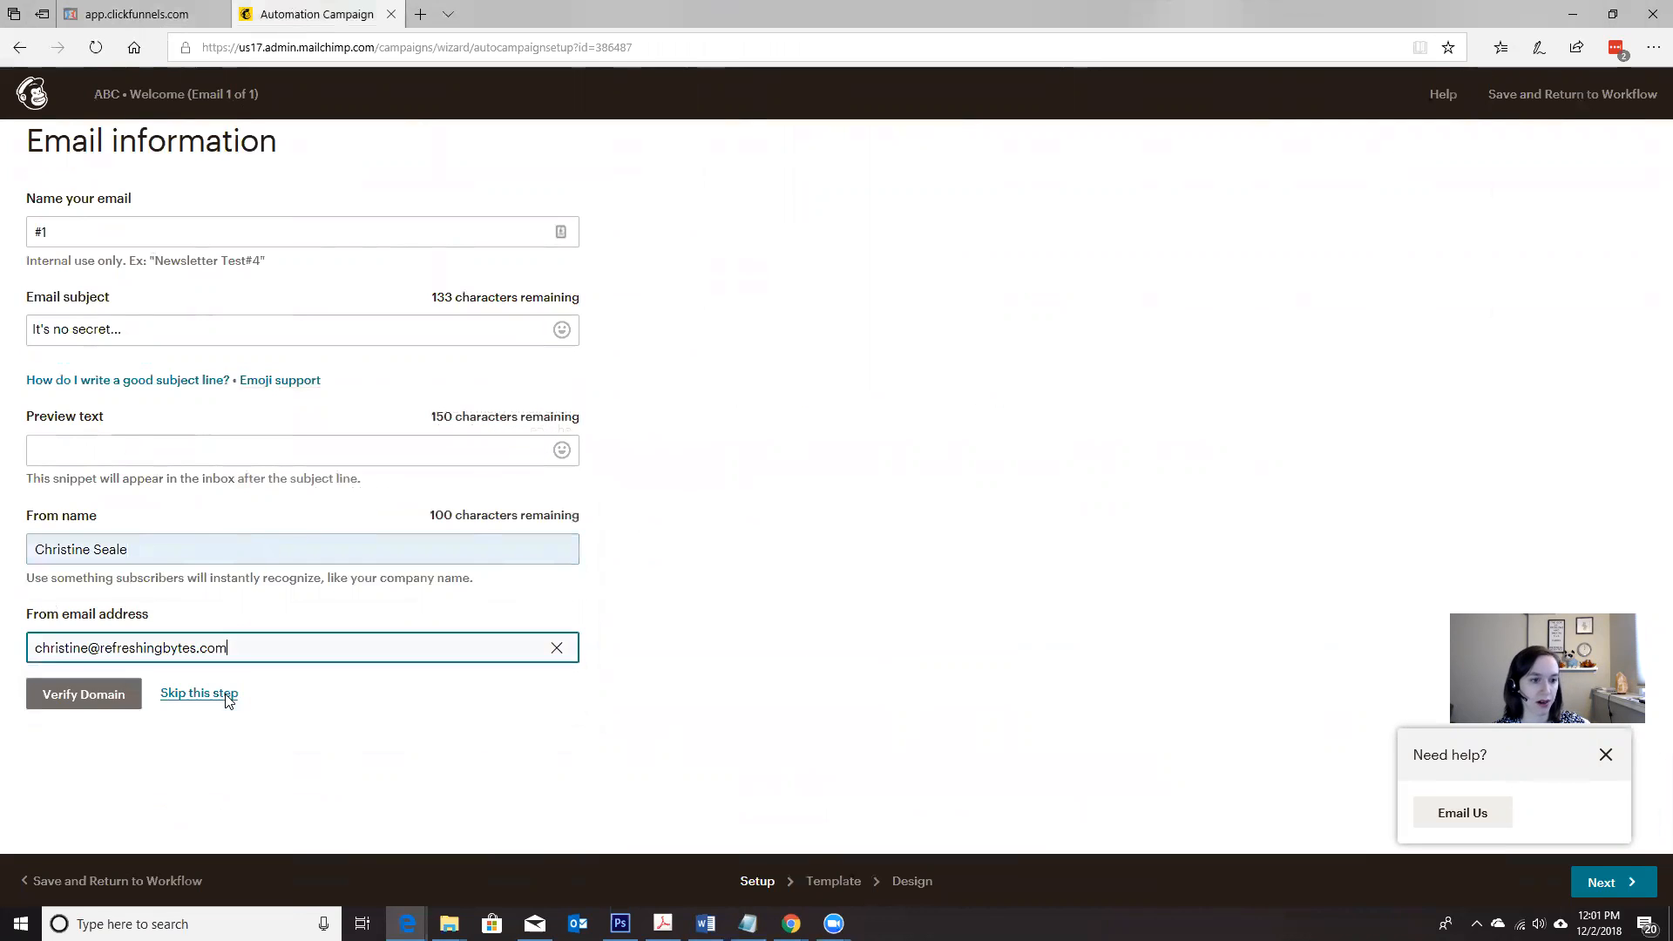
click(94, 695)
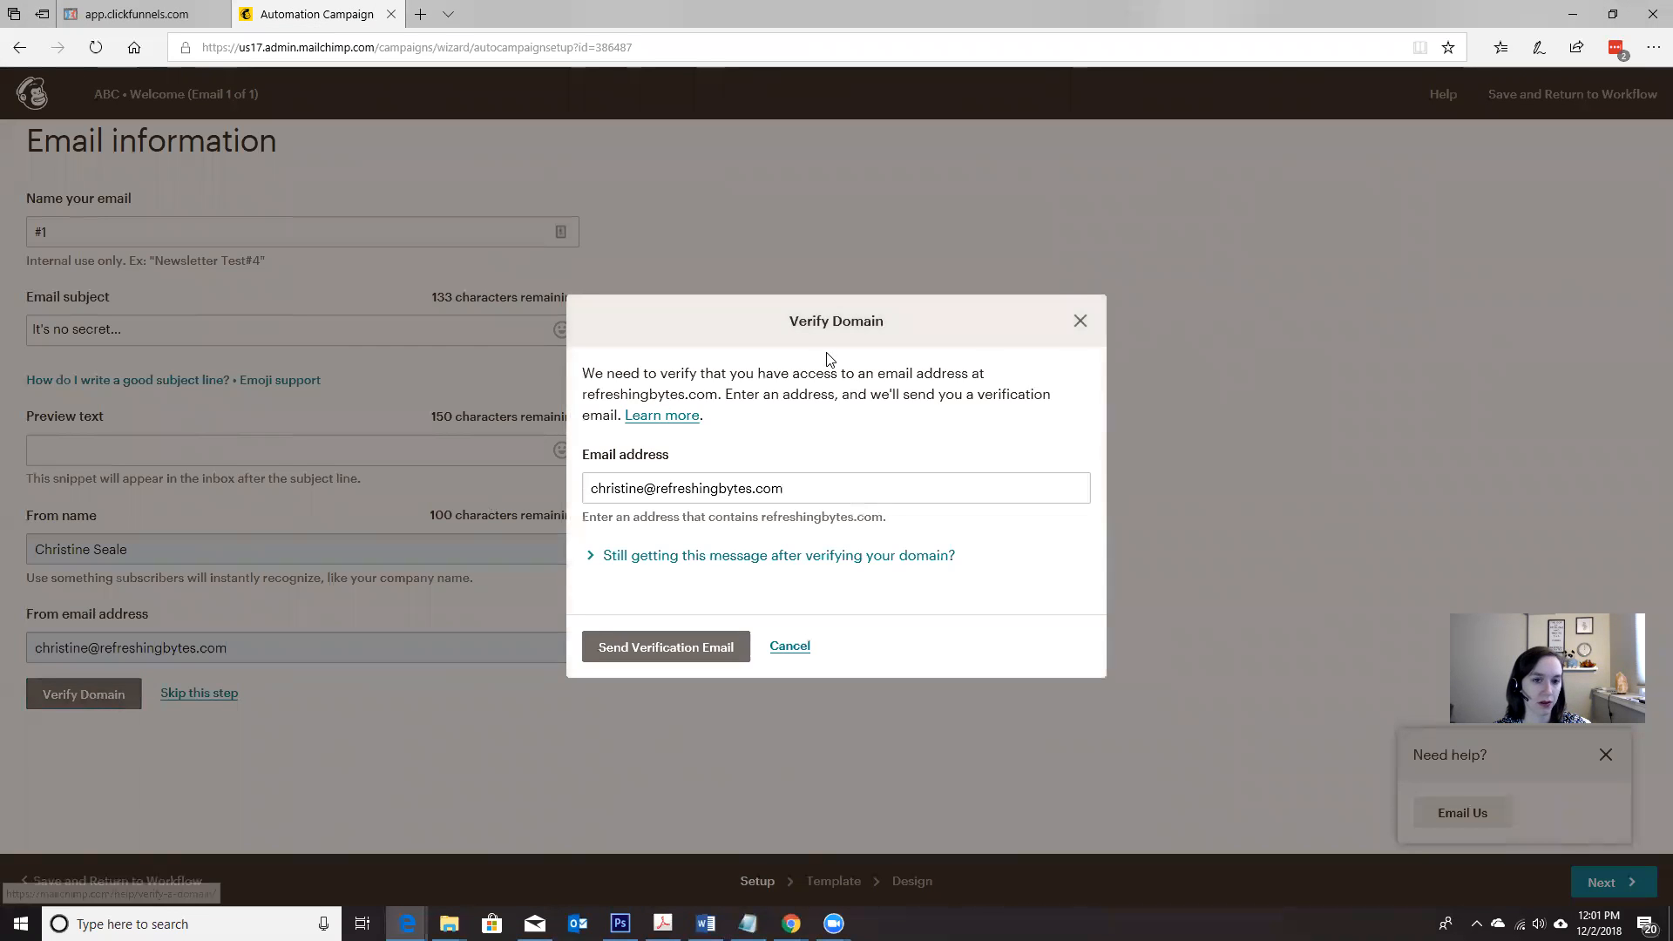
click(848, 566)
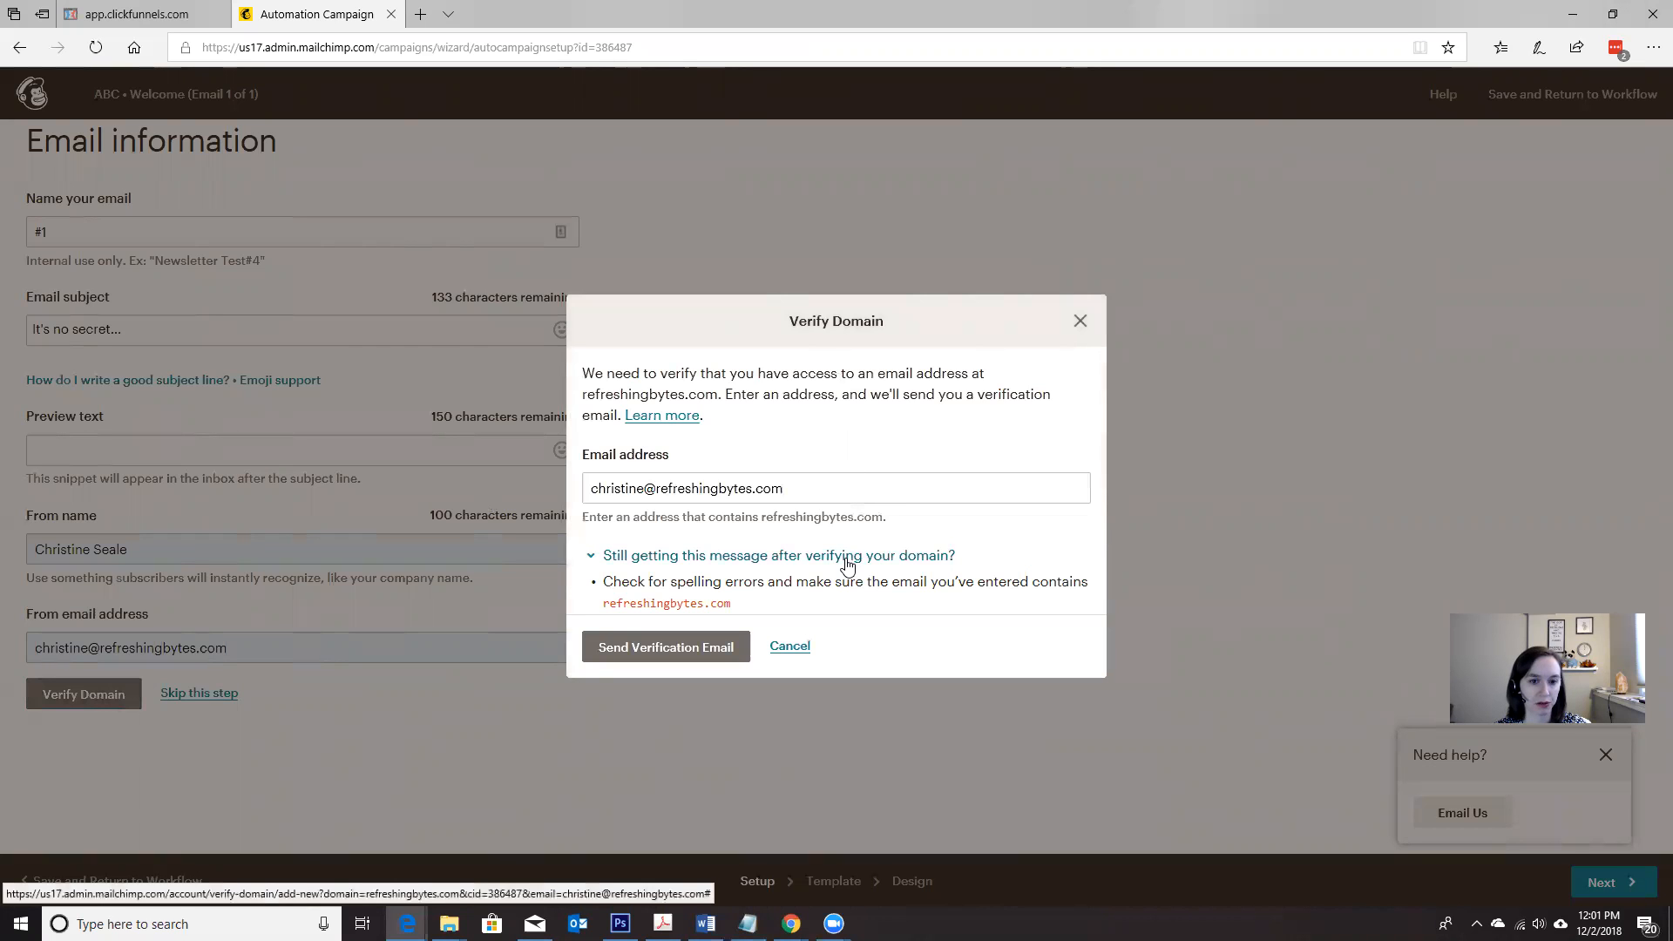
click(1081, 320)
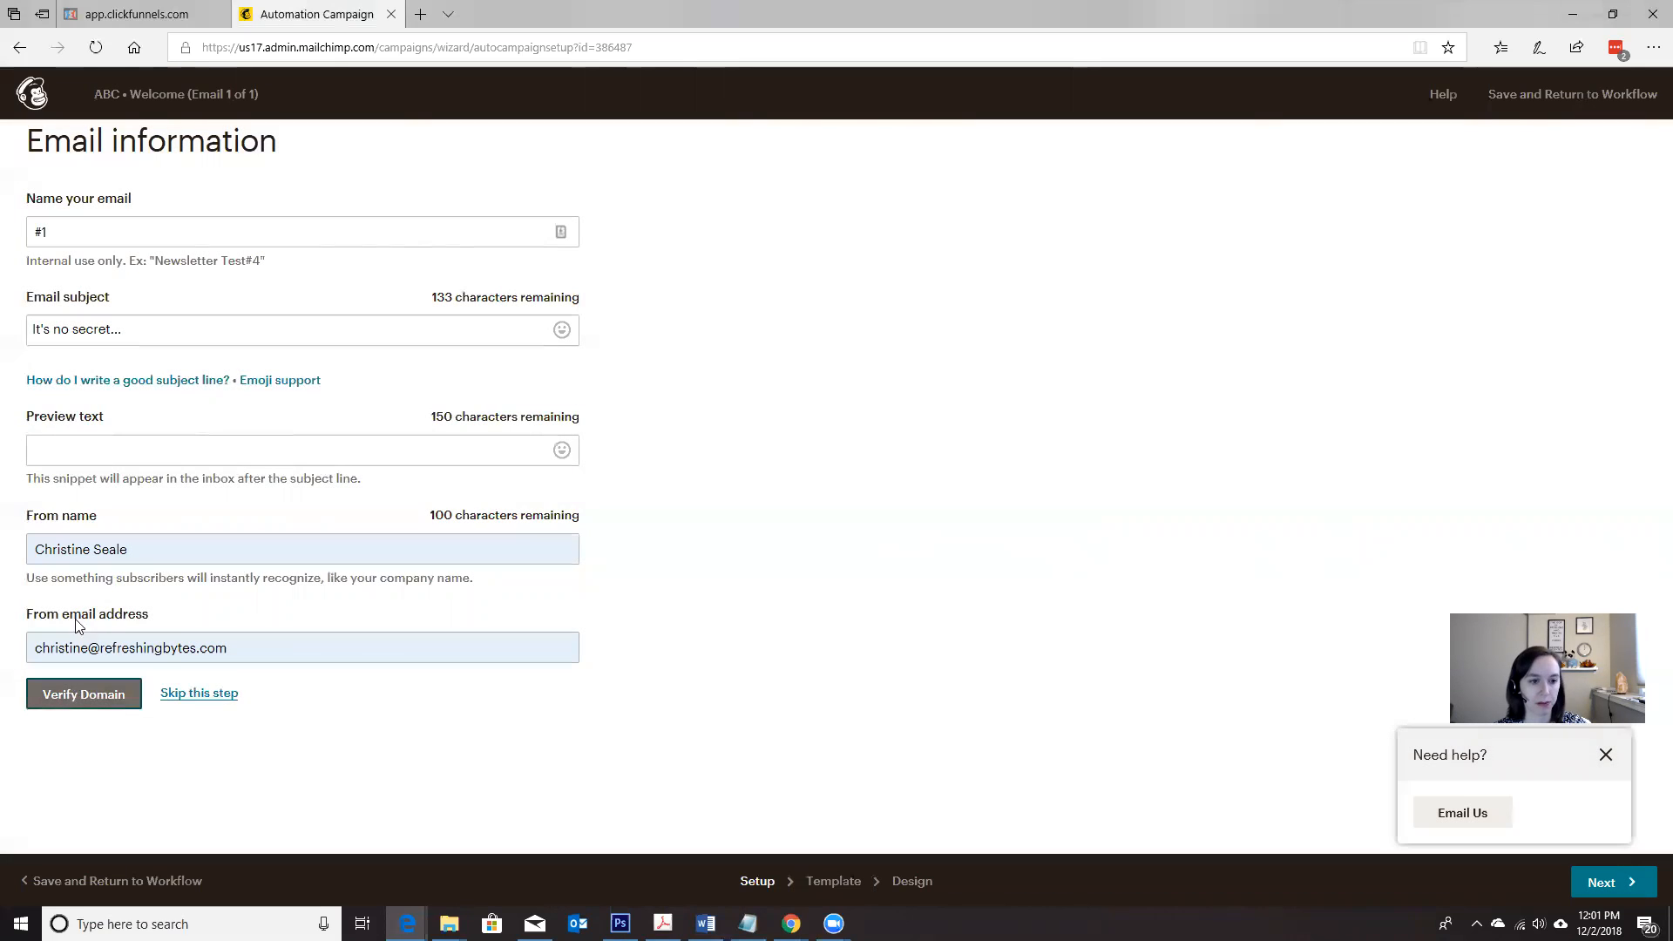
Step: Skip the domain verification, show the options for coding your own email template, and switch to the ClickFunnels email preview
click(200, 694)
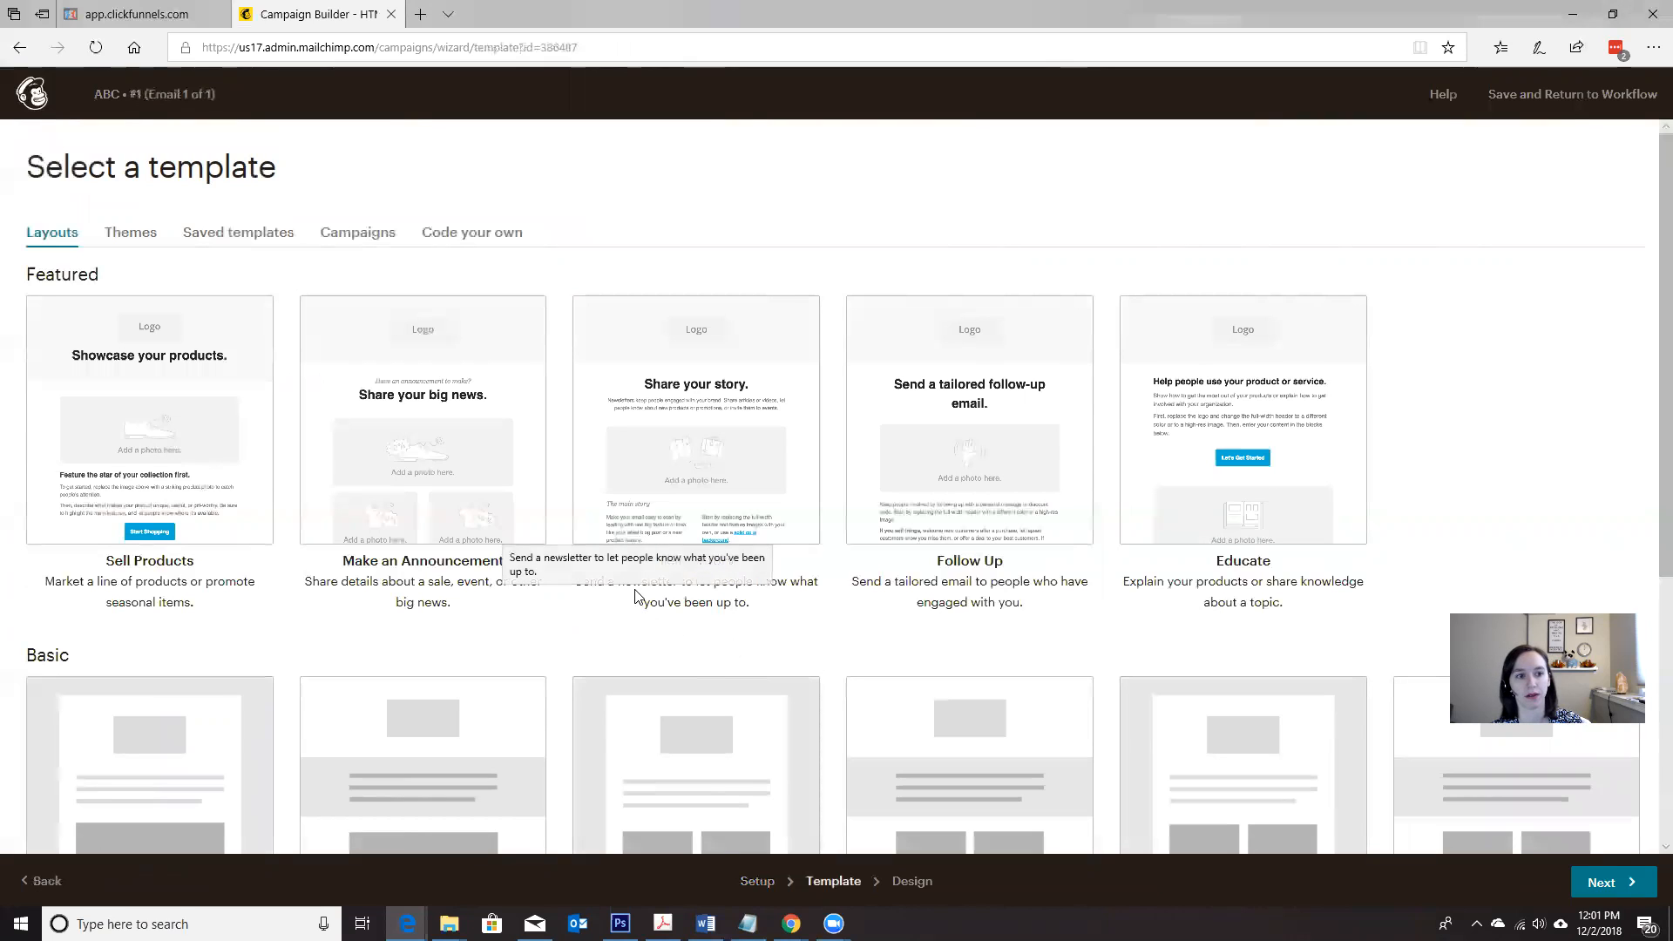
click(485, 238)
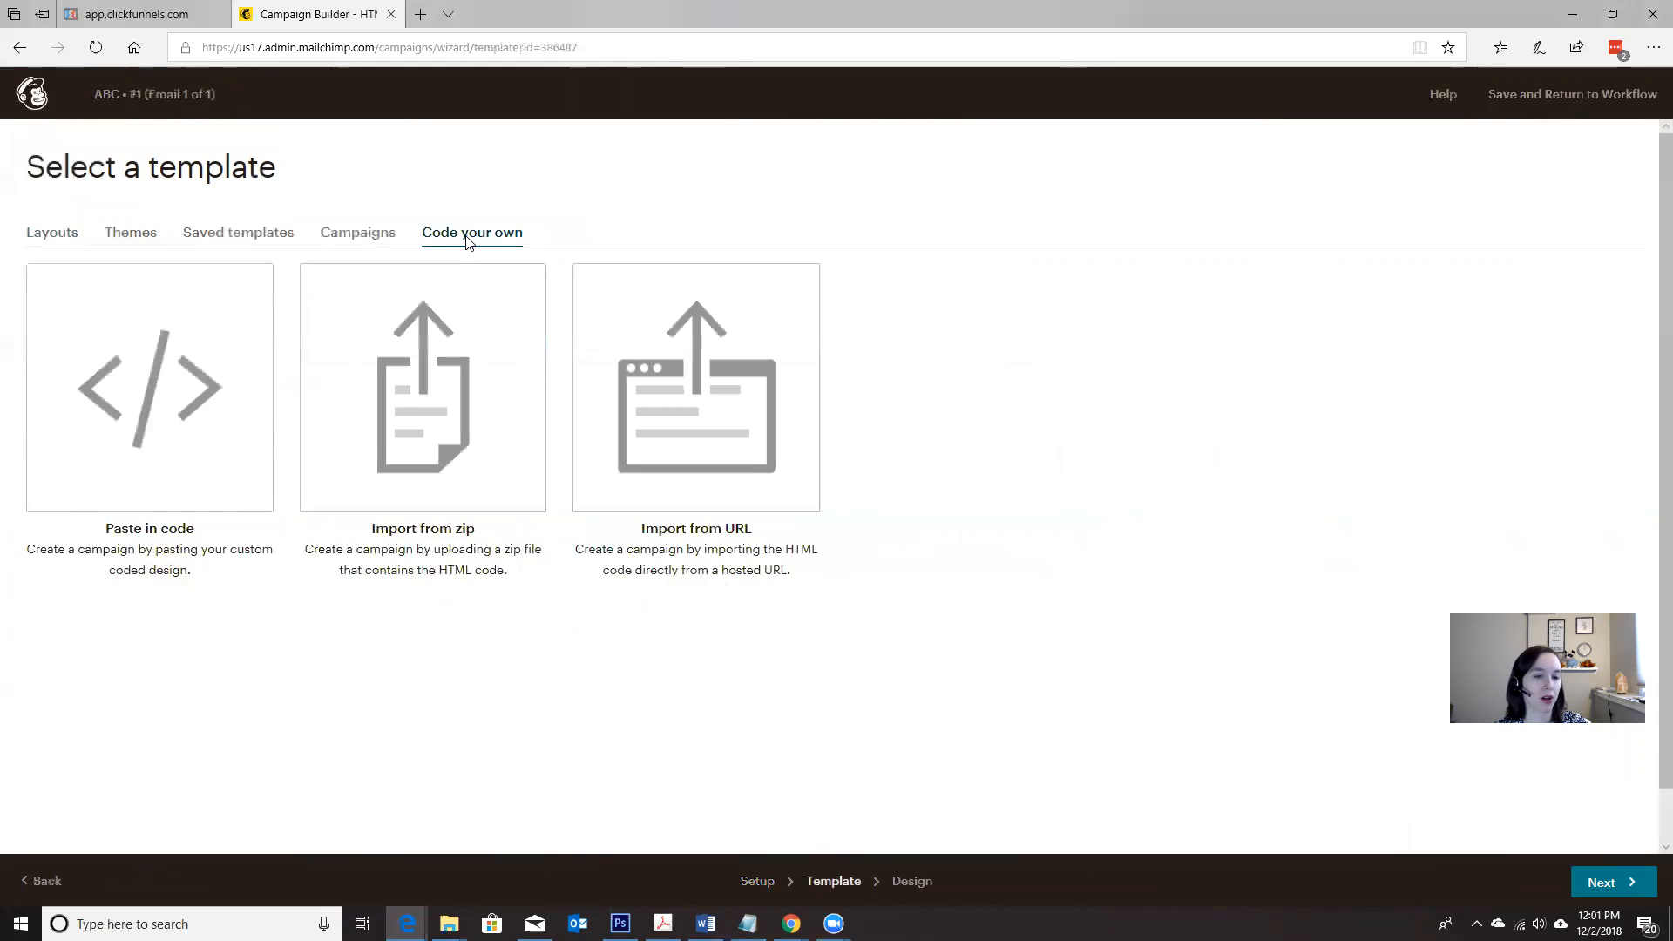
click(144, 10)
right_click(414, 381)
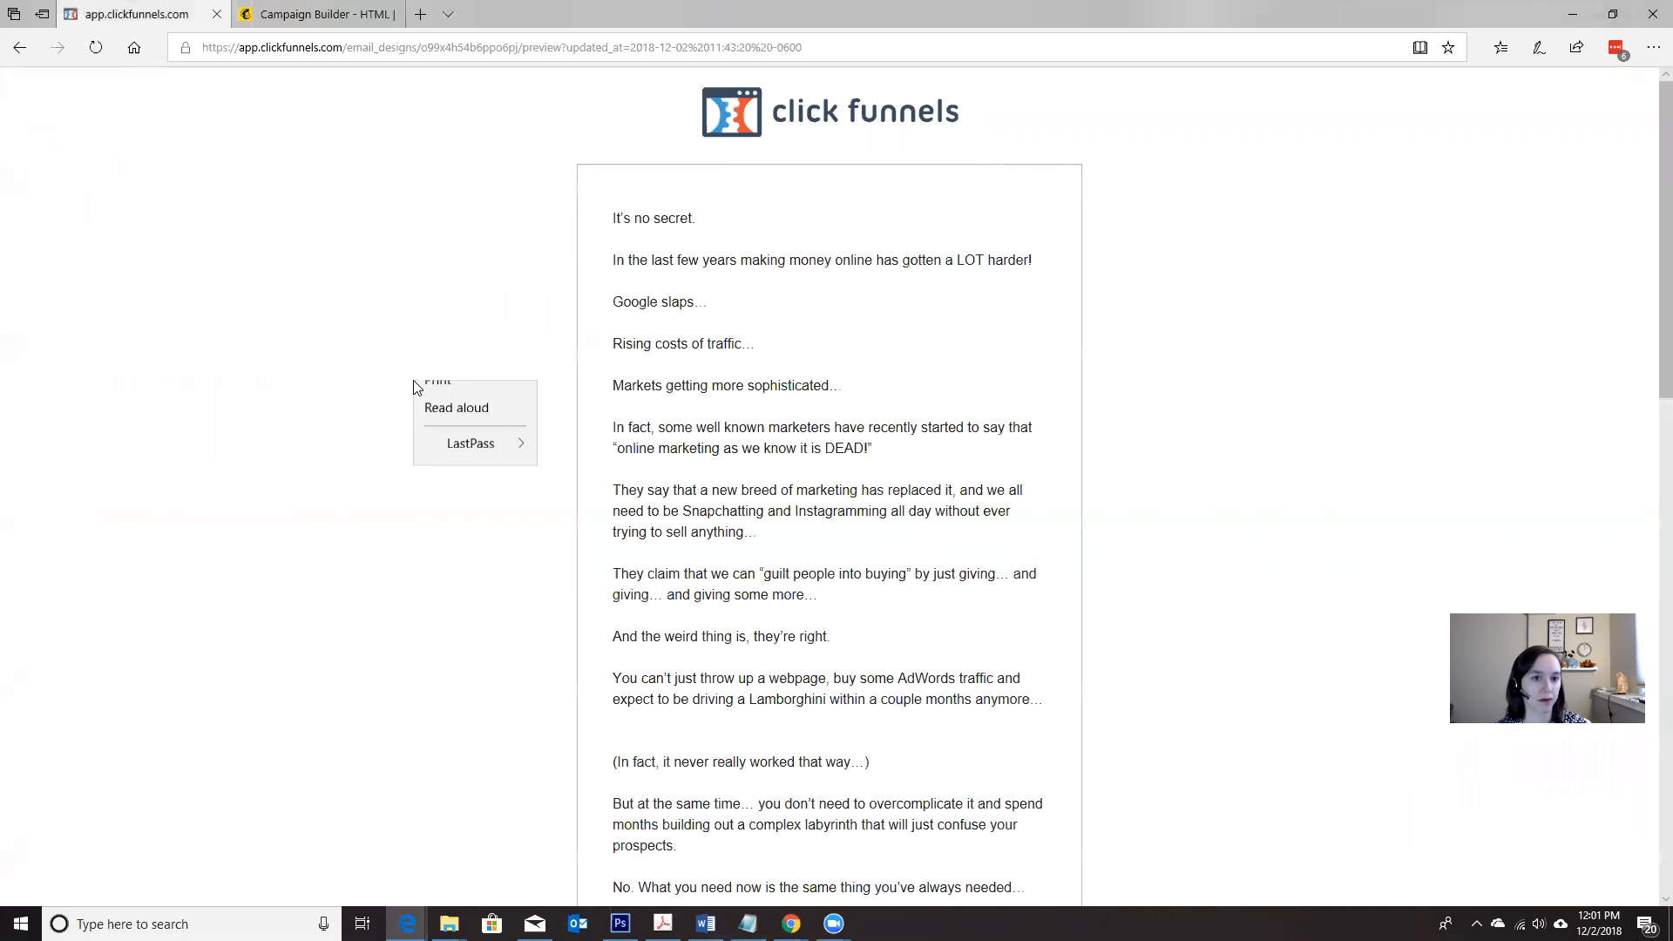
click(561, 538)
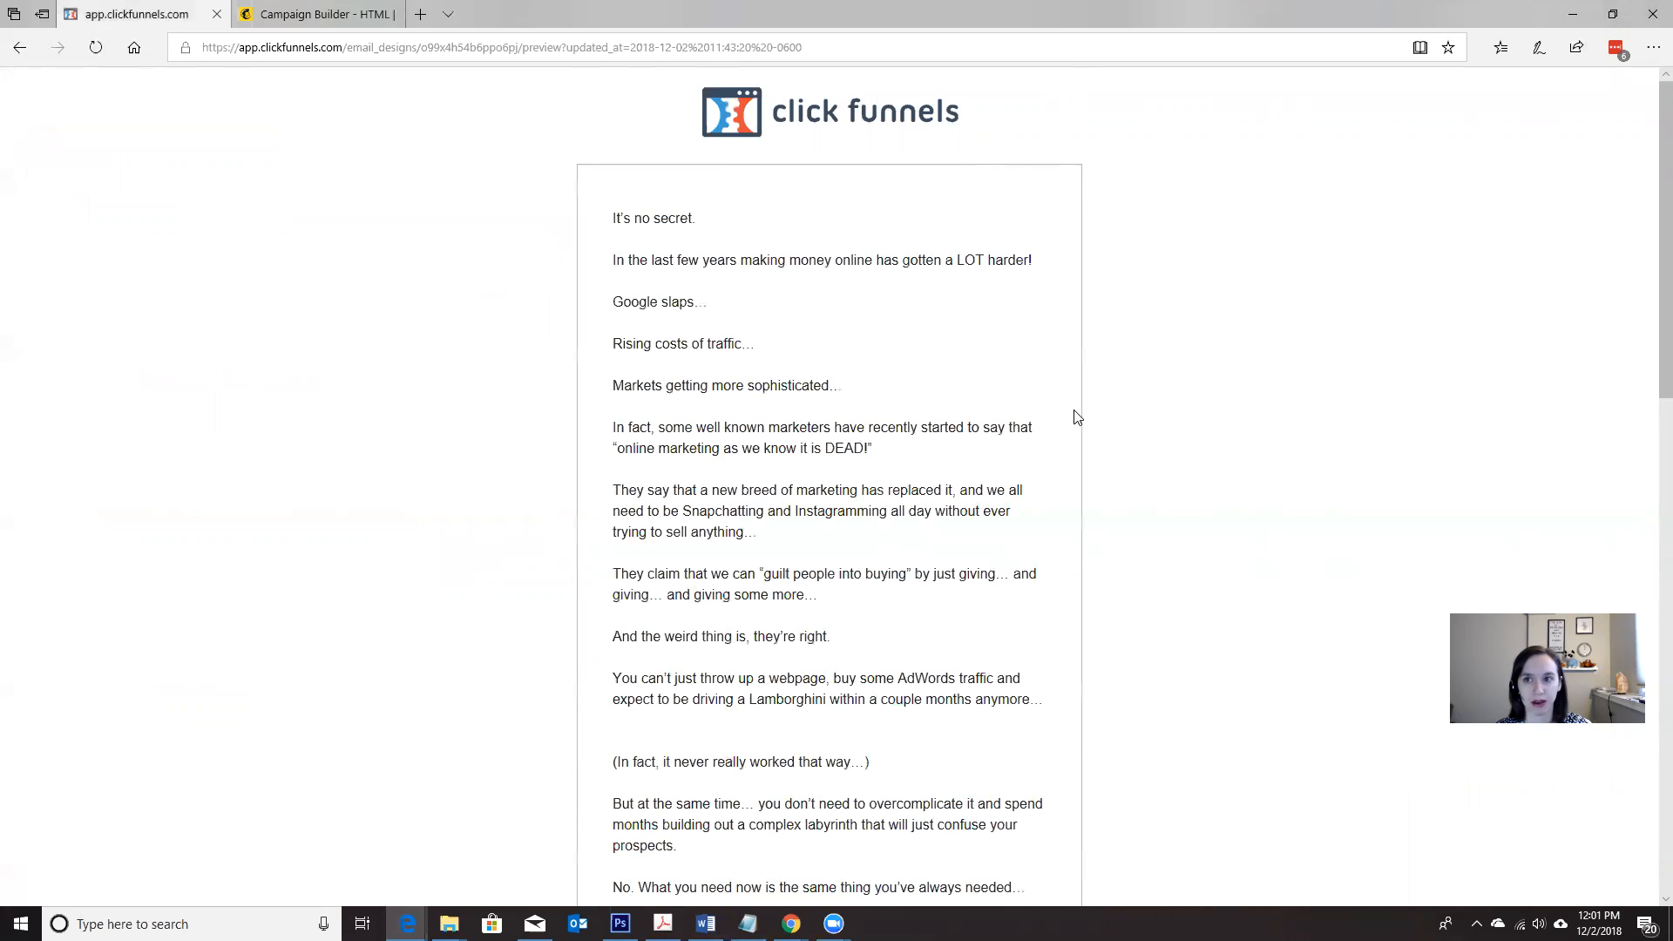
click(1649, 53)
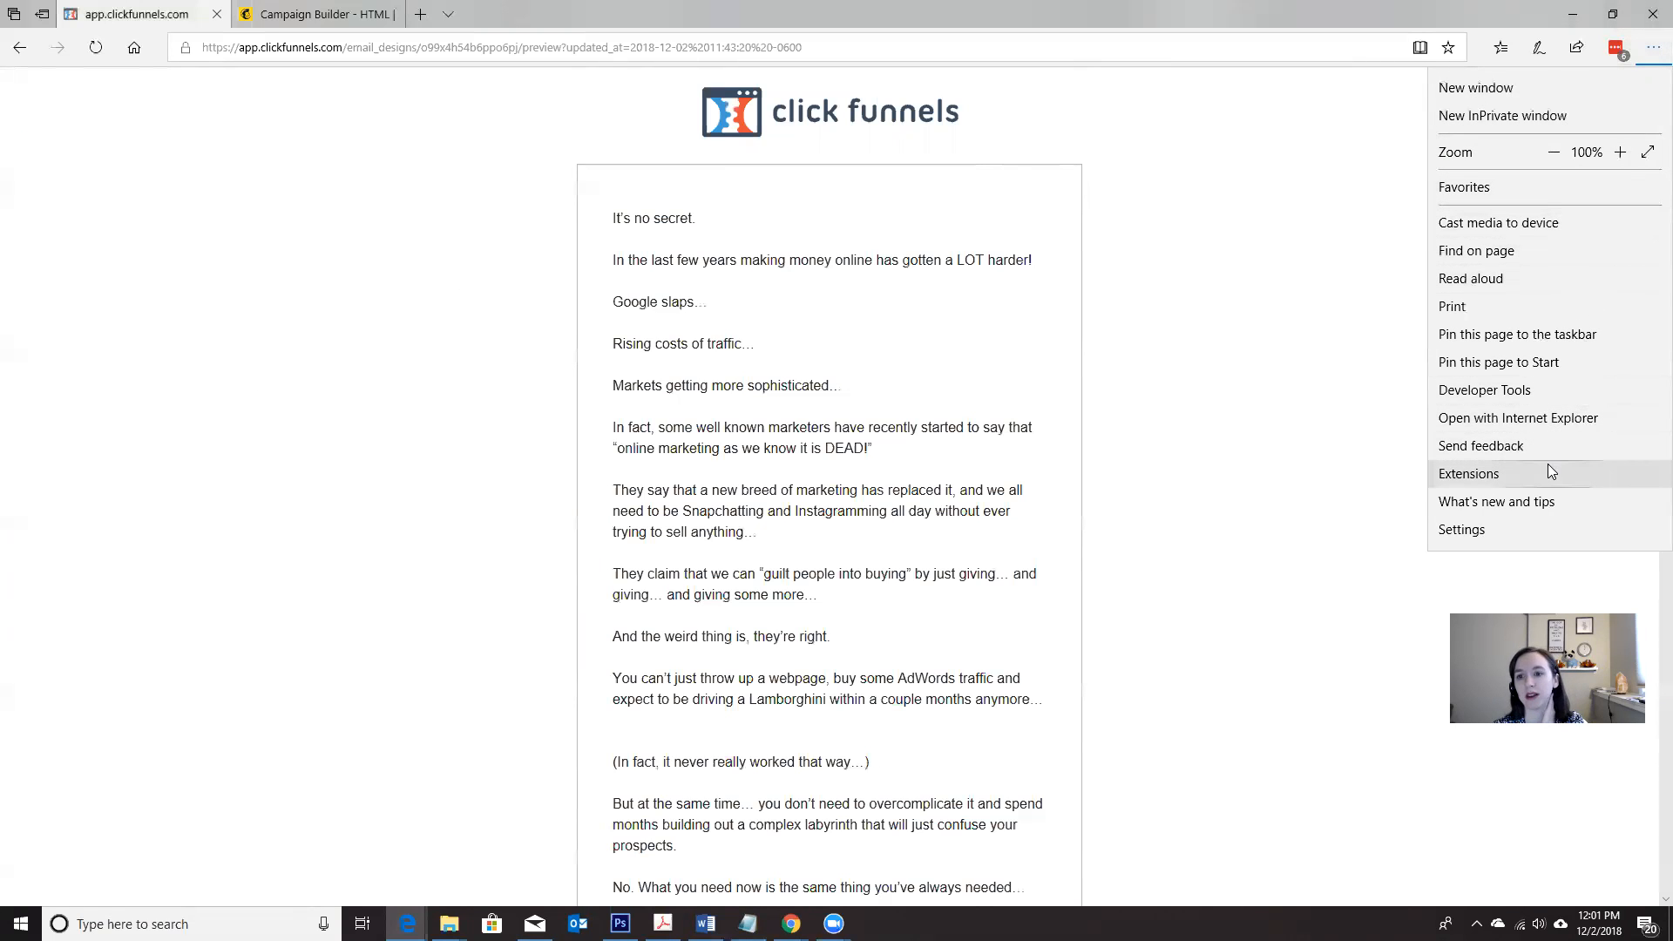
click(1532, 392)
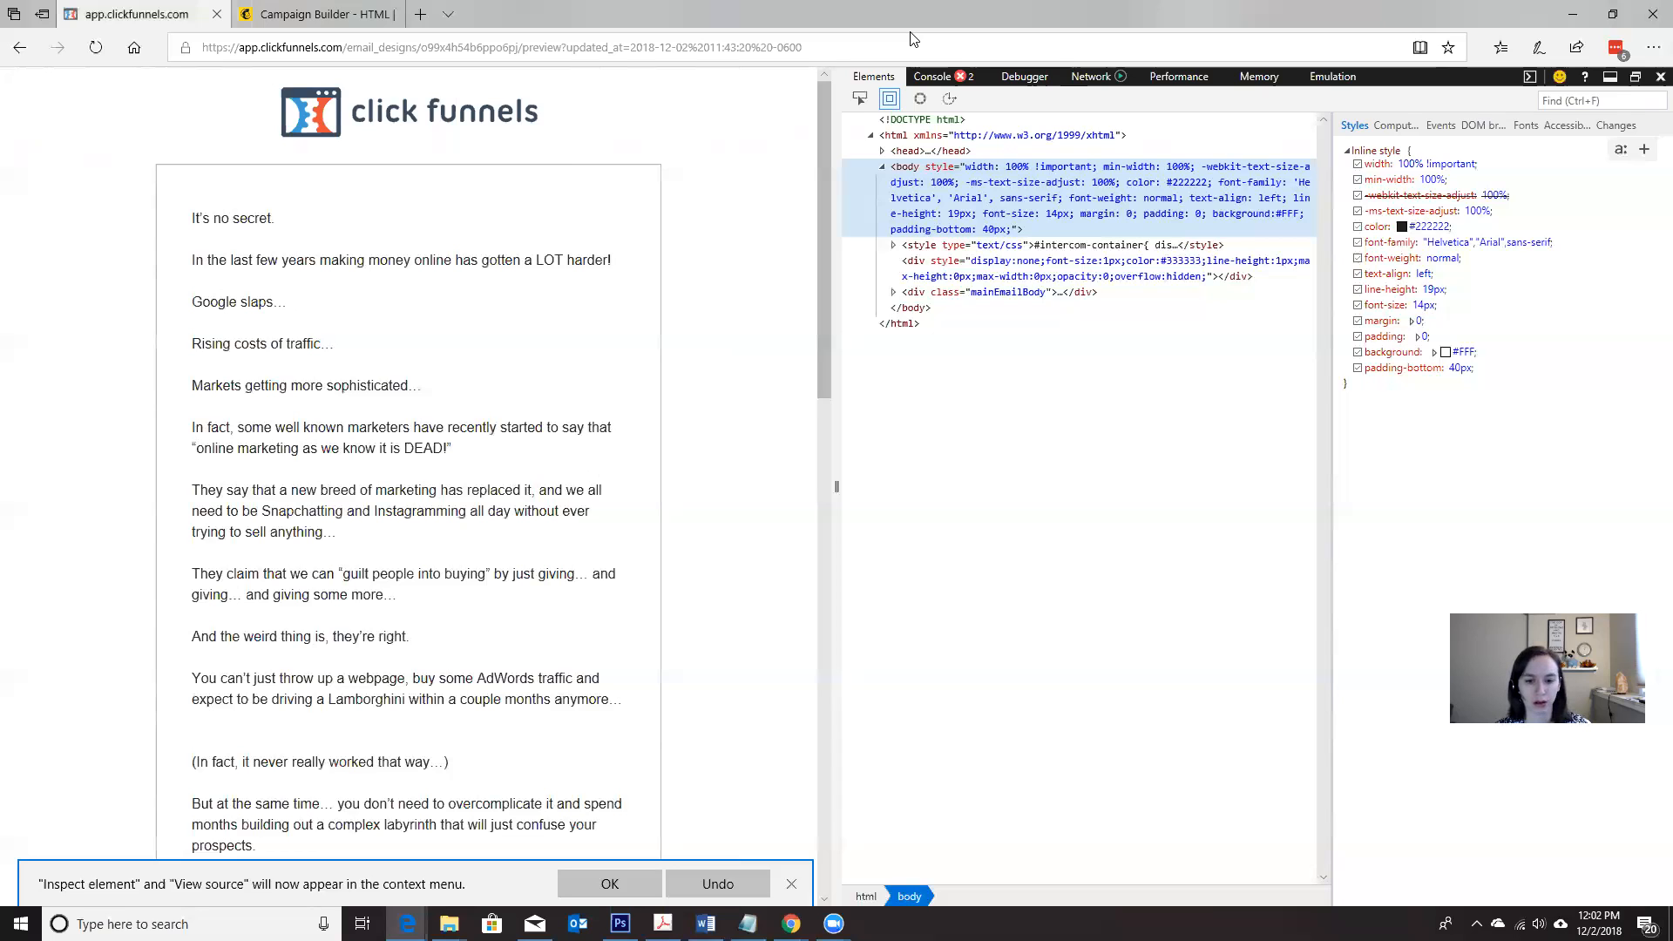
key(F12)
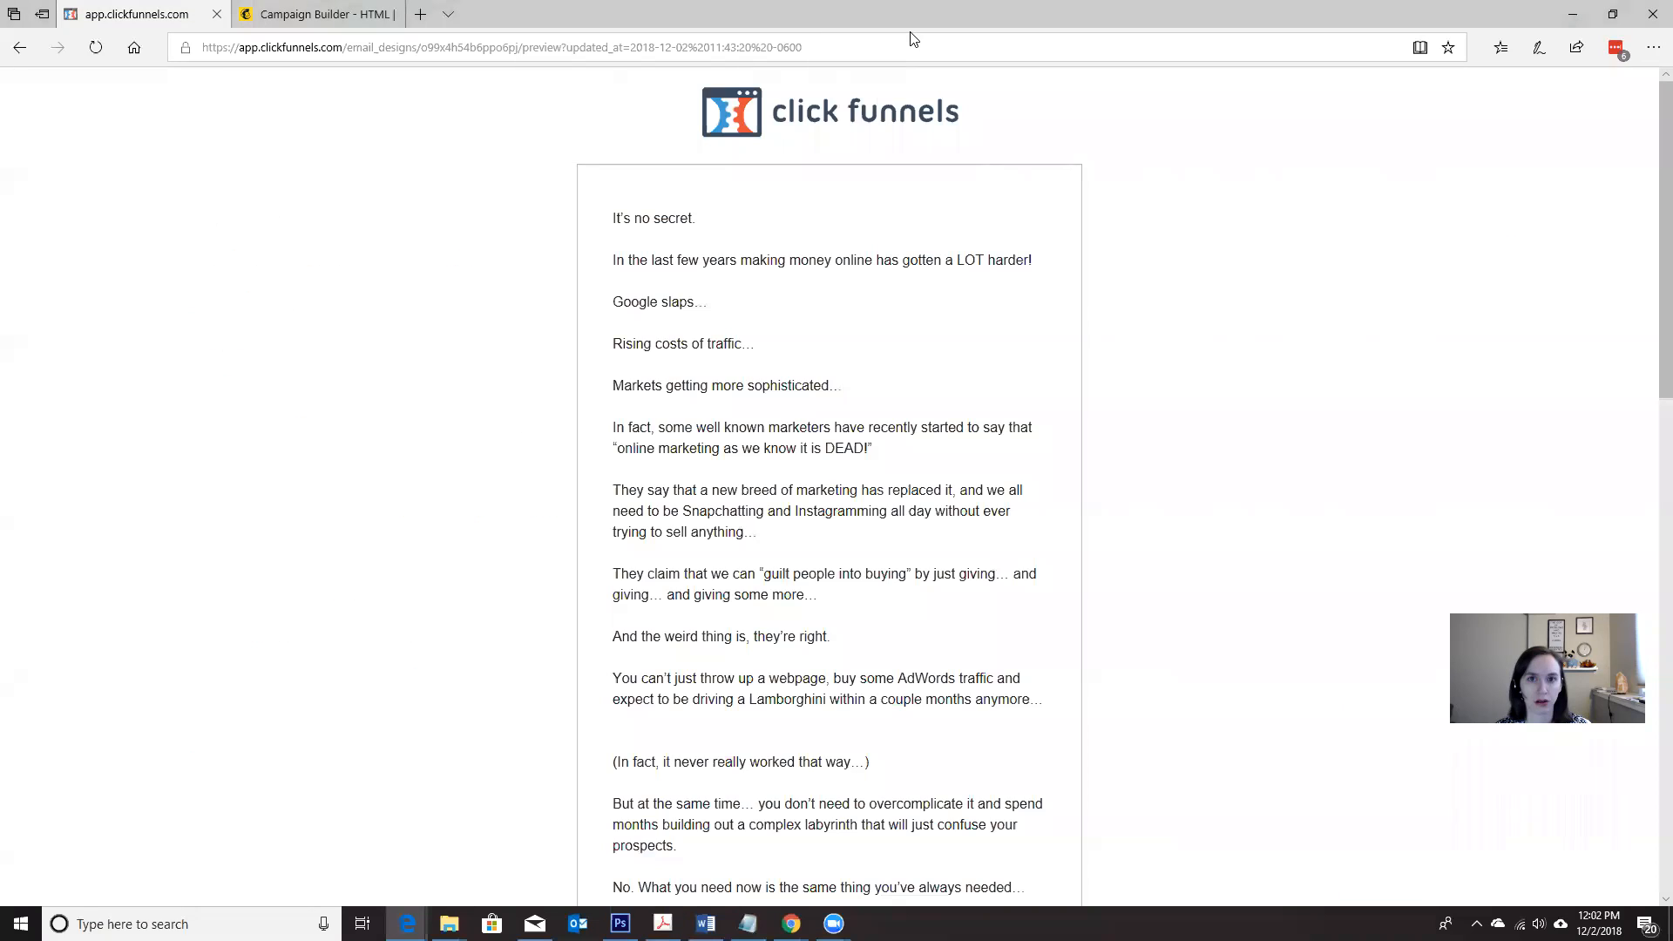
Step: Open the email preview in Internet Explorer in a maximized window, accepting the recommended security and compatibility settings and dismissing the add-ons notice
click(1653, 47)
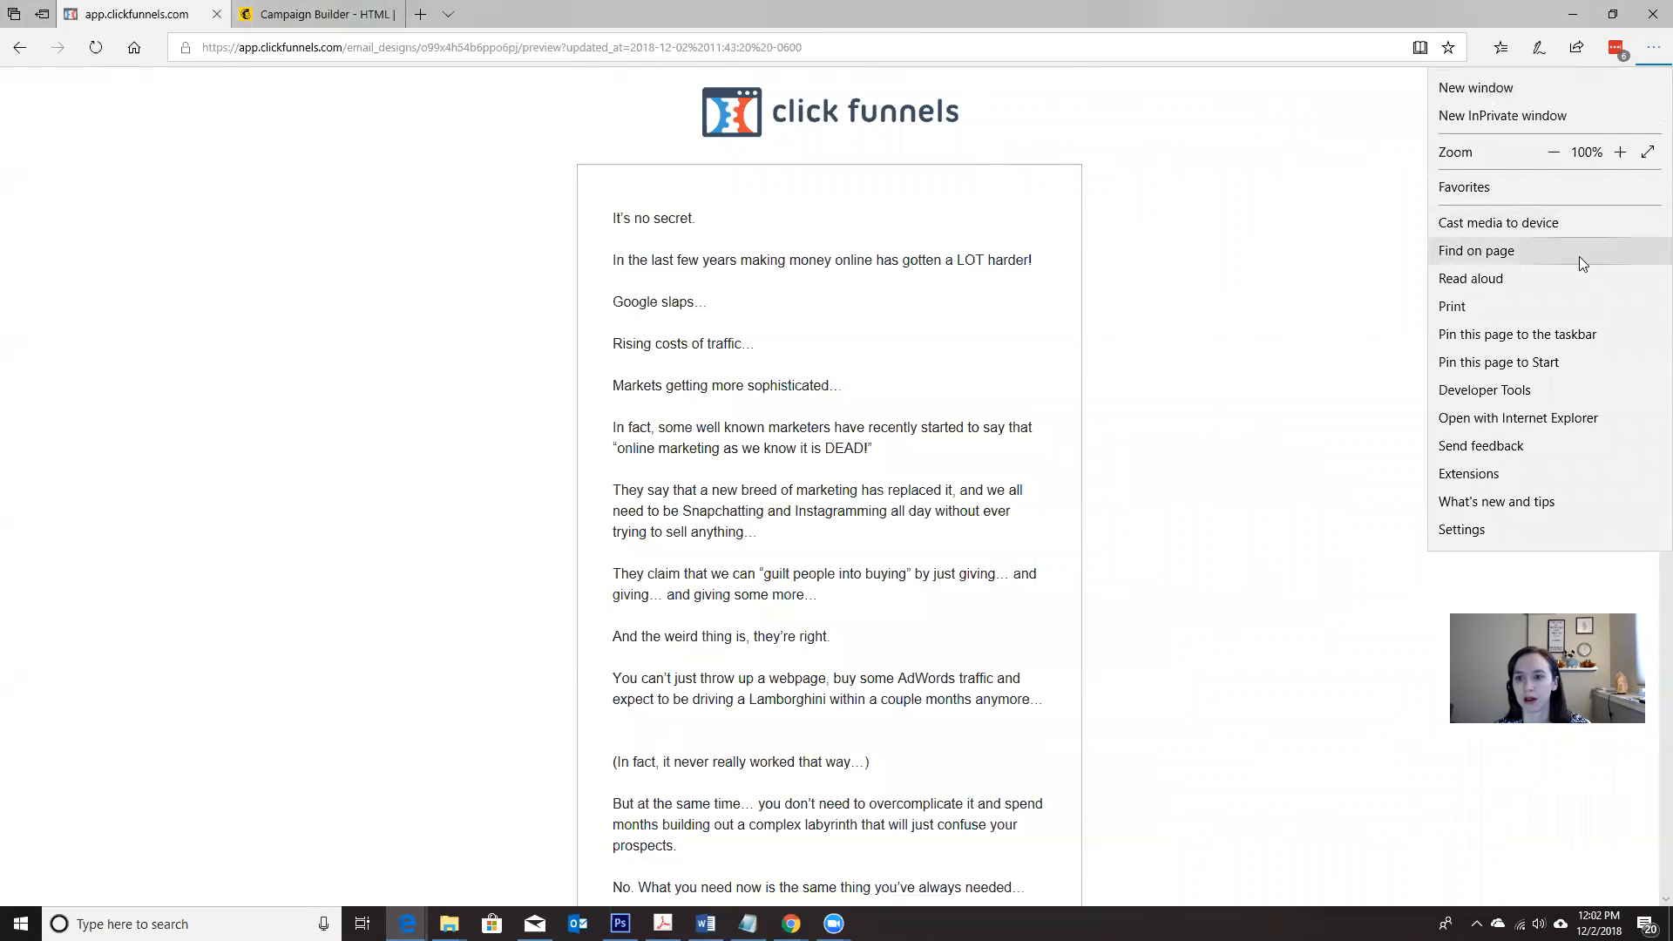
click(1553, 420)
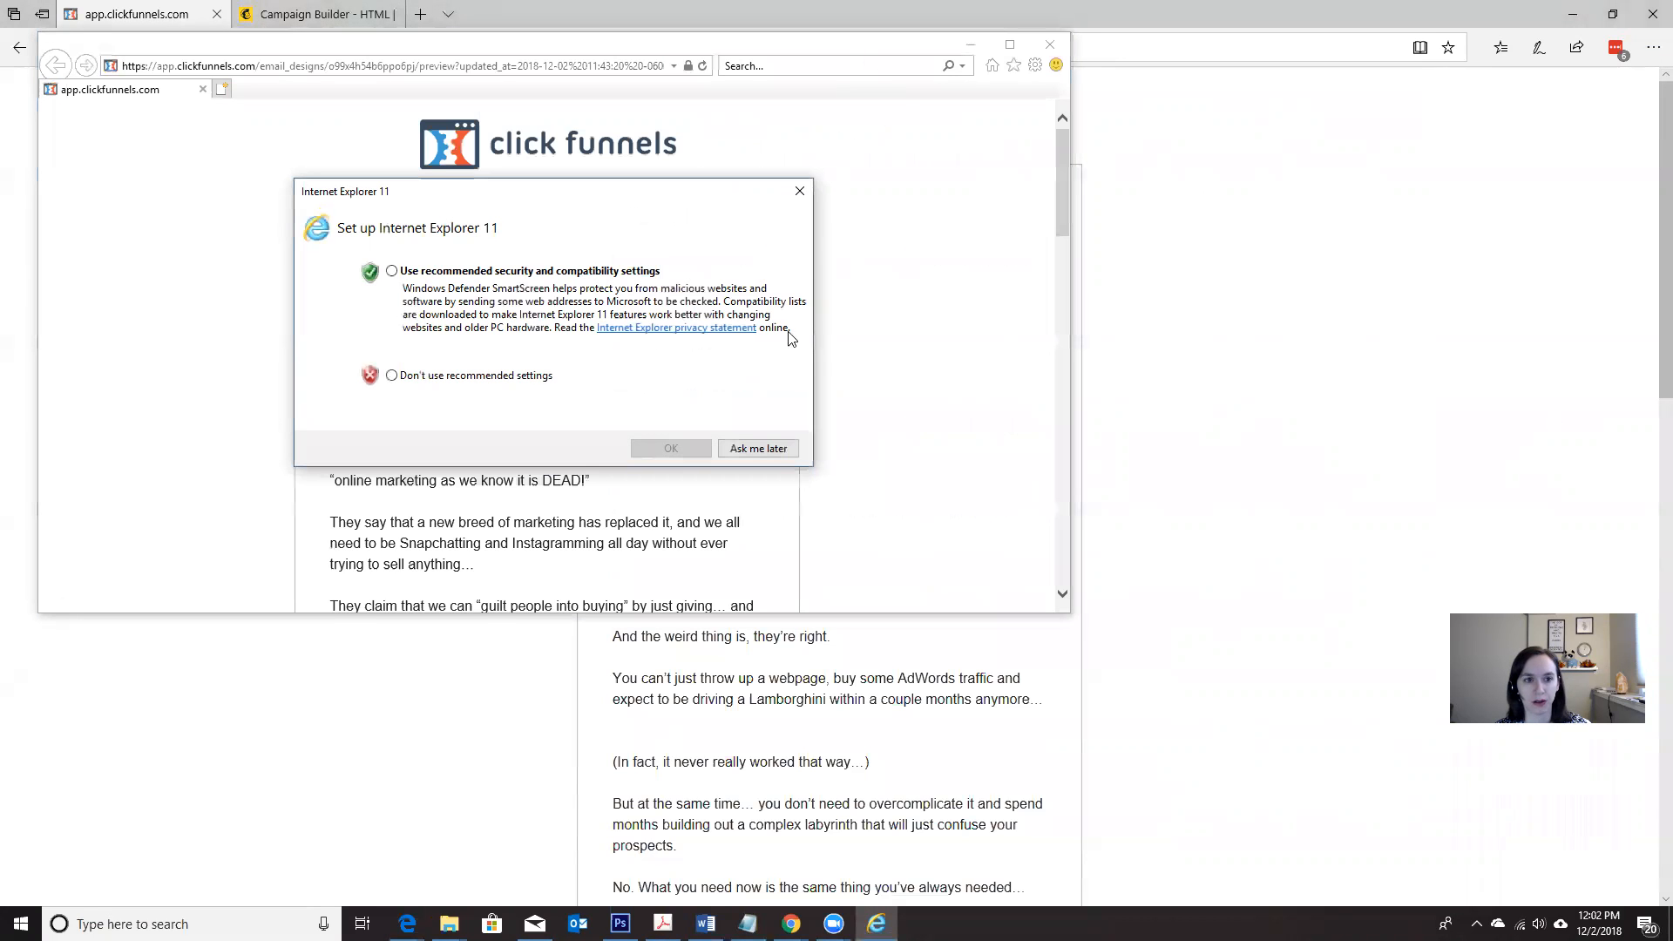
click(492, 380)
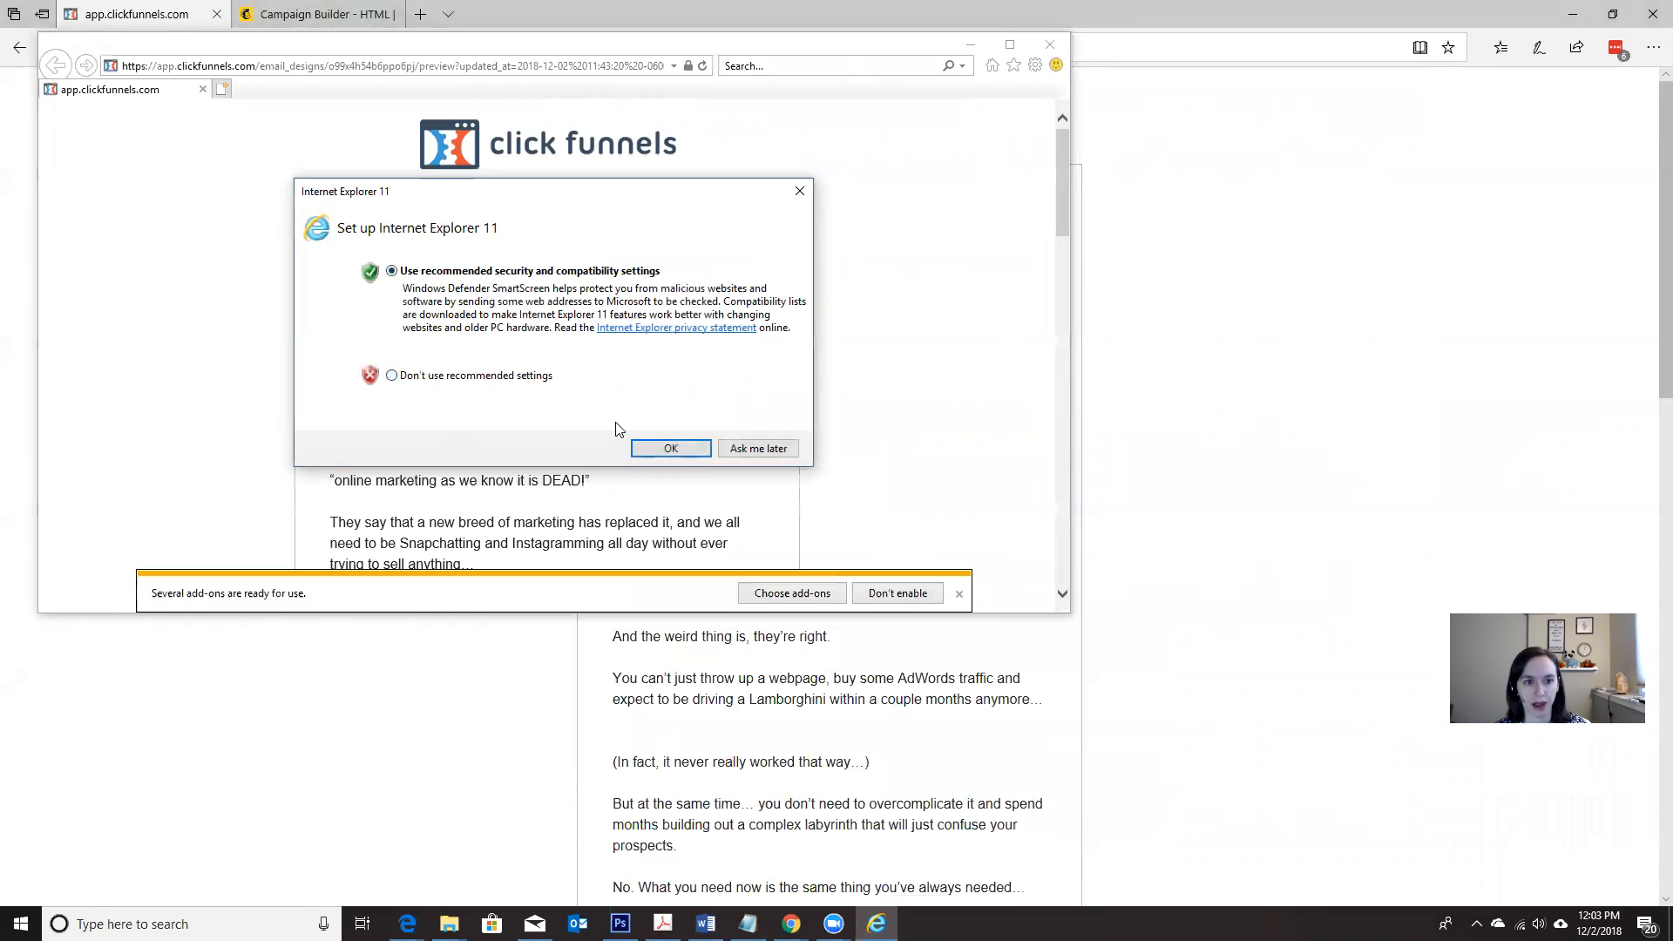
click(655, 449)
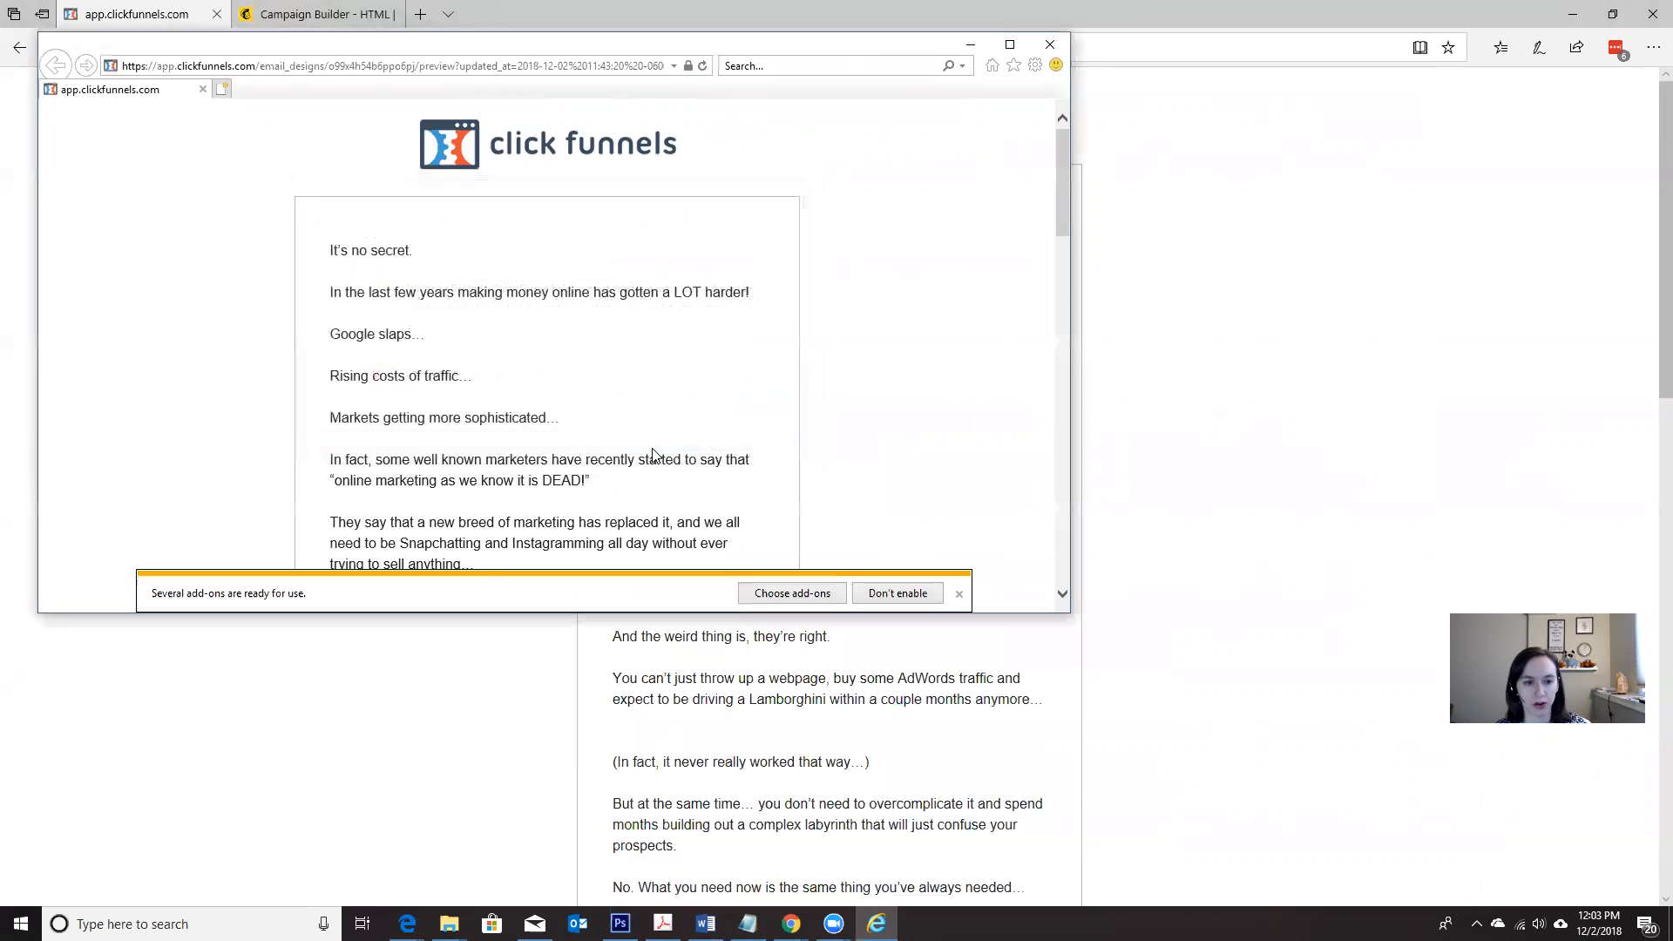
click(959, 593)
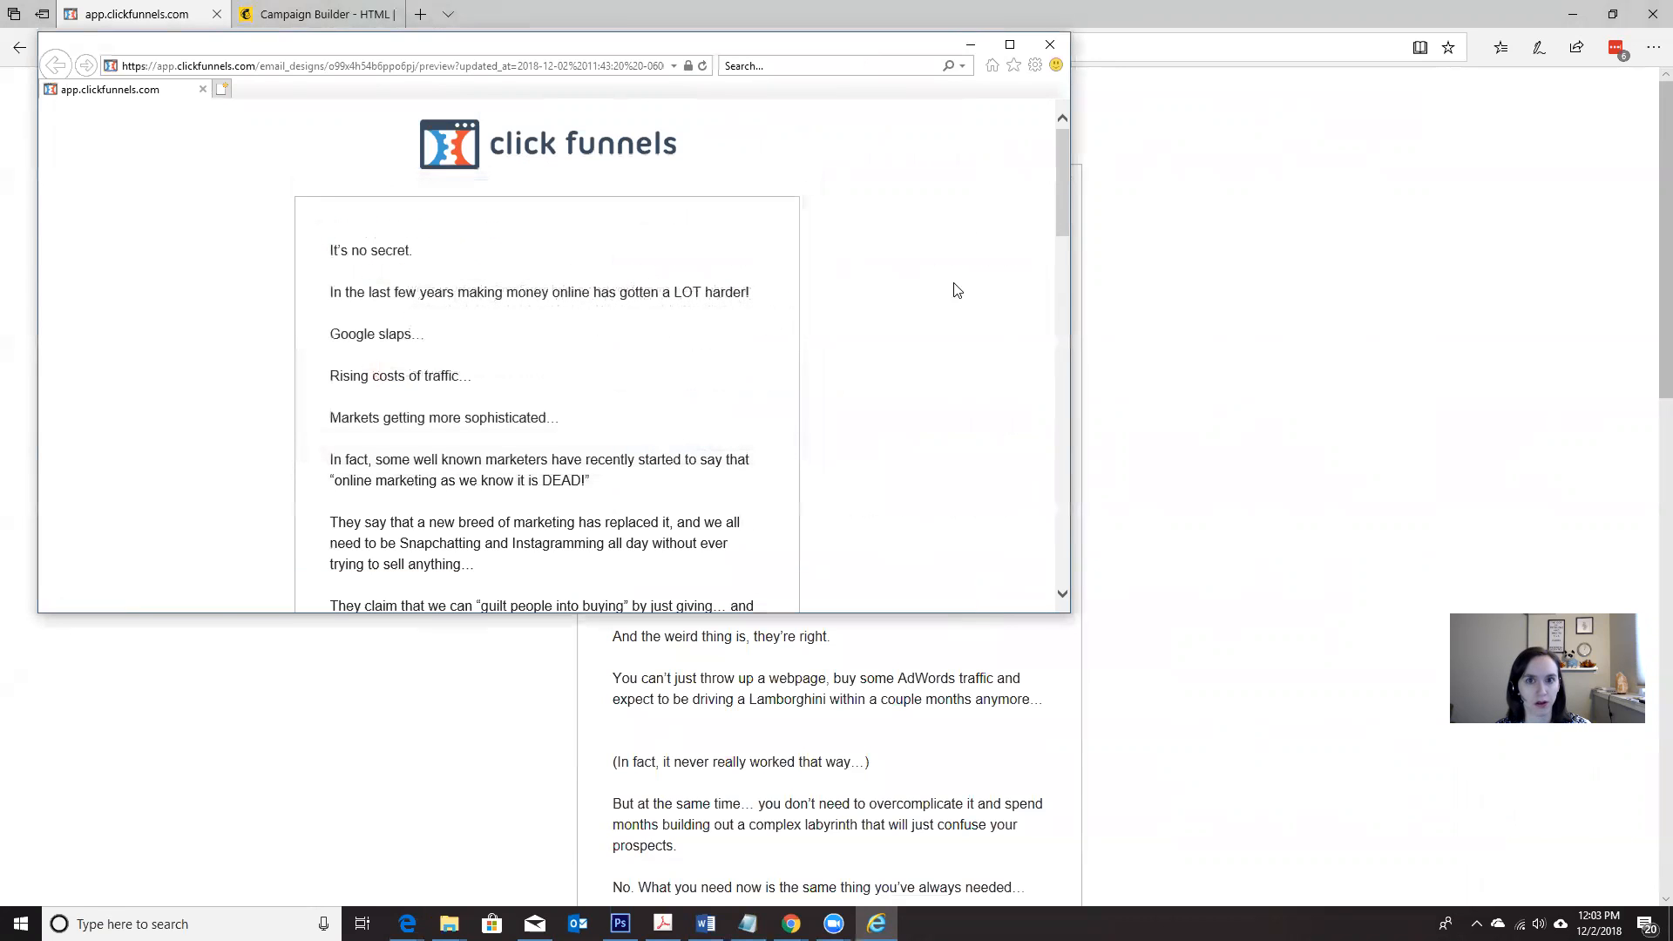
double_click(922, 44)
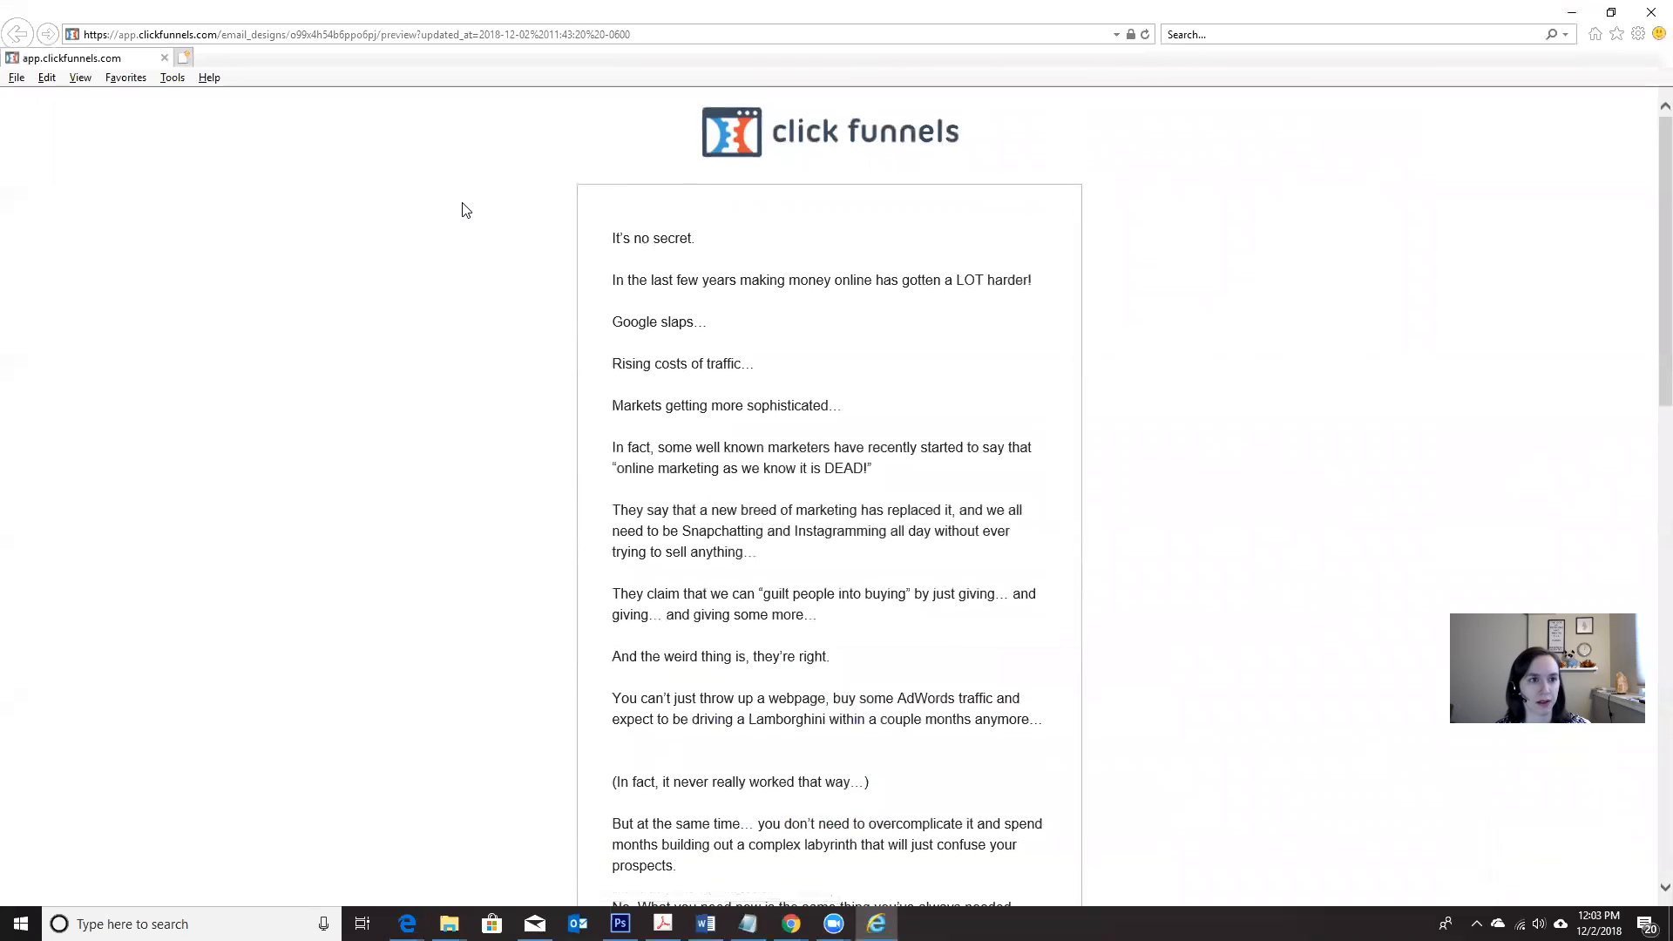
Step: Show the preview page's HTML source and enlarge the source pane
click(80, 78)
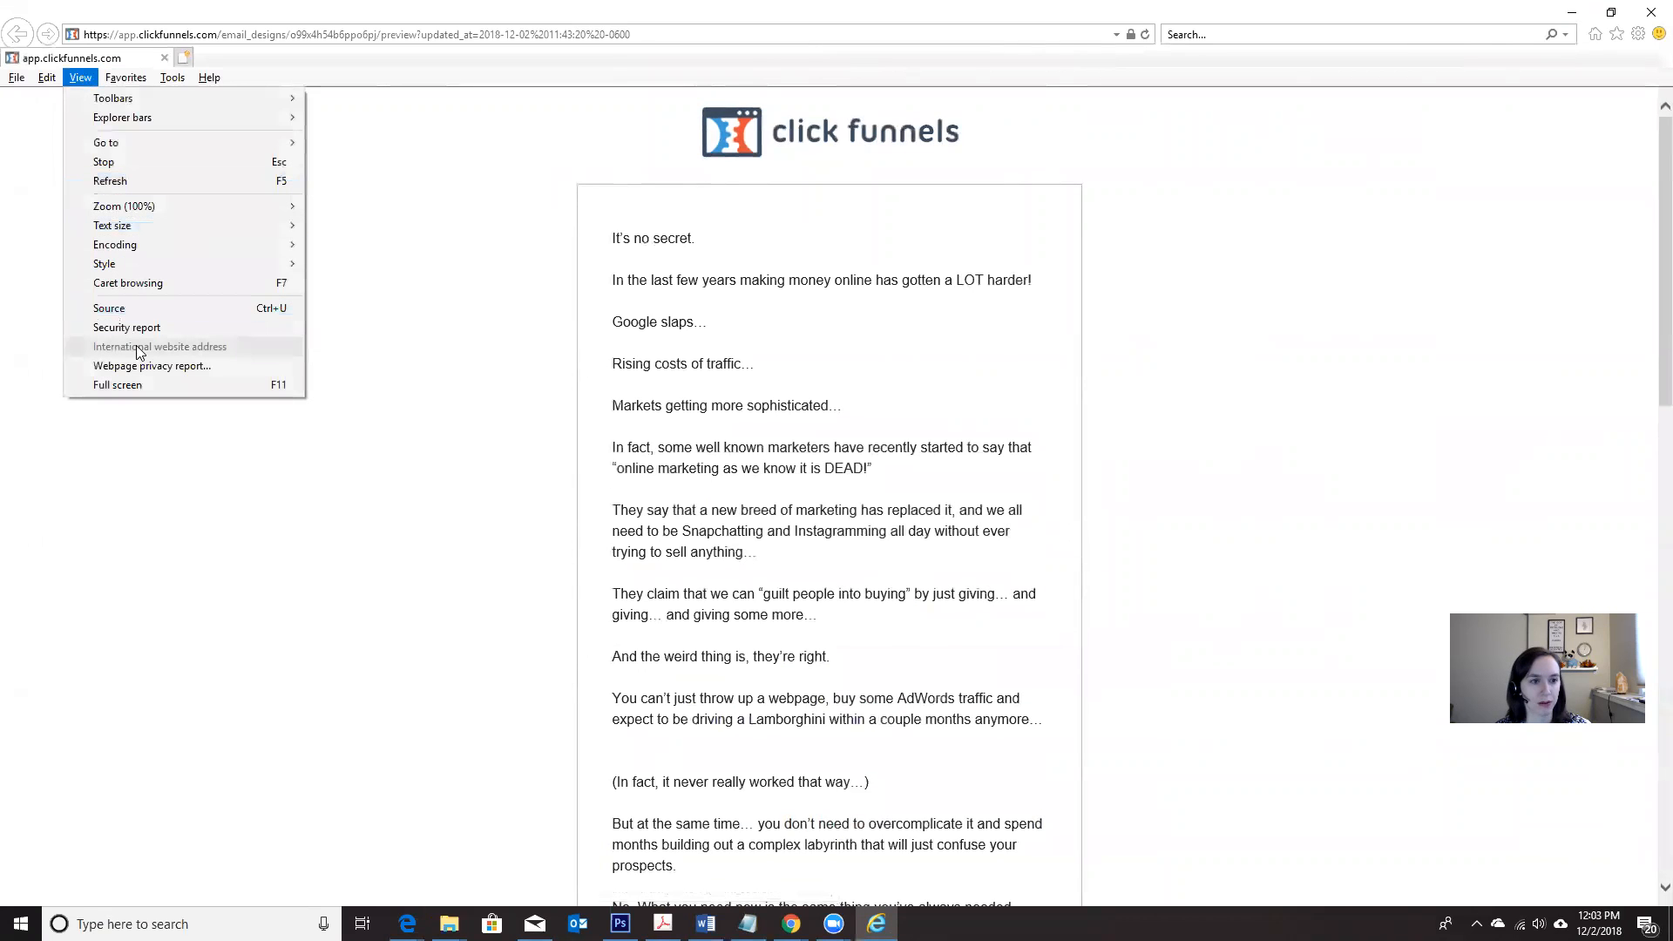
click(152, 312)
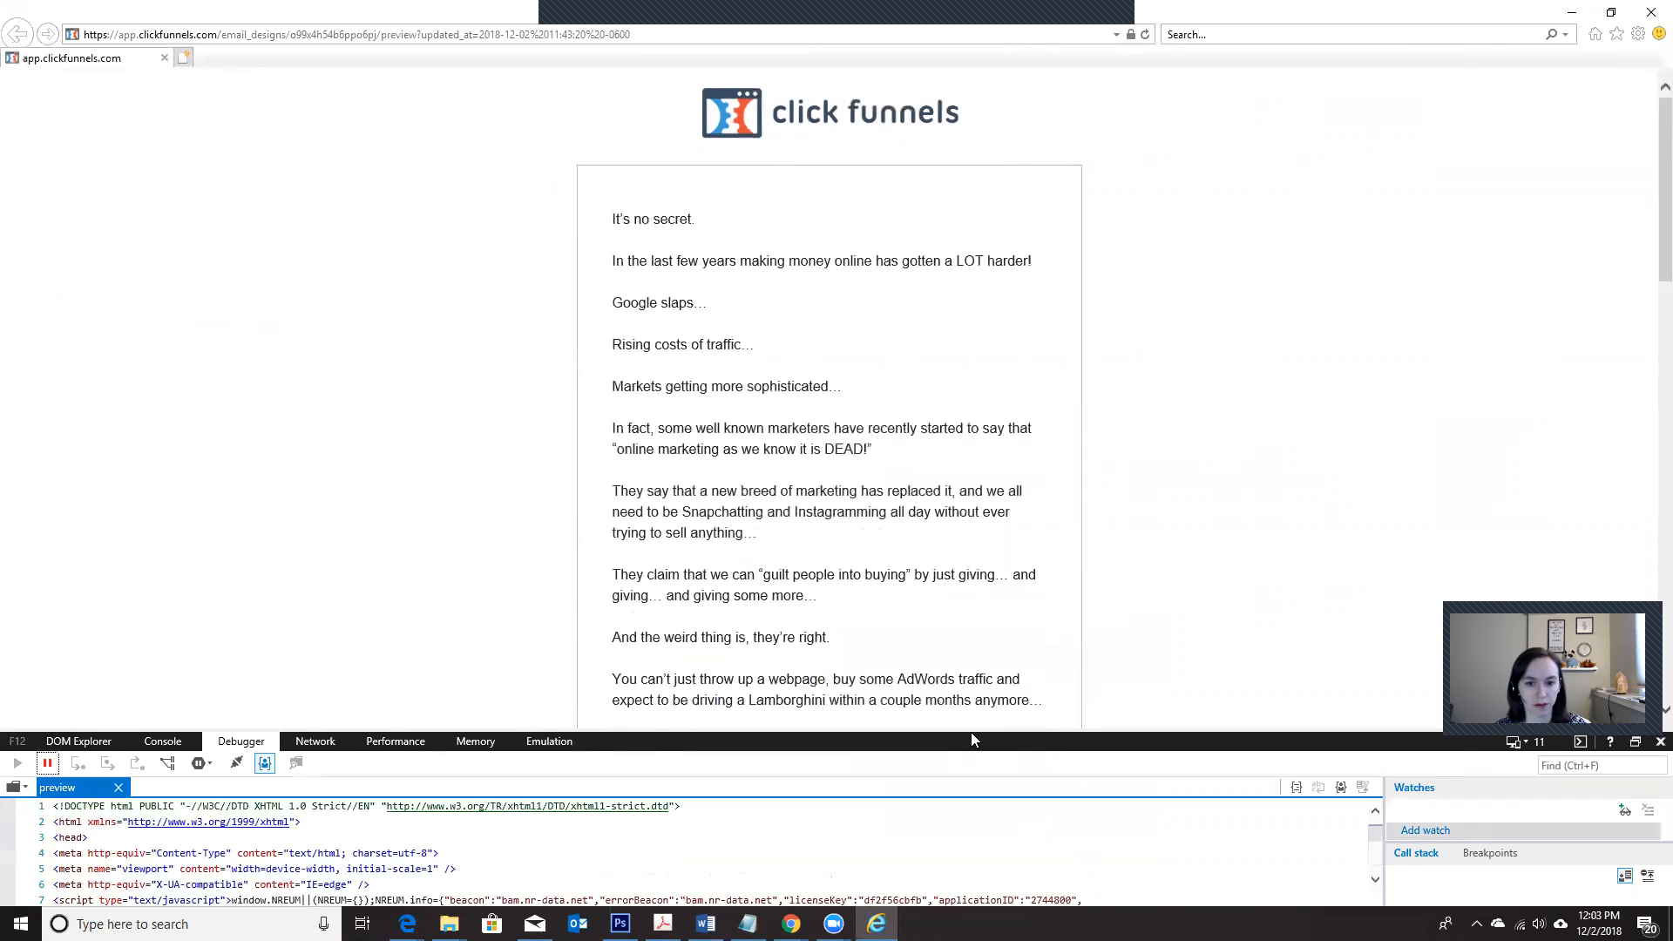
drag(971, 731, 999, 361)
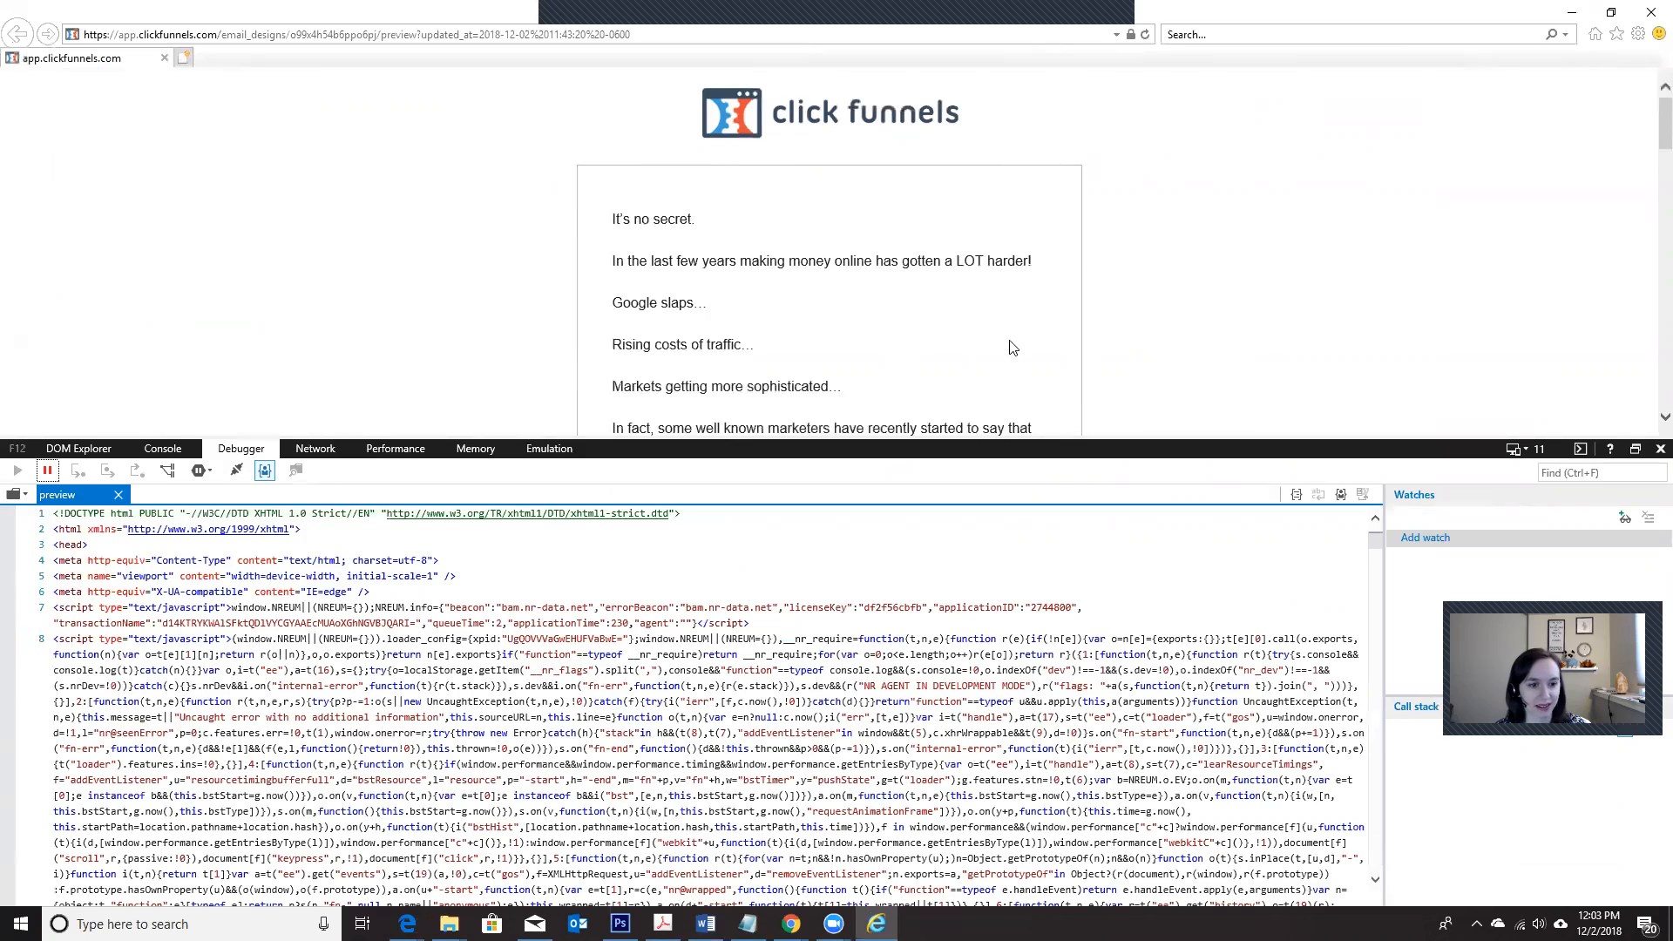
Step: Find the word "secret" in the source code to locate the start of the email text
scroll(760, 669, down, 10)
scroll(760, 670, down, 20)
scroll(762, 667, down, 12)
key(ctrl+f)
text(secret)
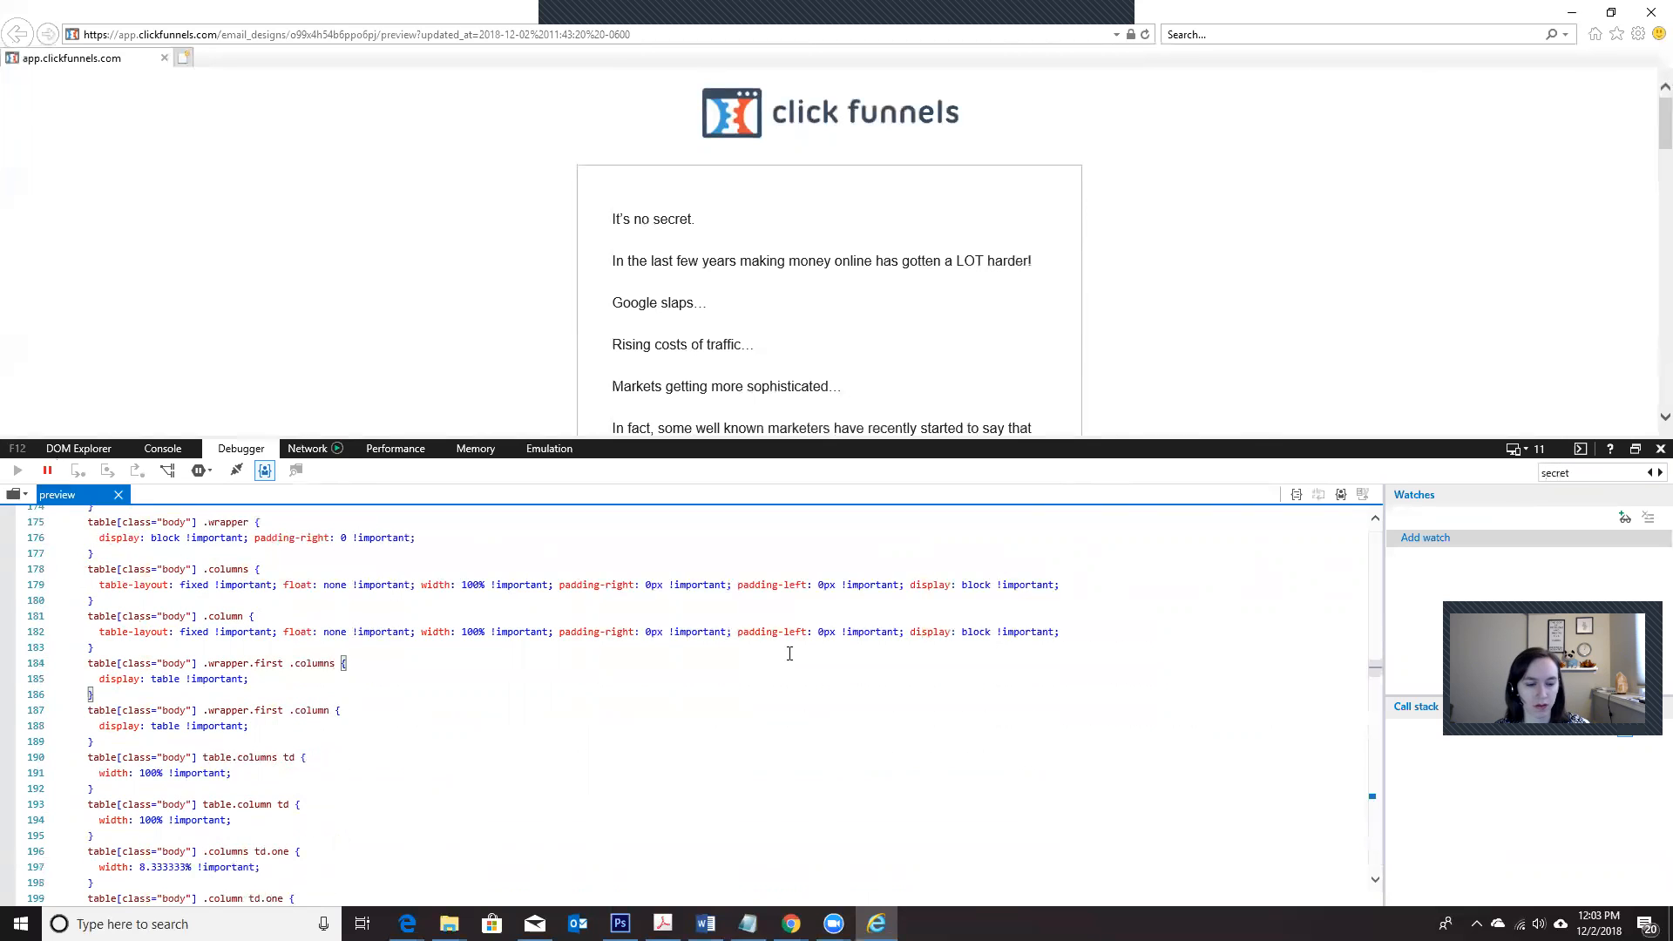
key(Return)
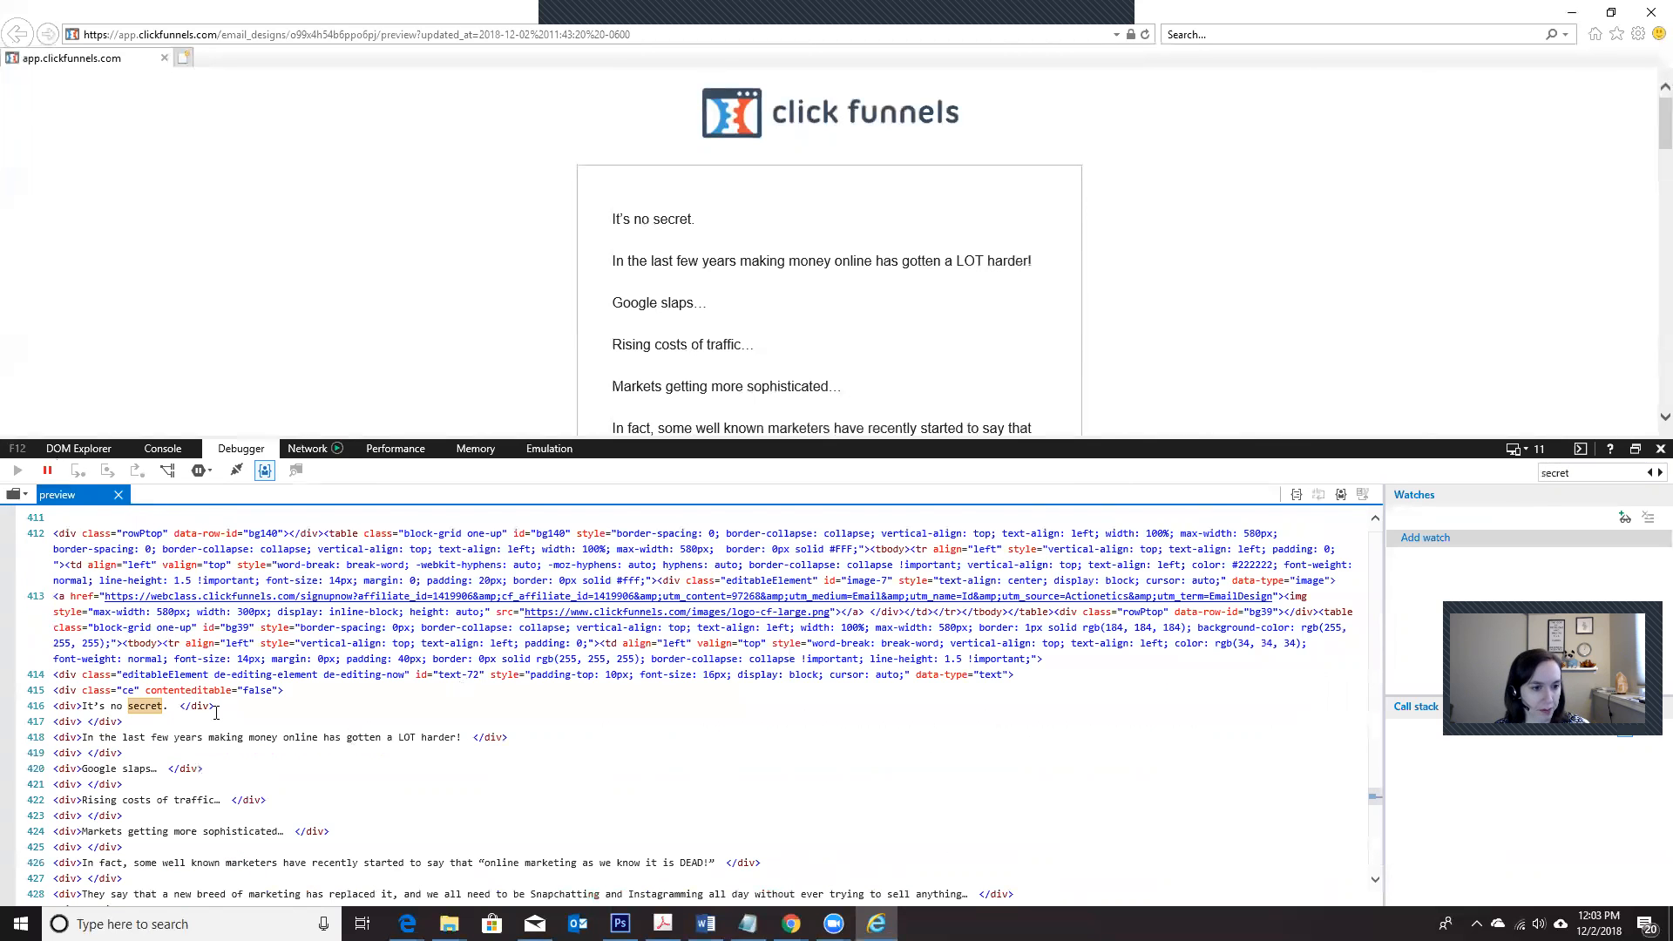
Step: Copy the HTML lines of the email body from "It's no secret." through "Thanks,"
scroll(111, 651, down, 2)
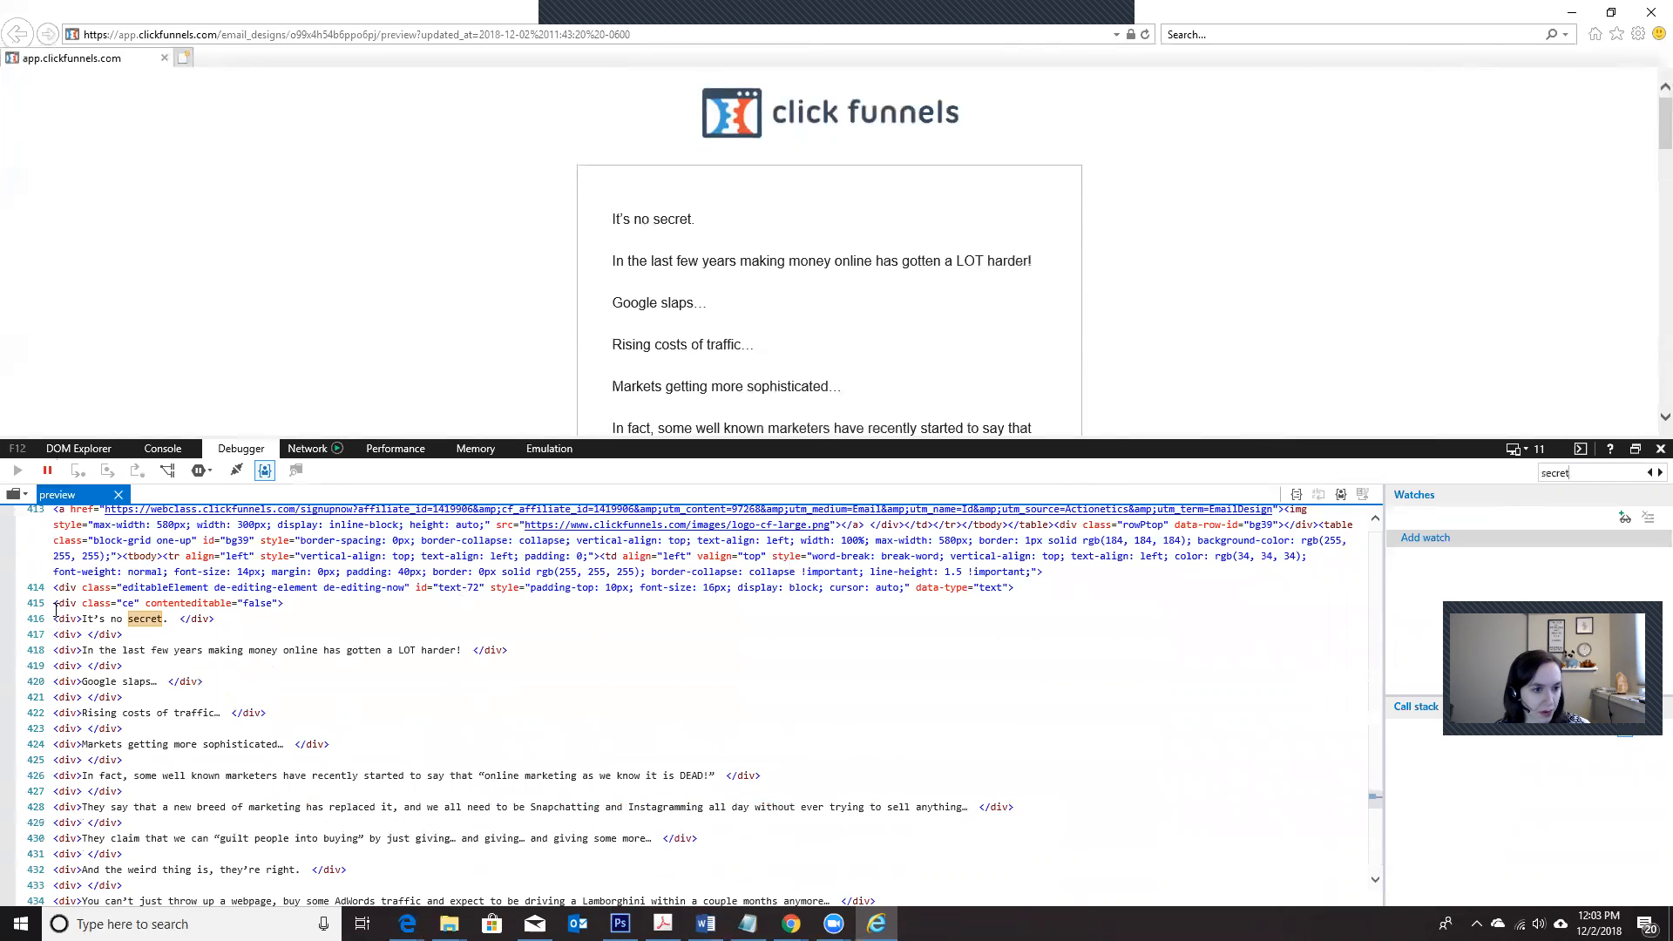
drag(54, 618, 324, 766)
scroll(273, 755, down, 8)
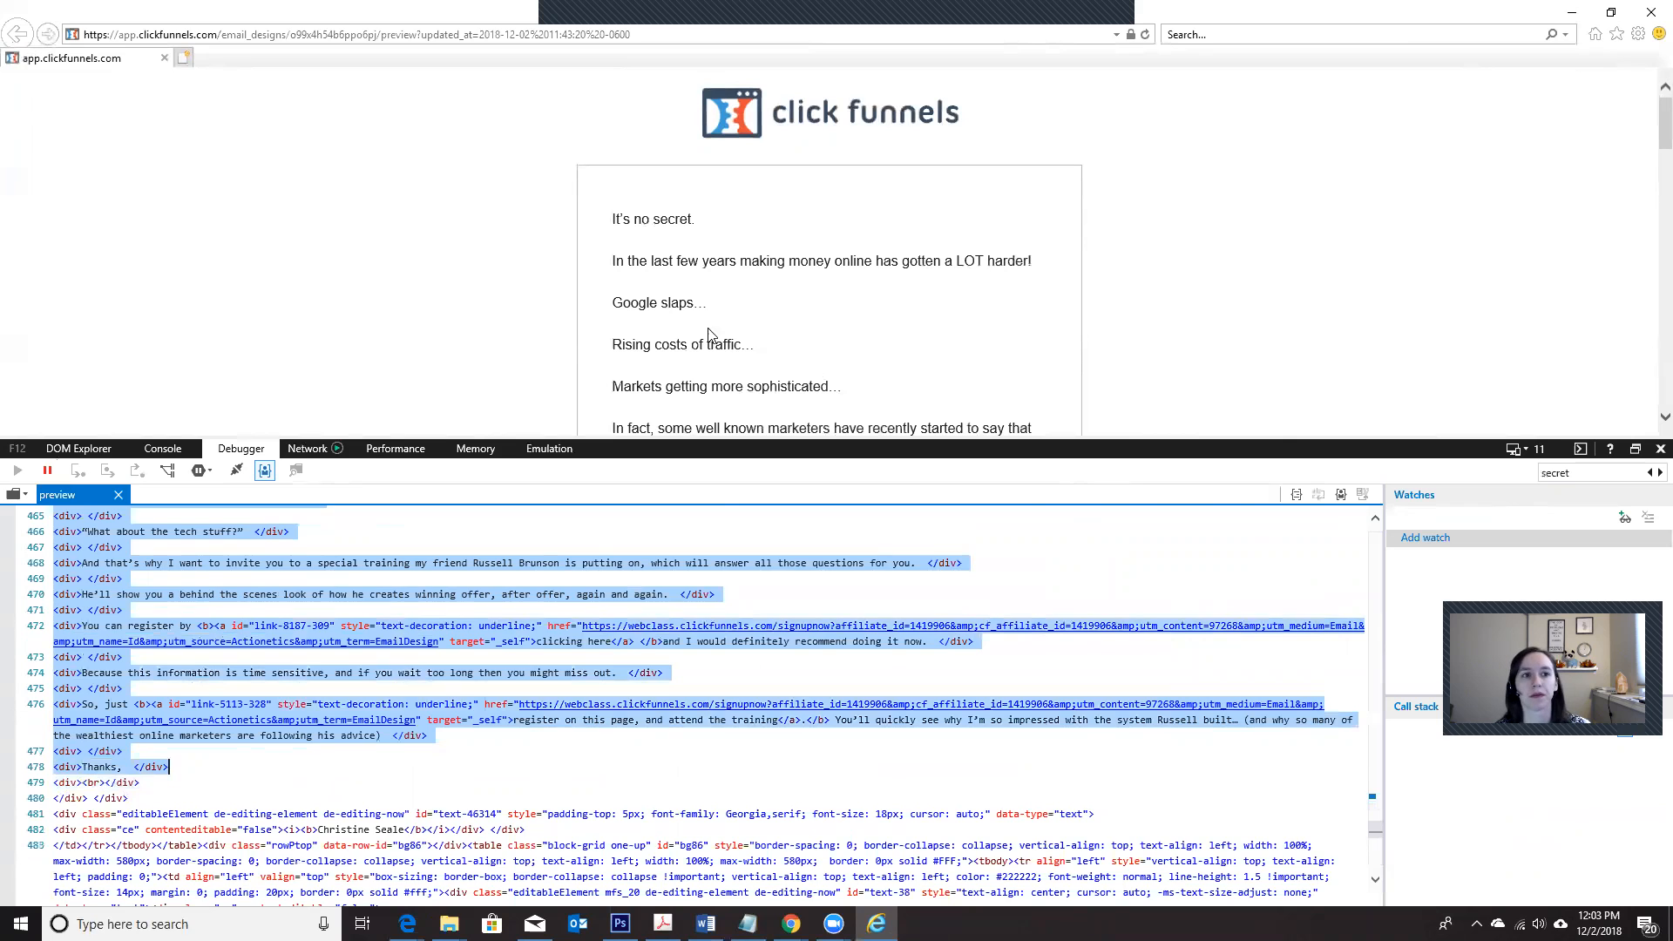
Step: Return to Mailchimp, replace the placeholder in the paste-in code editor with the copied email HTML, save it, and review the rendered email
click(1571, 13)
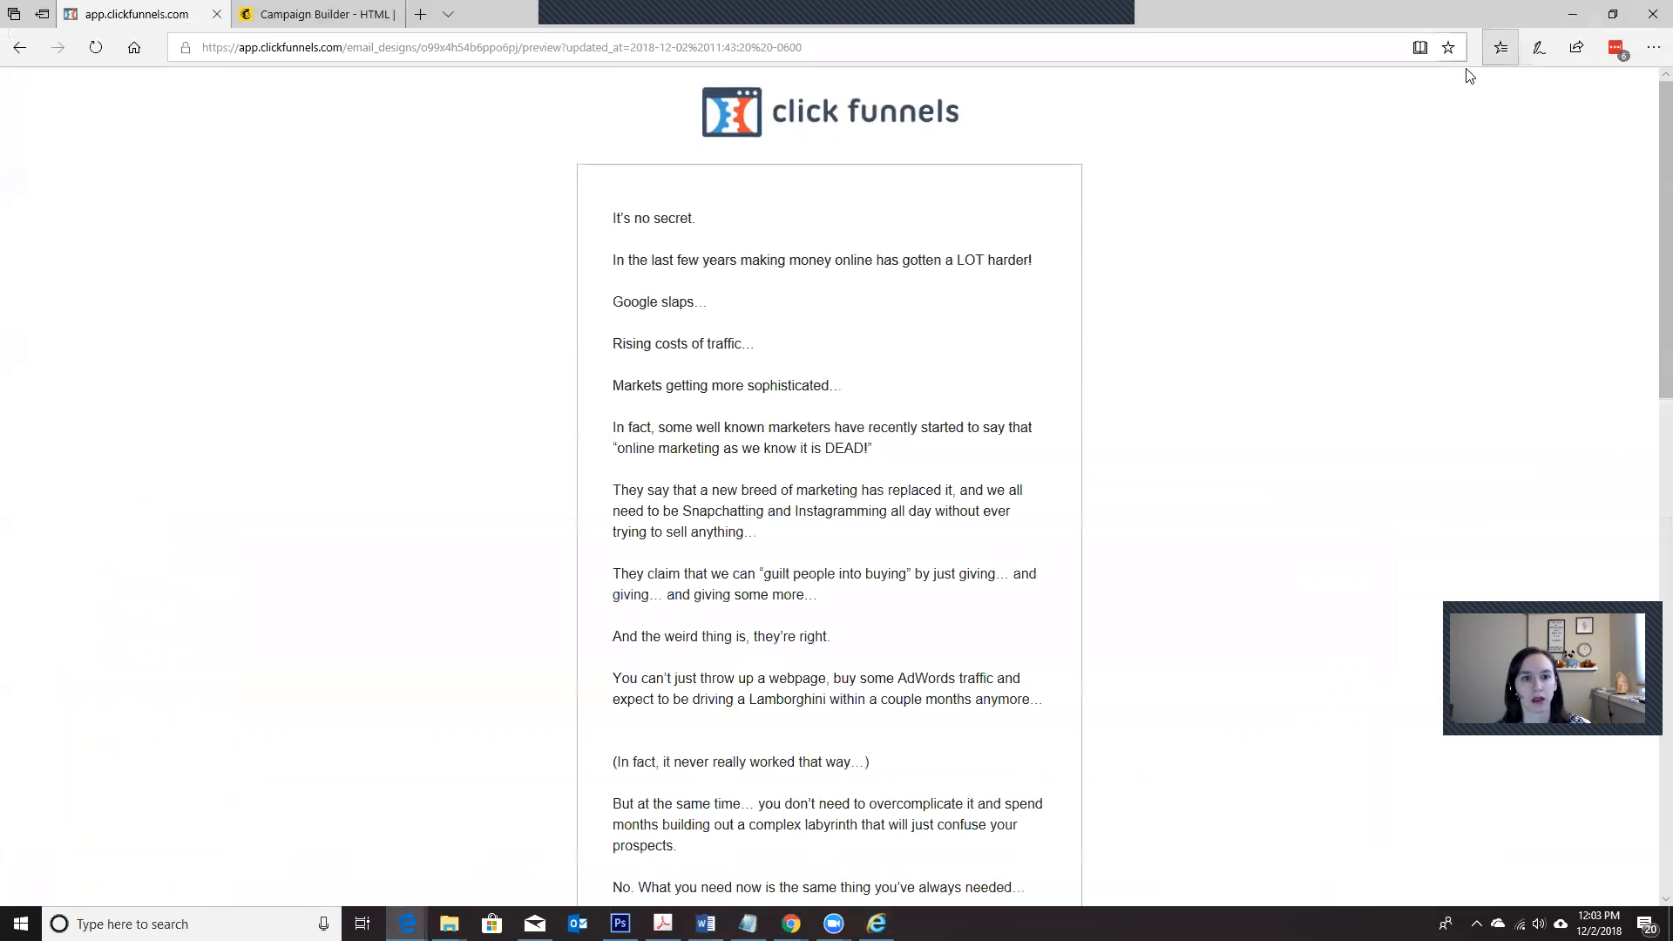
click(289, 14)
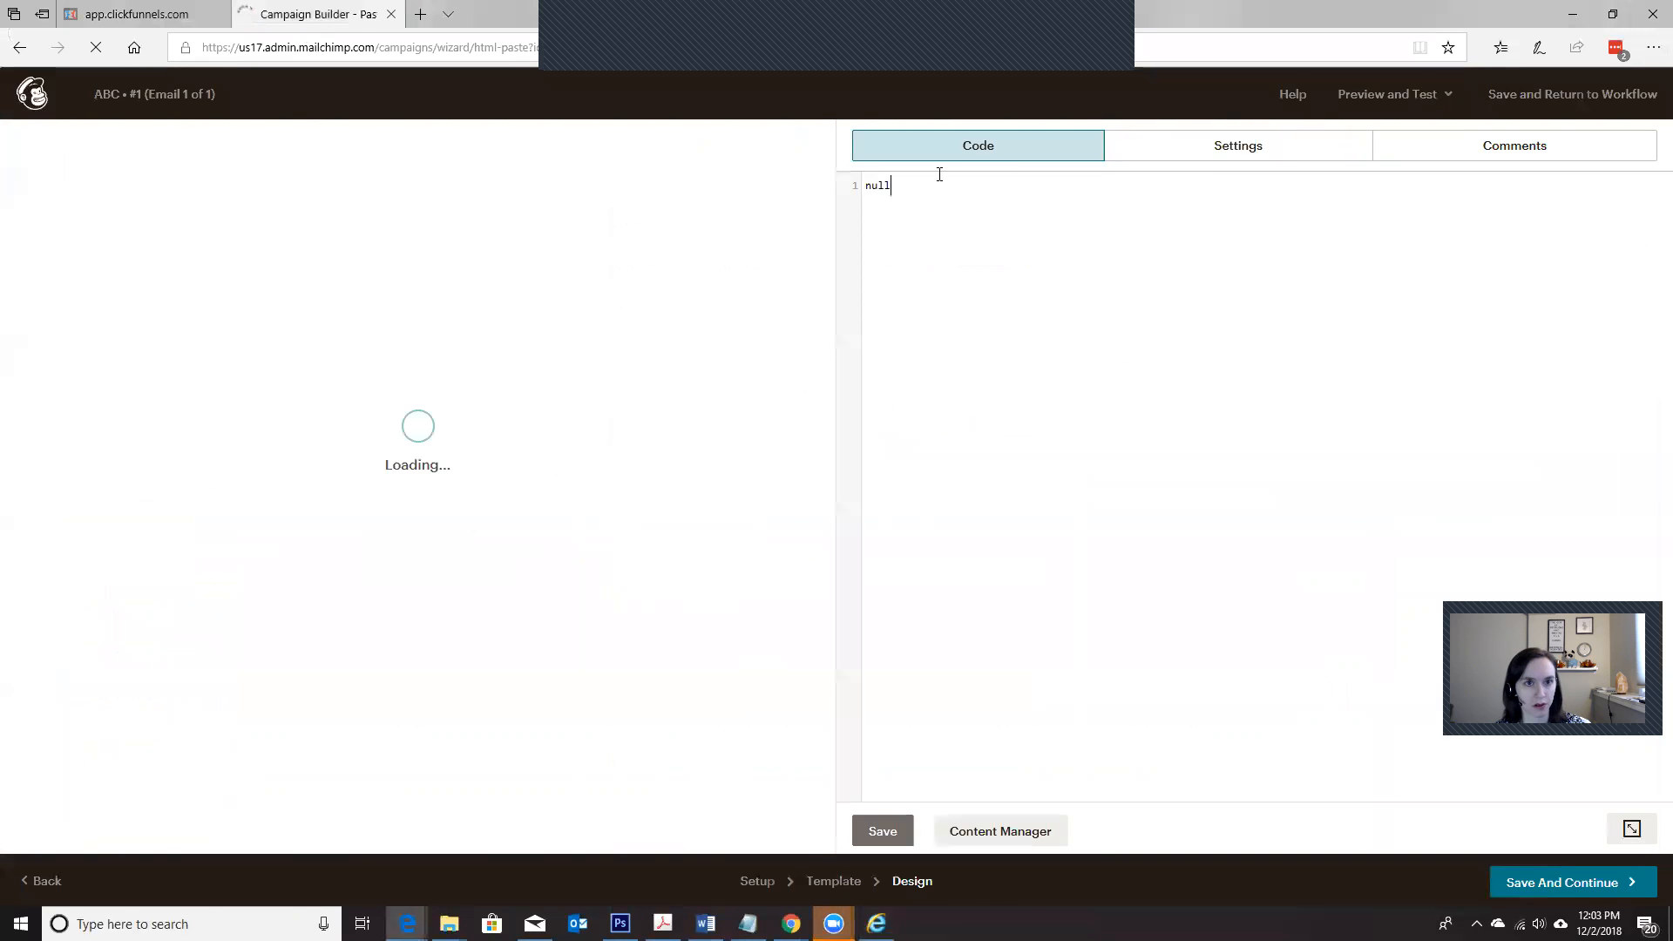
key(ctrl+a)
key(BackSpace)
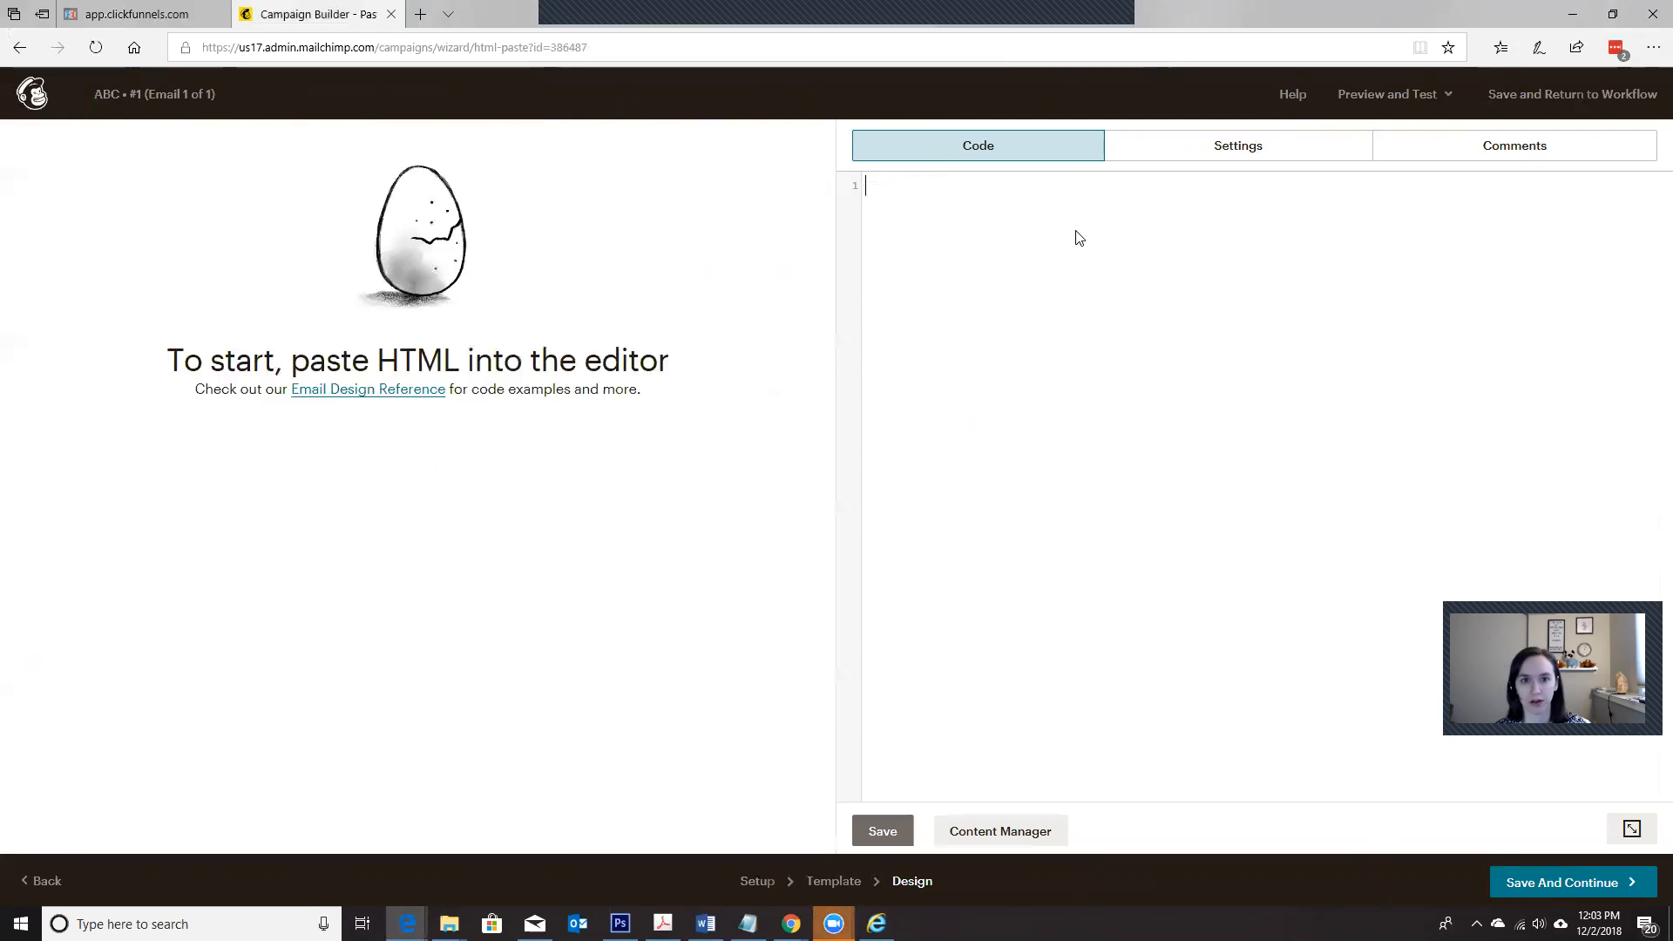
key(ctrl+v)
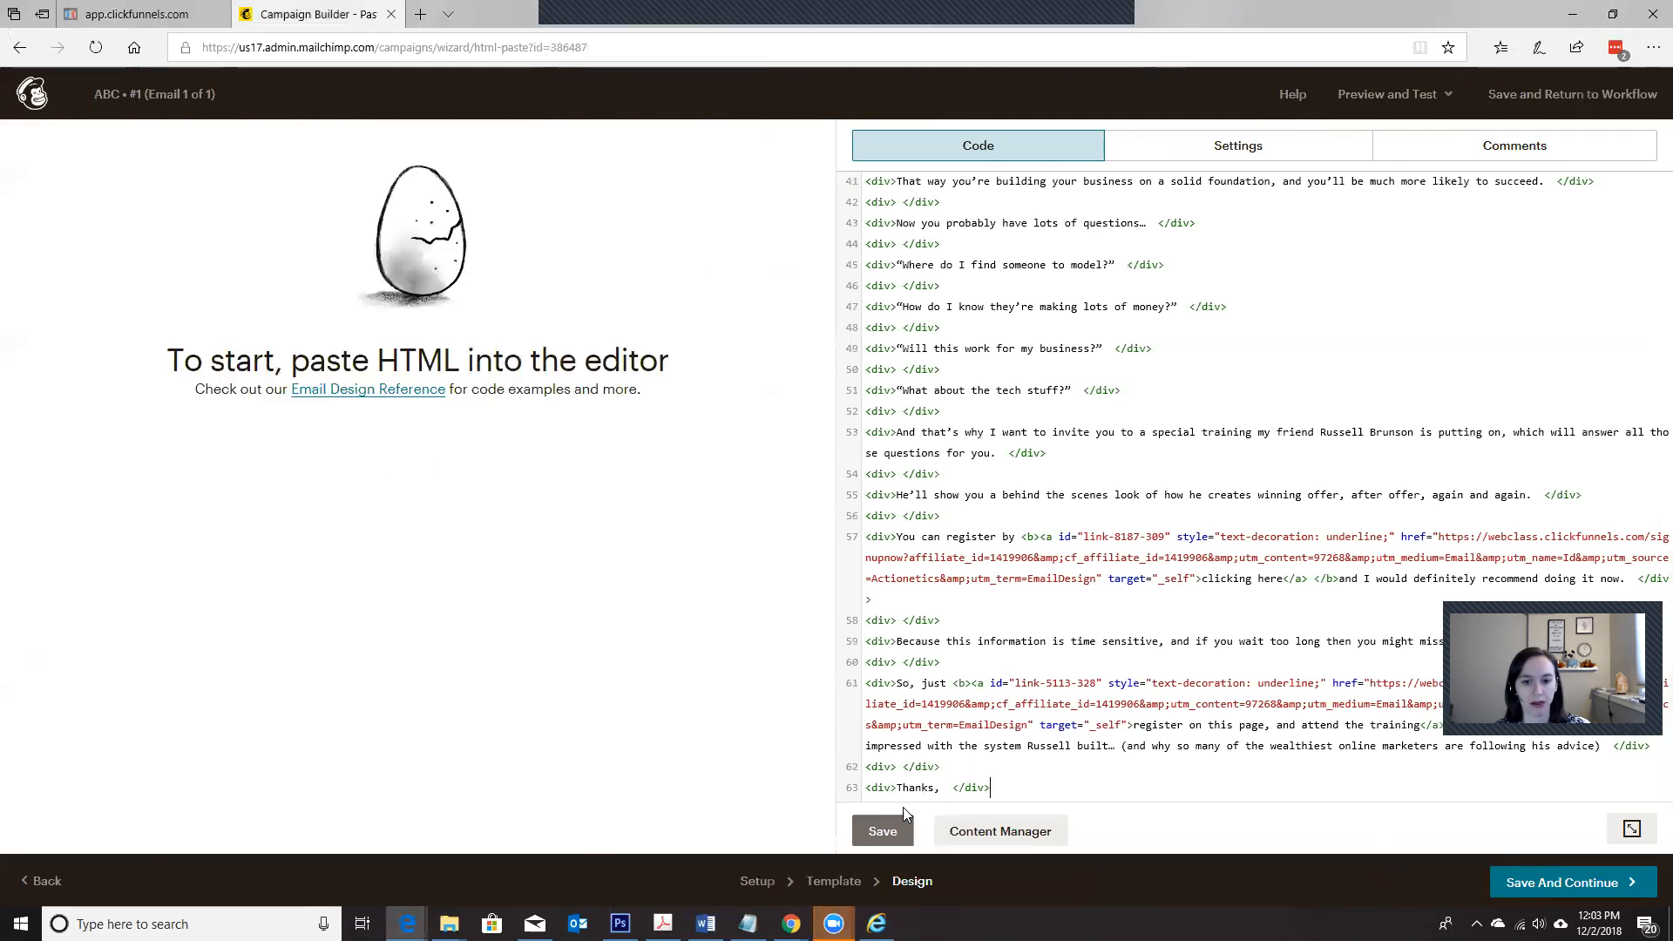
click(883, 832)
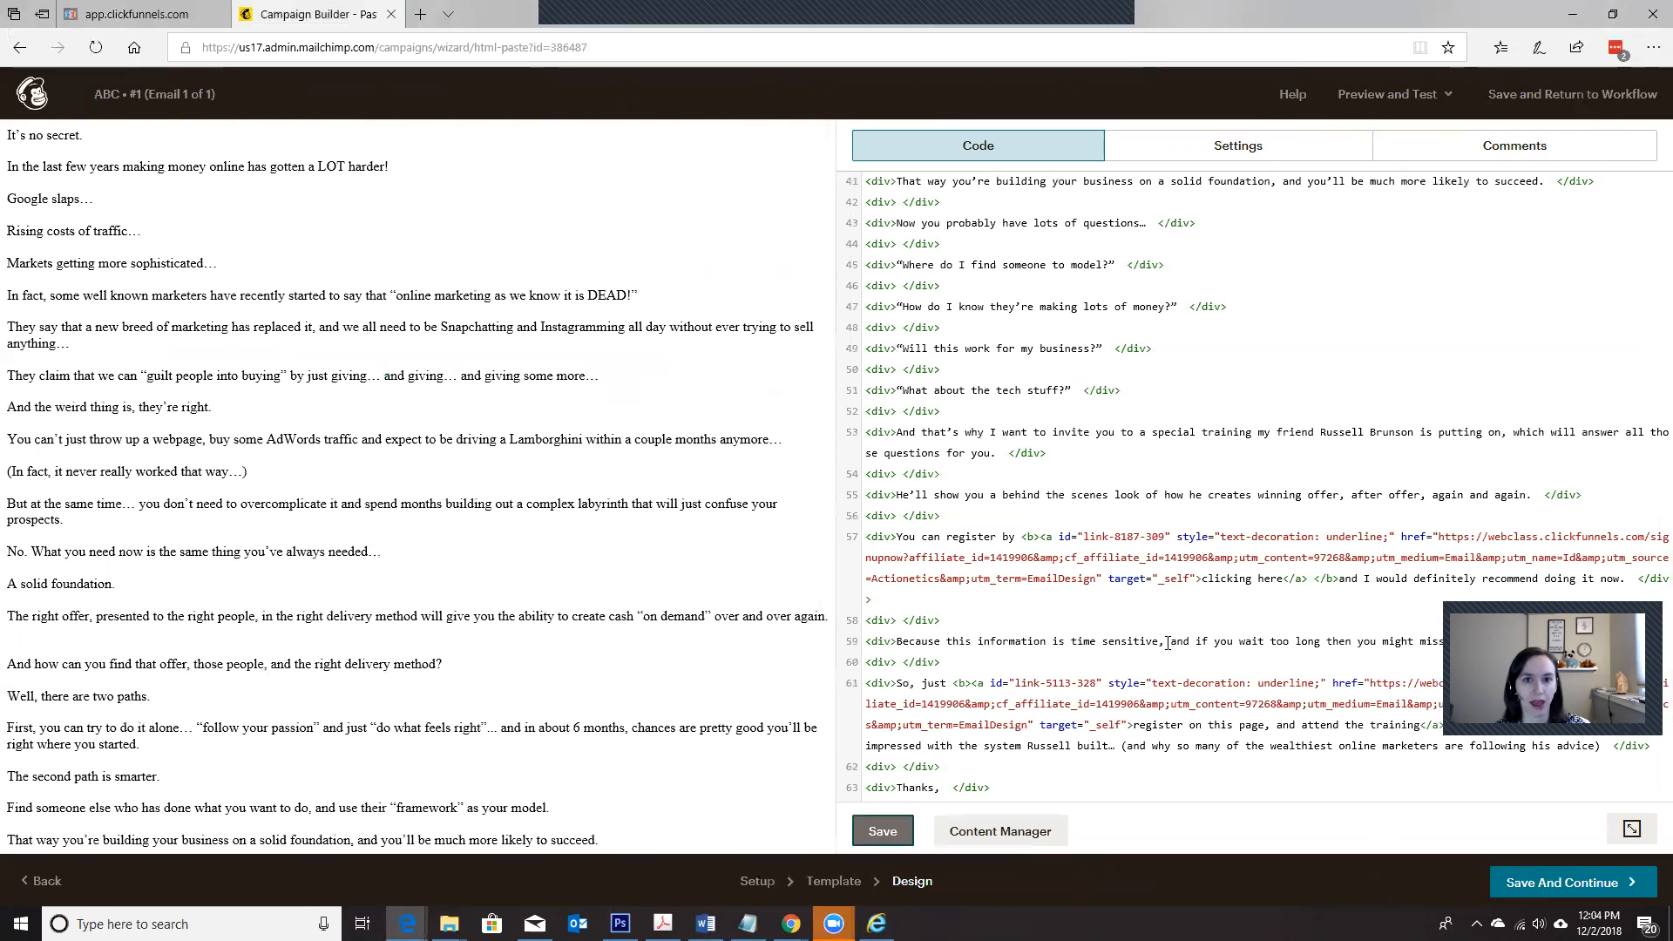
scroll(634, 506, down, 6)
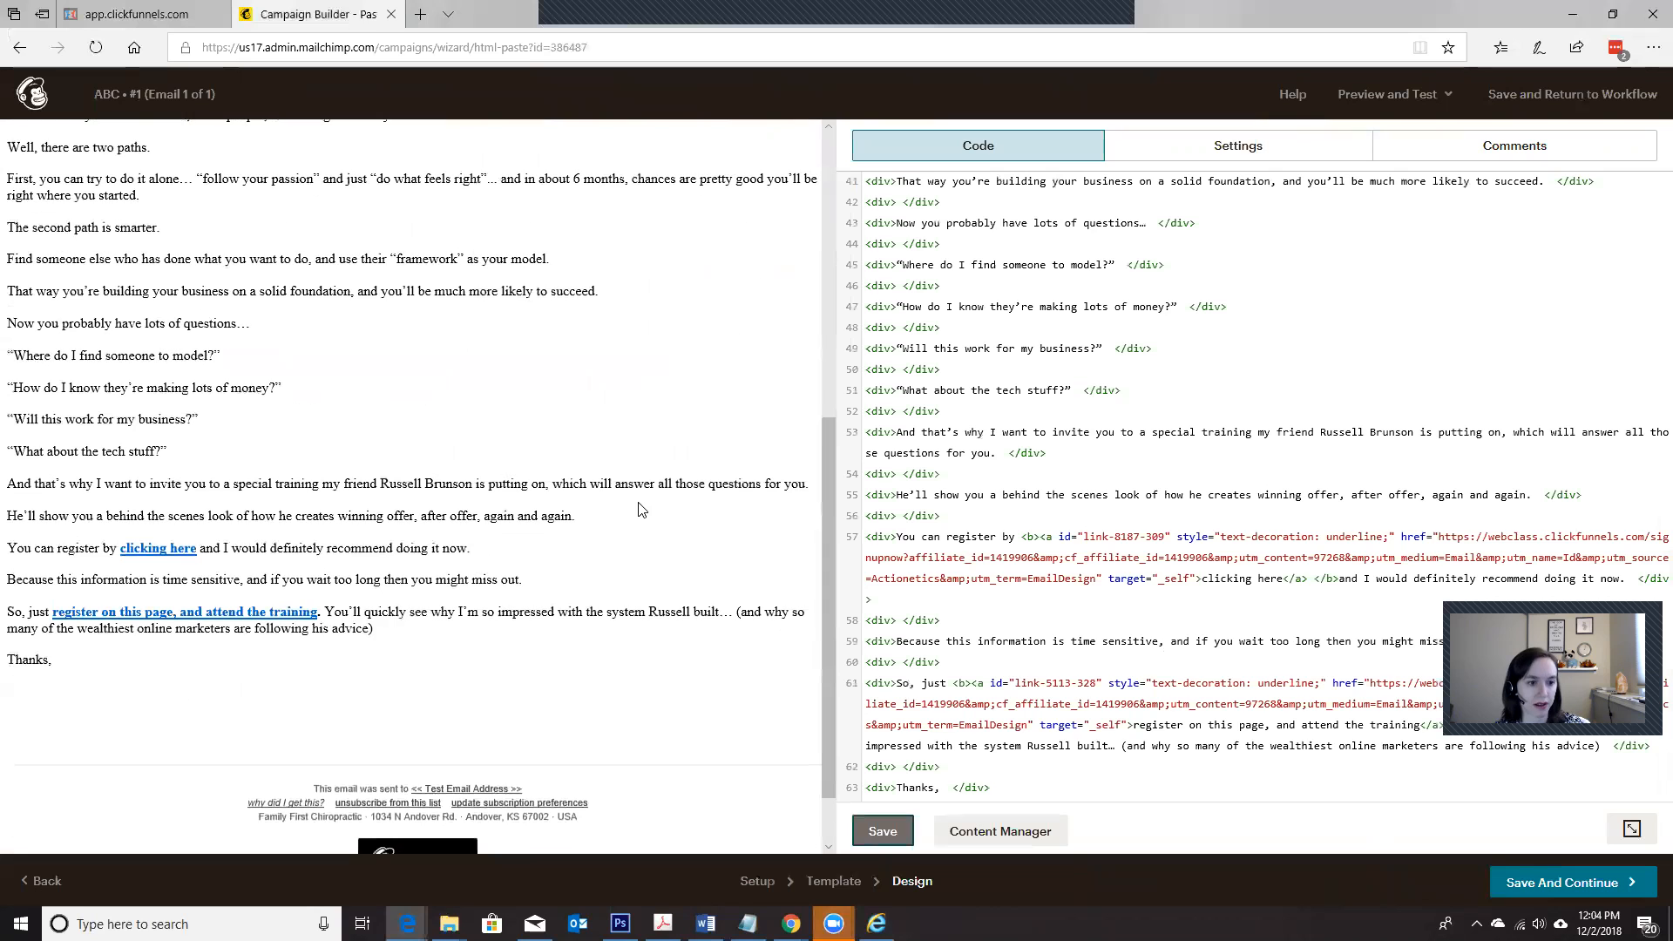
scroll(655, 521, up, 5)
scroll(655, 521, up, 1)
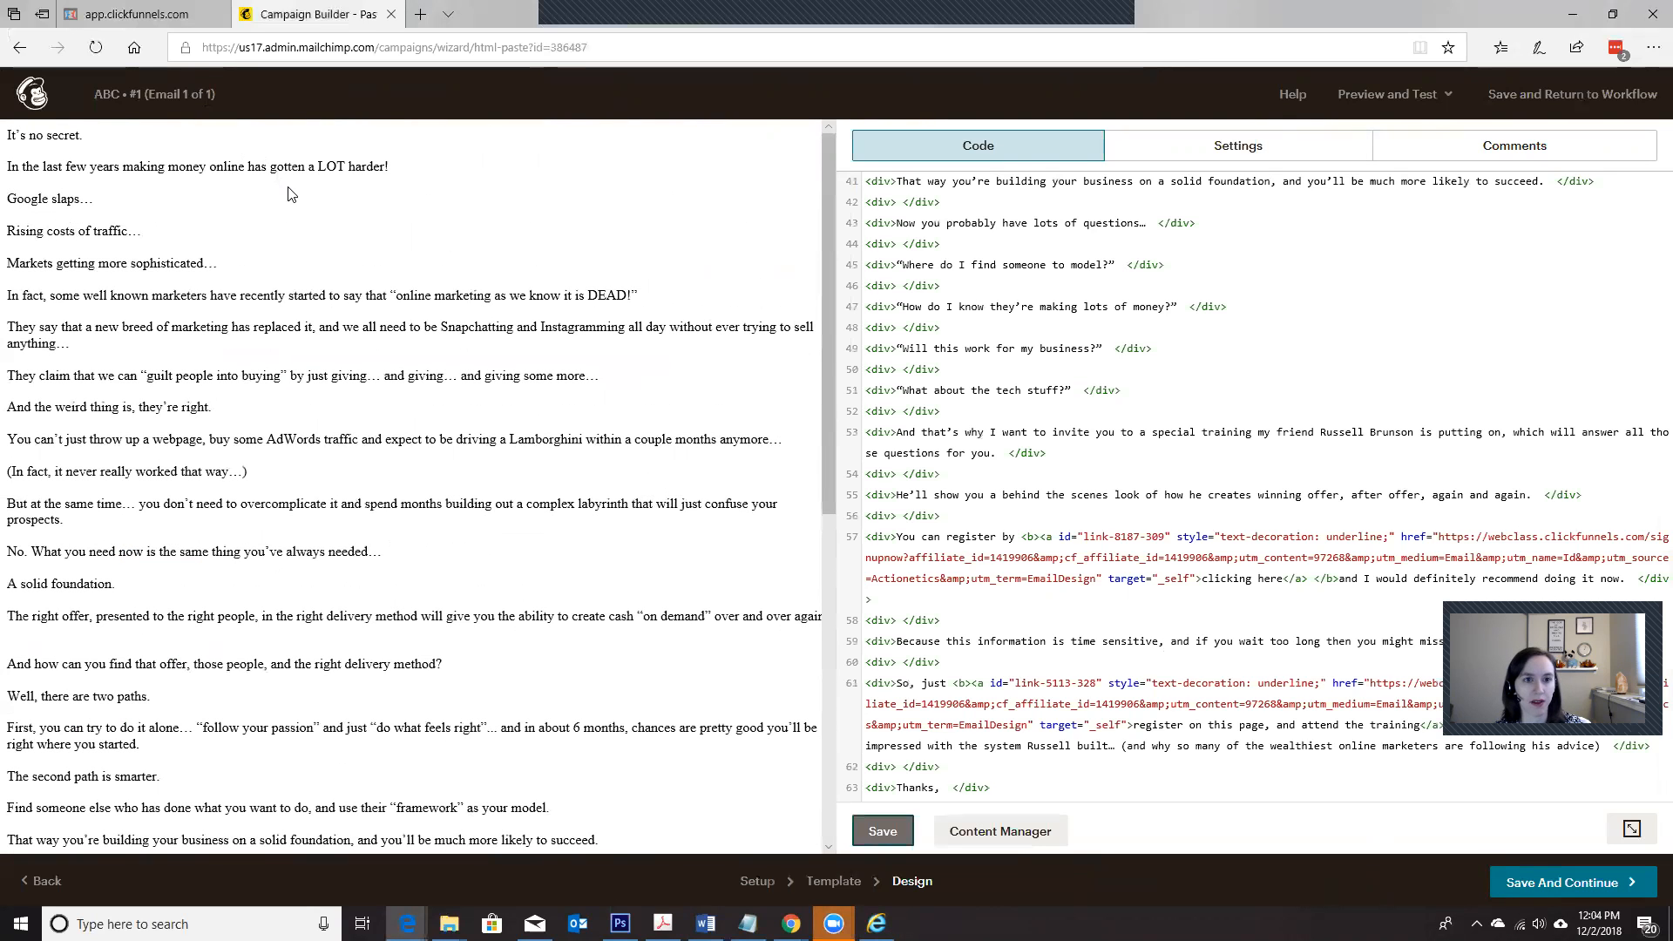
Step: Return to the preview's source code and copy the HTML from the "container eroot" table tag through the closing </table> after the signature
key(alt+Tab)
scroll(430, 541, up, 15)
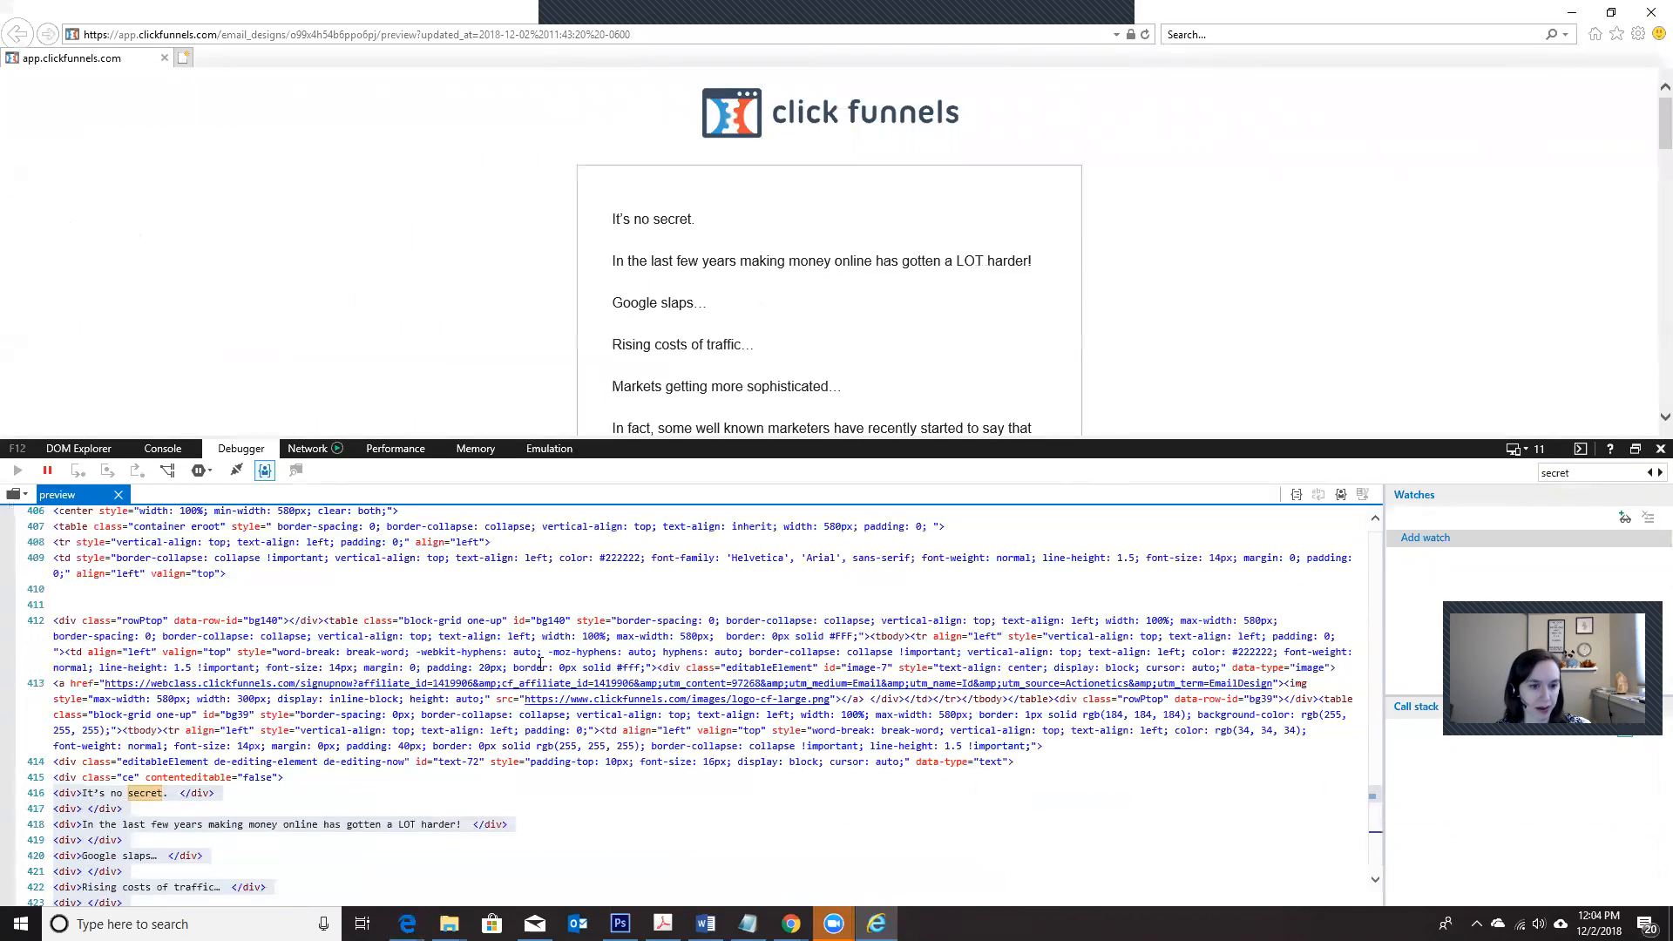
click(584, 639)
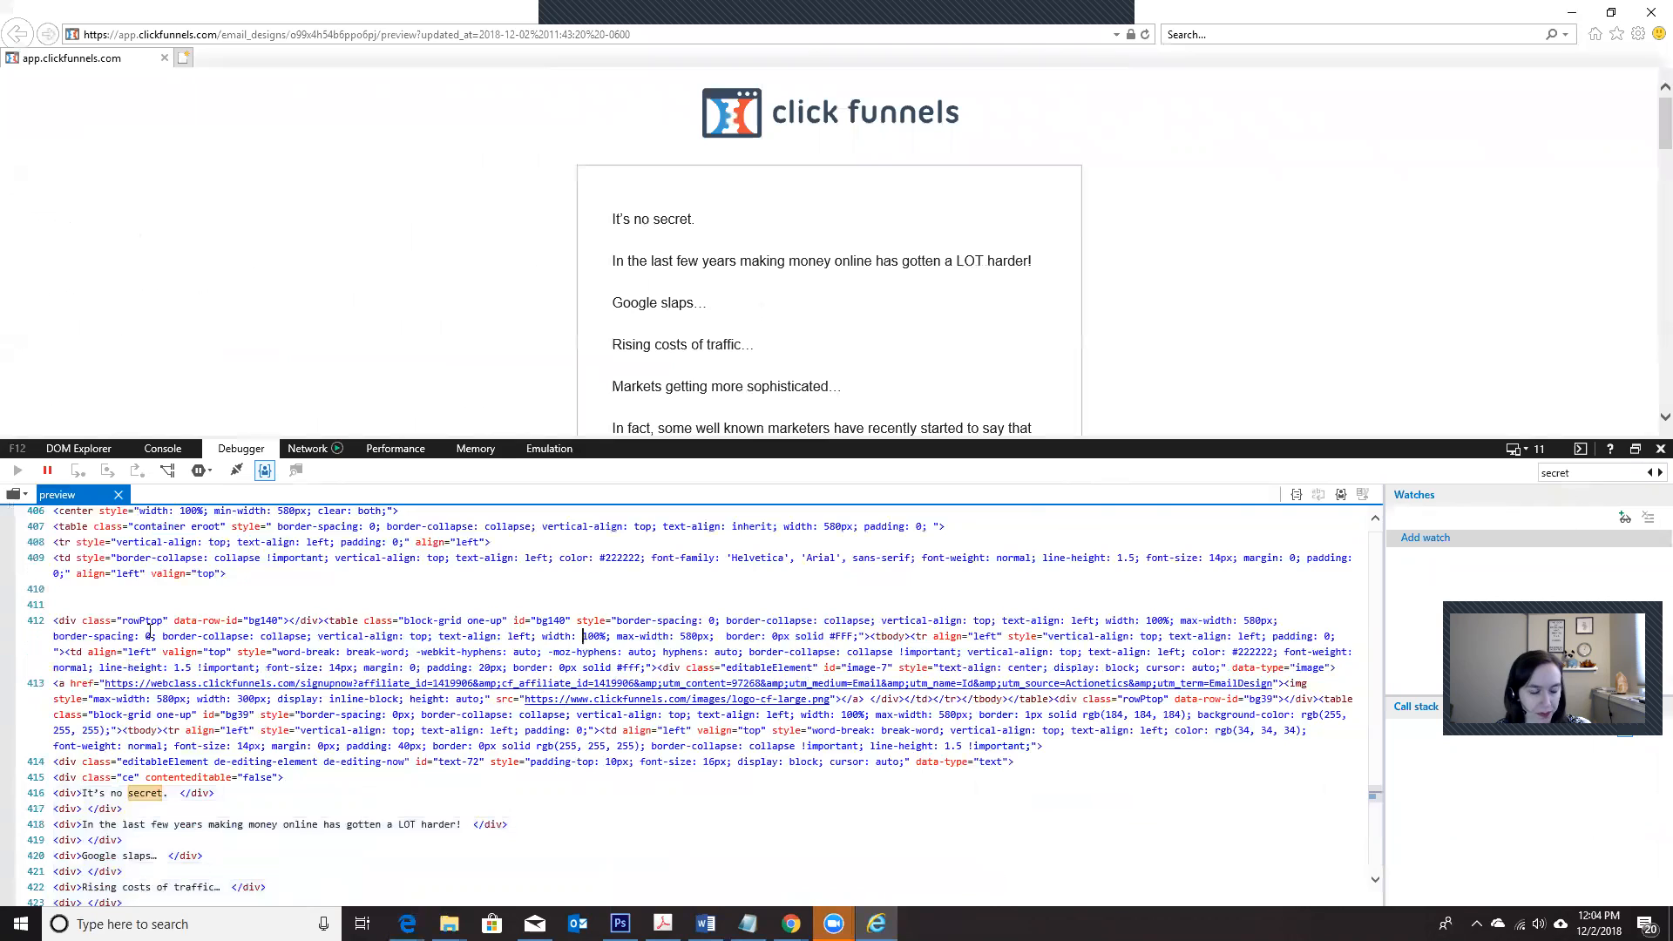
scroll(105, 620, up, 1)
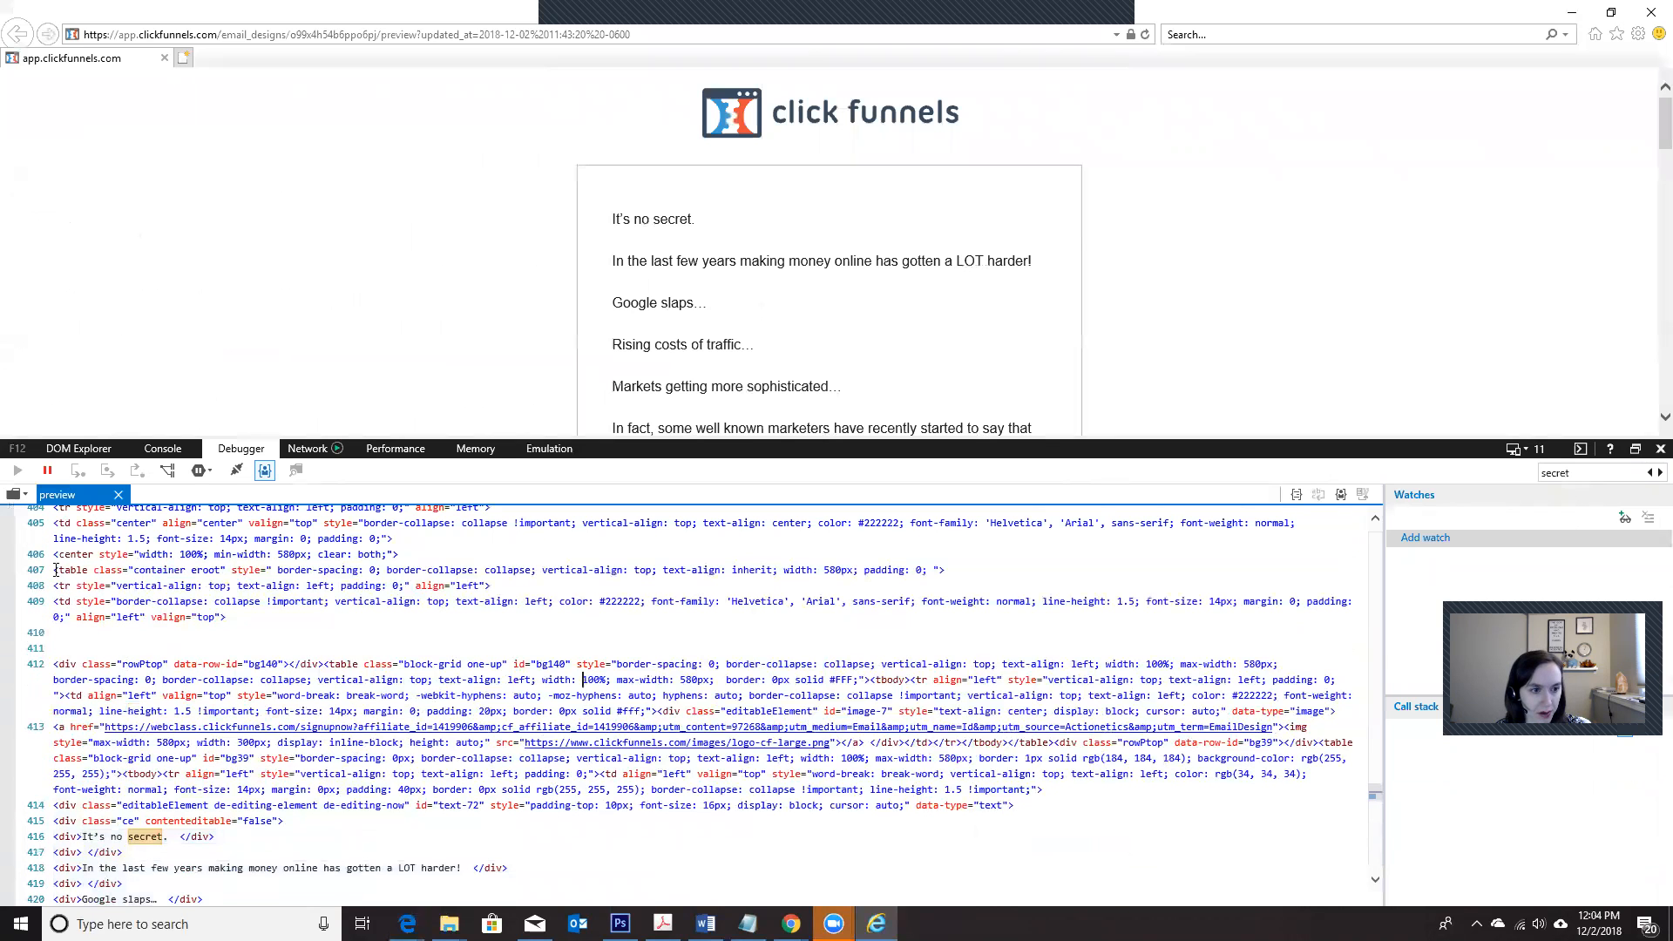
drag(56, 570, 227, 617)
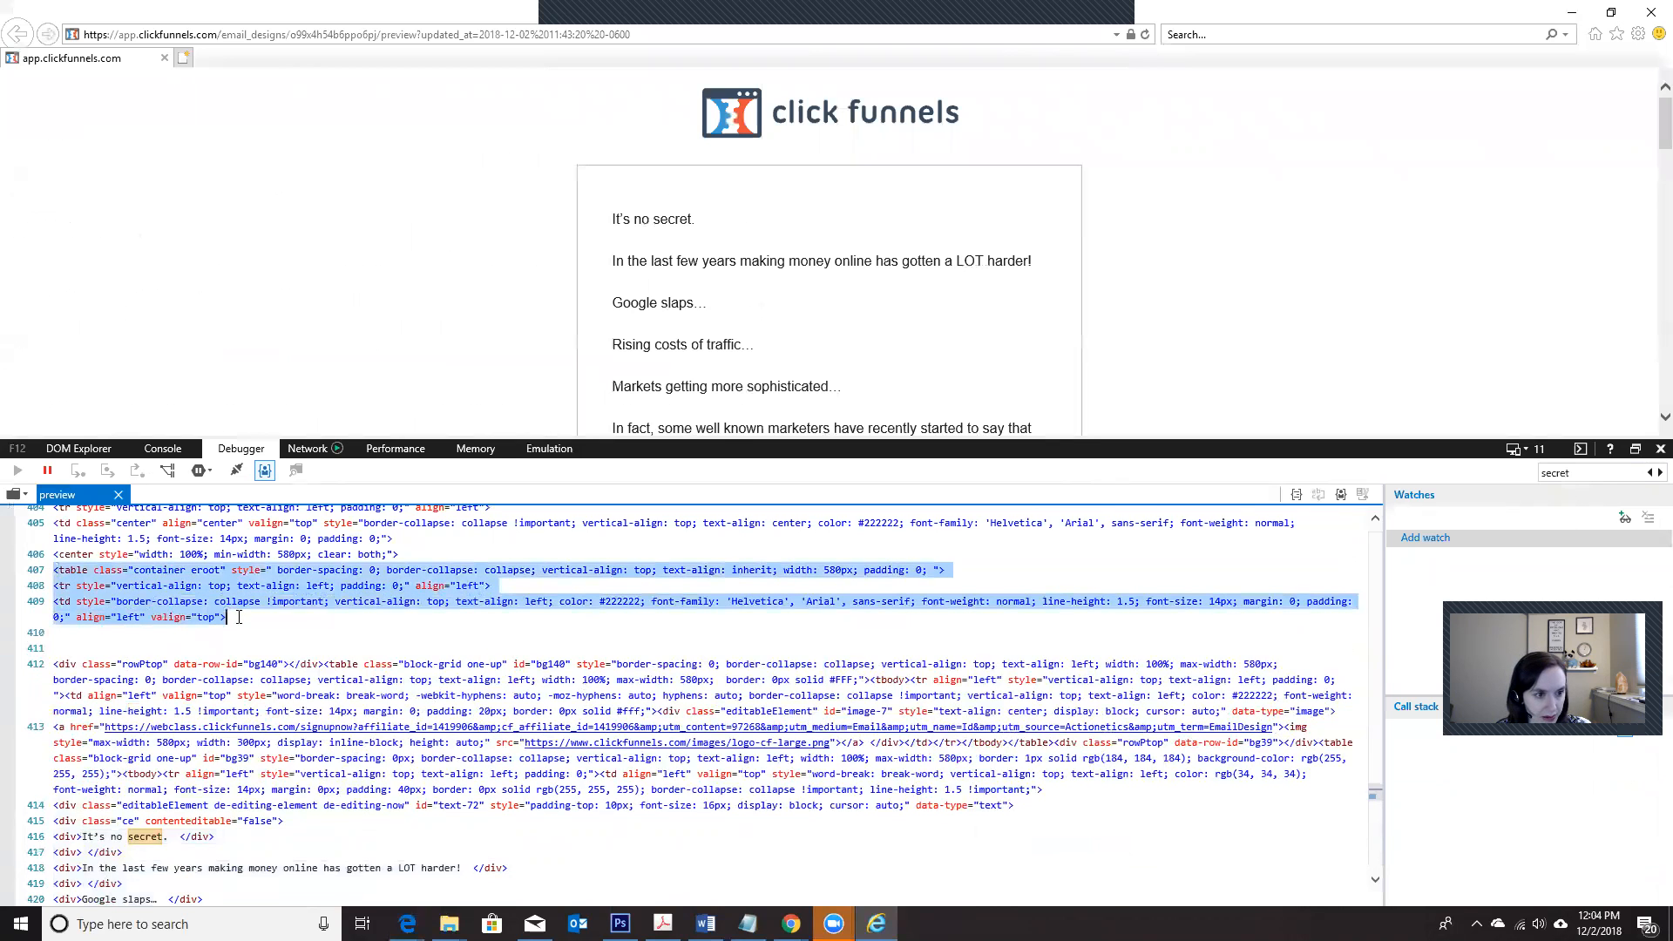
scroll(239, 616, up, 1)
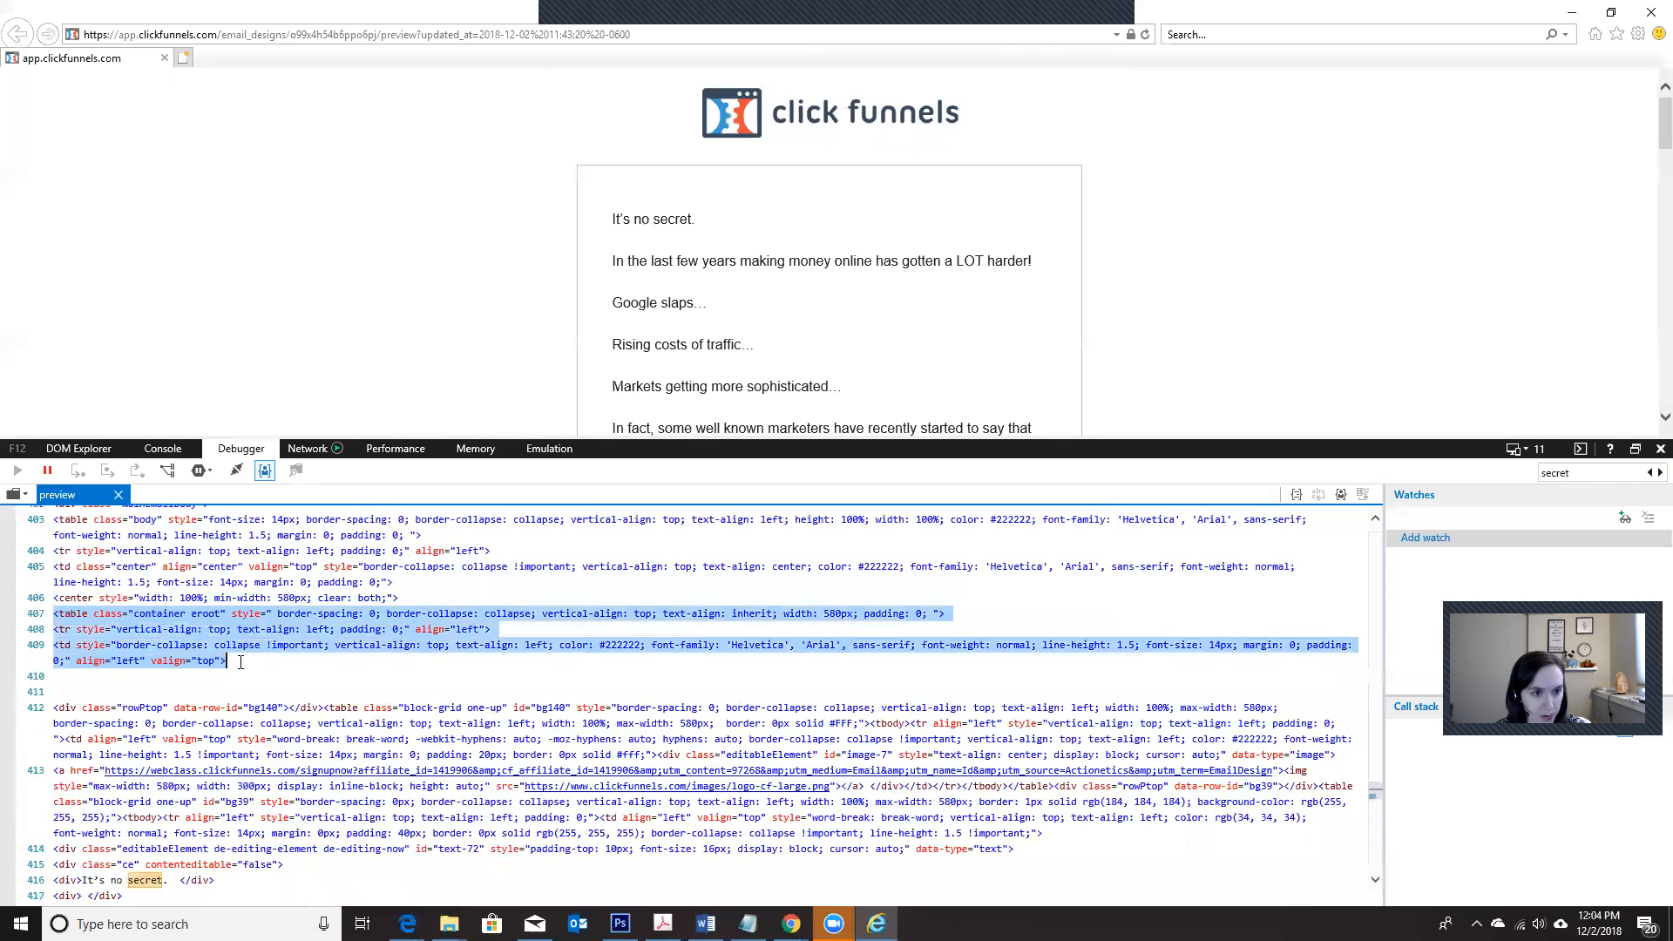
scroll(241, 662, up, 2)
drag(240, 663, 238, 748)
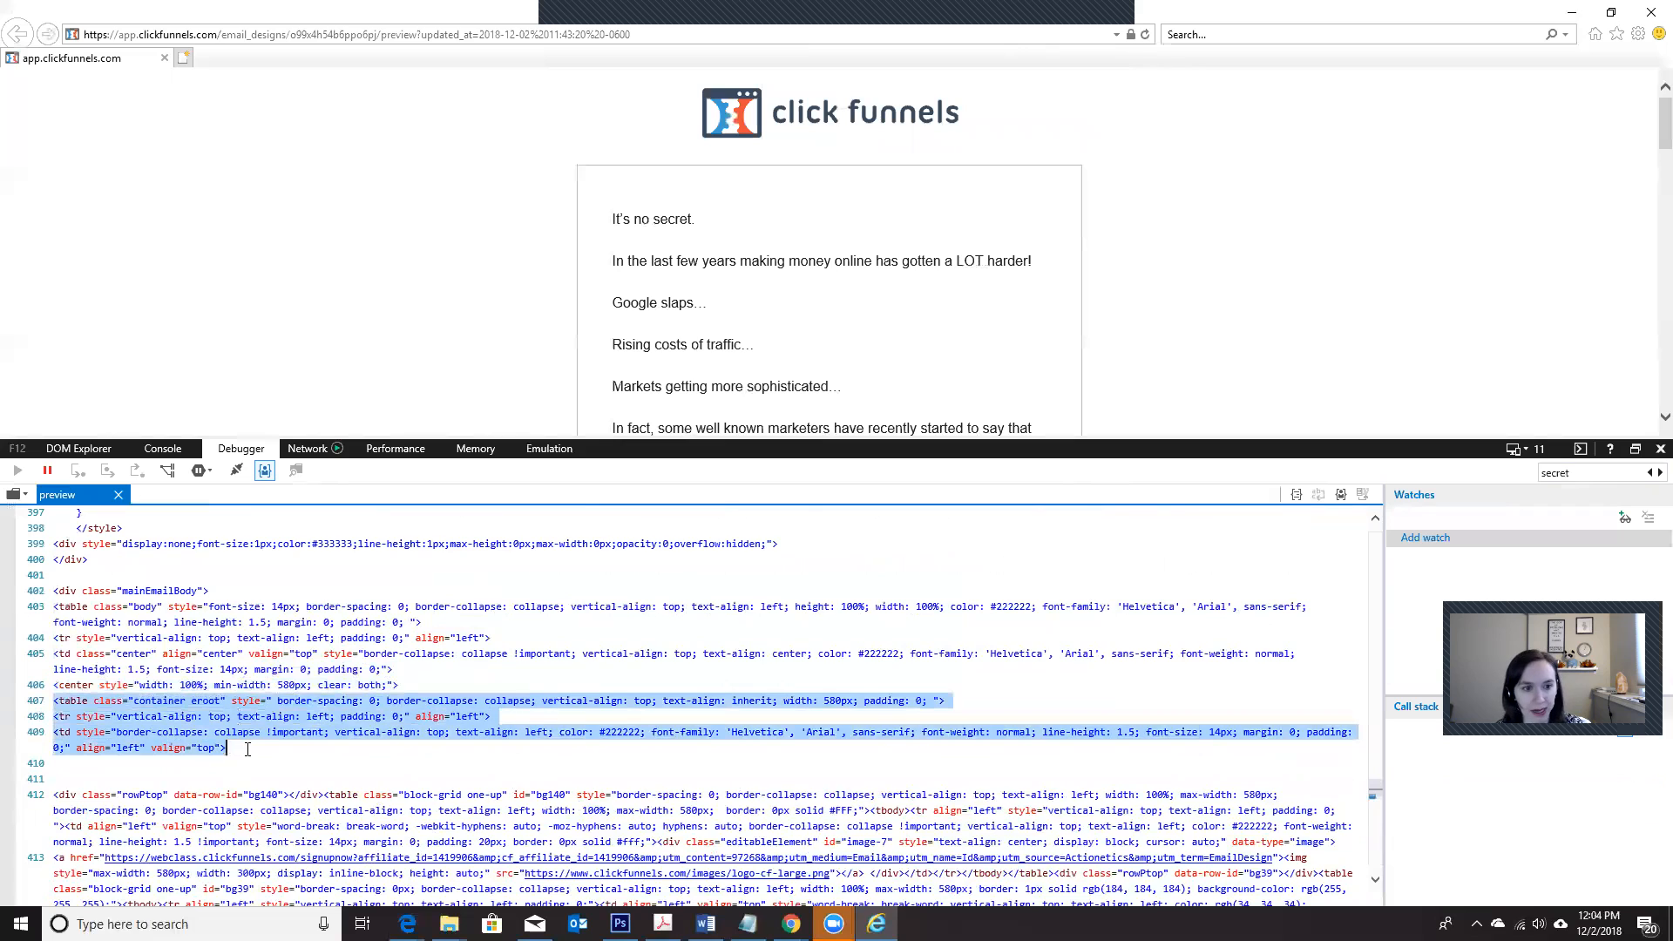
click(249, 750)
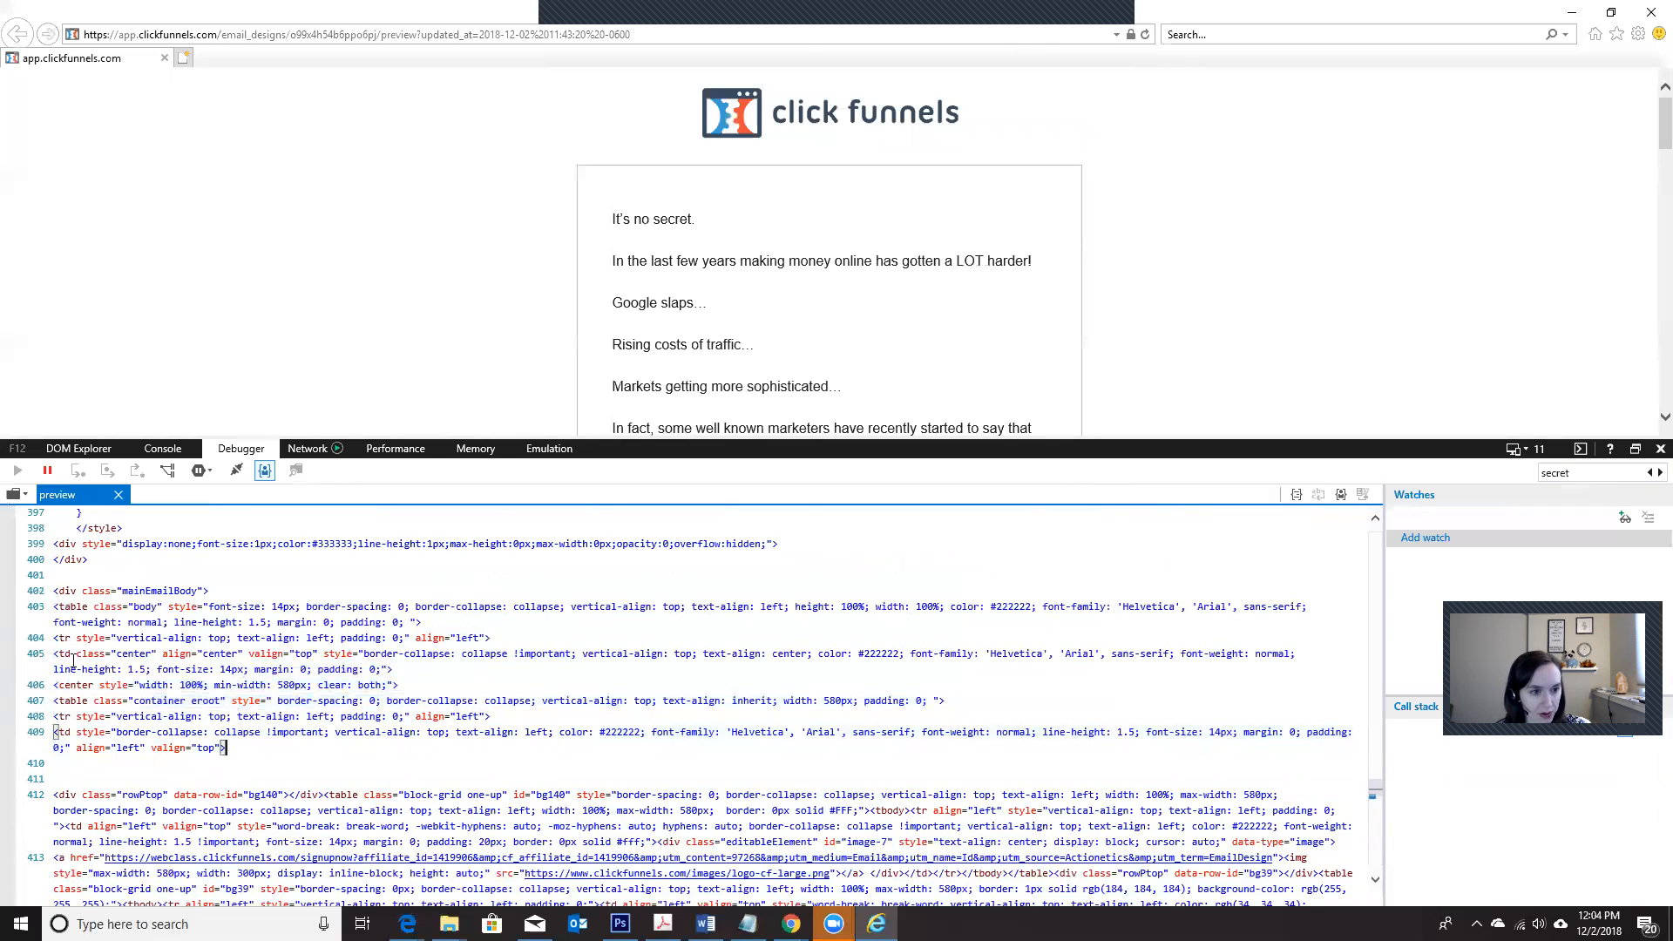
drag(56, 702, 360, 752)
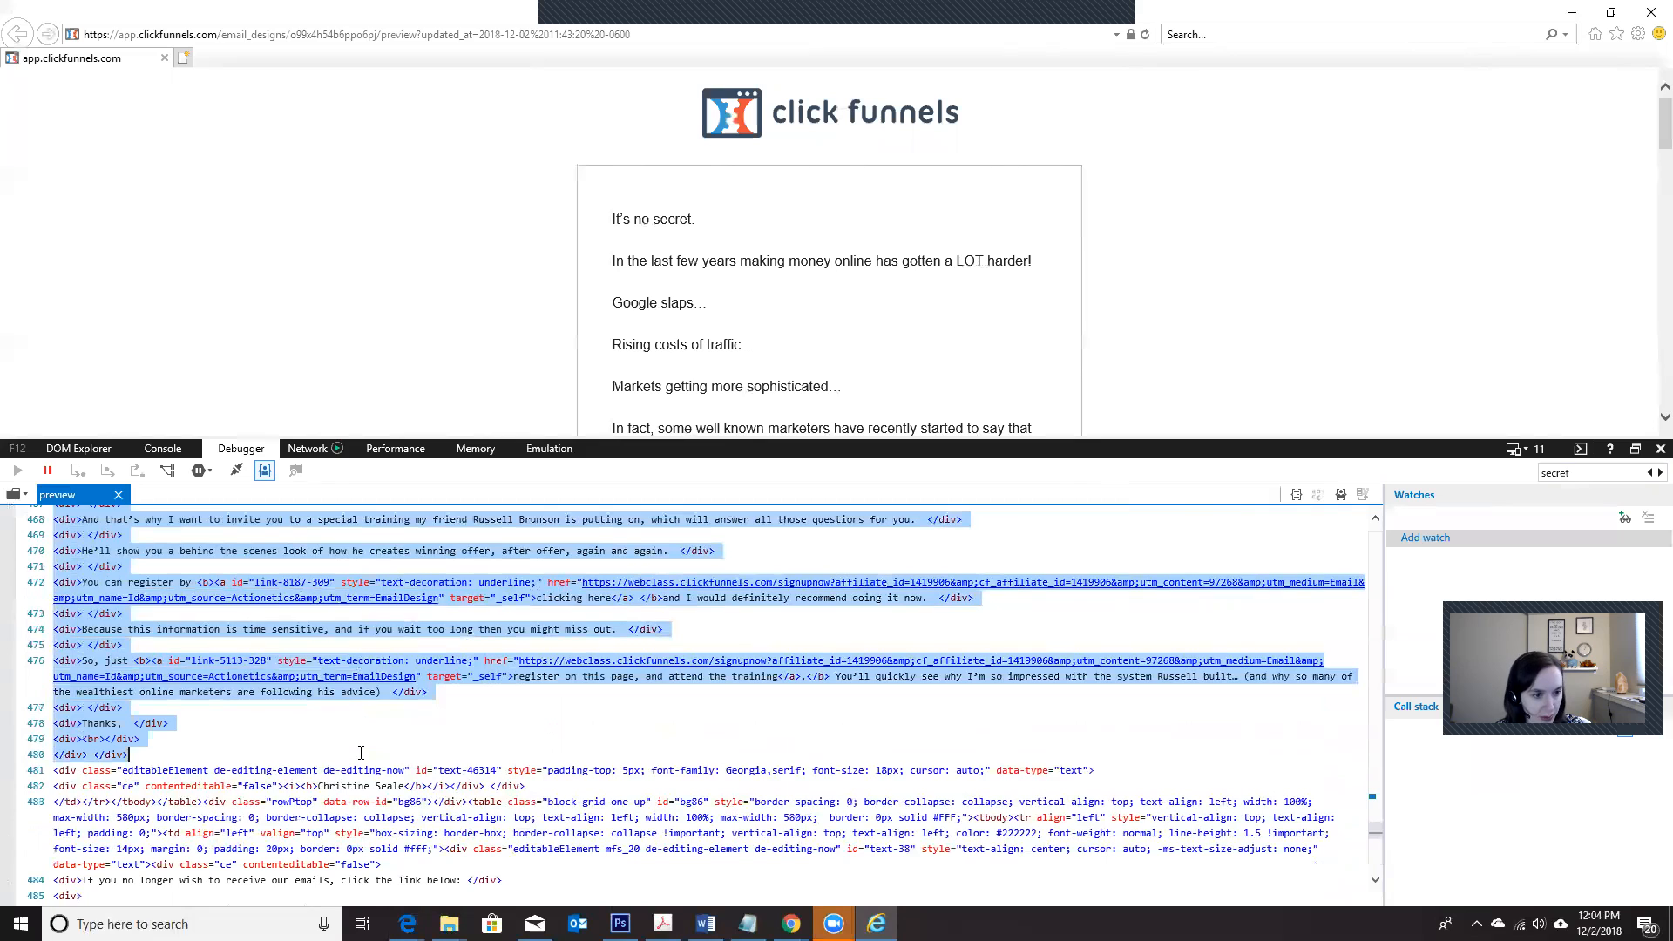
drag(361, 752, 205, 801)
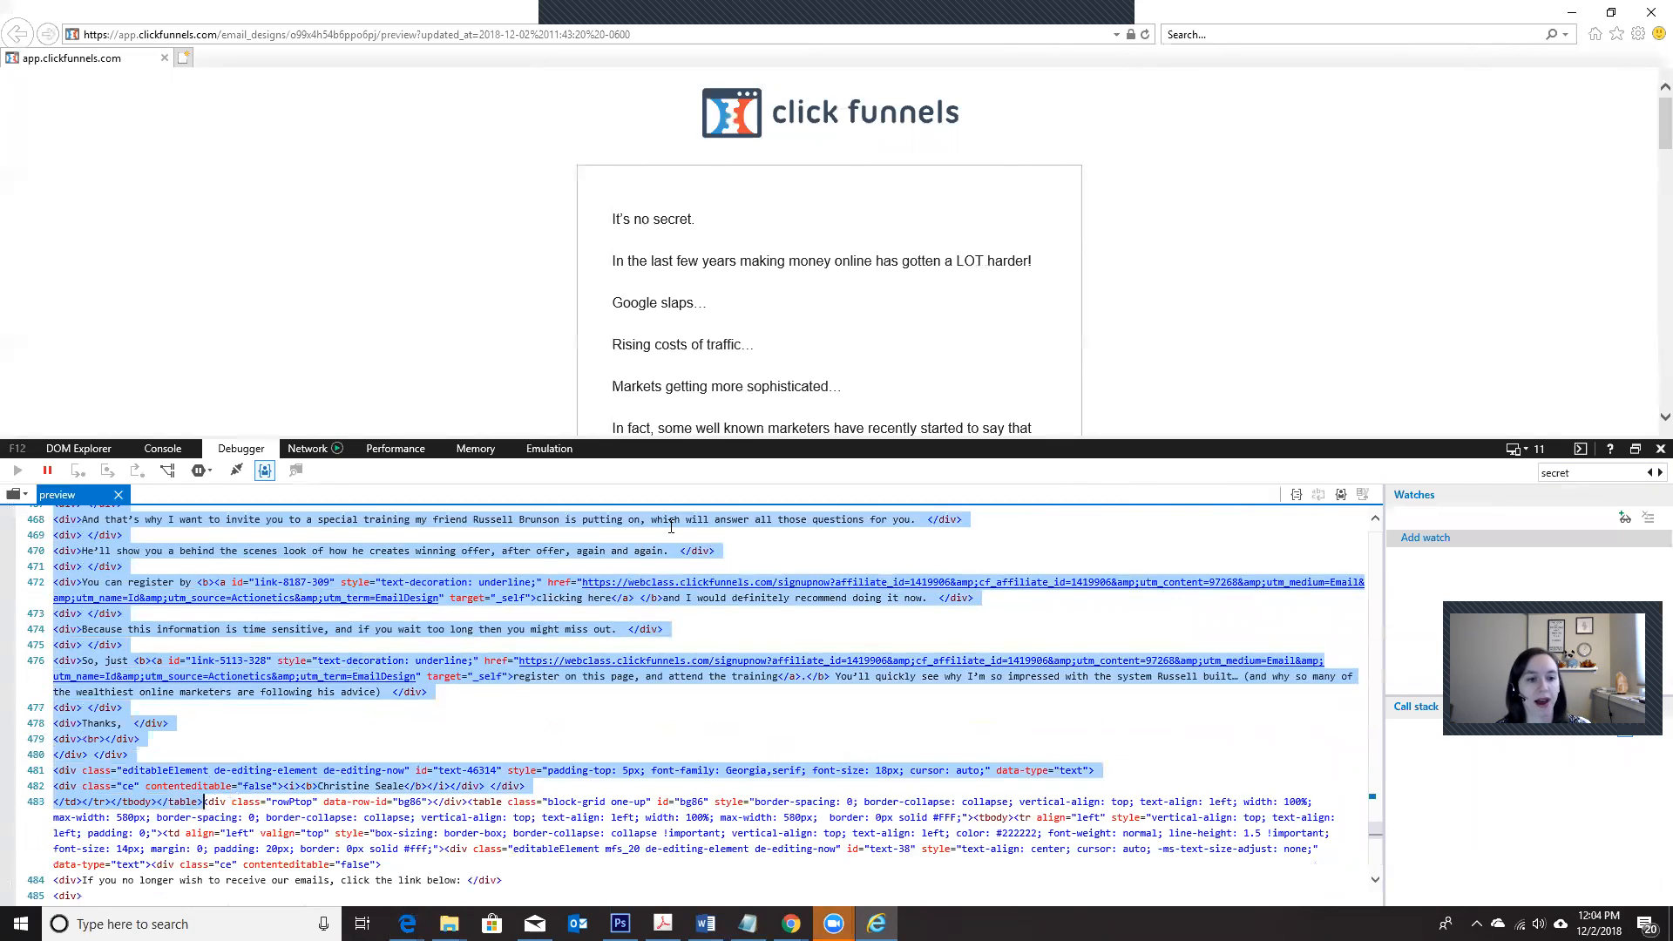
Step: Switch to Mailchimp, replace all code in the editor with the copied table HTML, save it, and review the rendered email
key(alt+Tab)
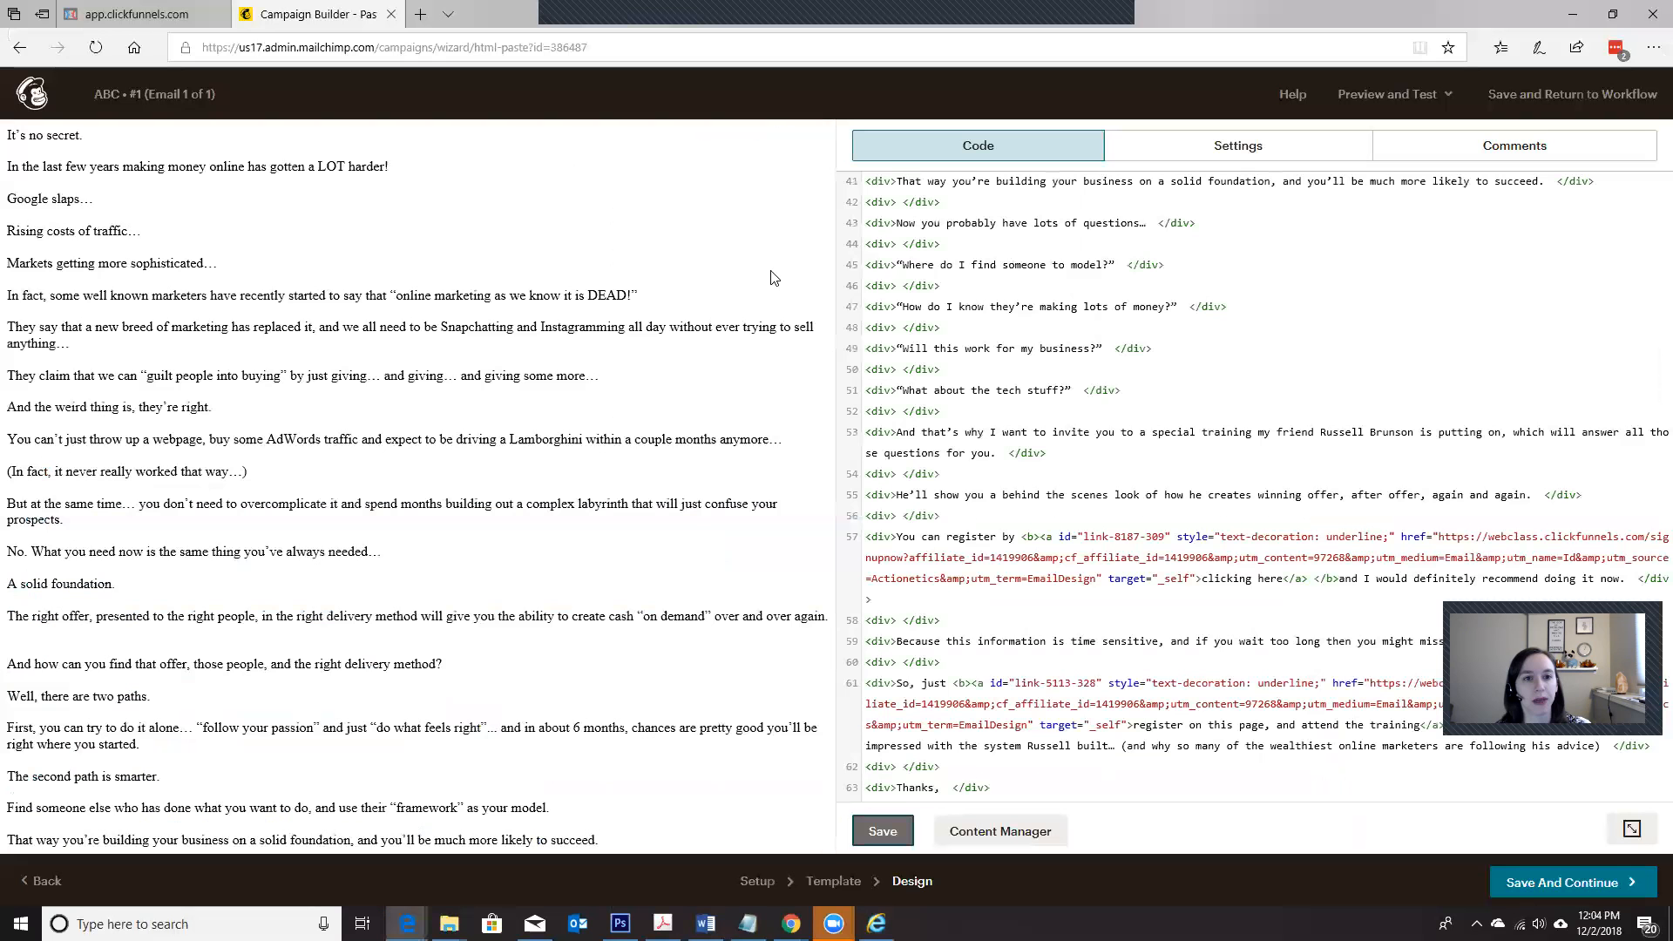
key(ctrl+a)
key(Delete)
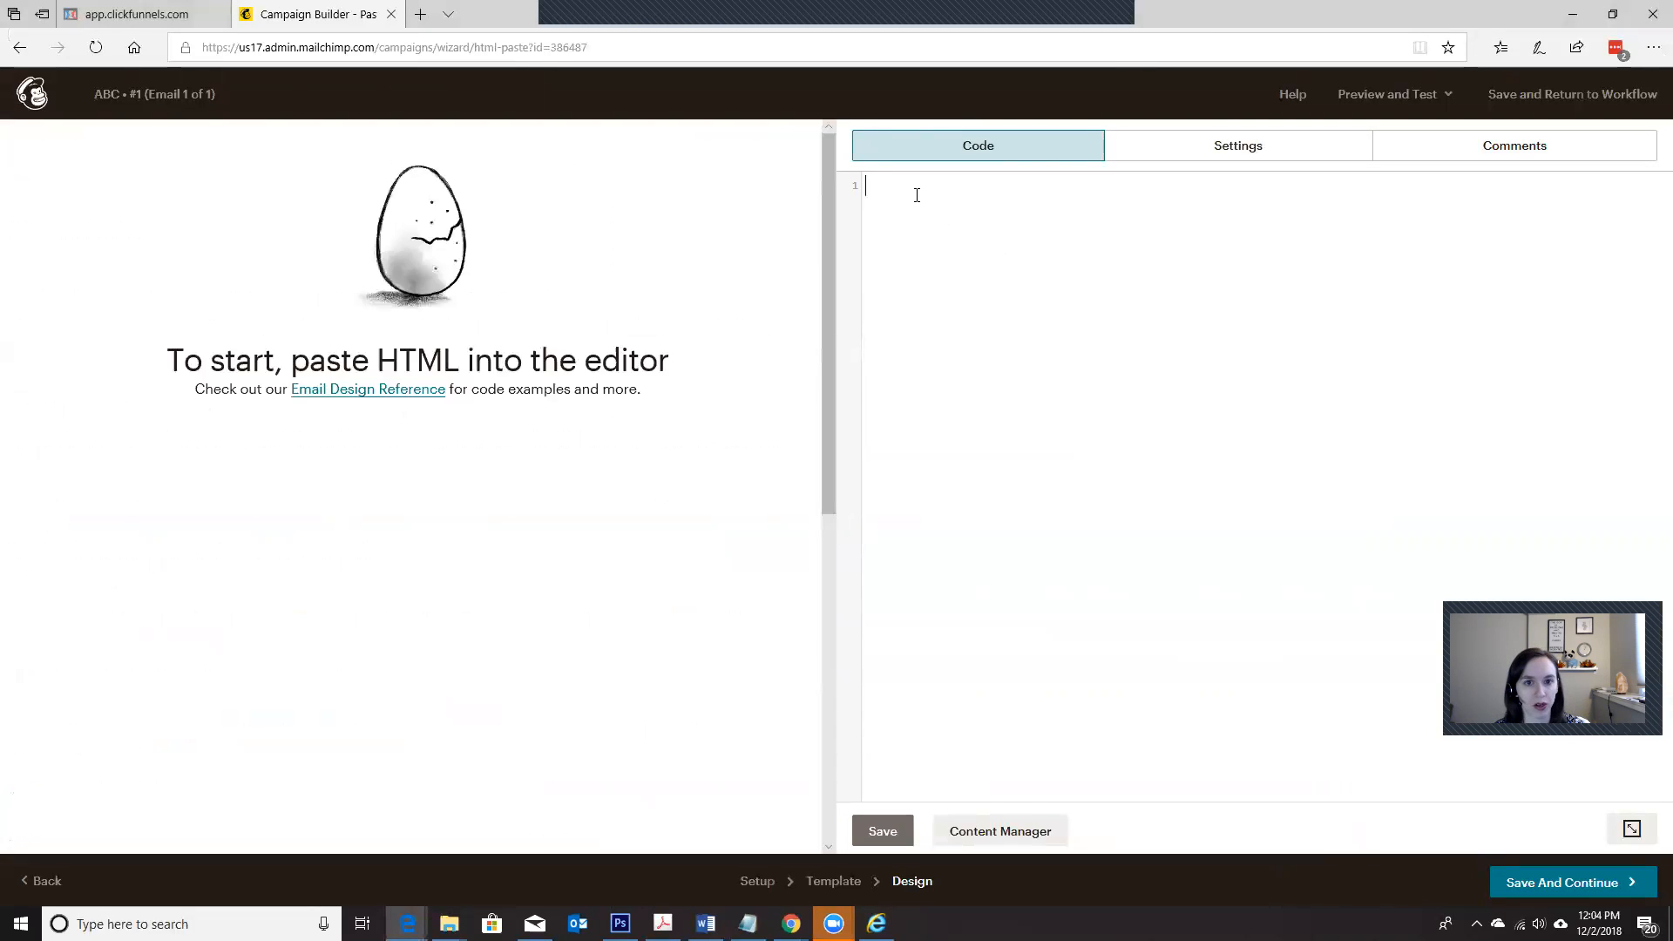
key(ctrl+v)
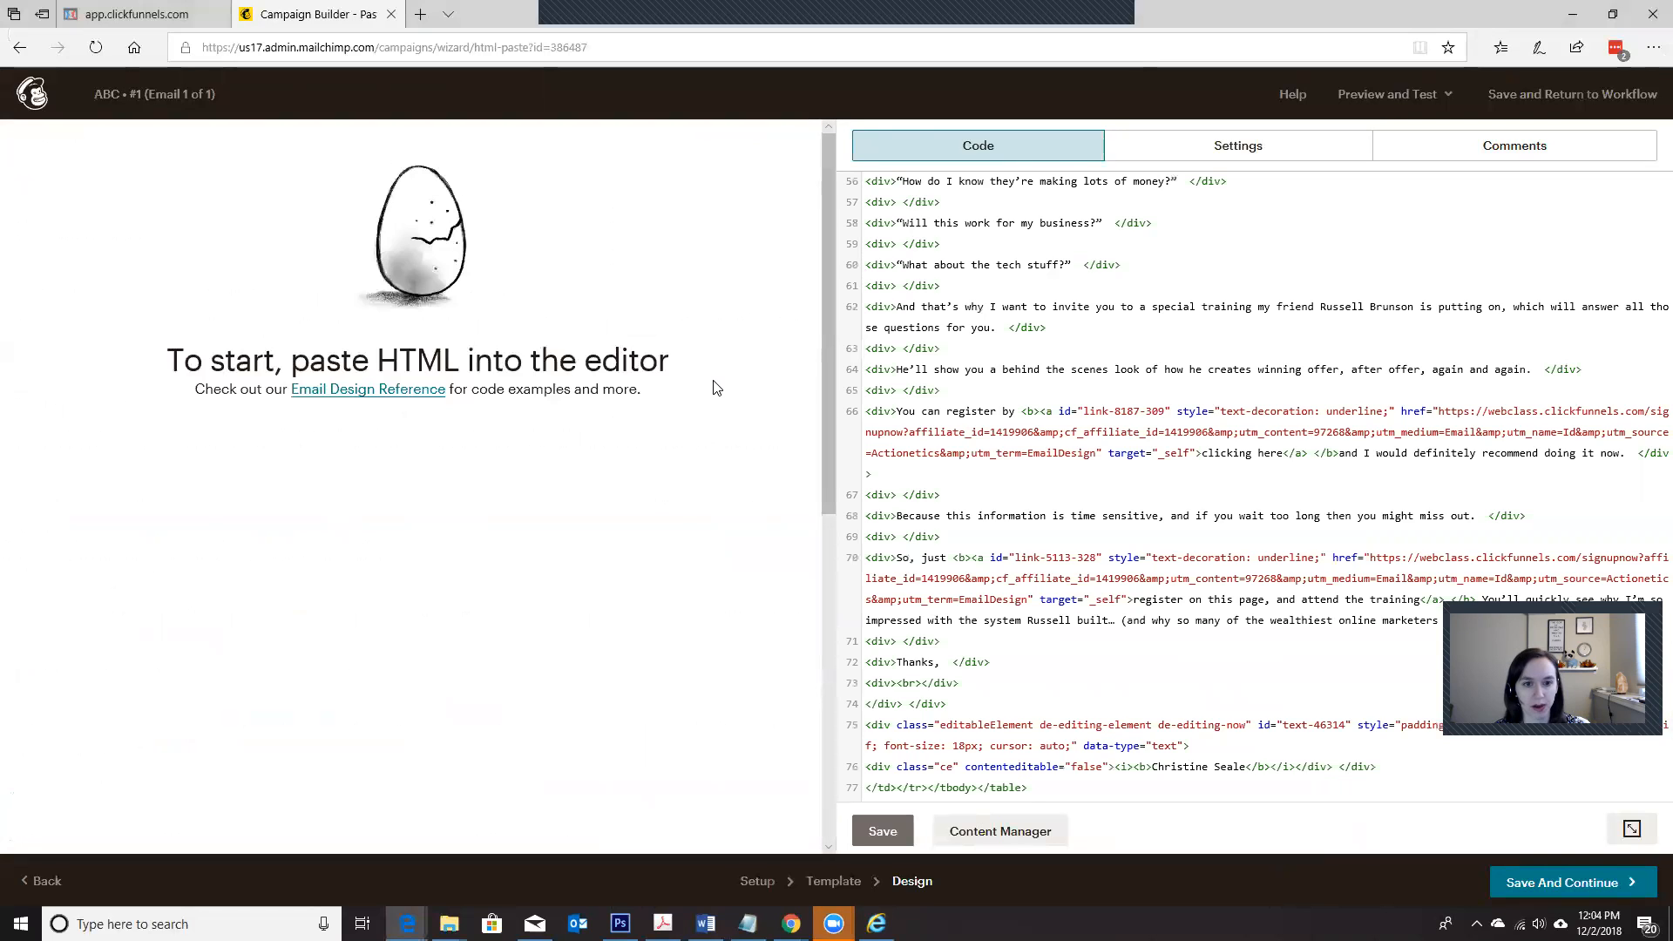
click(883, 833)
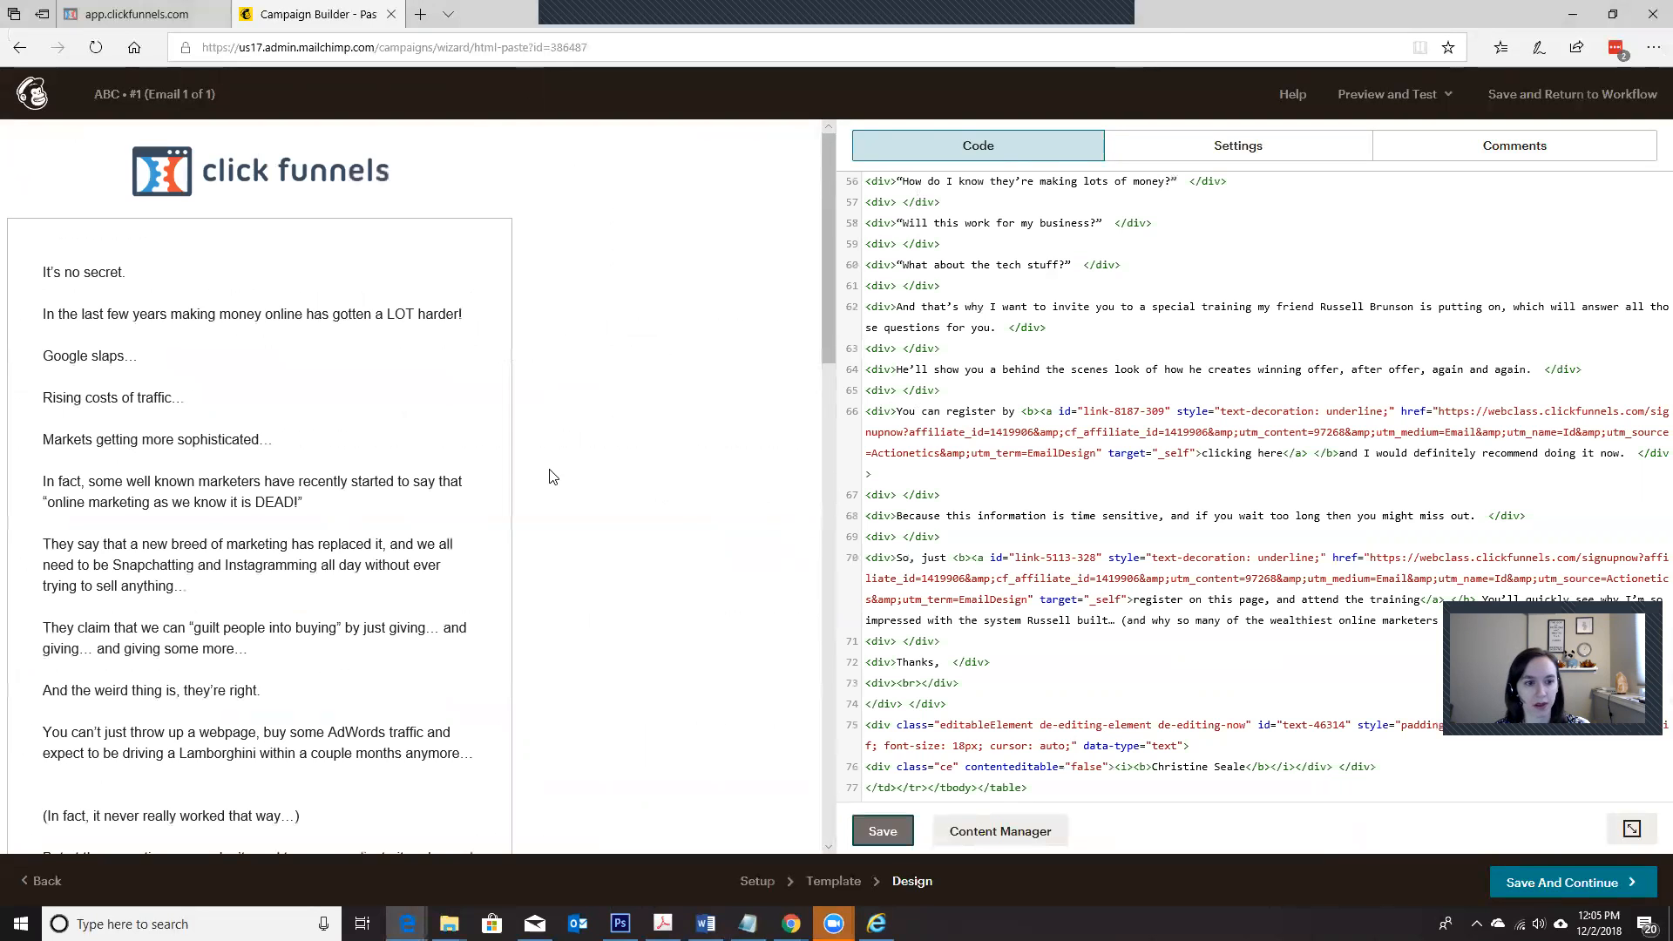
scroll(554, 478, down, 15)
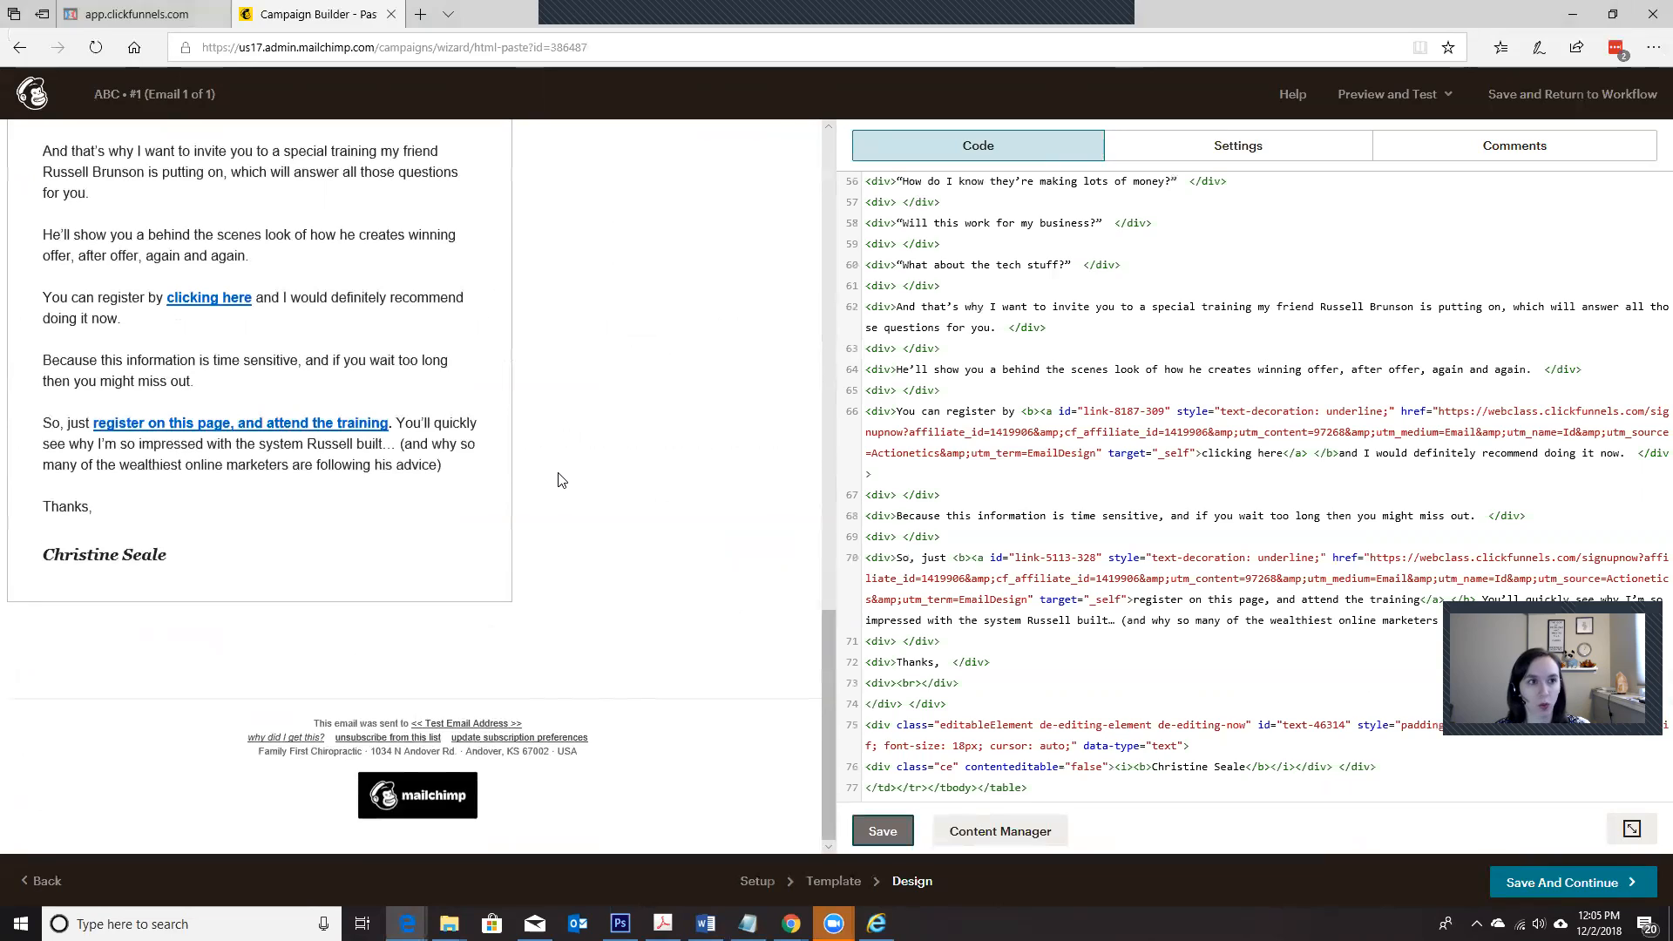
Step: Go back to the preview's source code and copy the opening center tag just above the "container eroot" table
key(alt+Tab)
scroll(437, 674, up, 15)
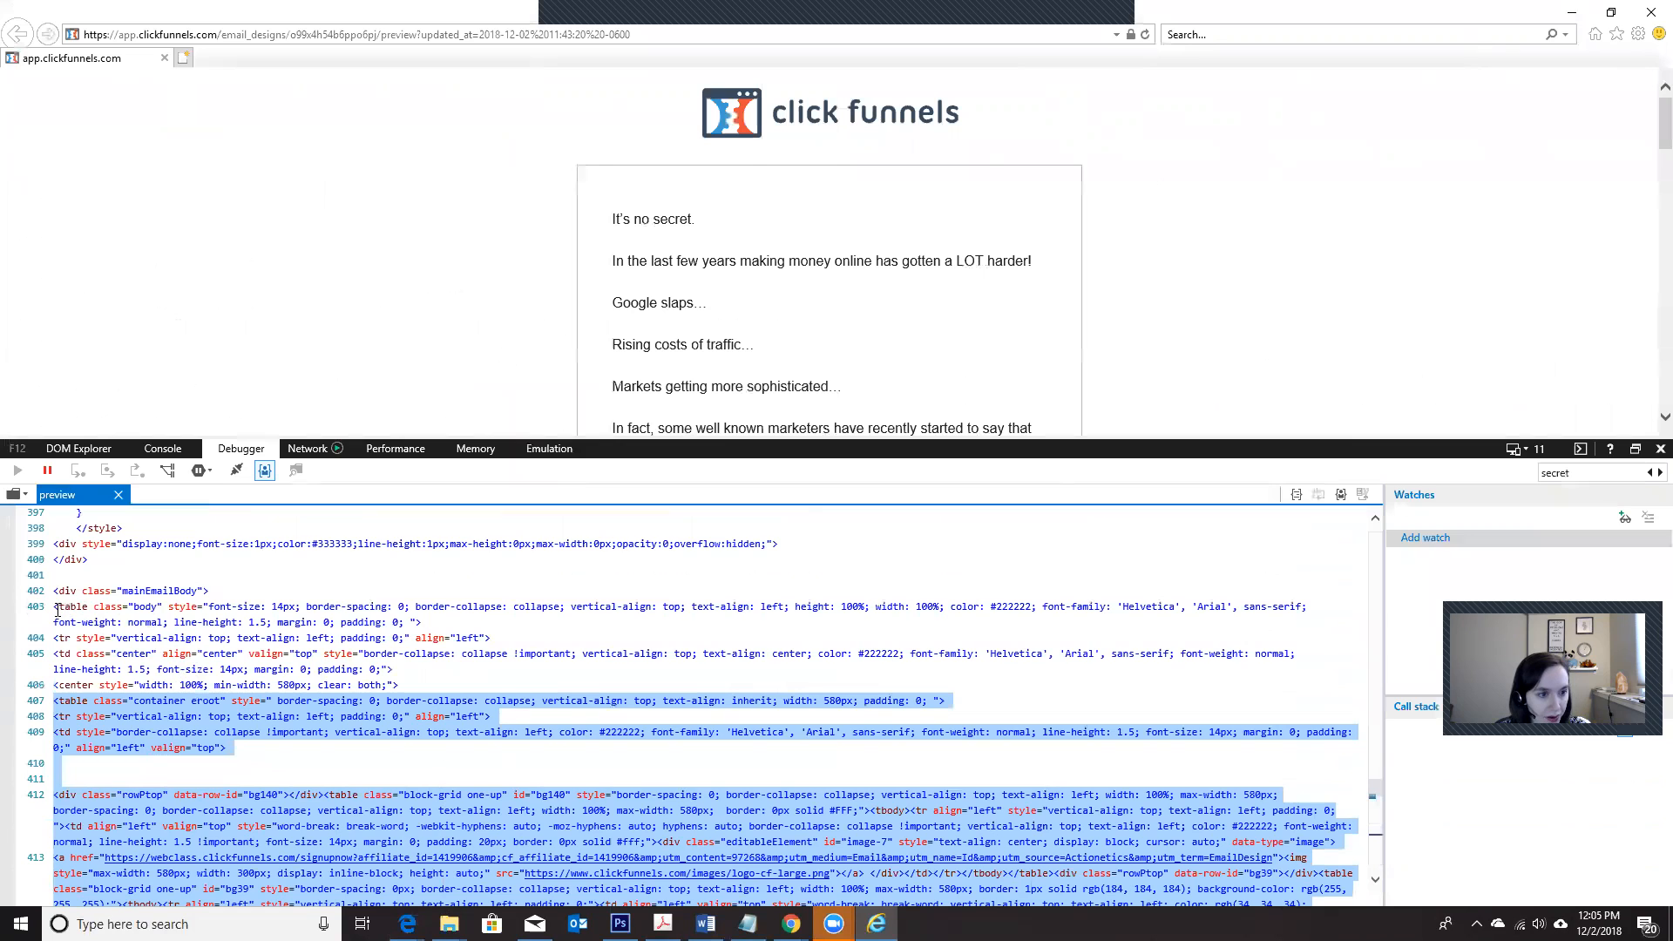
drag(56, 607, 201, 697)
click(169, 685)
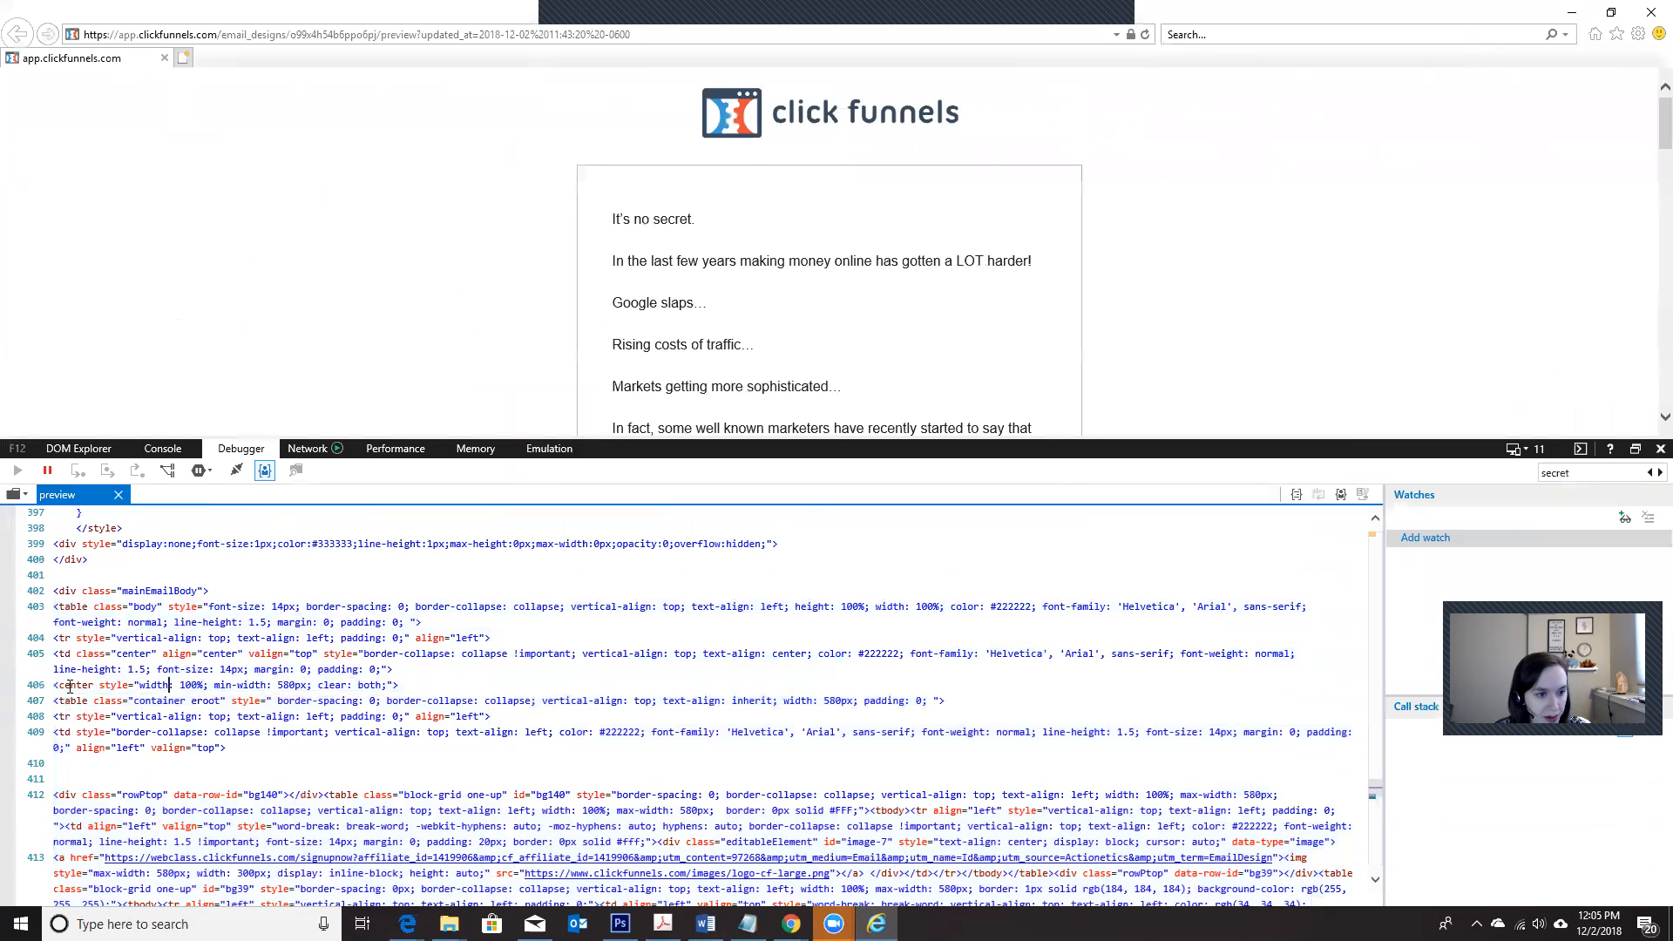
drag(56, 686, 426, 688)
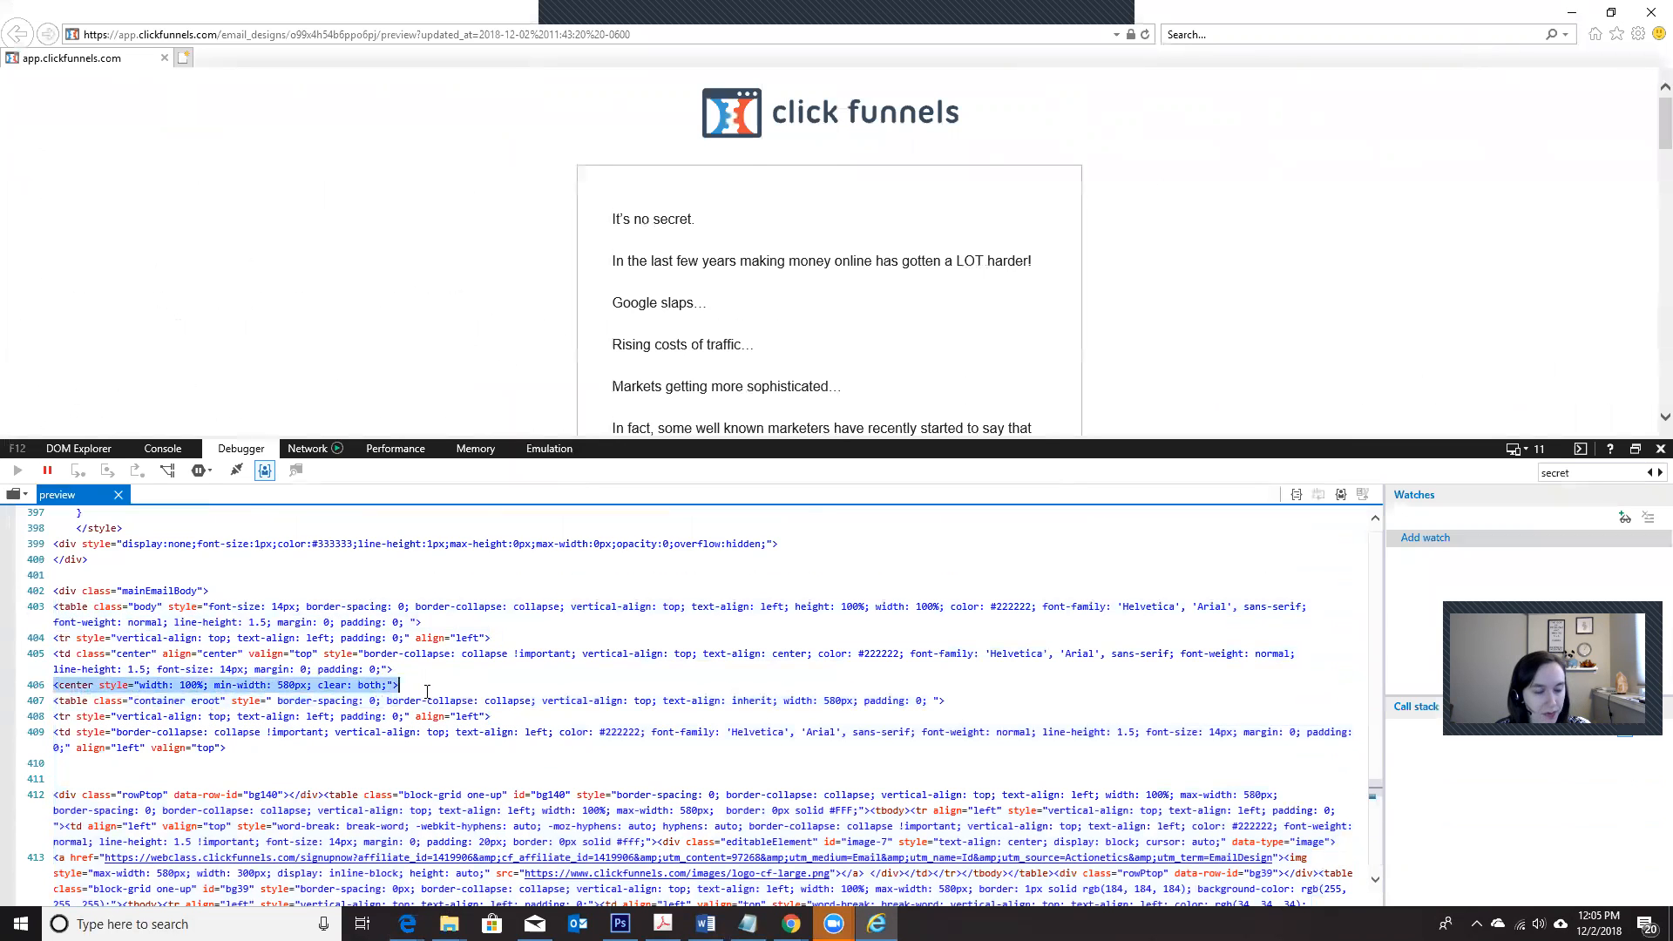
Step: In Mailchimp, wrap the email code in the copied center tag, adding </center> after the final </table>
key(alt+Tab)
scroll(994, 453, up, 1)
scroll(993, 453, up, 5)
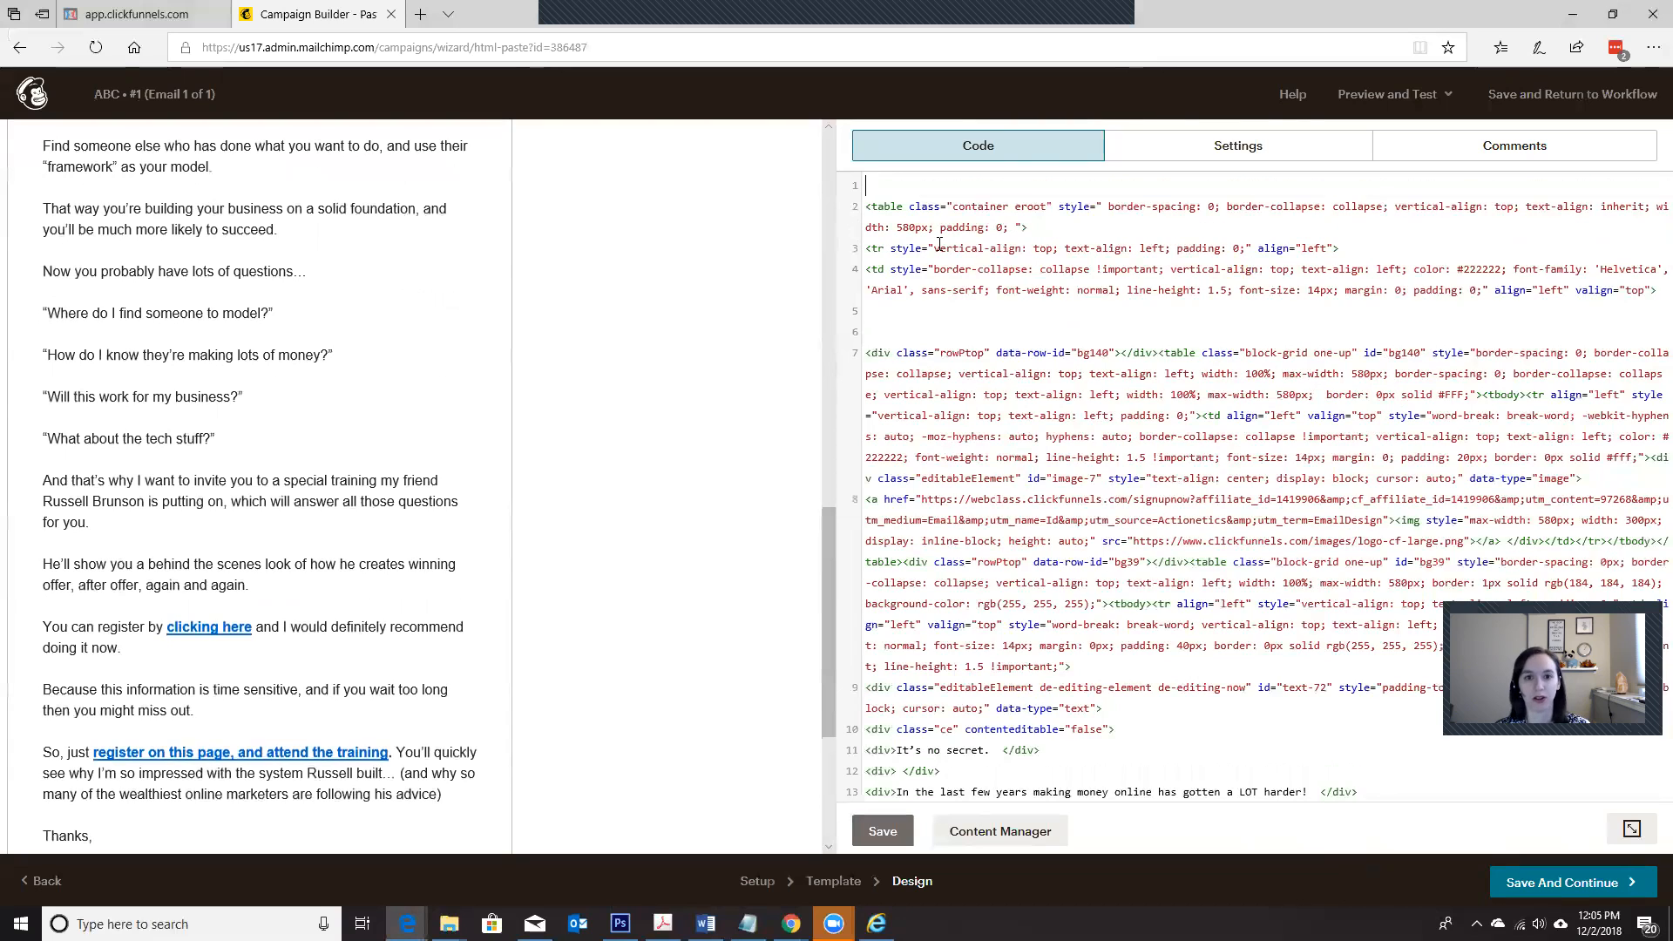
scroll(1057, 456, down, 5)
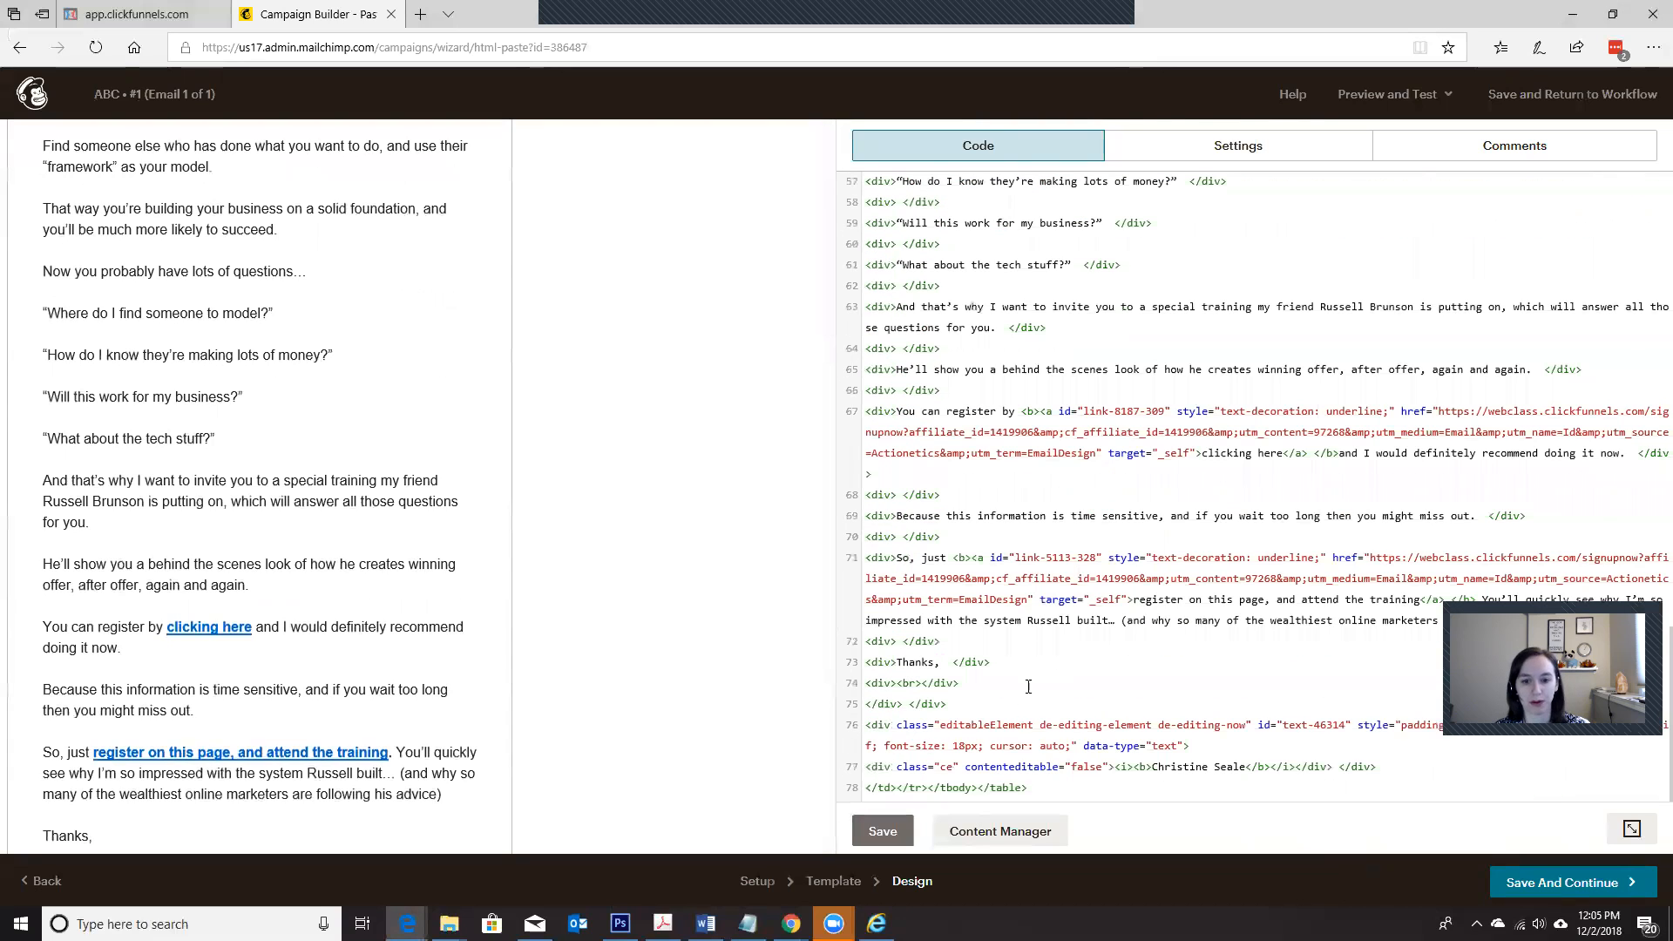
click(1059, 787)
text(</center>)
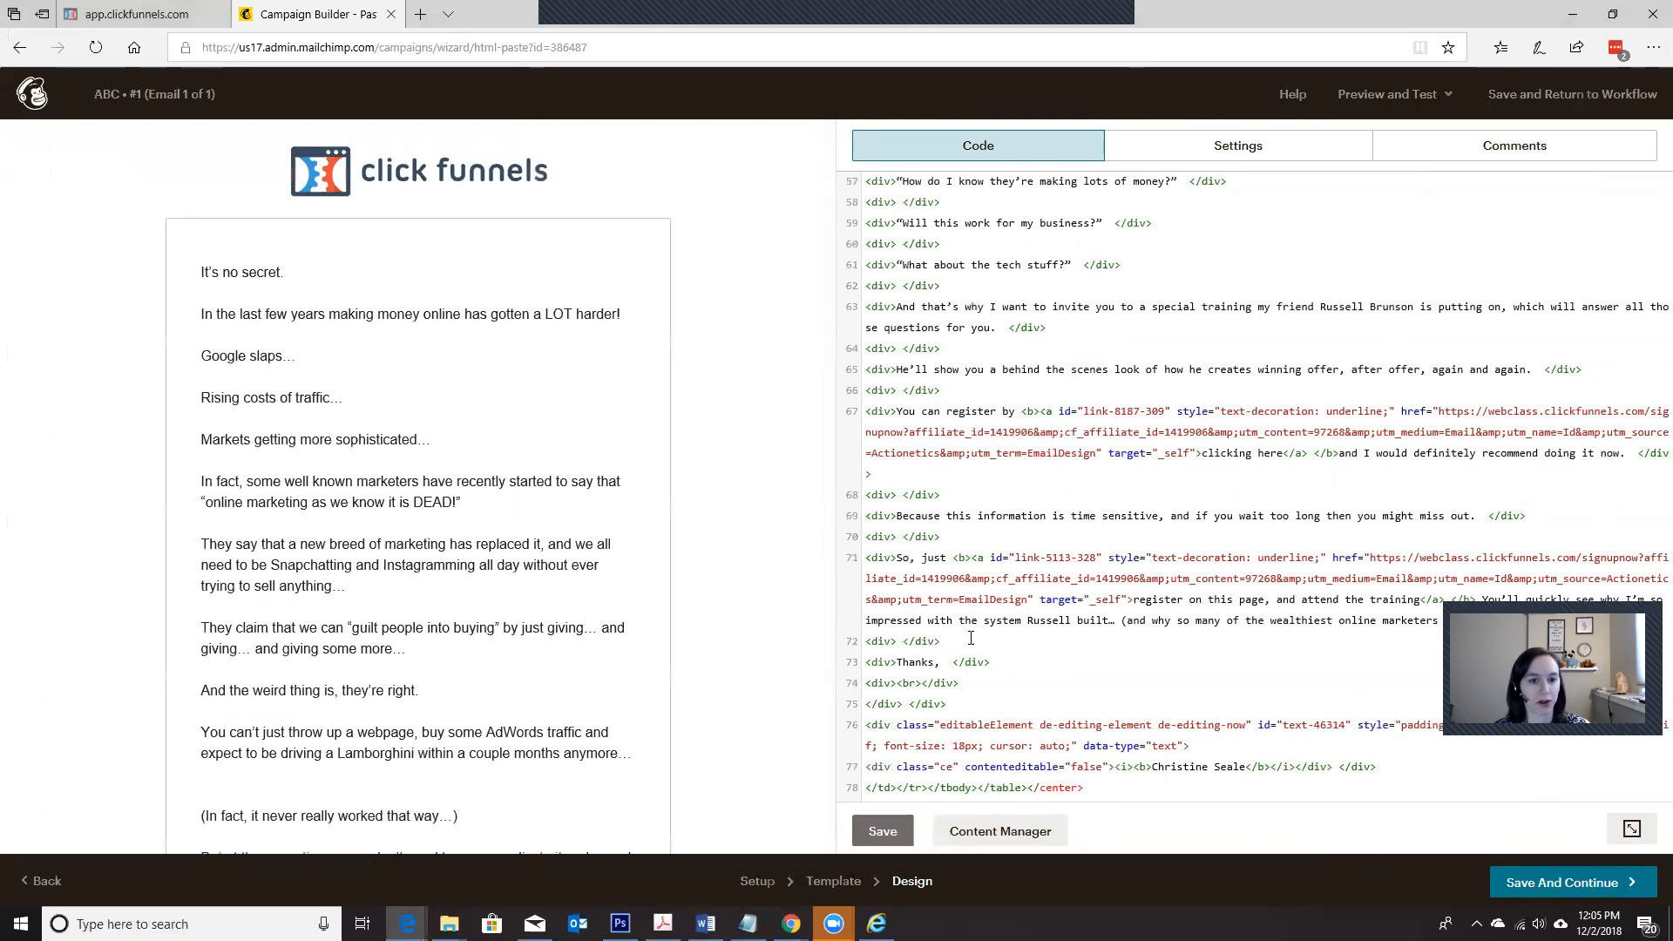
Step: Save the centered email code, review the rendered email from top to footer, and continue to the ABC workflow overview
click(879, 833)
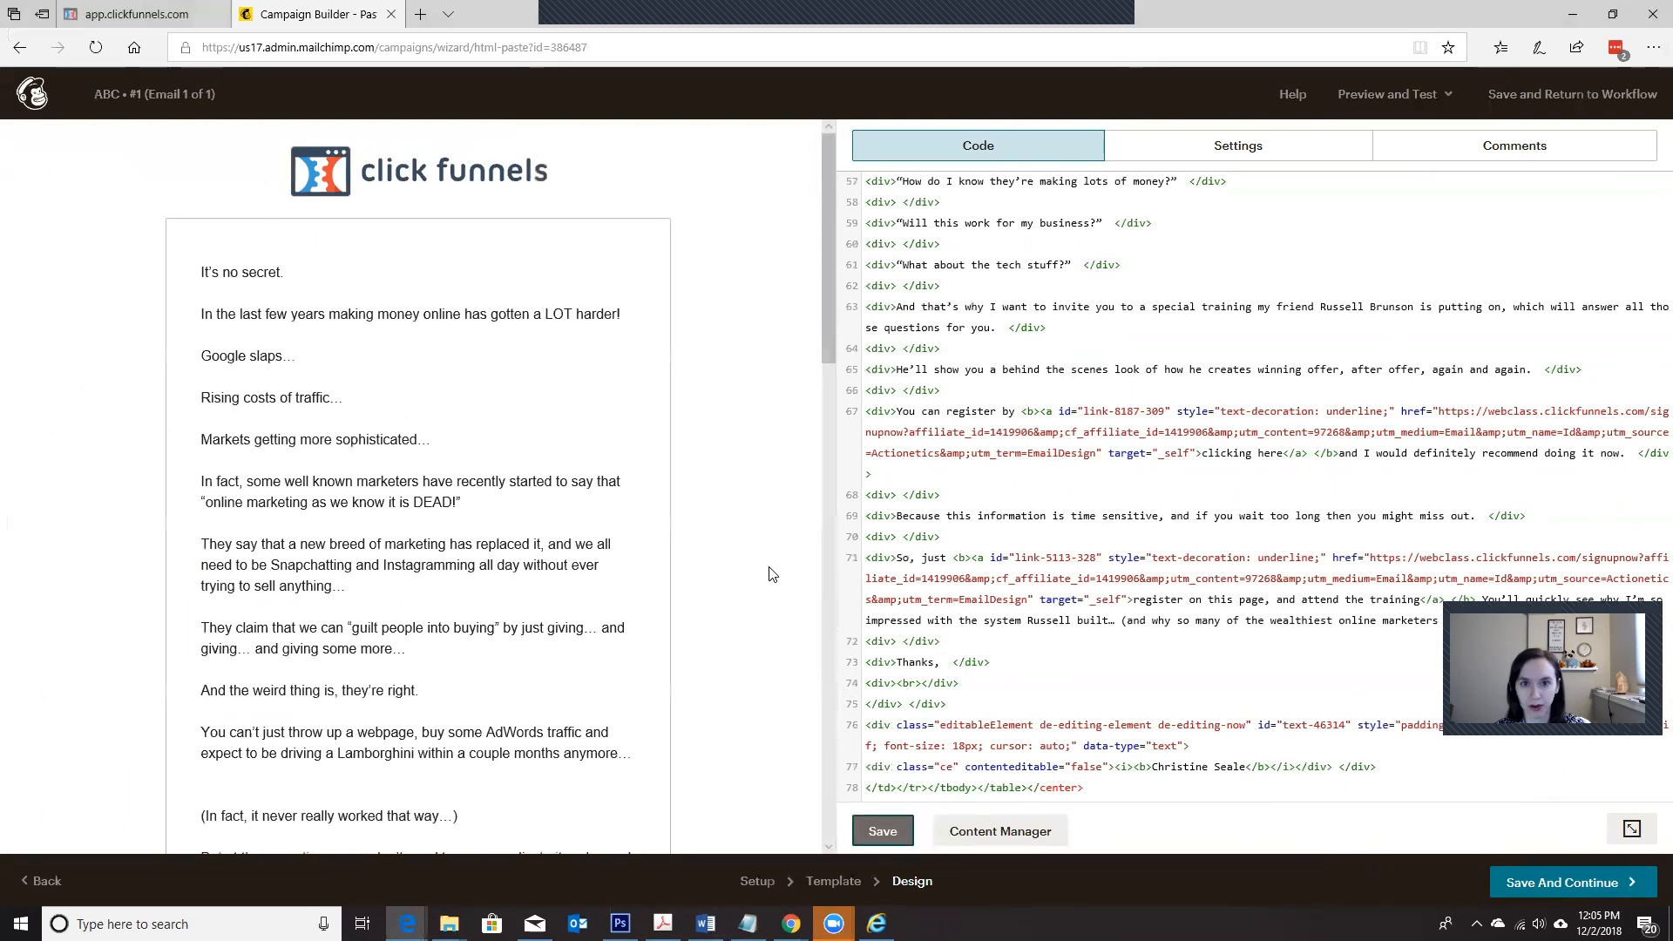
scroll(771, 574, down, 15)
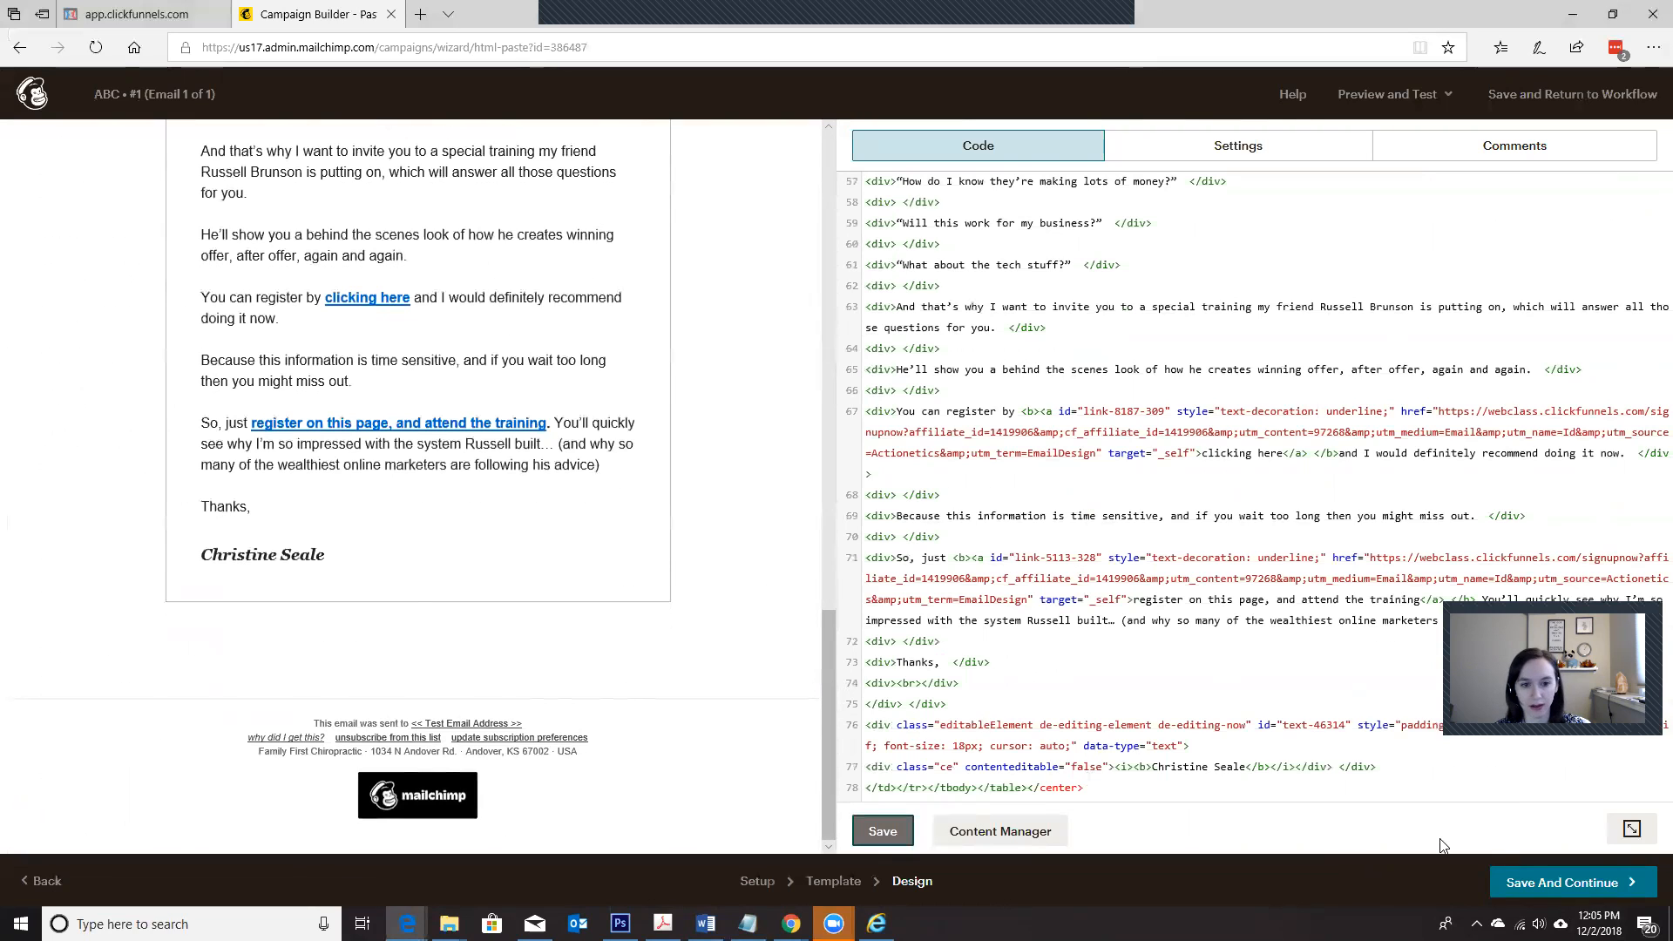
scroll(684, 650, up, 10)
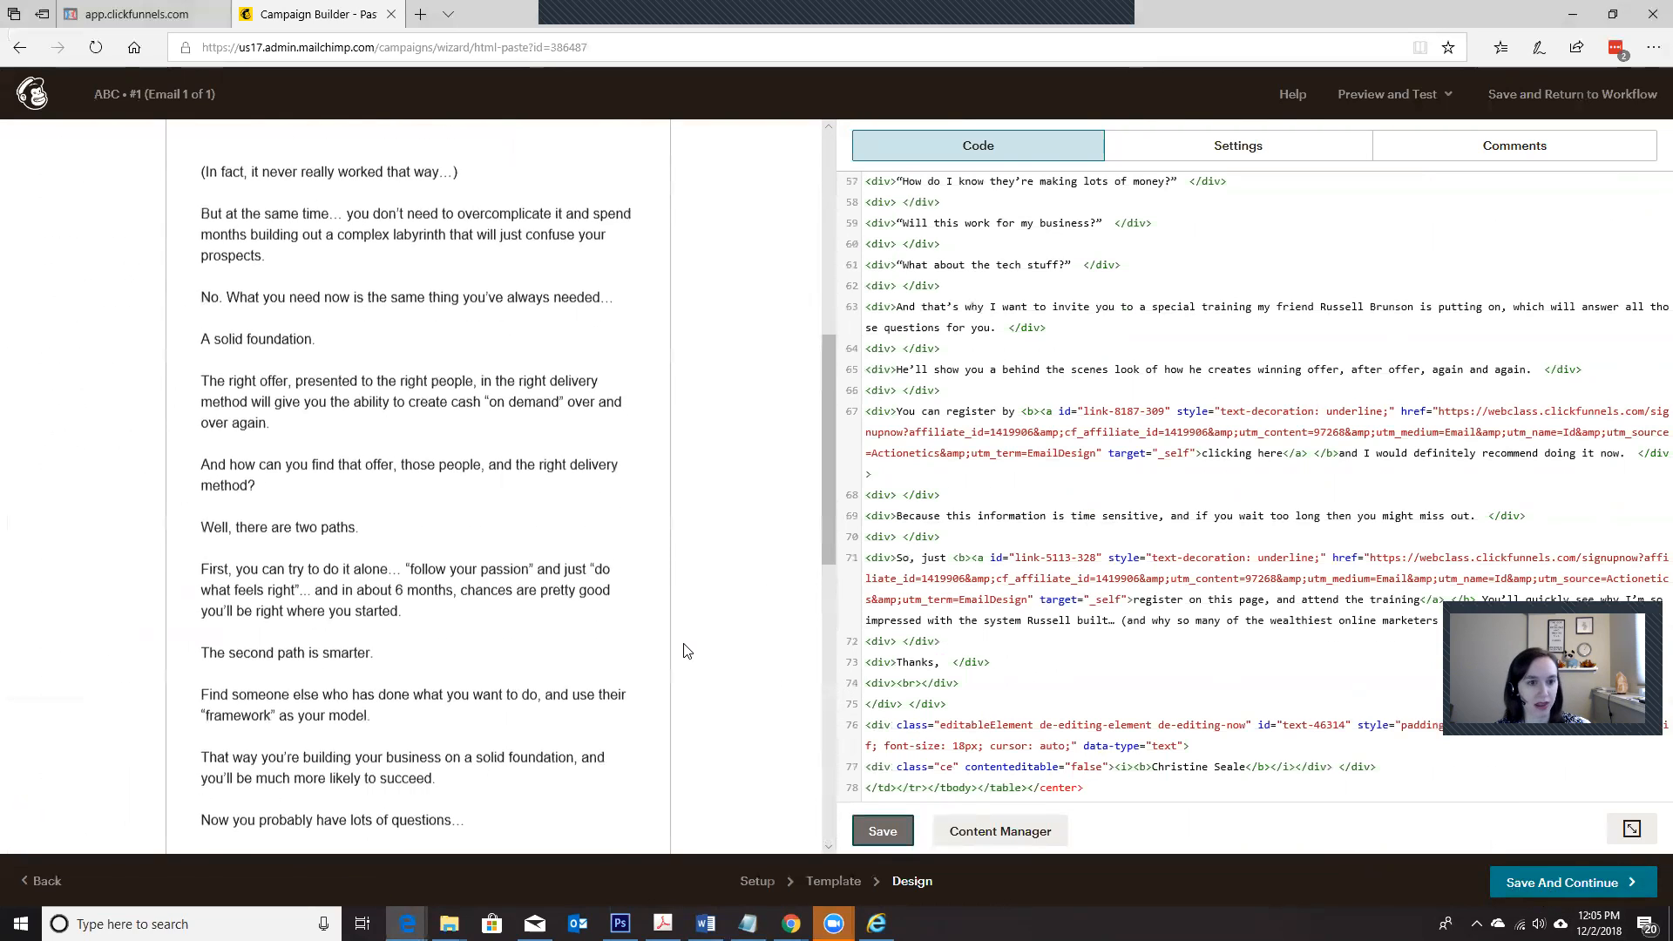
scroll(684, 650, up, 8)
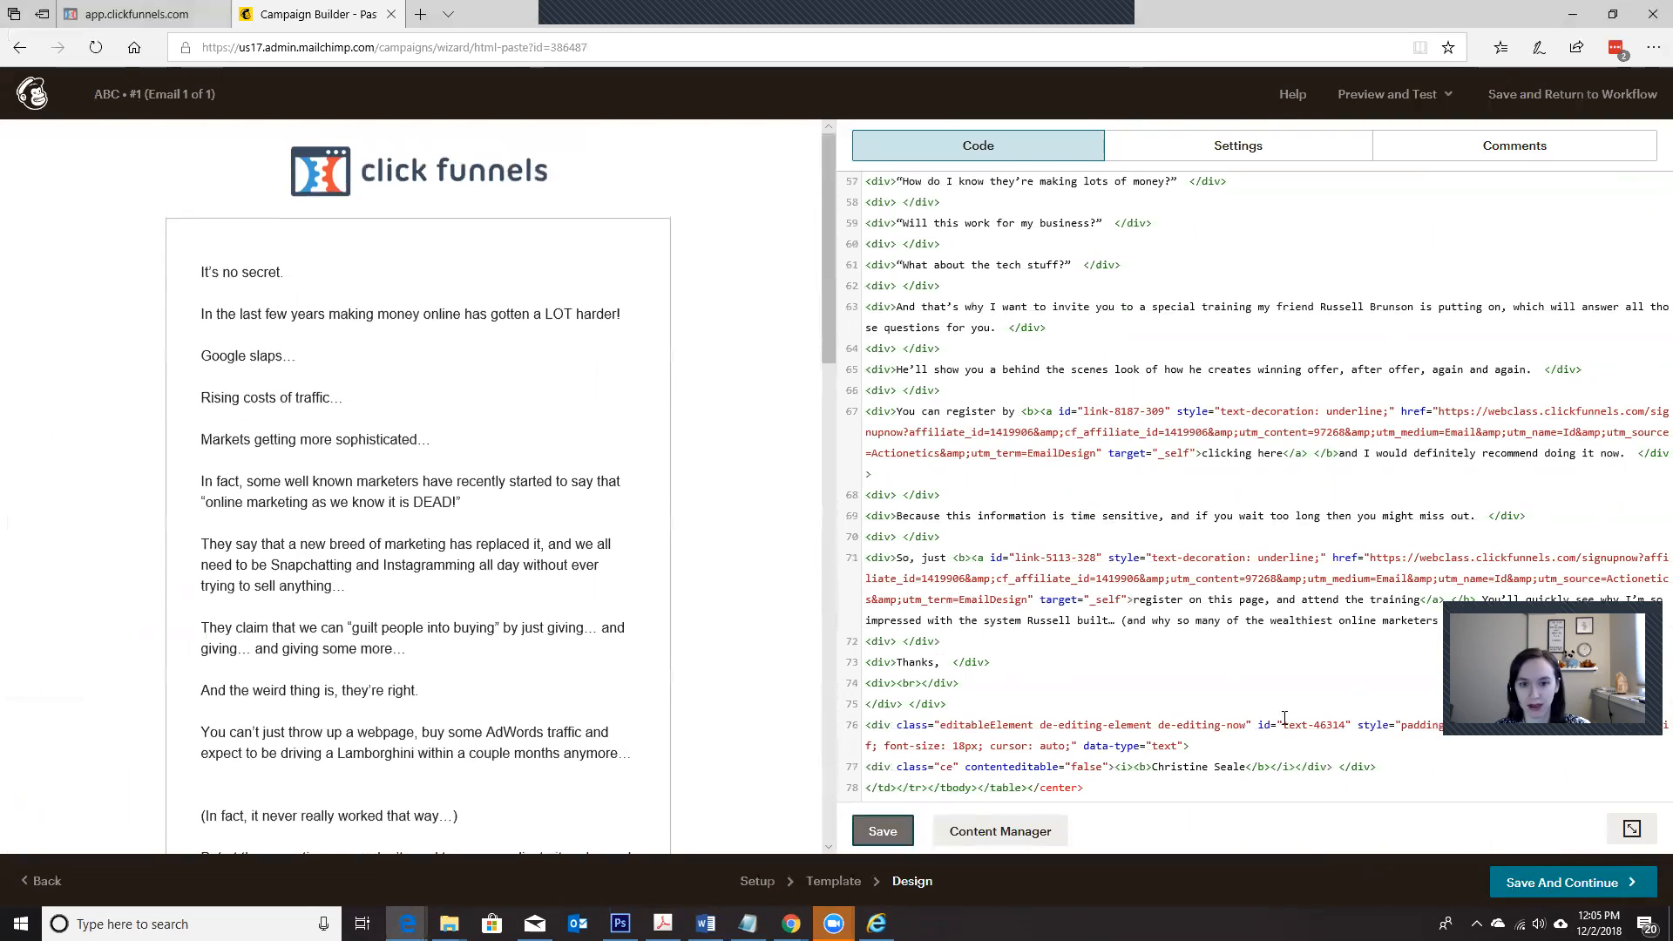
click(1590, 887)
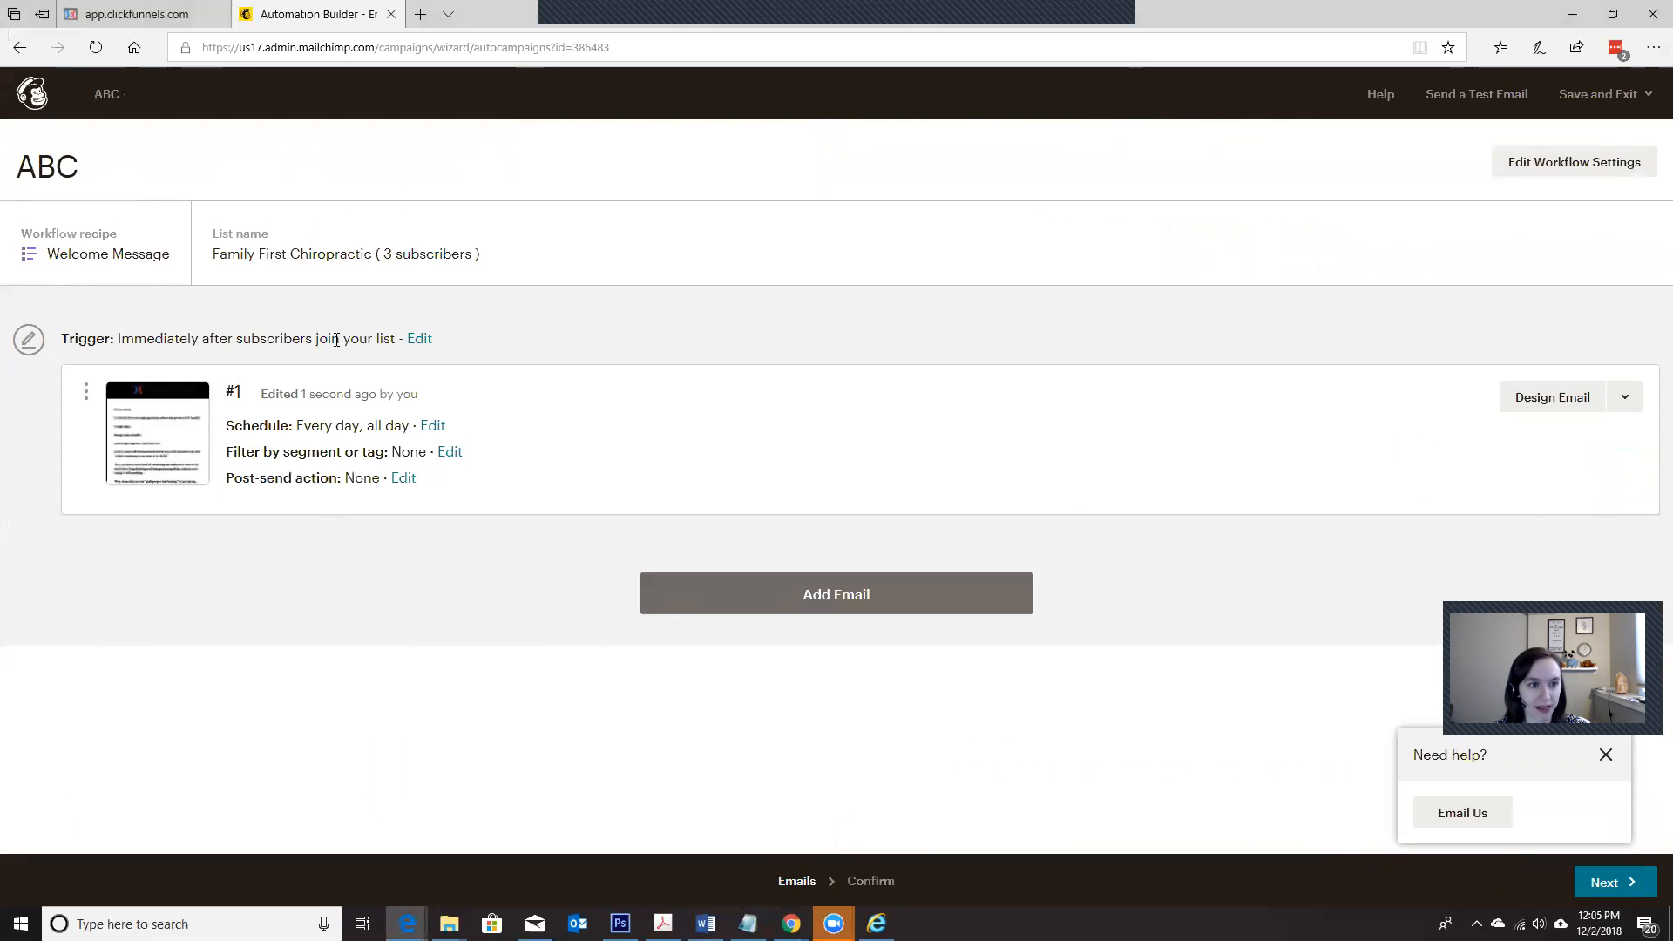
Step: Add a second email to the ABC workflow and dismiss the help pop-up
click(780, 597)
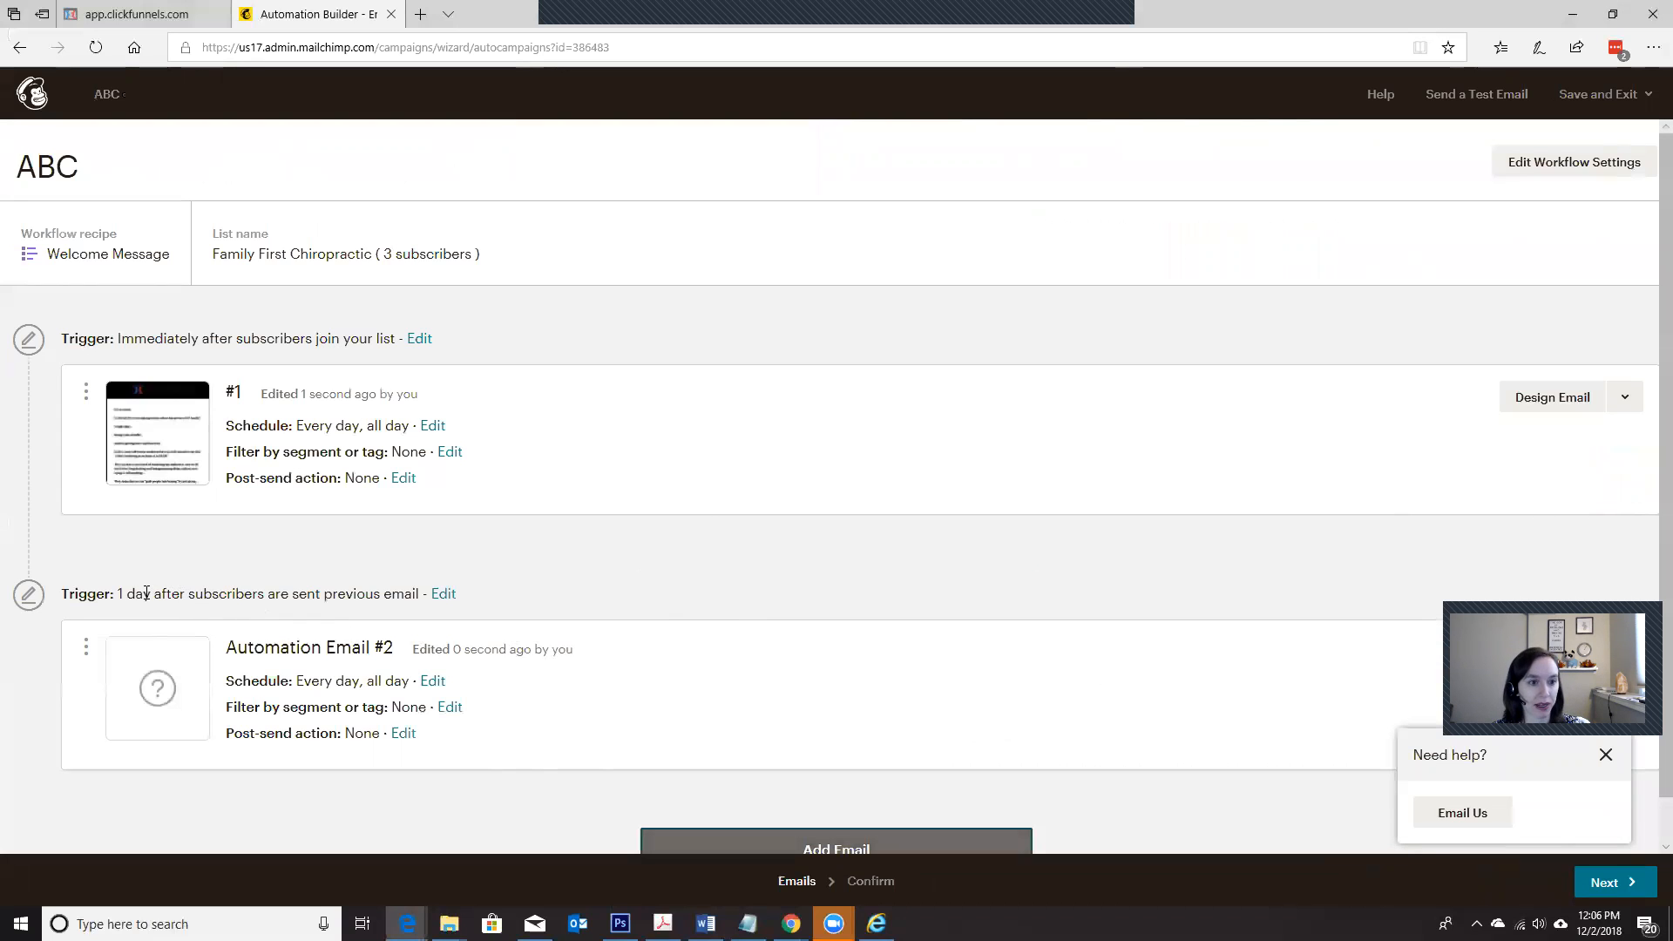
click(114, 594)
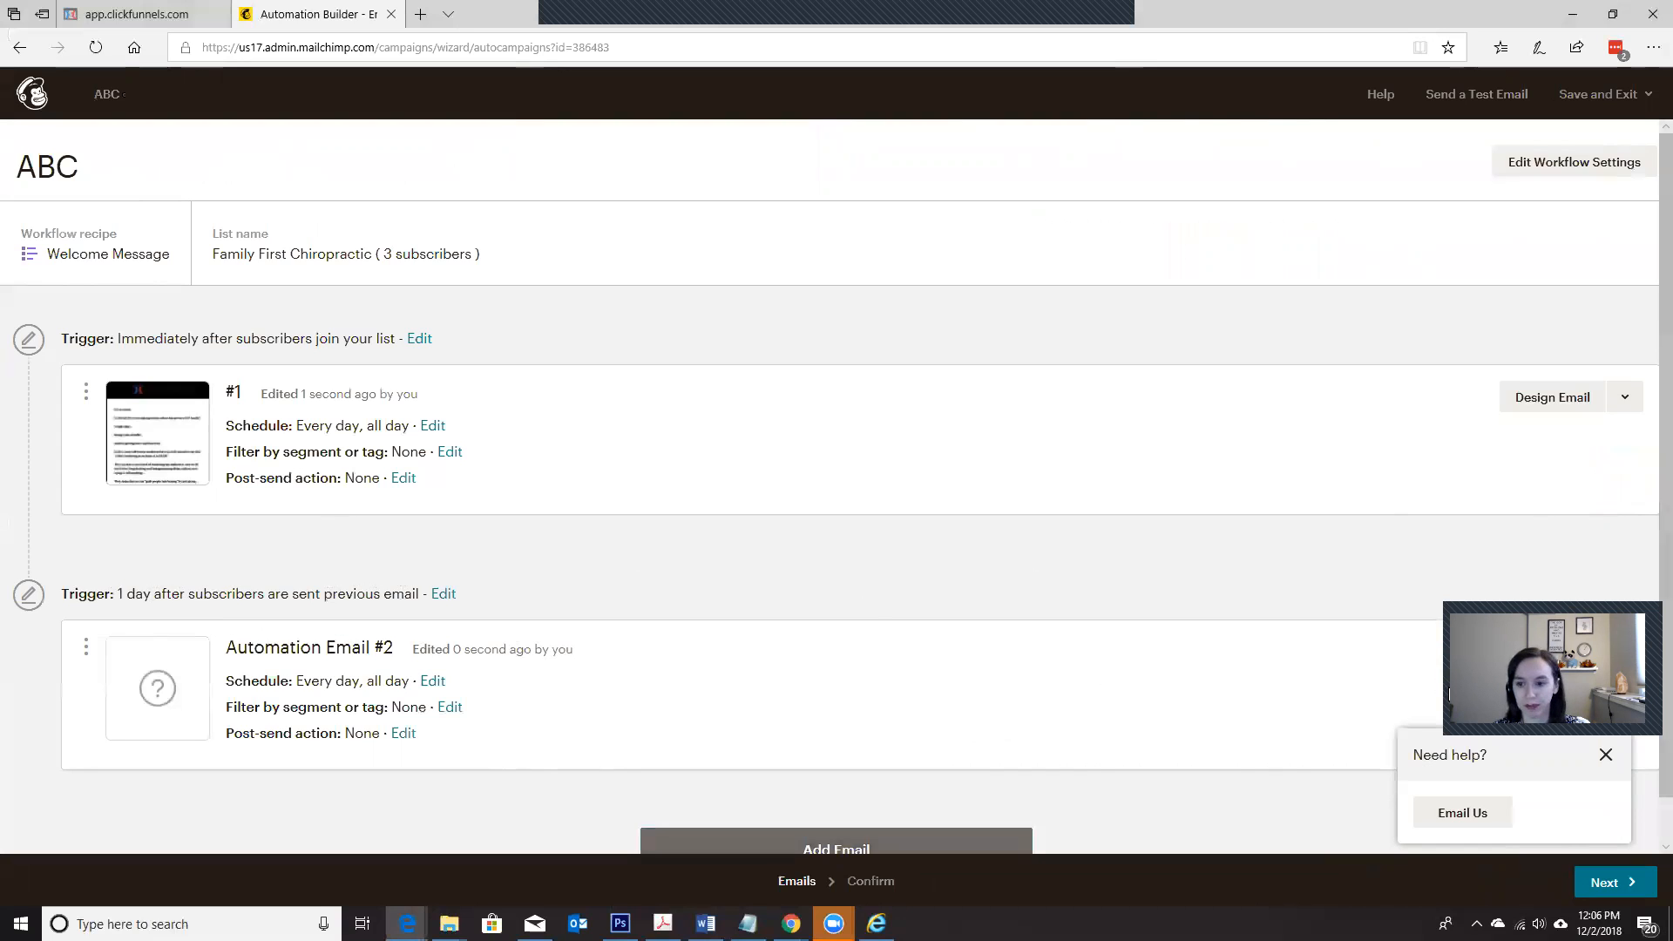
click(1606, 754)
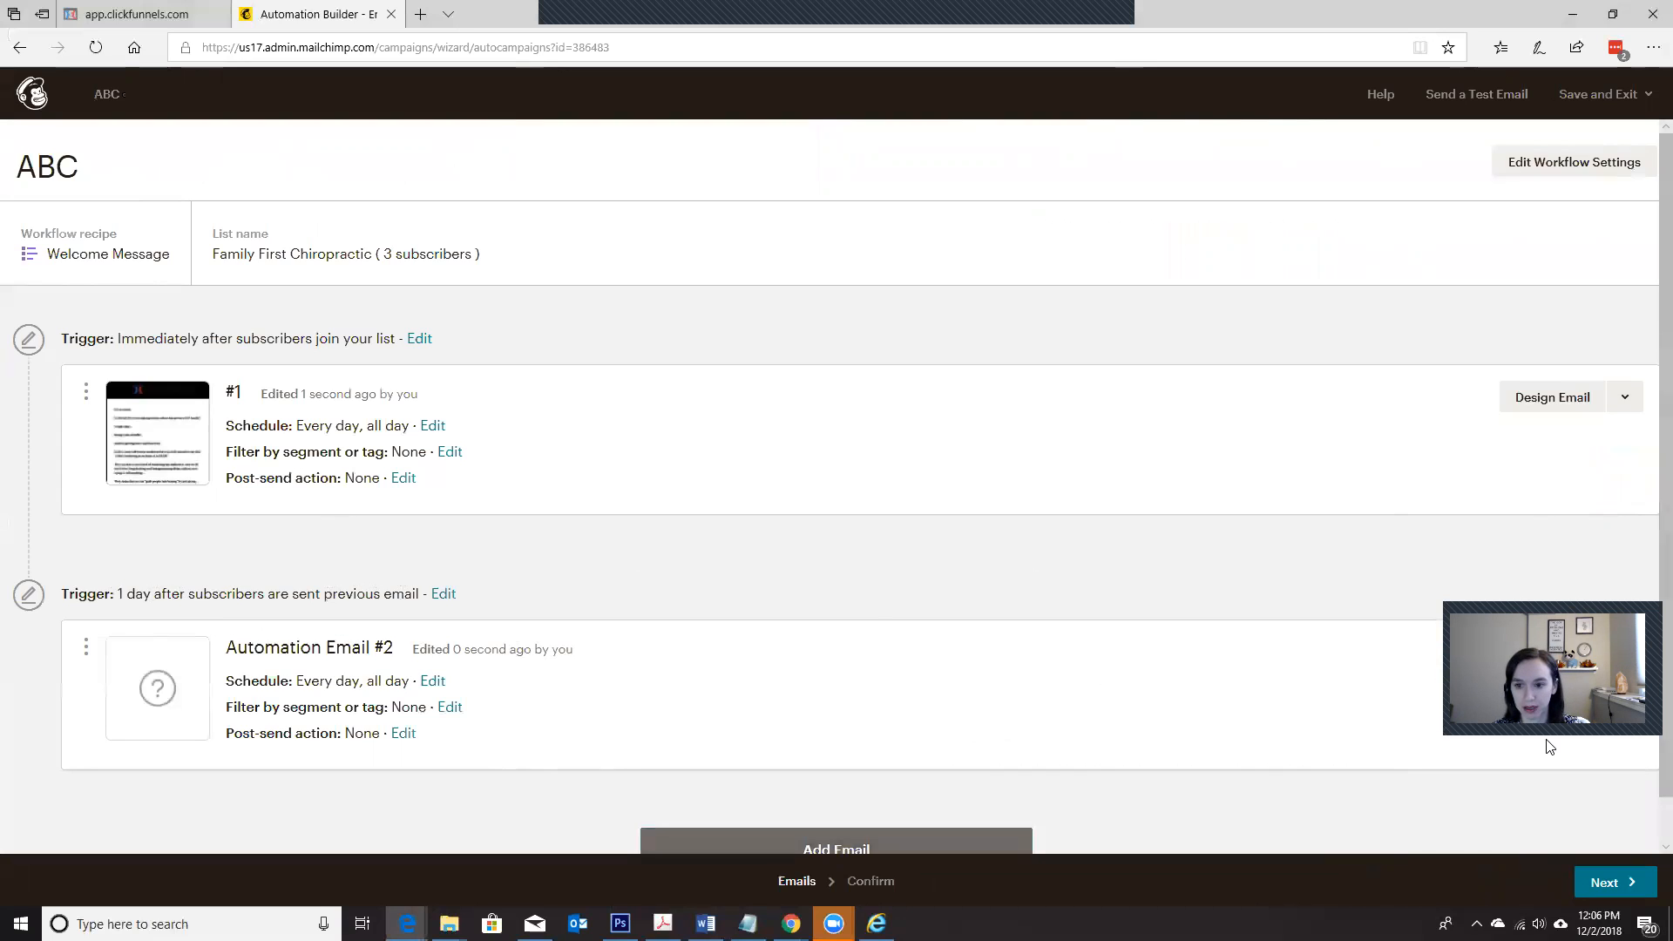
scroll(837, 486, down, 1)
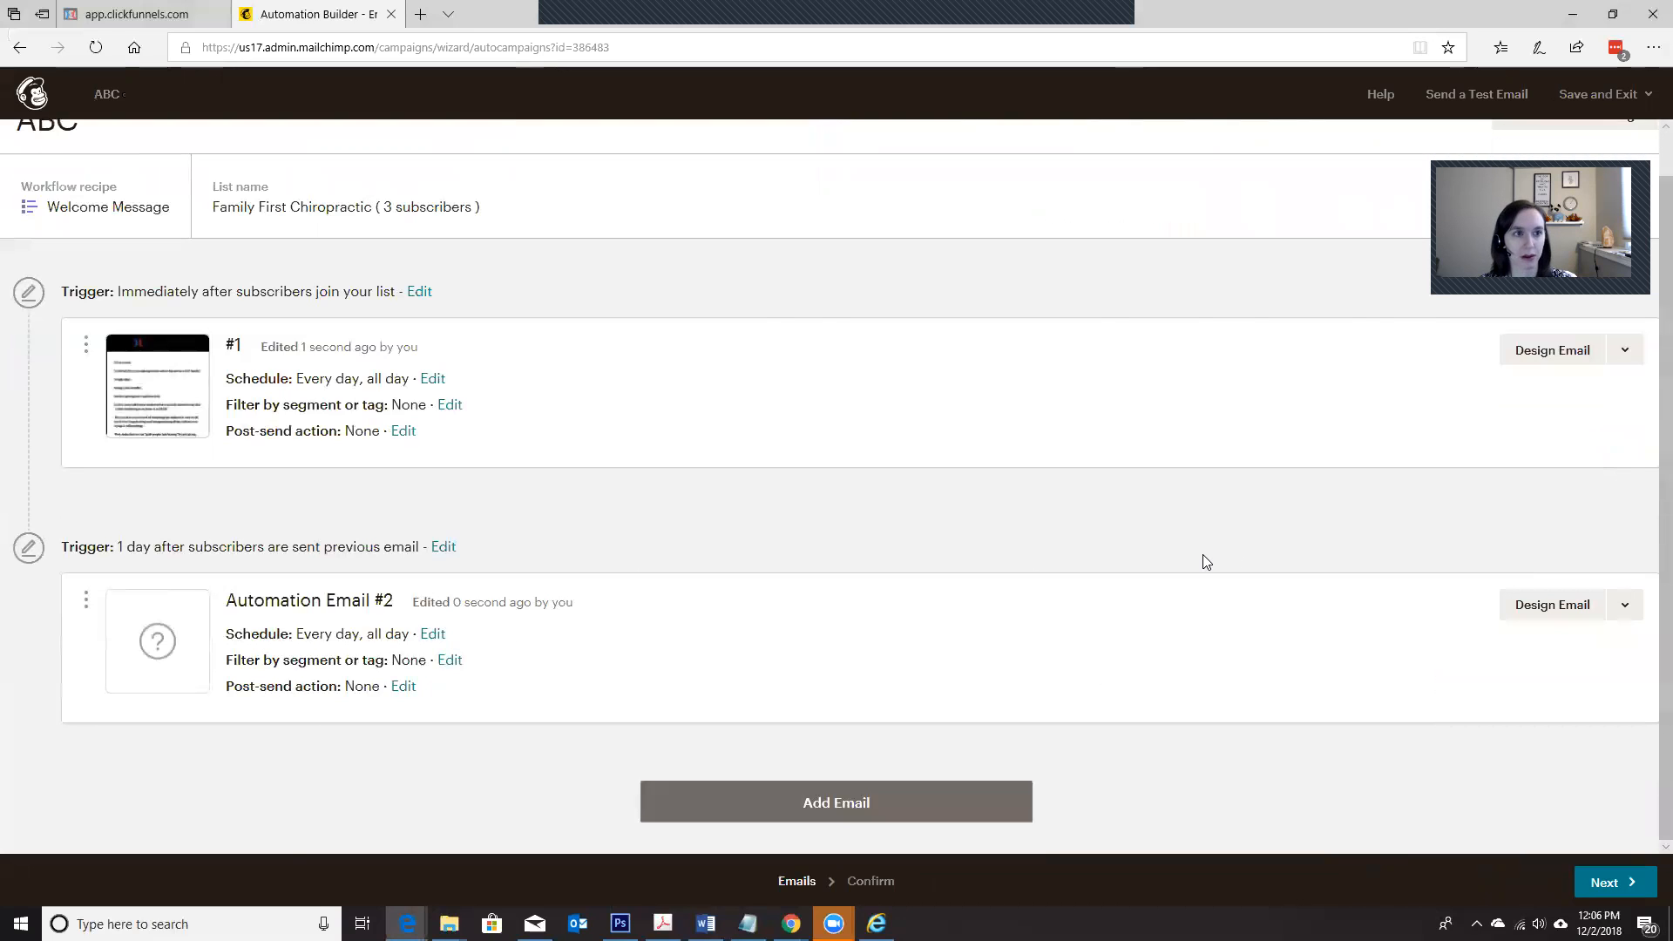
Step: Switch to ClickFunnels and go back from the template preview to the Affiliate Bootcamp email sequence
click(140, 16)
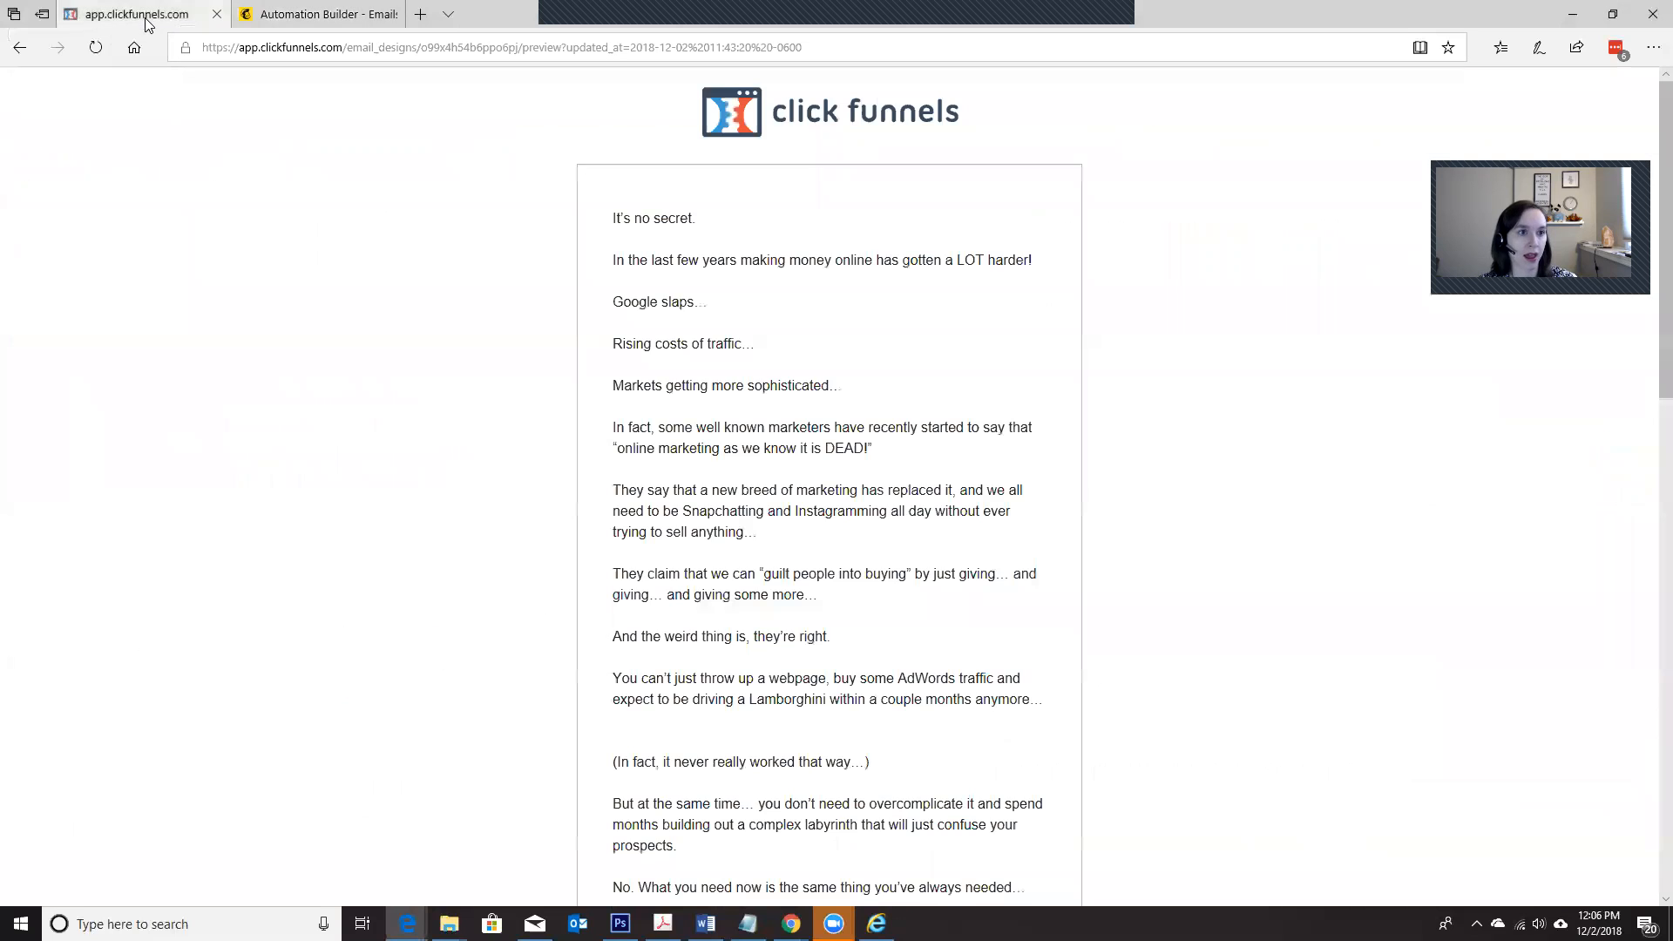
click(17, 51)
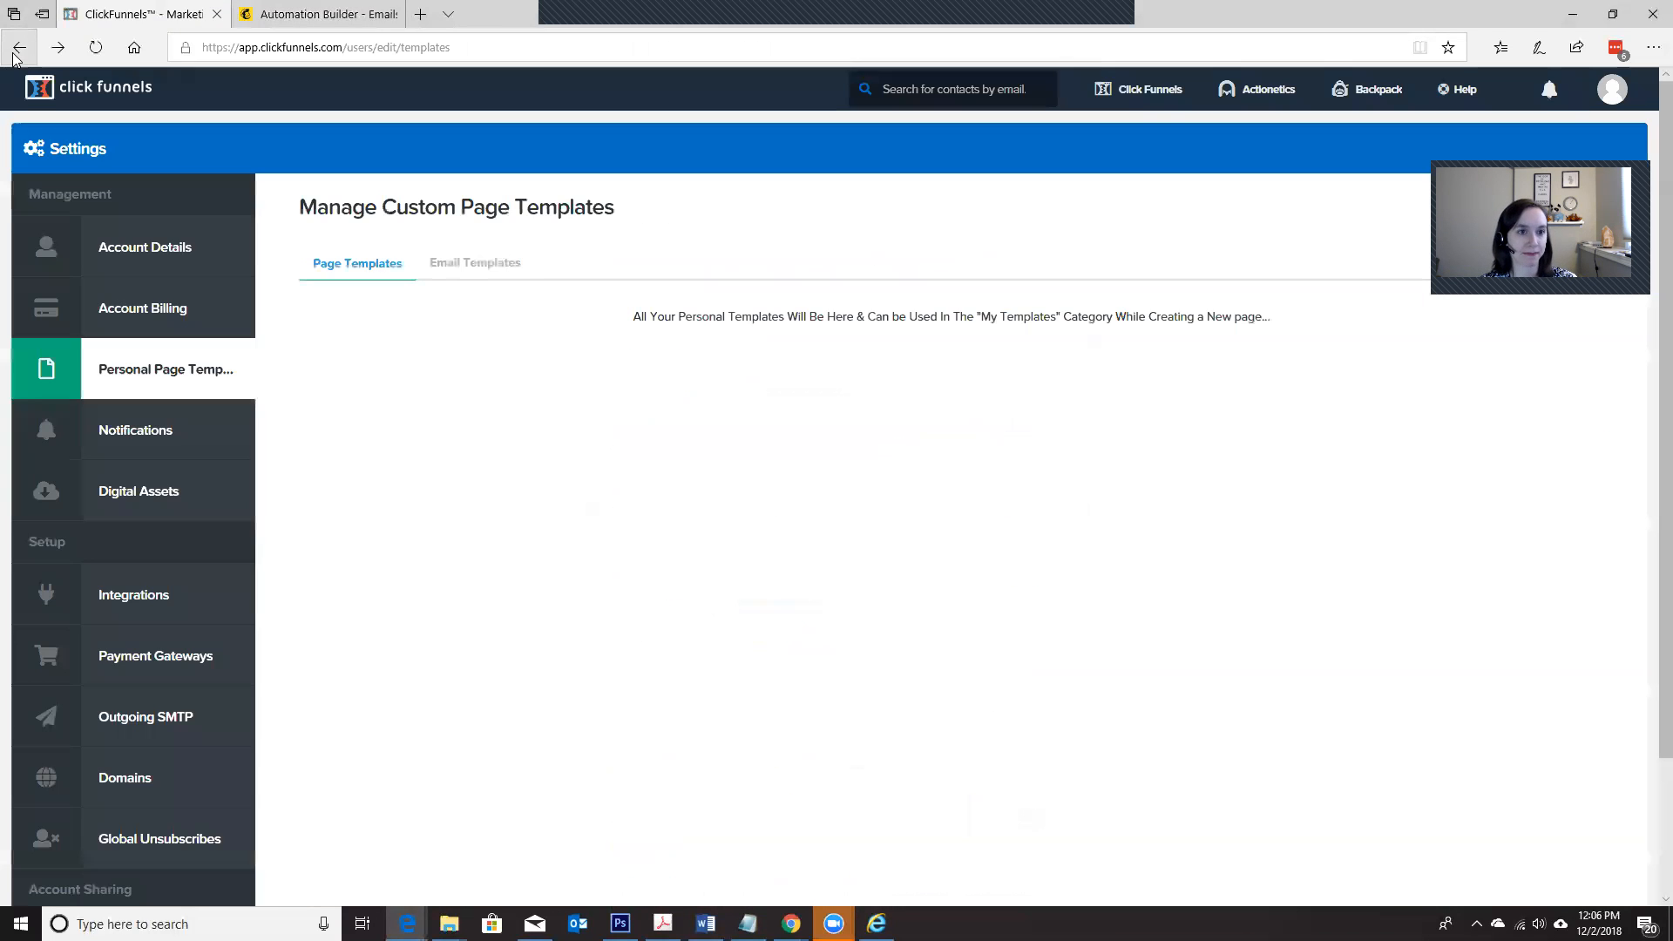
click(14, 55)
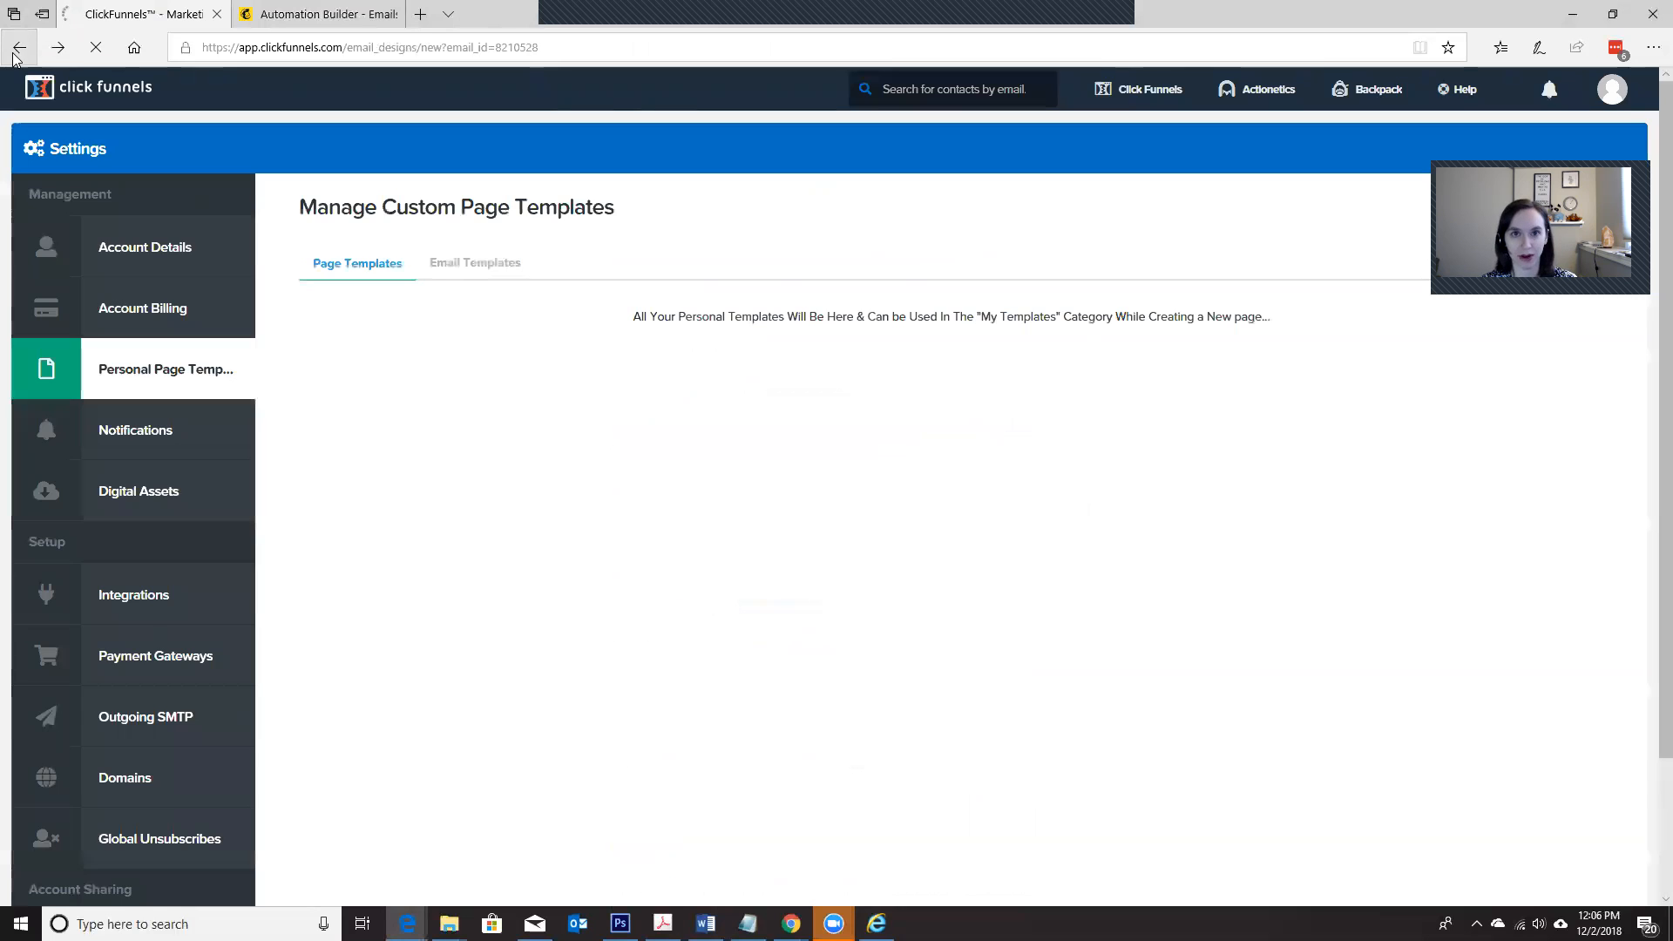
click(17, 52)
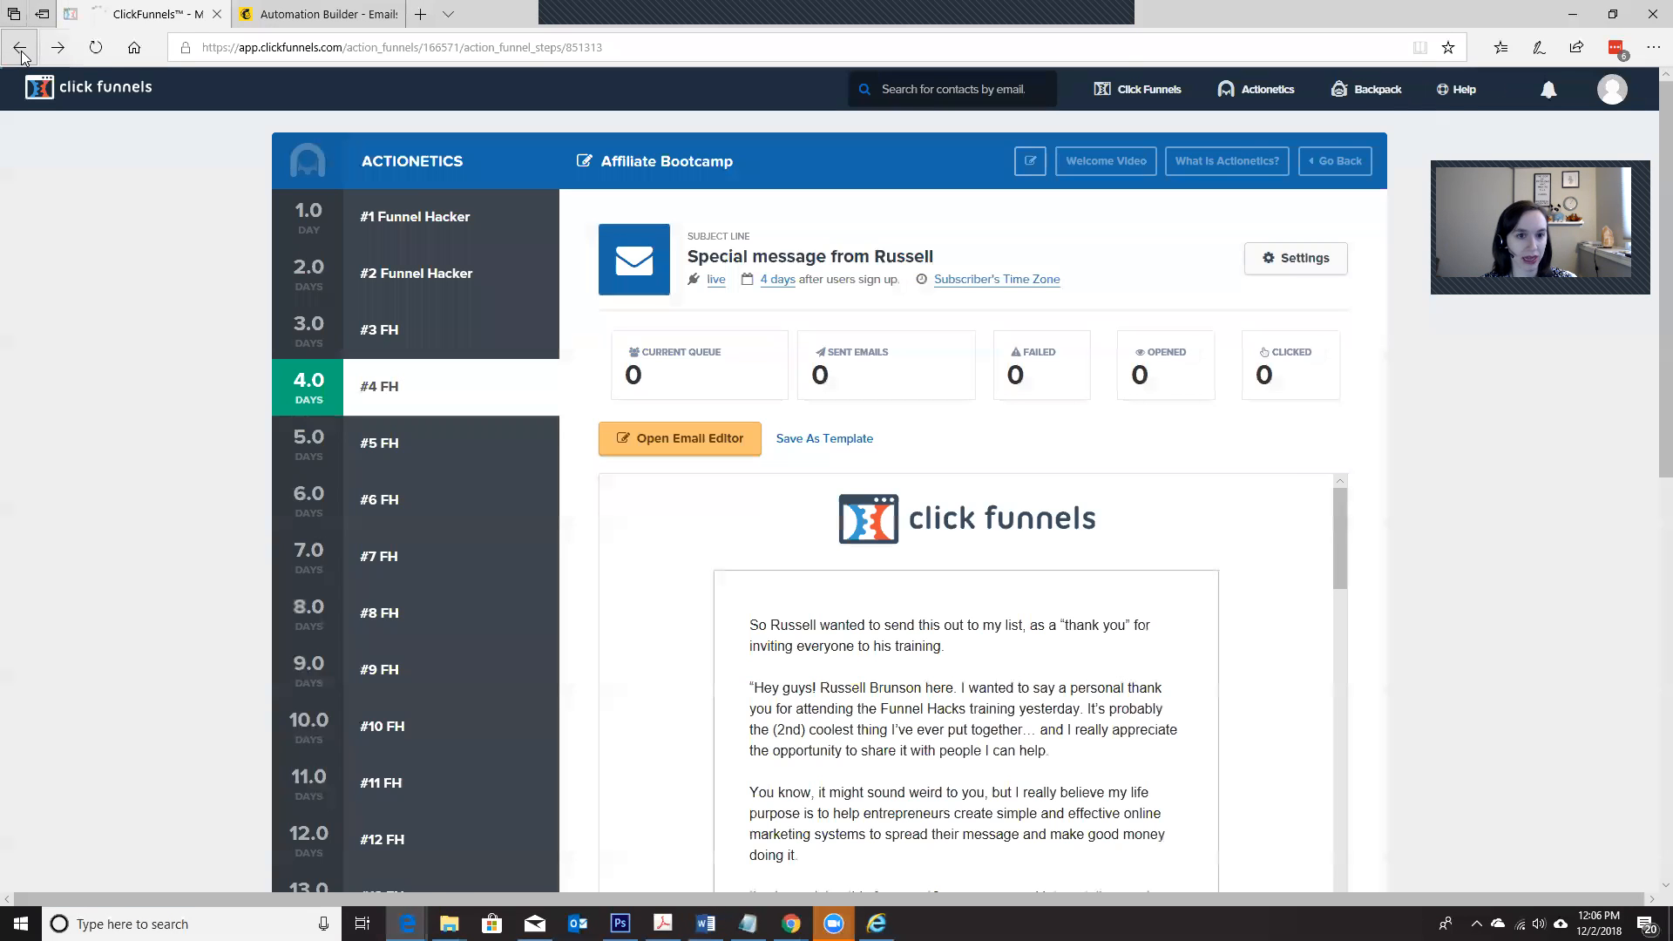
Step: Check the #2 Funnel Hacker email in the sequence and preview saved email template 2 from the account's personal templates
click(409, 279)
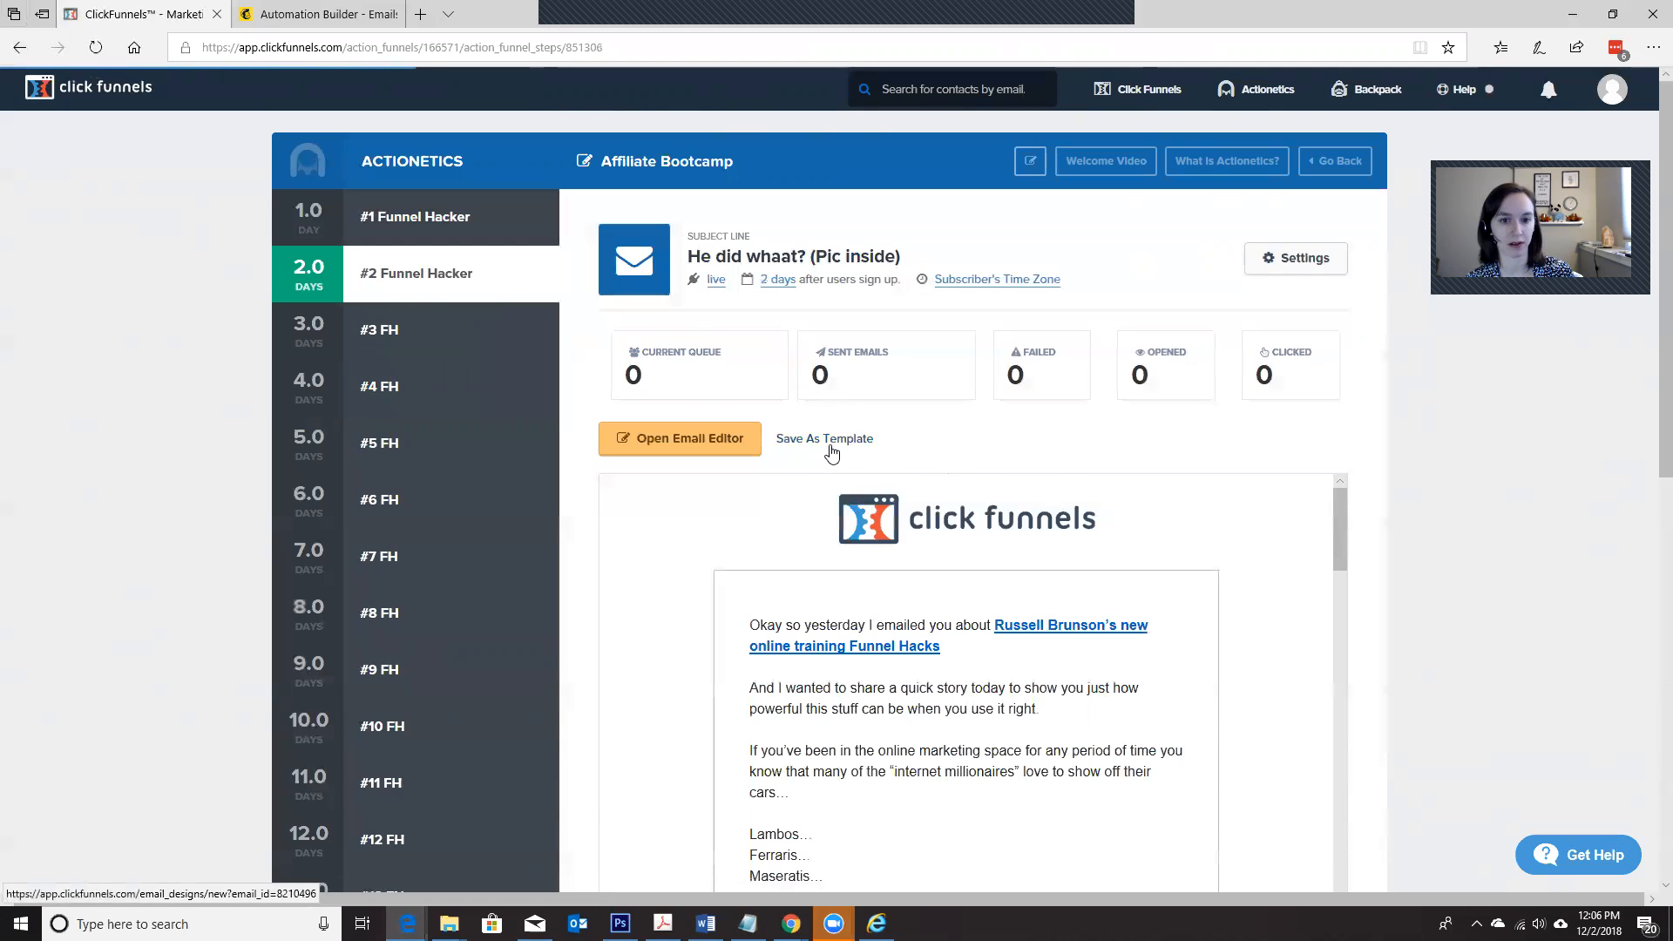
click(1612, 89)
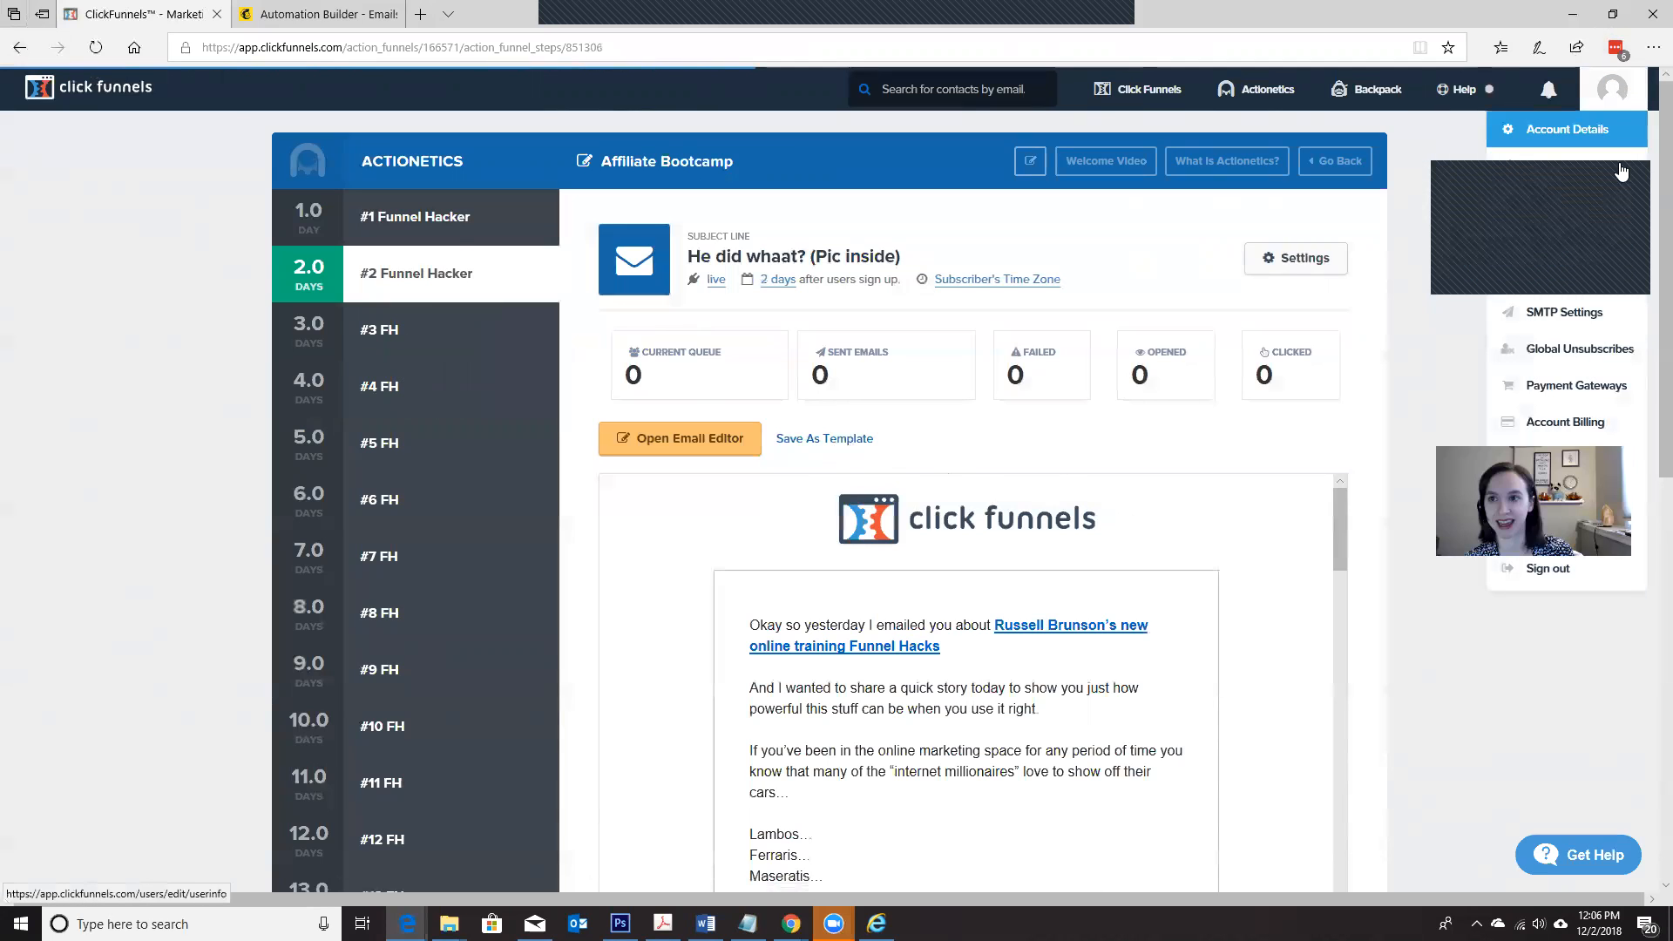
click(1587, 275)
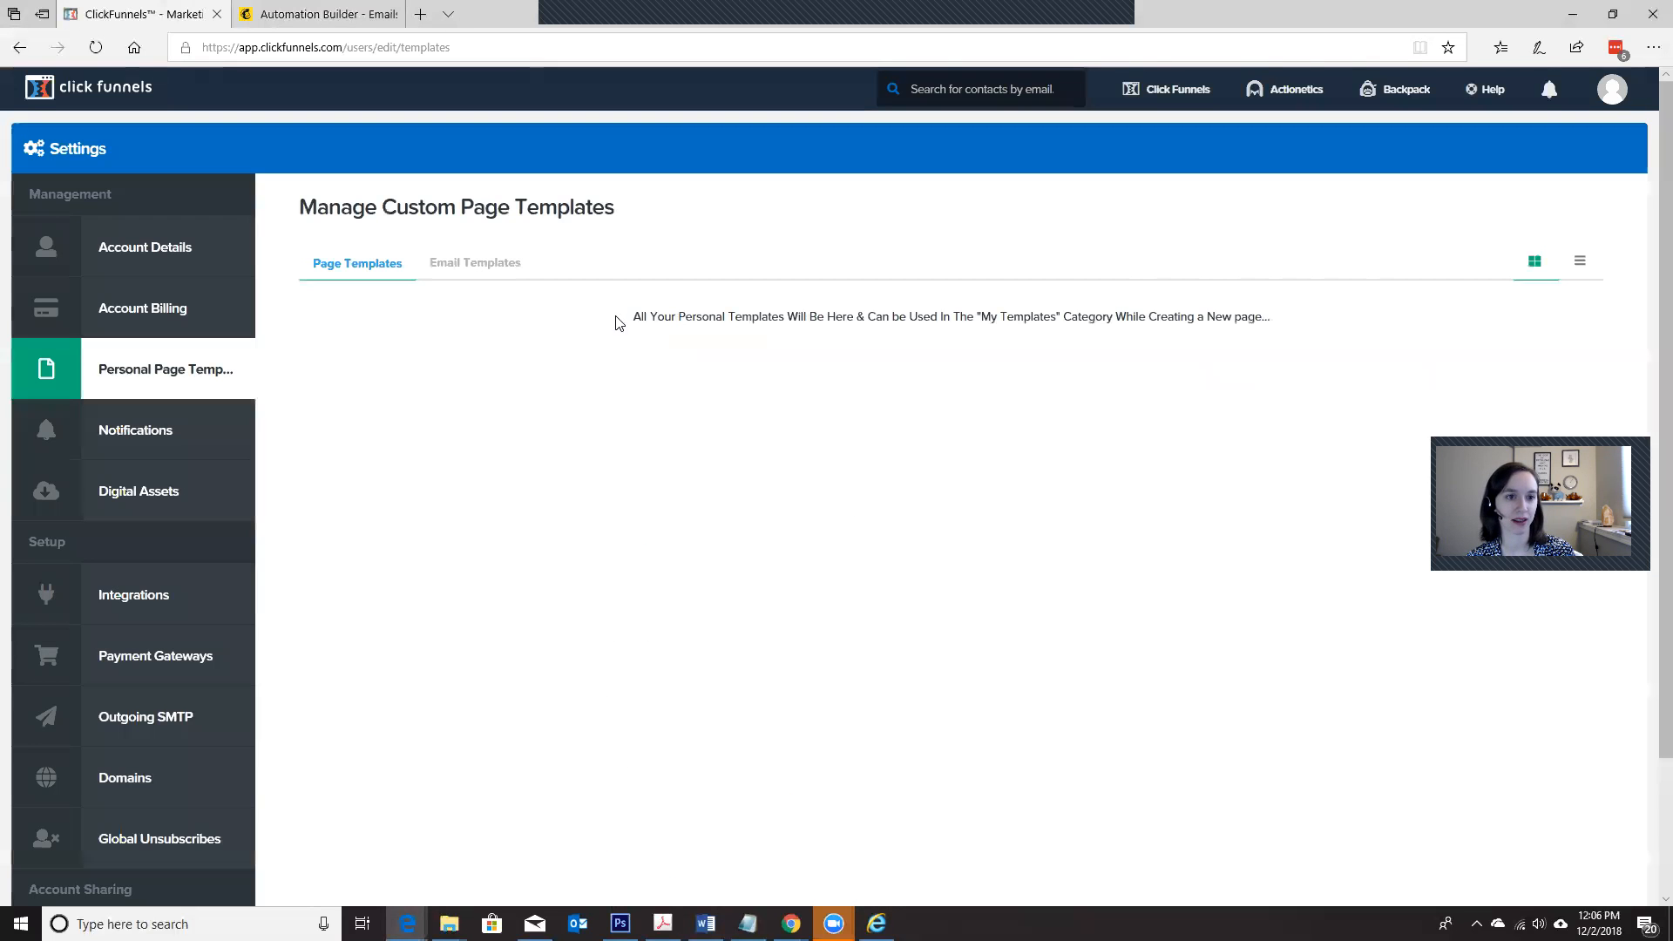
click(493, 270)
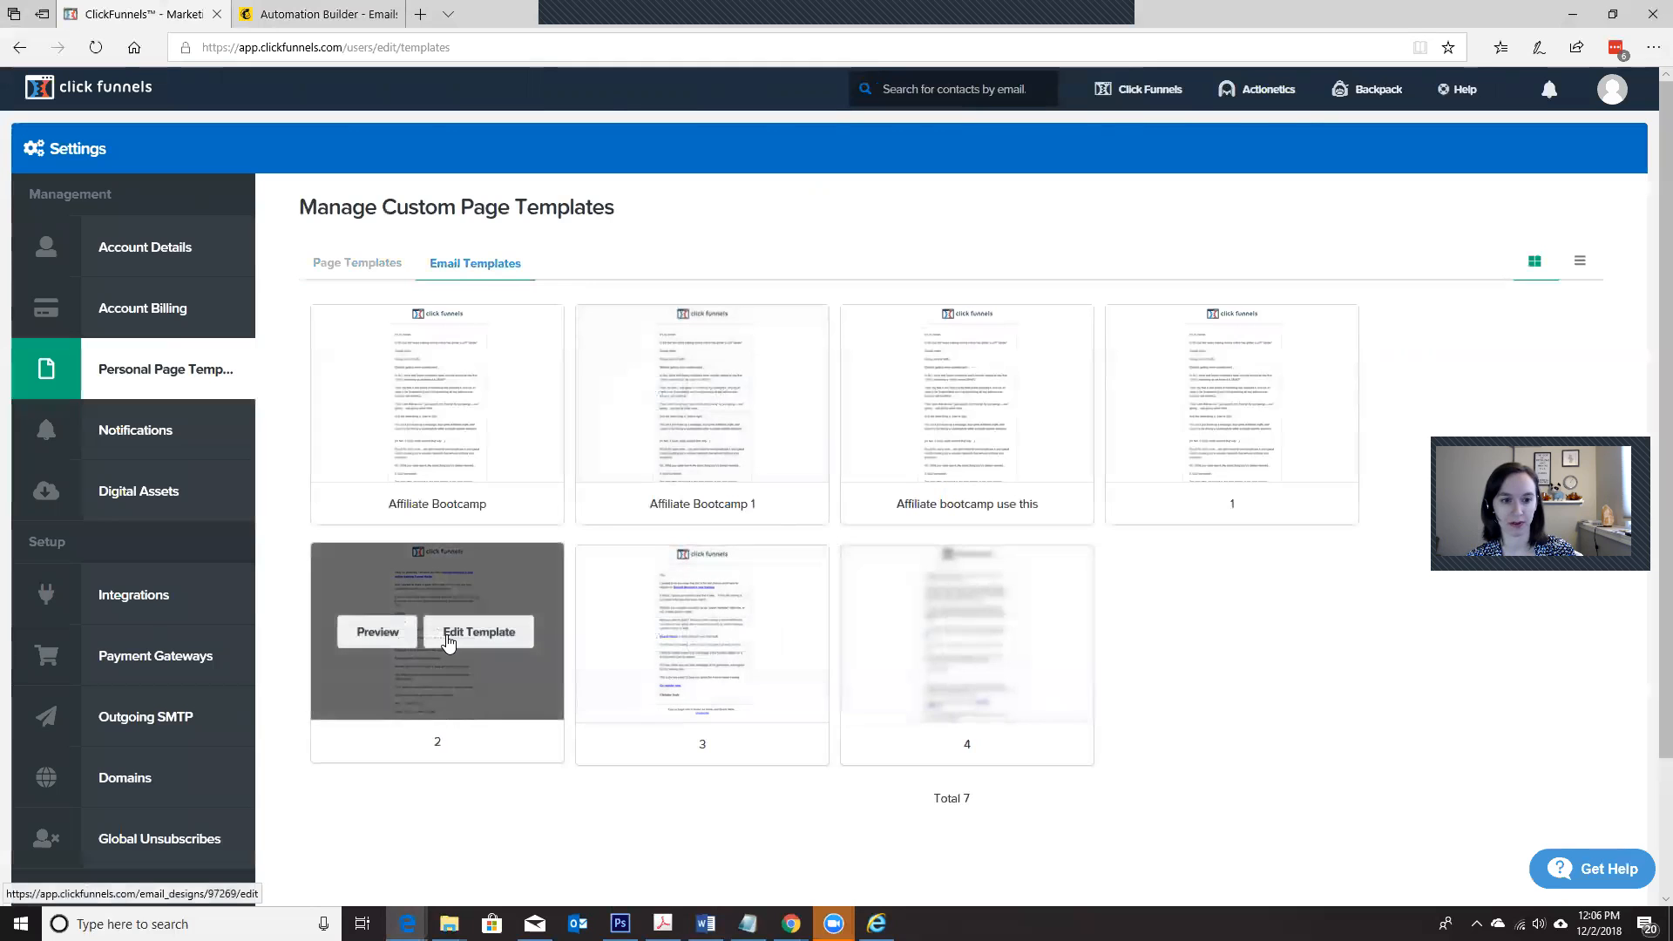
click(372, 637)
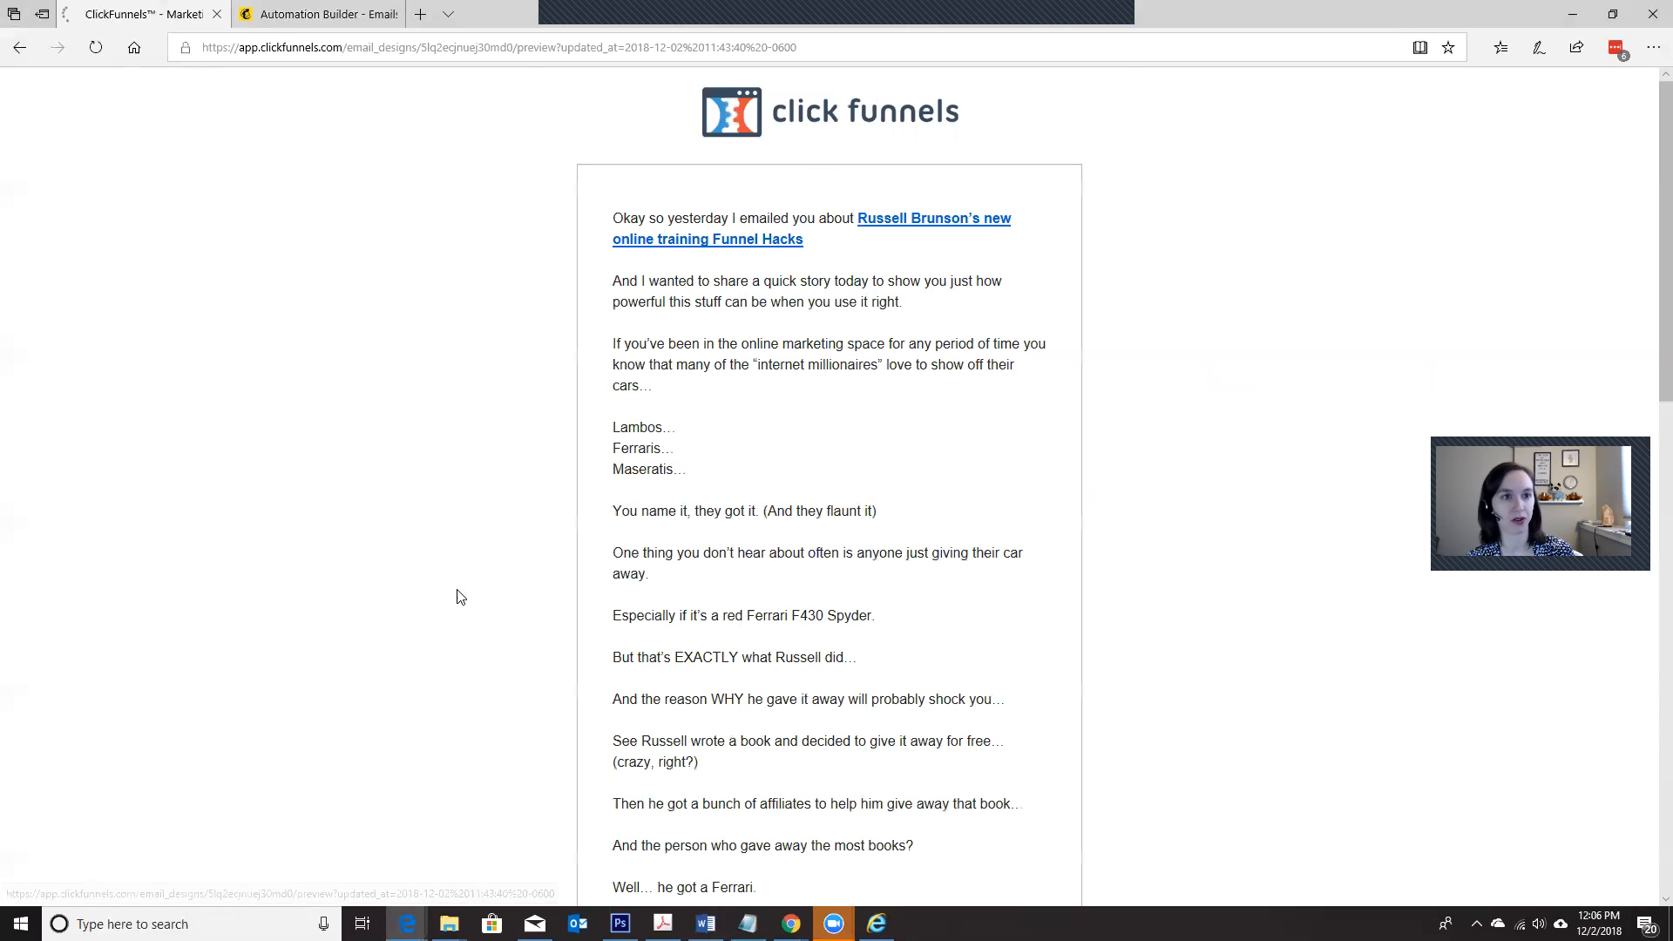
Step: Reopen the template 2 preview in Internet Explorer, display its page source and place the cursor in the code
click(1653, 47)
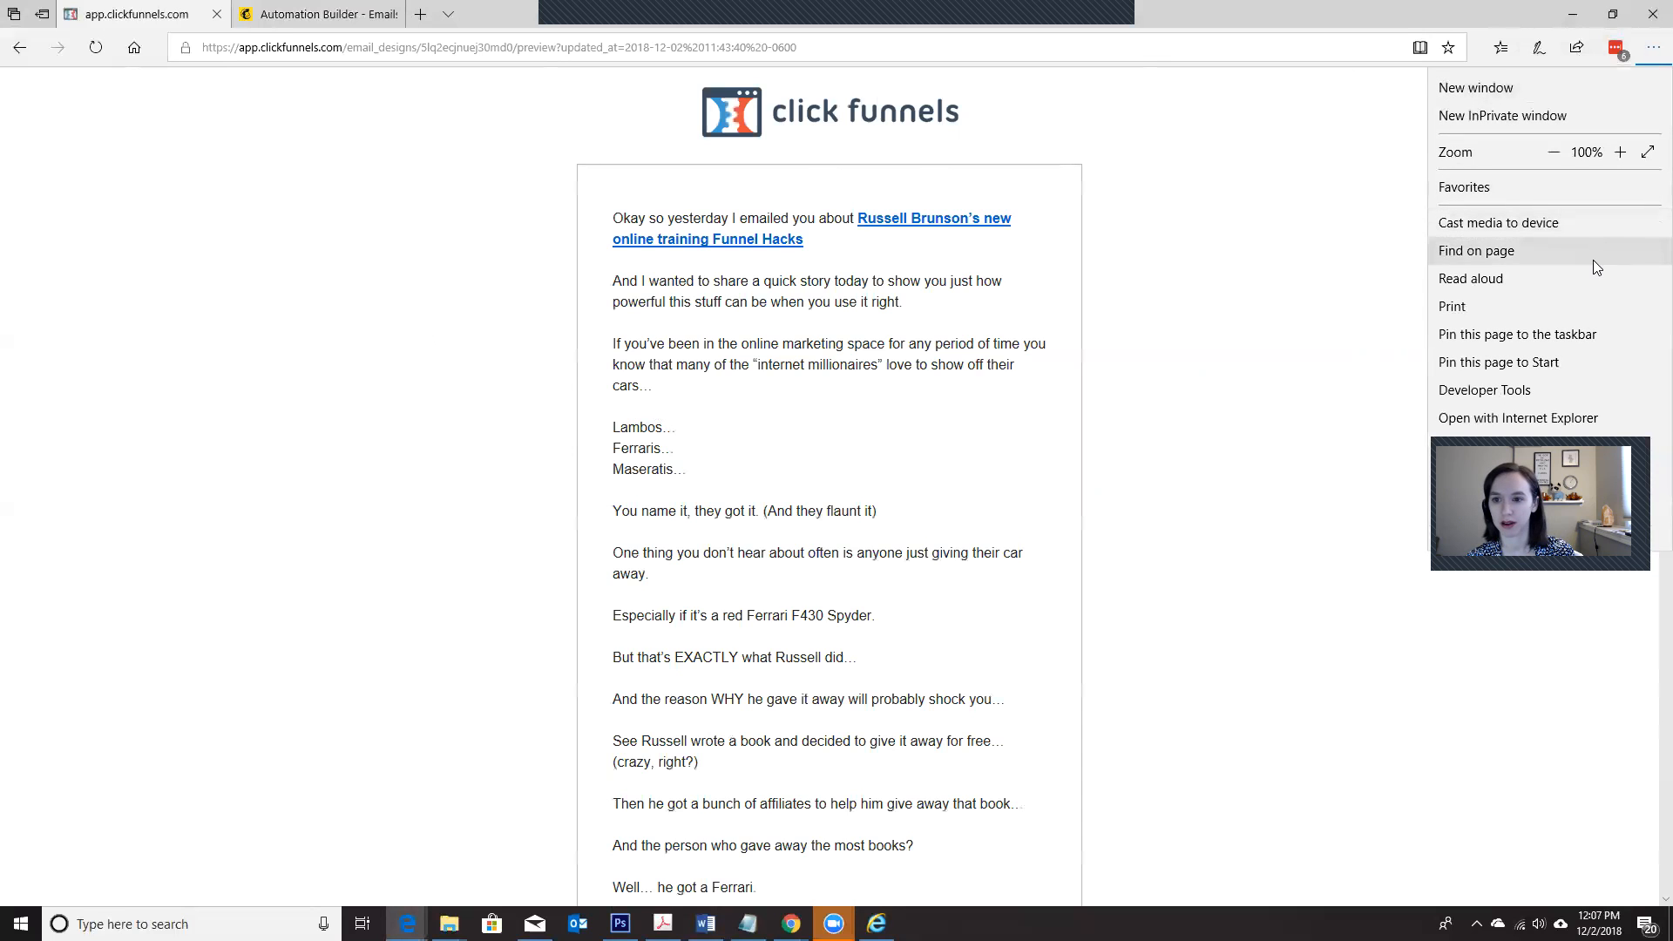
click(1560, 418)
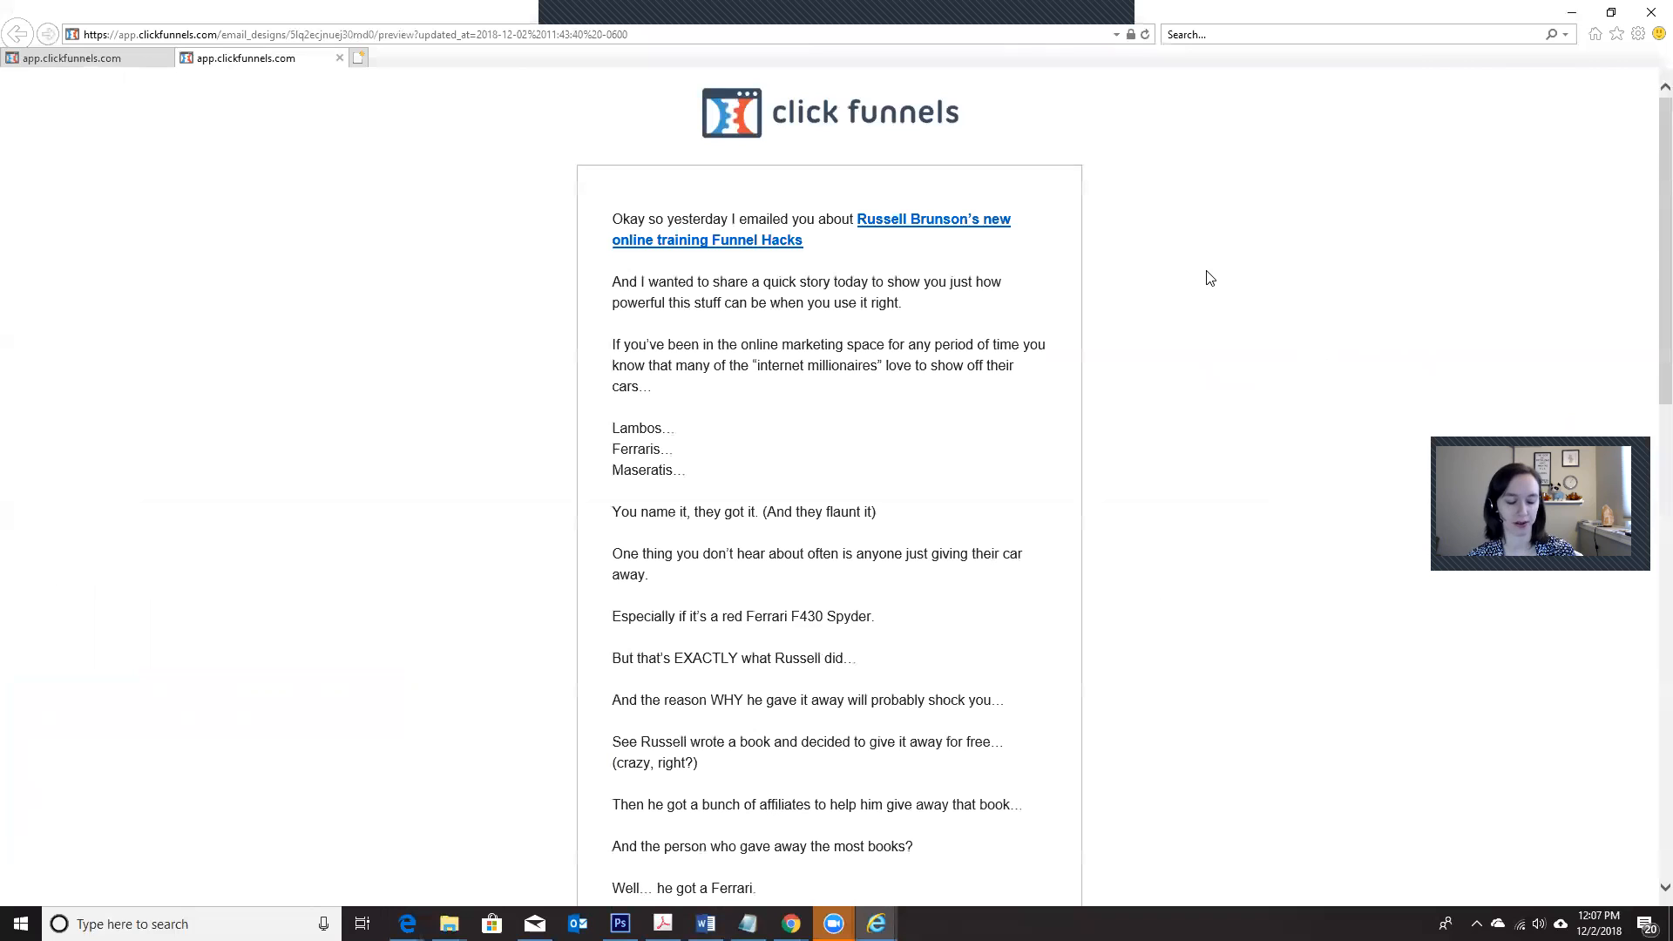
key(alt)
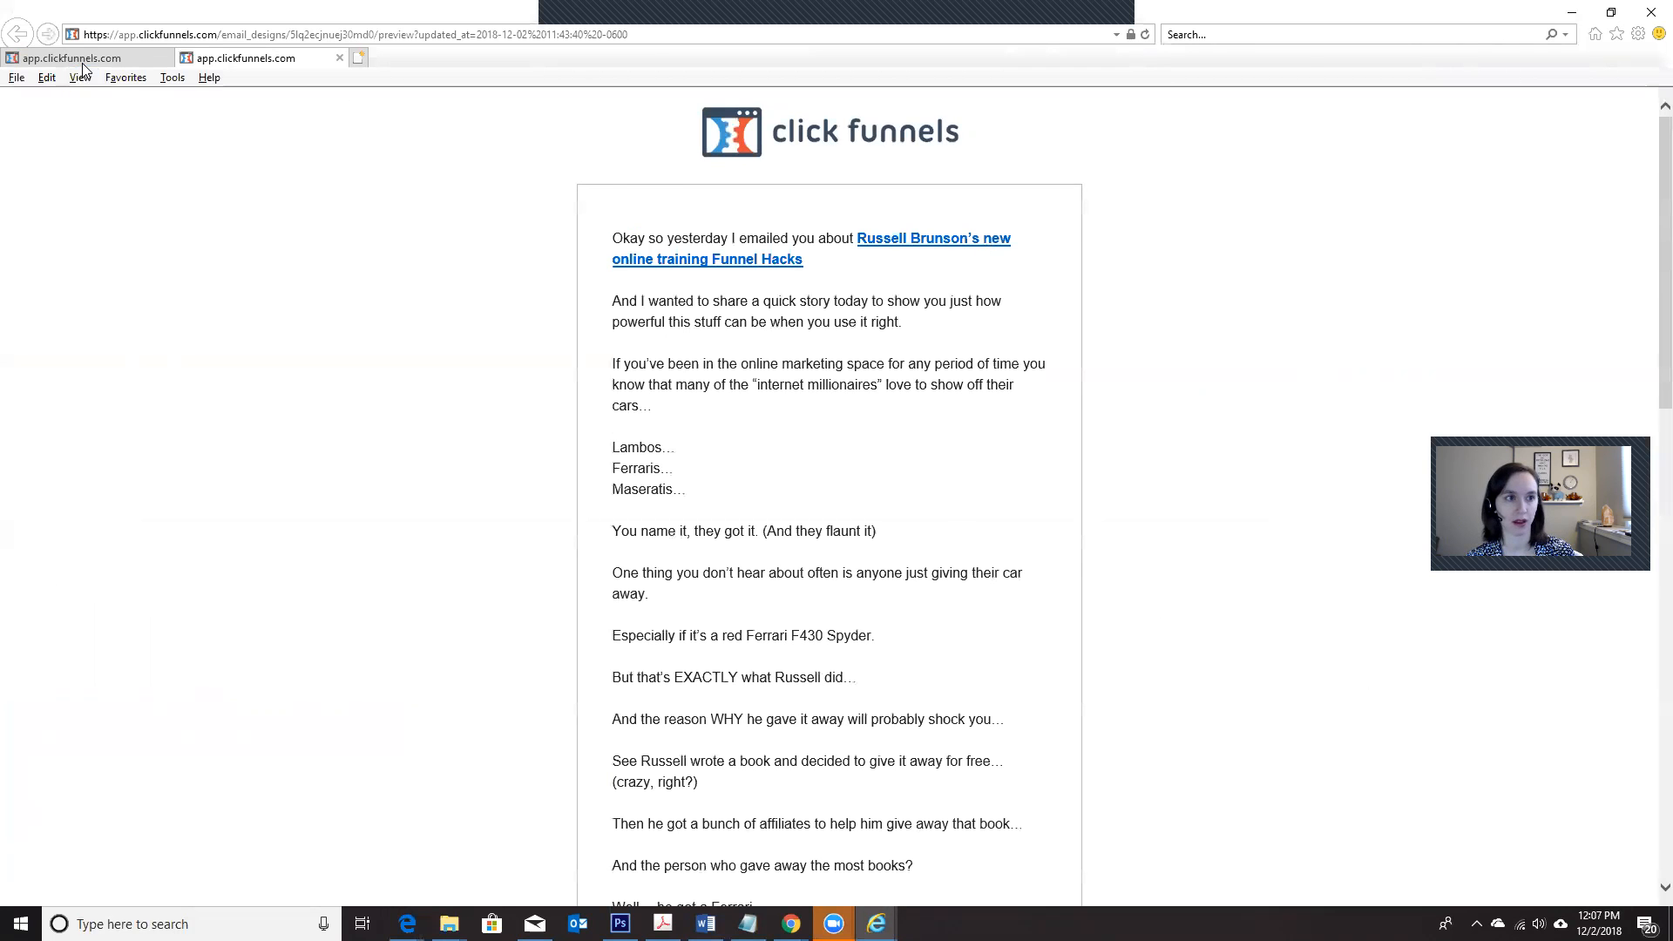
click(81, 78)
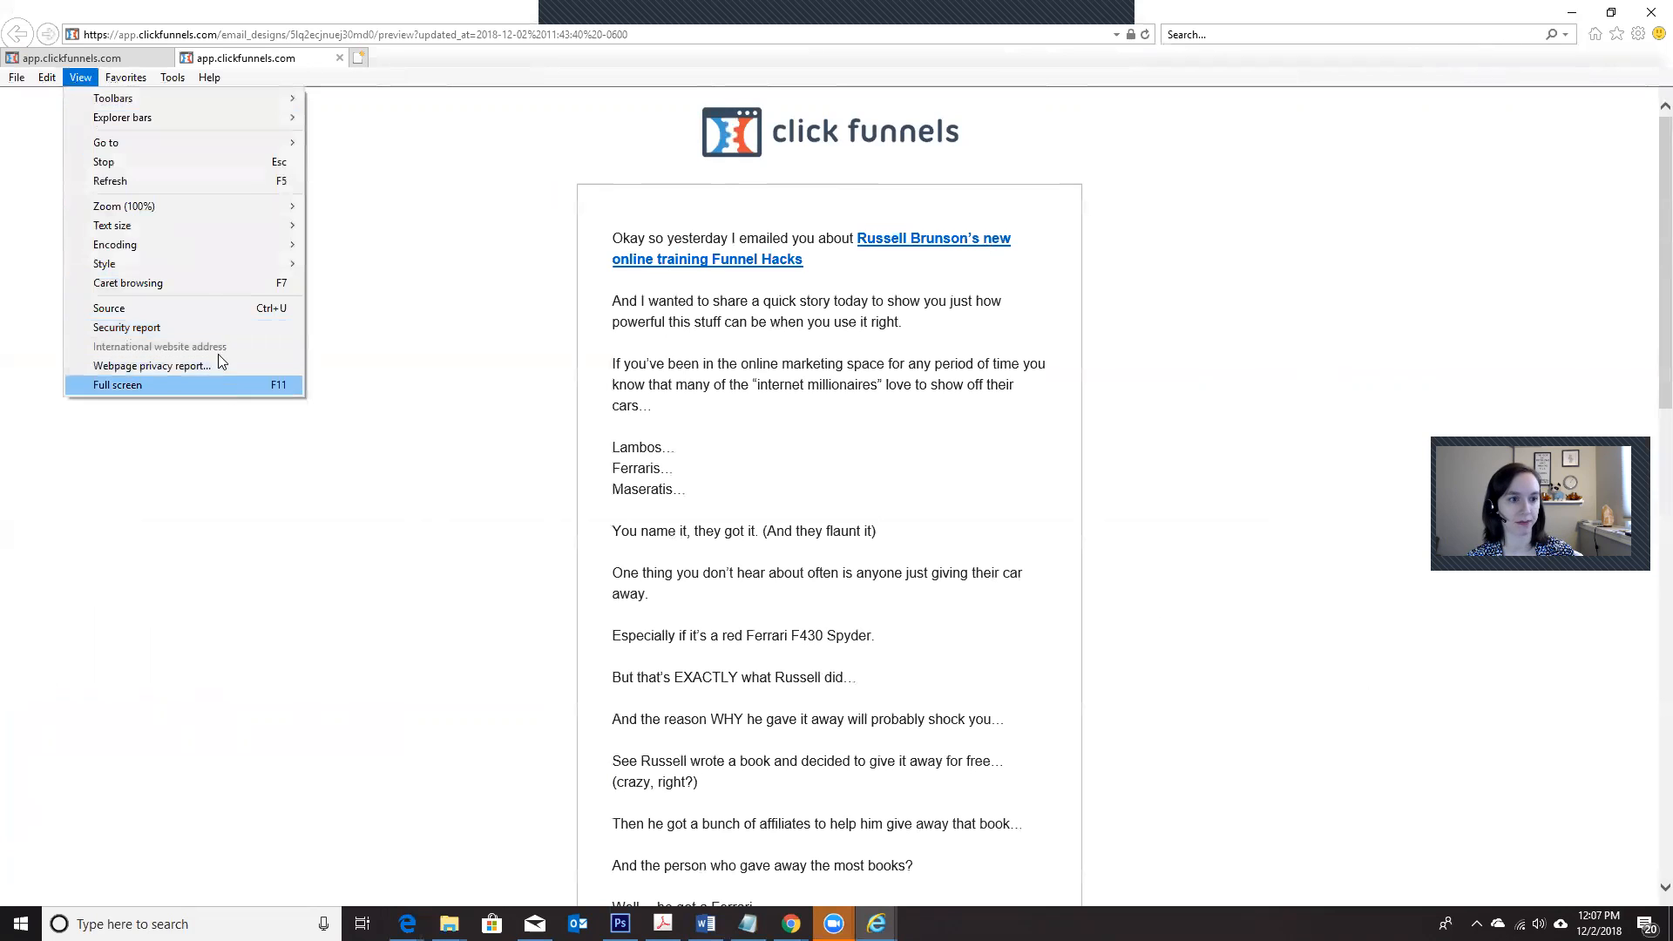
click(193, 305)
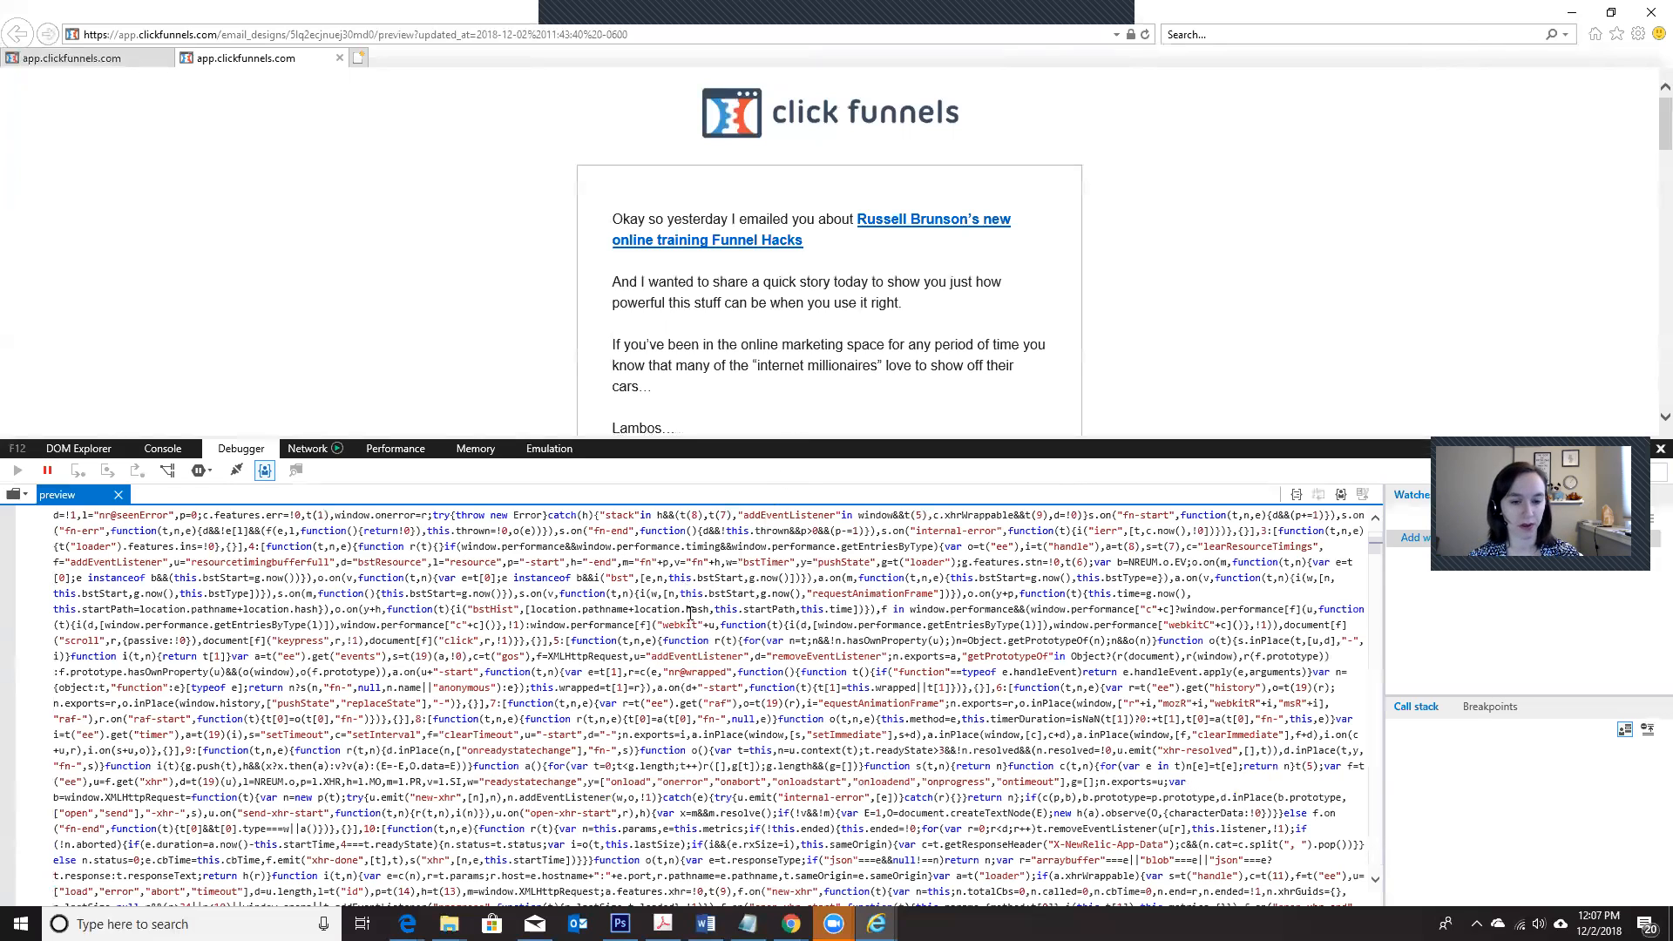
click(799, 594)
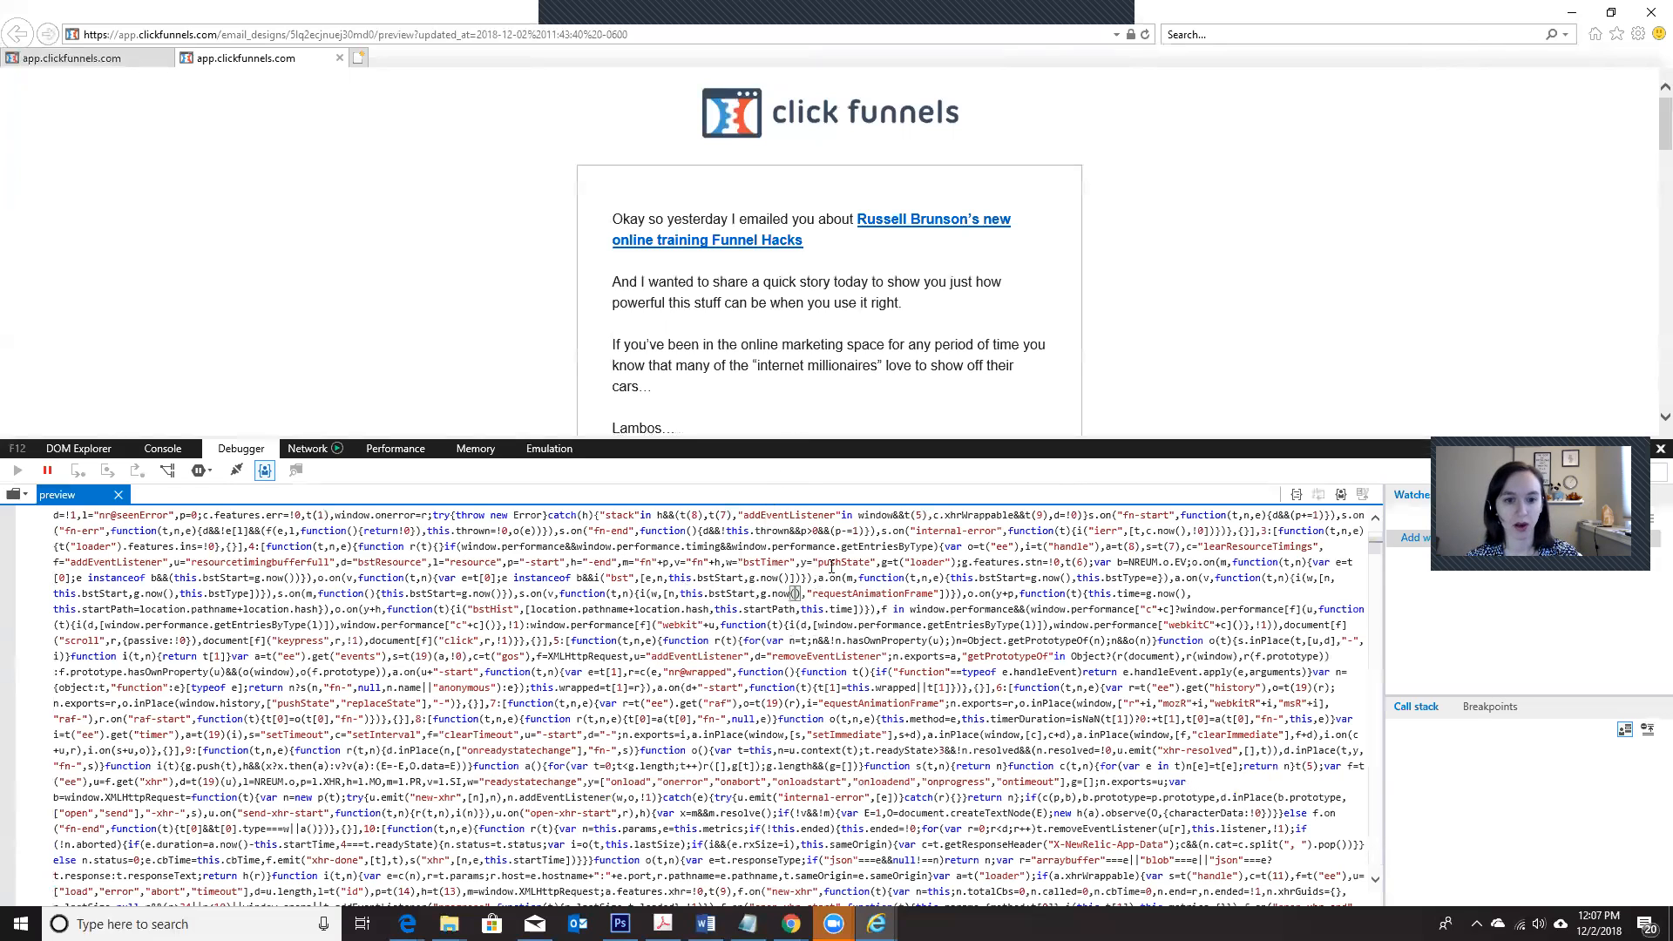
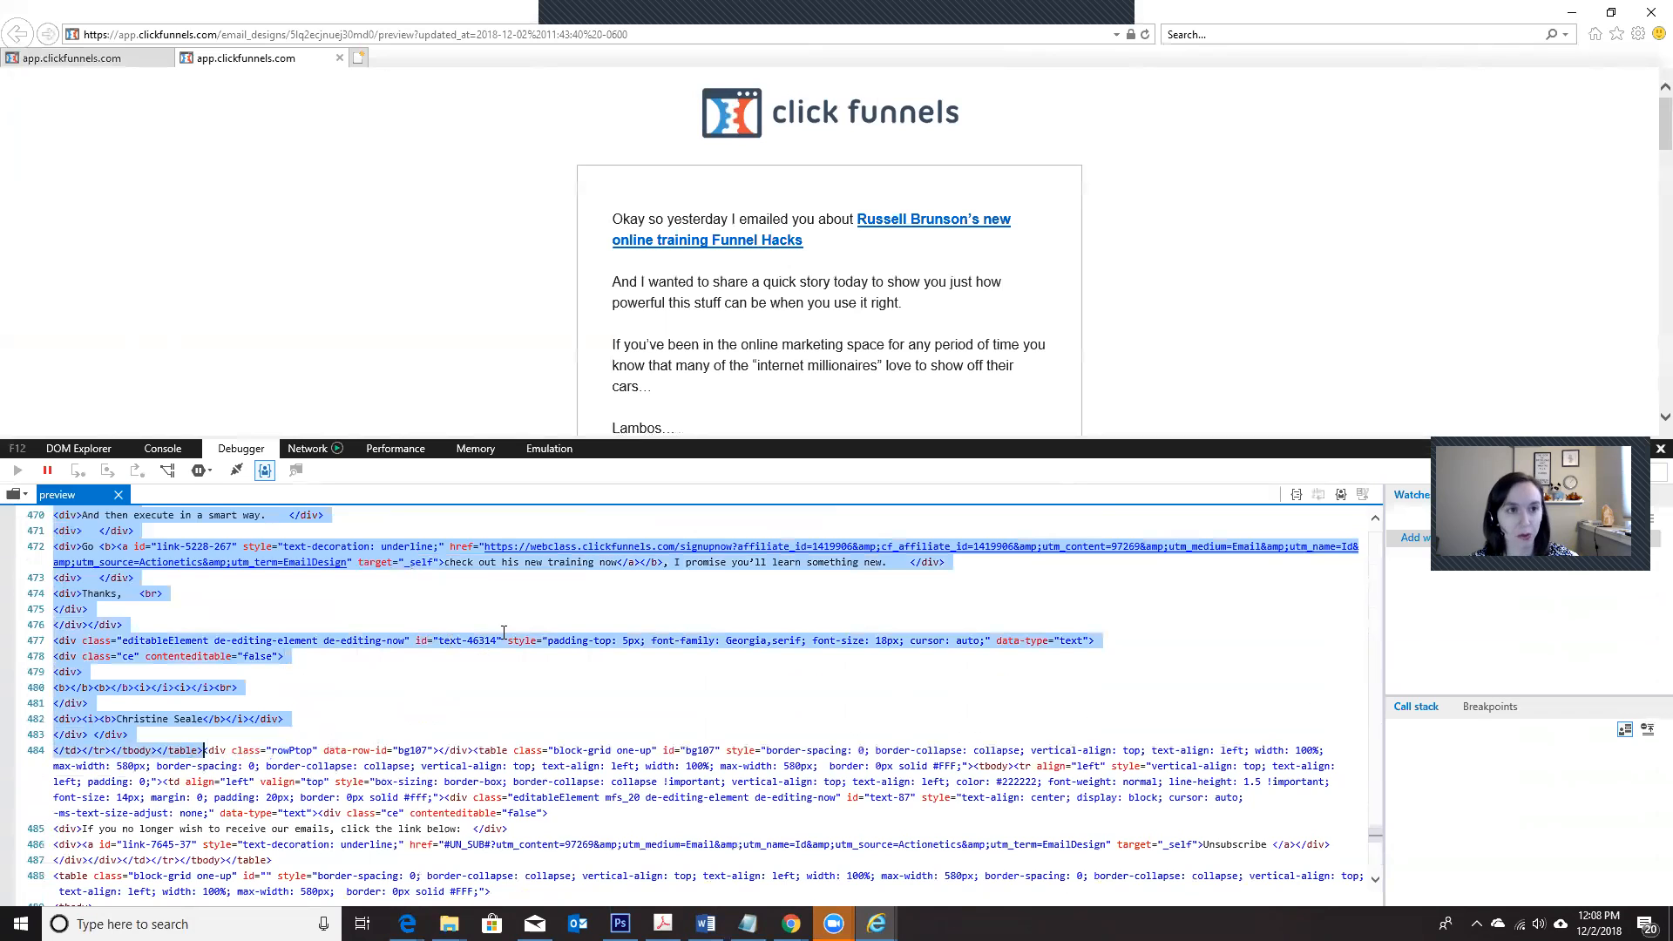
Step: Switch to the Mailchimp automation builder and open Automation Email #2 for design
click(1570, 13)
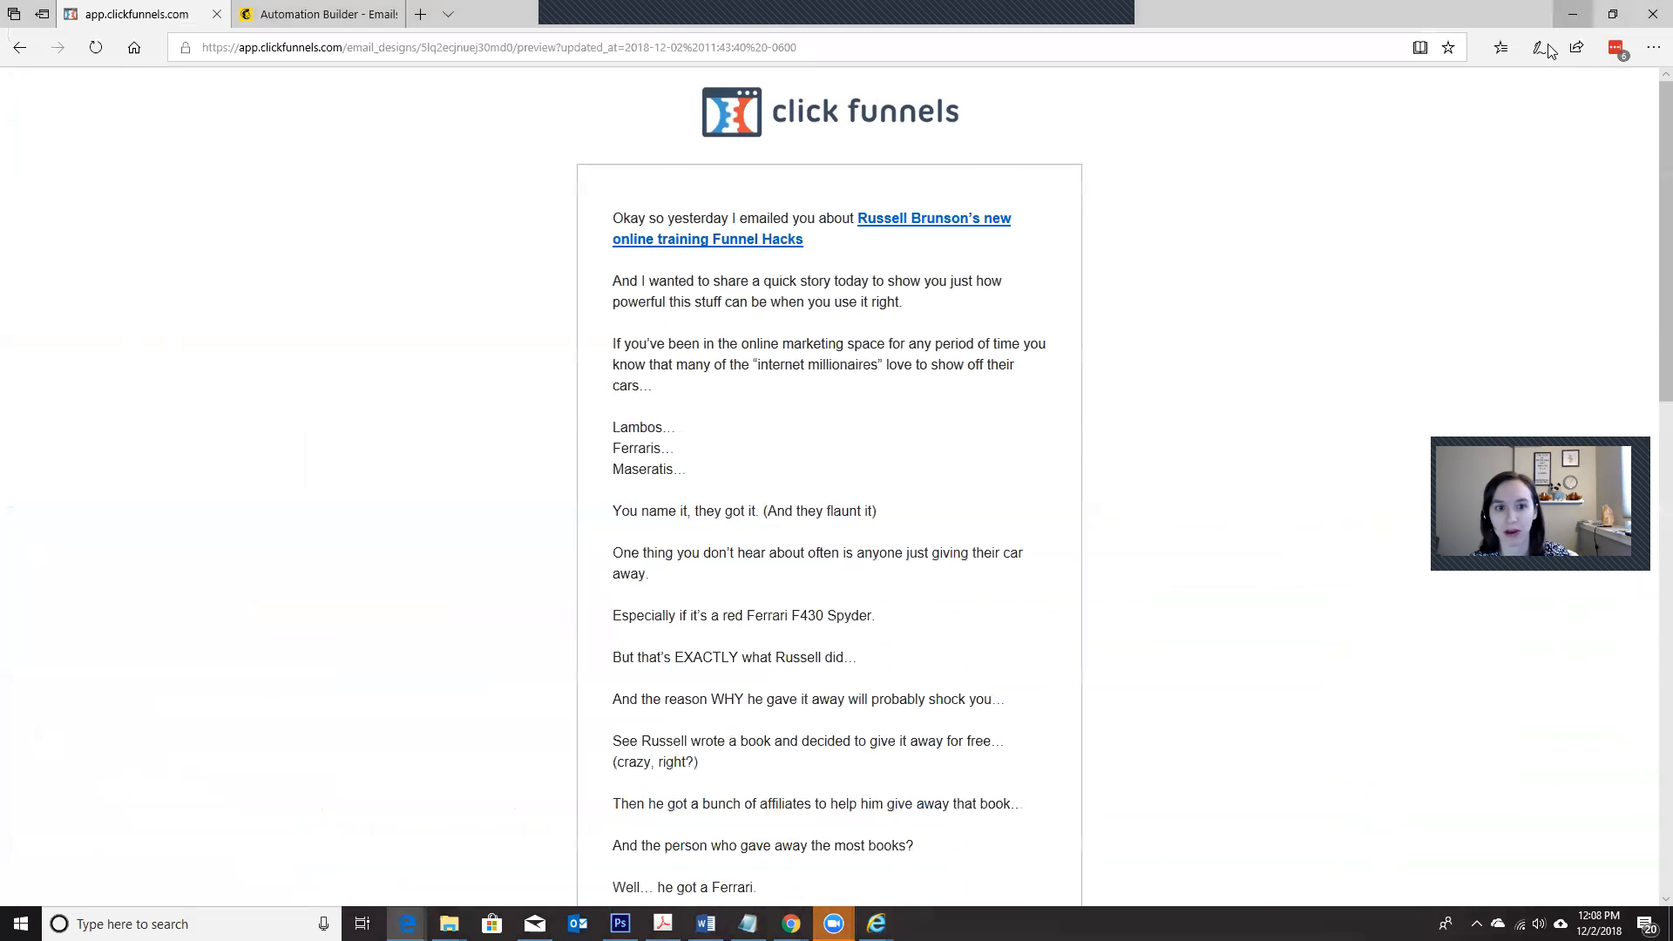
click(291, 17)
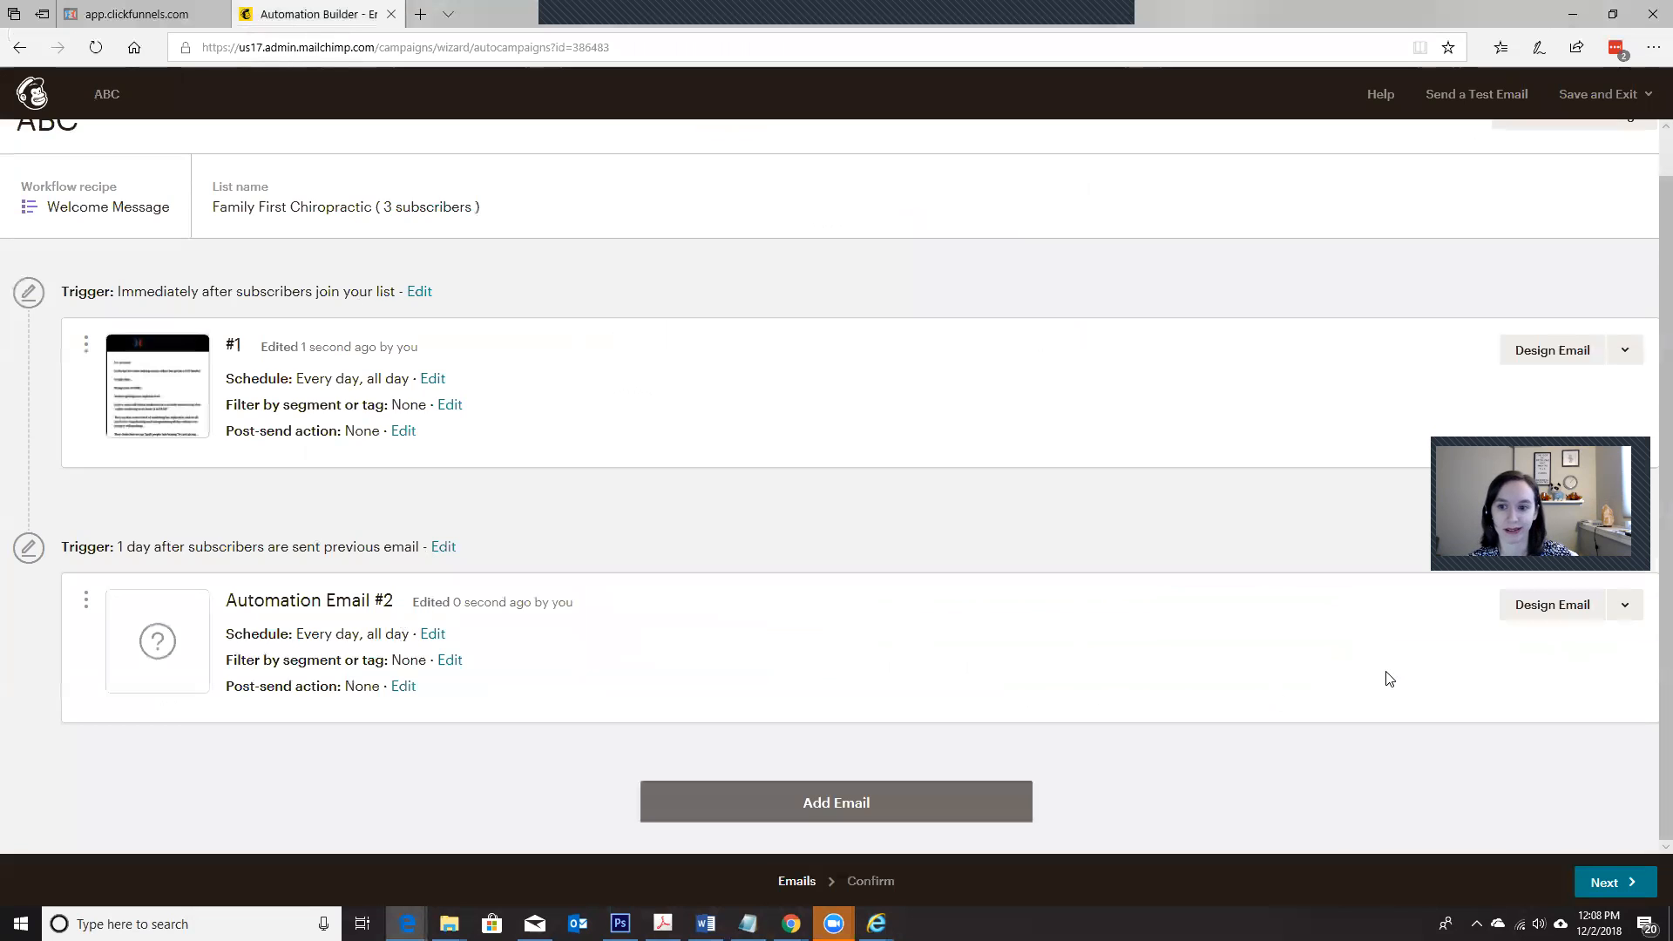
click(1545, 619)
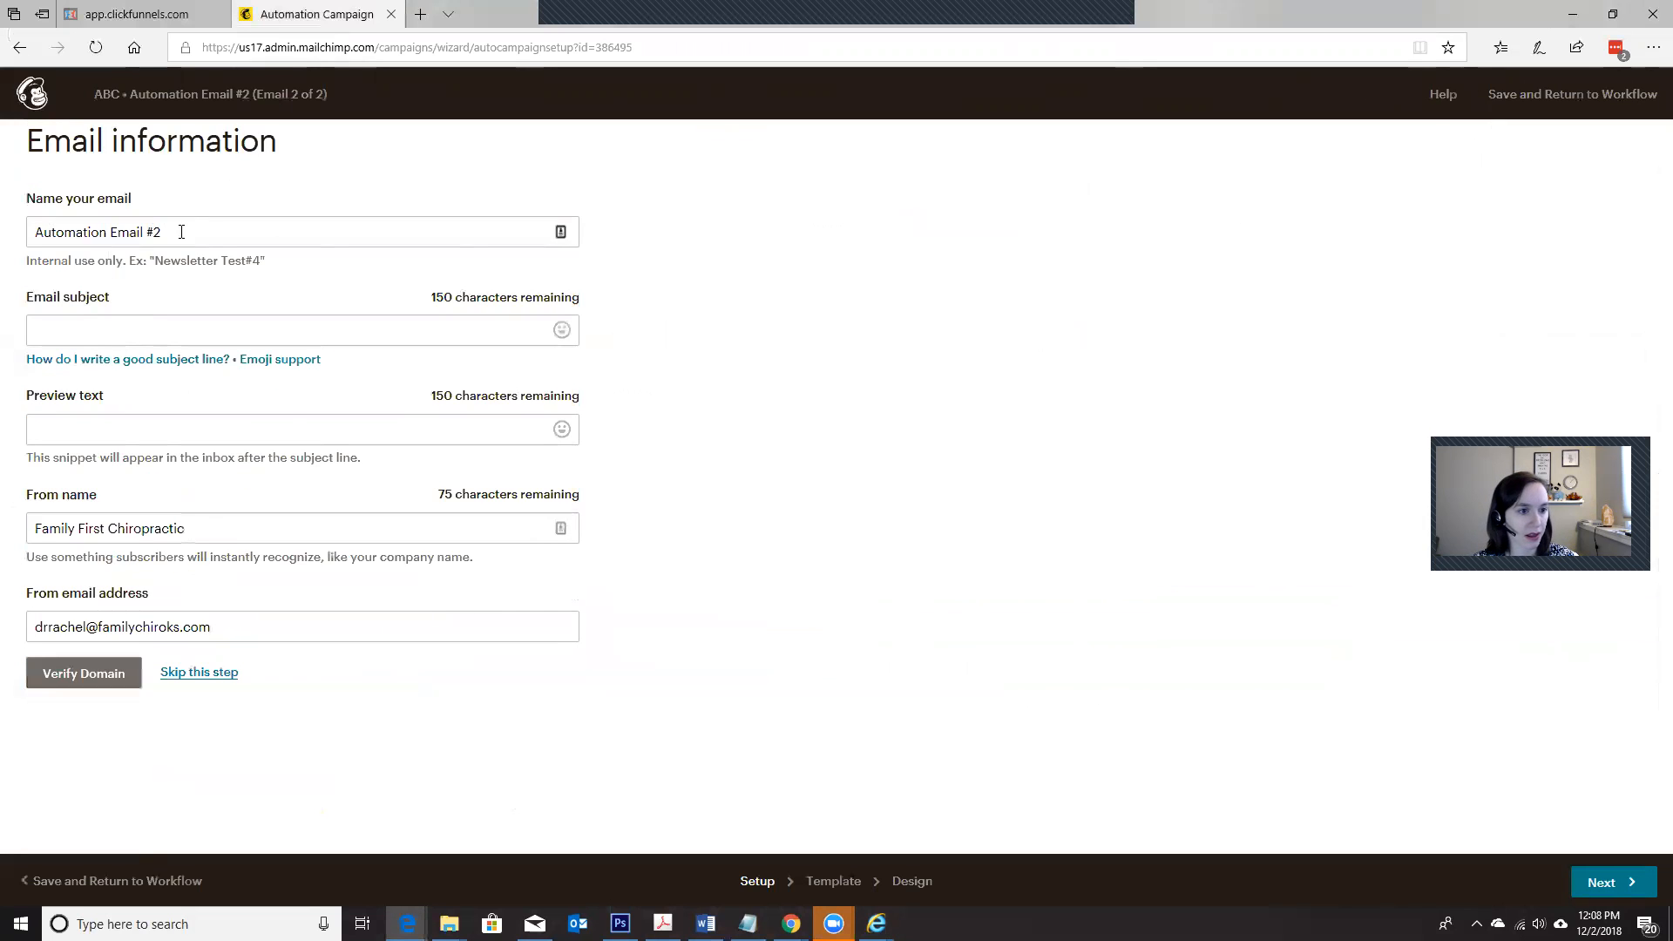
Step: Clear the default sender name and sender email address of Automation Email #2 and try to skip domain verification
triple_click(218, 529)
key(BackSpace)
triple_click(225, 631)
key(BackSpace)
click(205, 525)
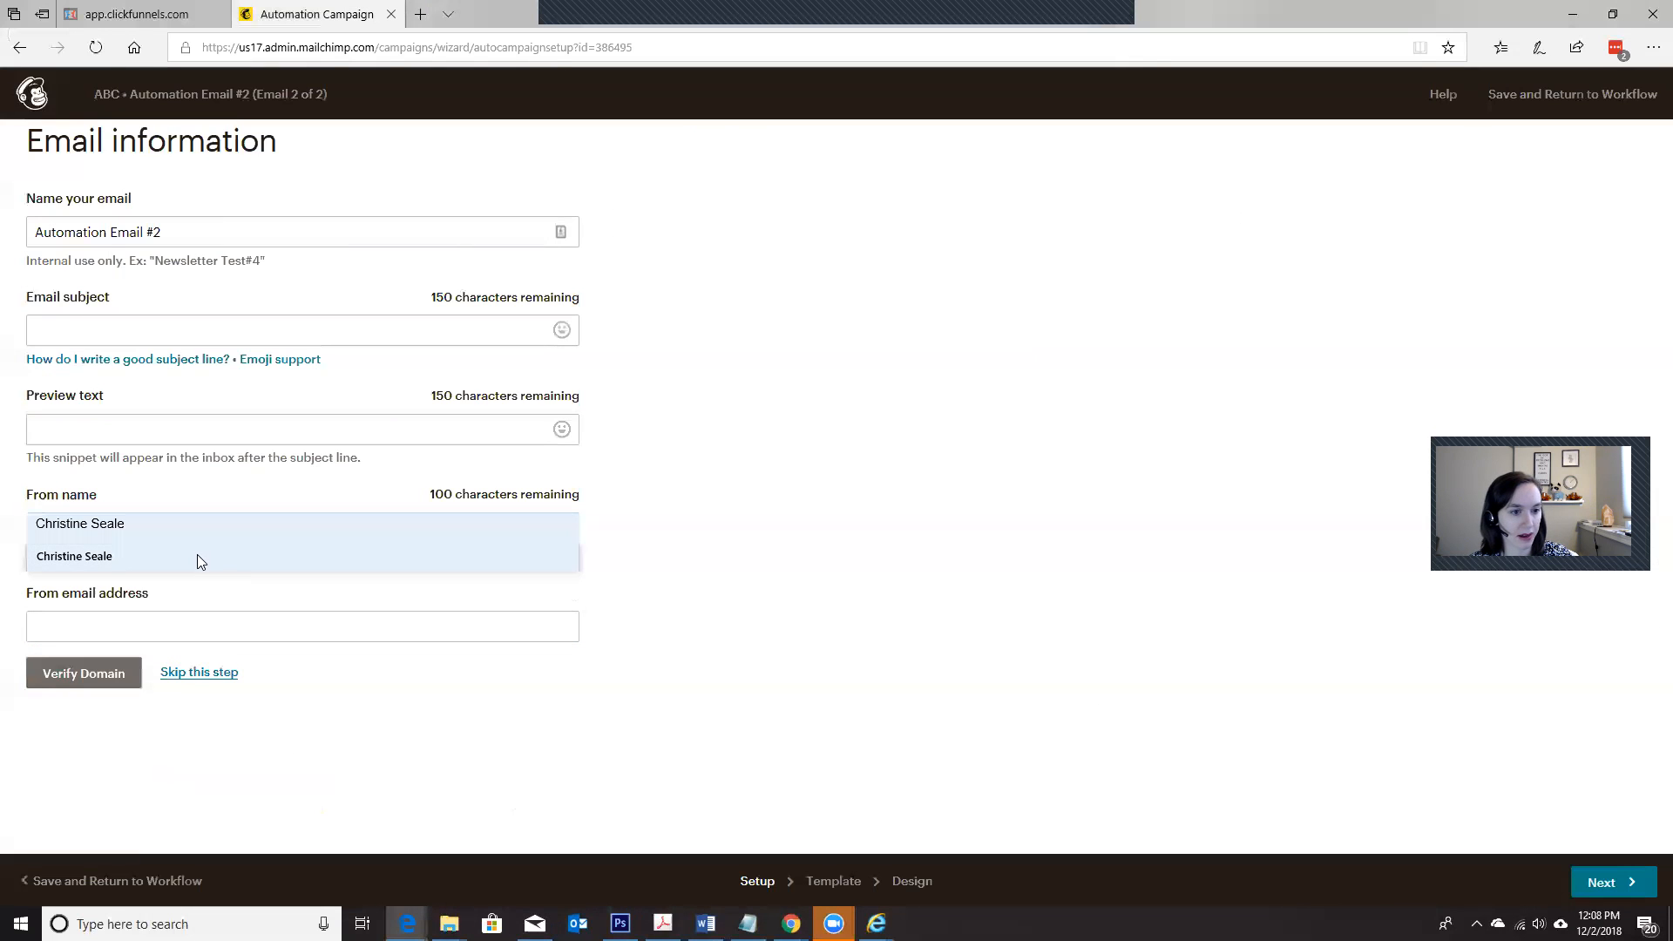
click(206, 674)
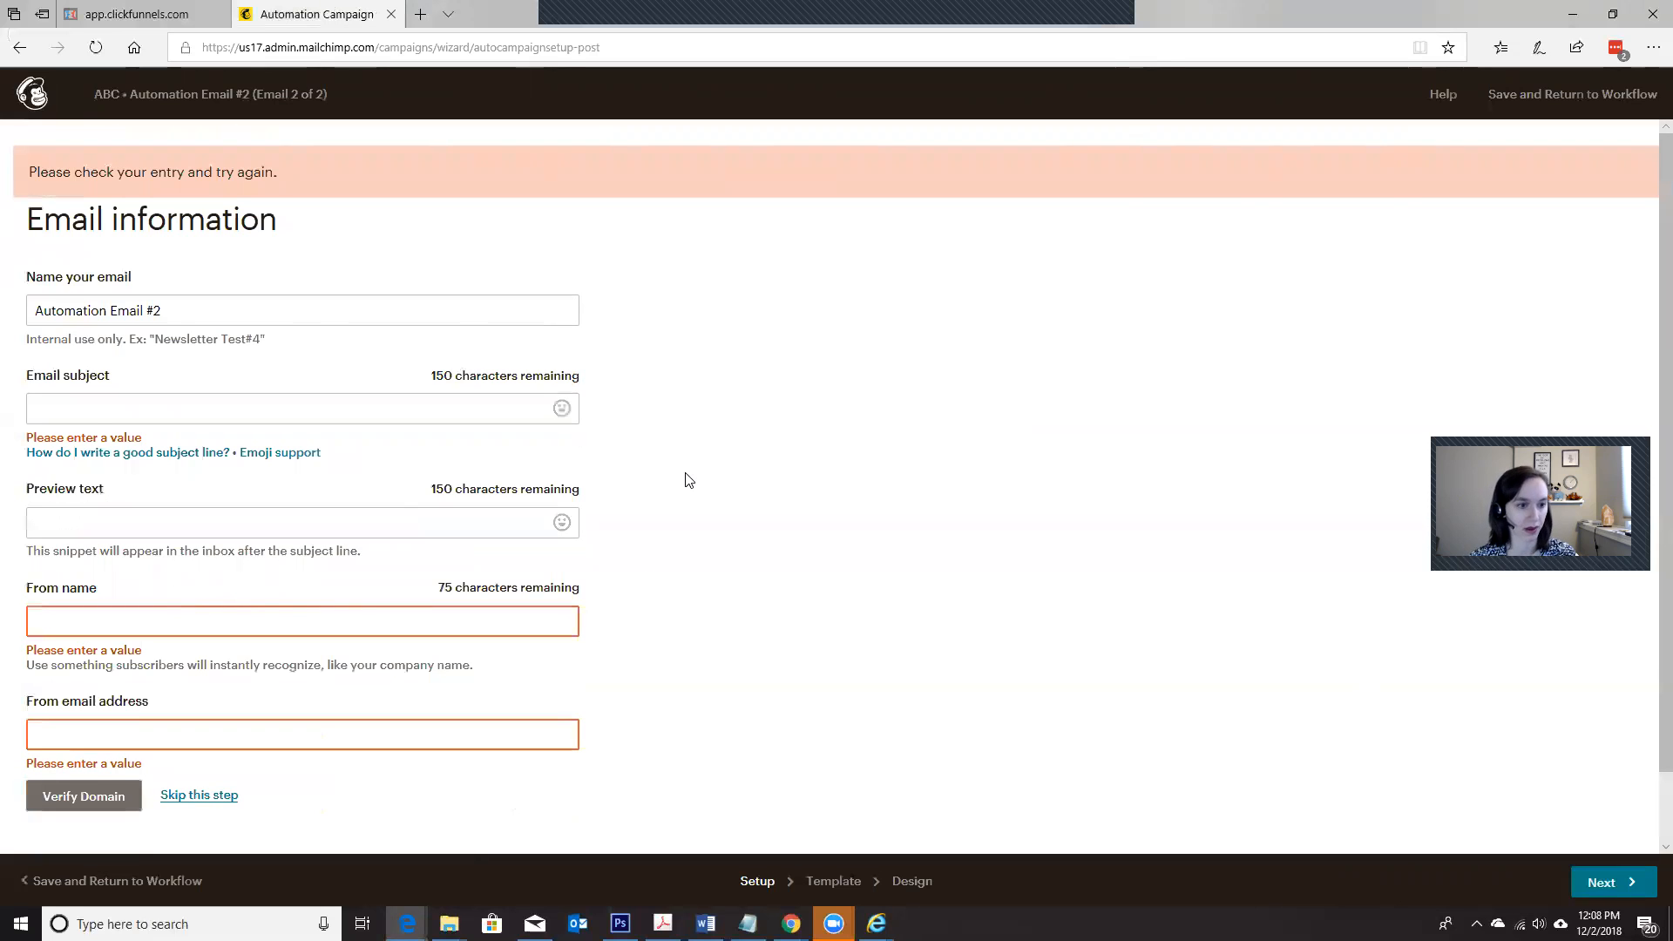
Step: Fill in the sender's own name and email address for Automation Email #2 and skip domain verification
click(523, 627)
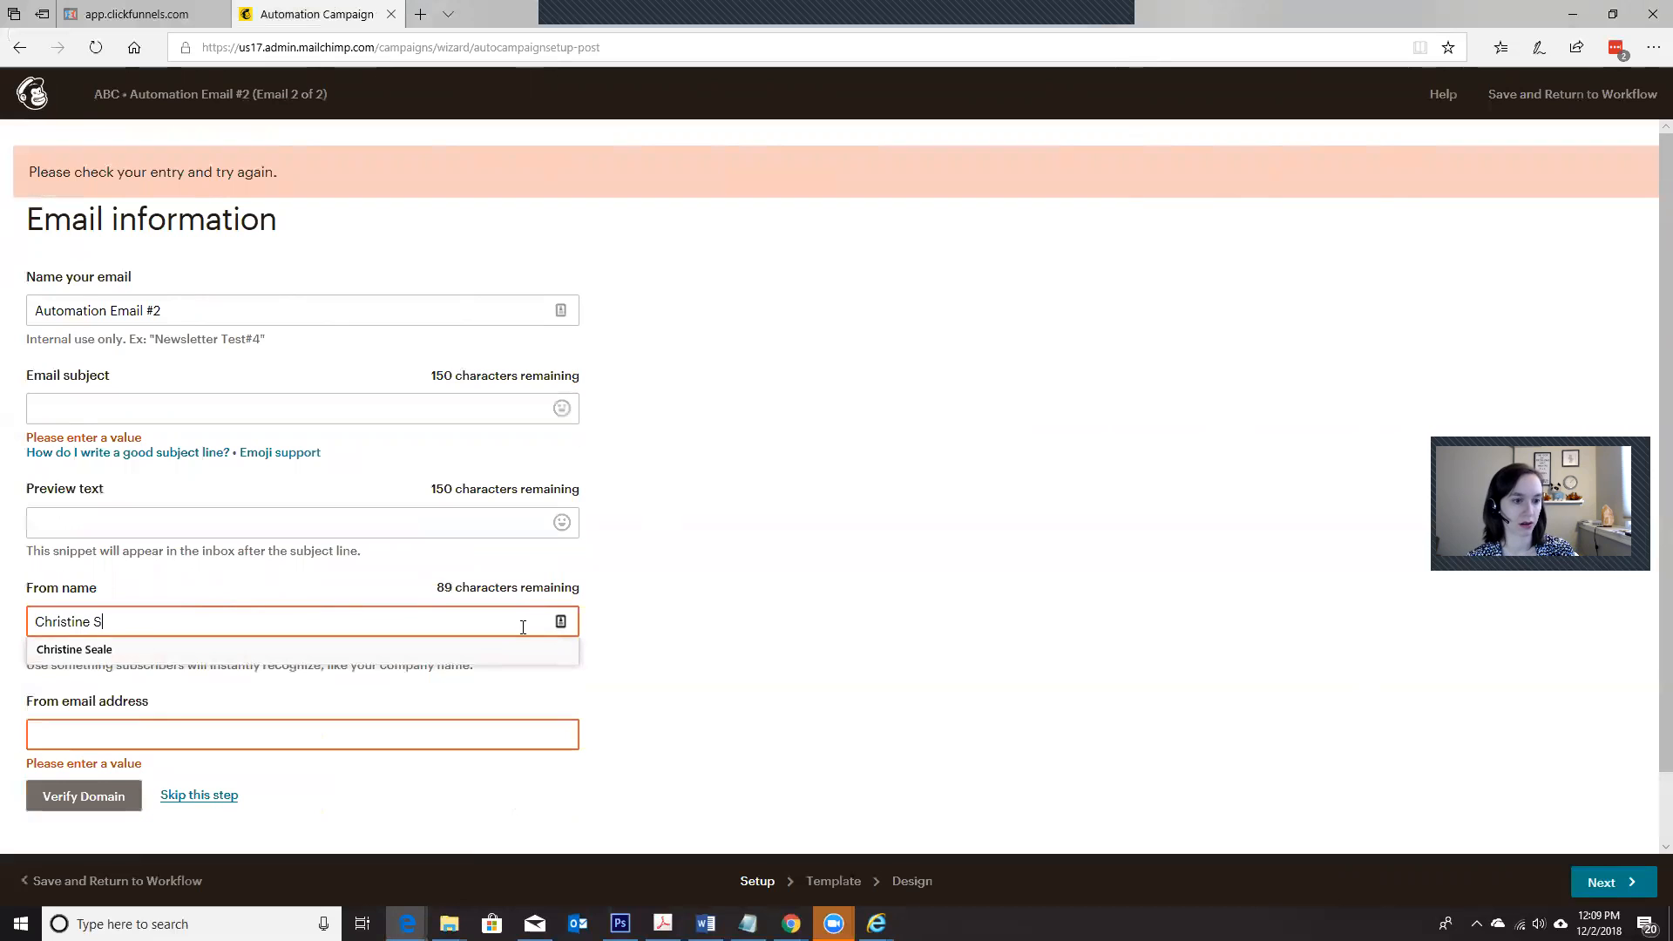
key(Tab)
text(chr)
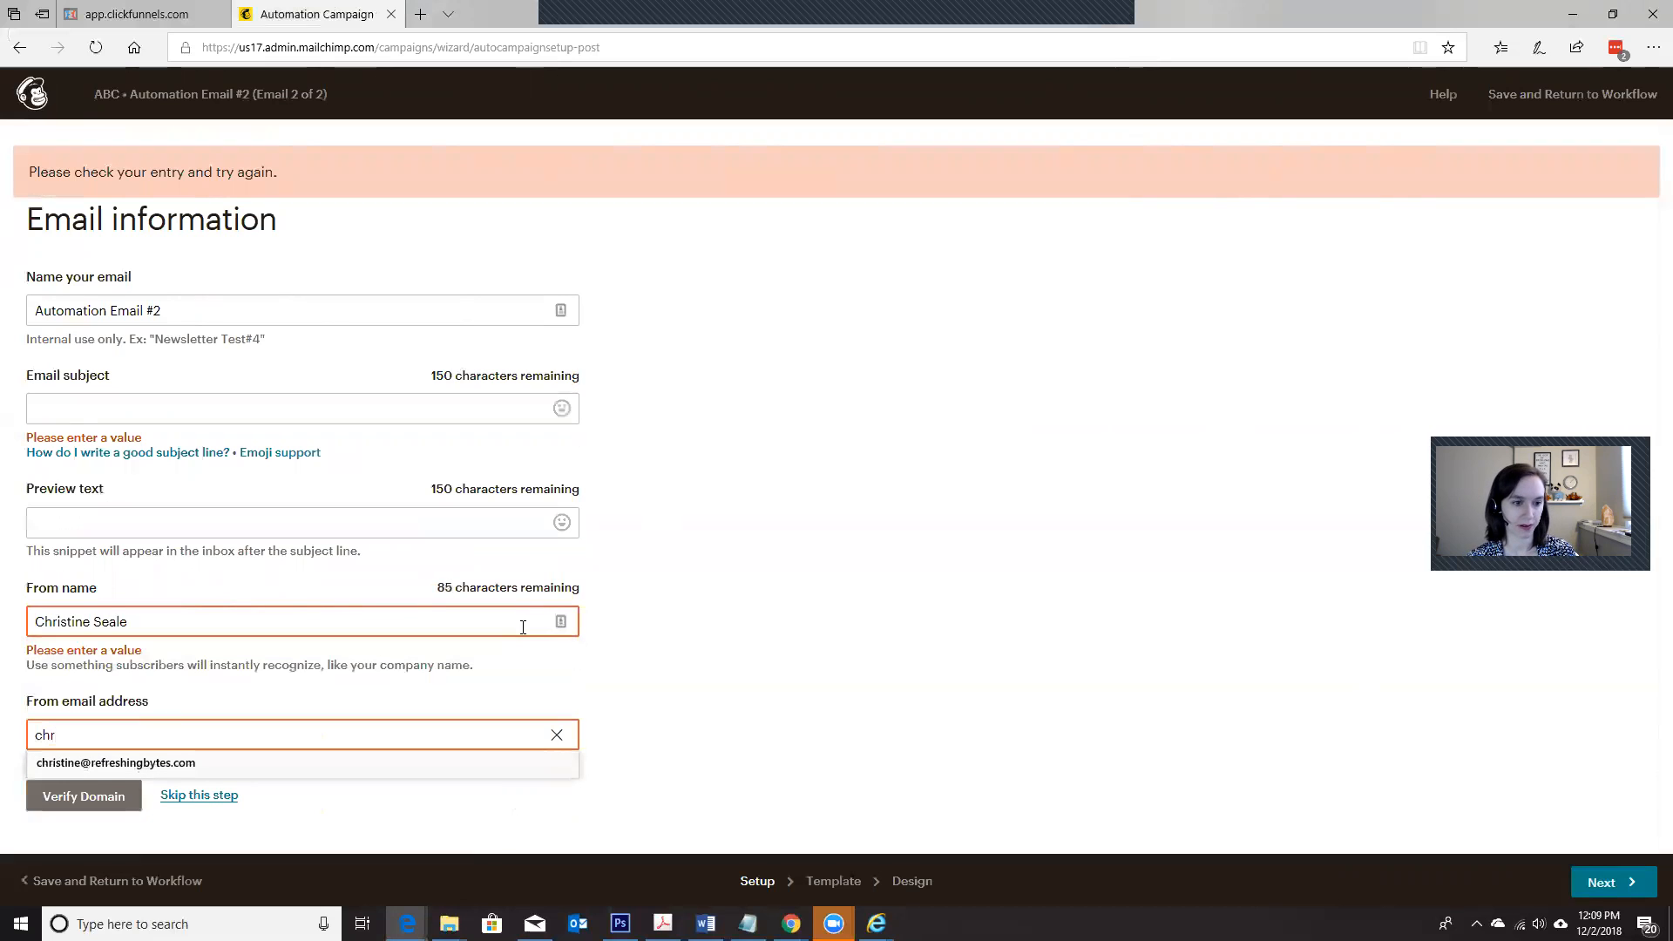
key(Down)
key(Return)
click(204, 797)
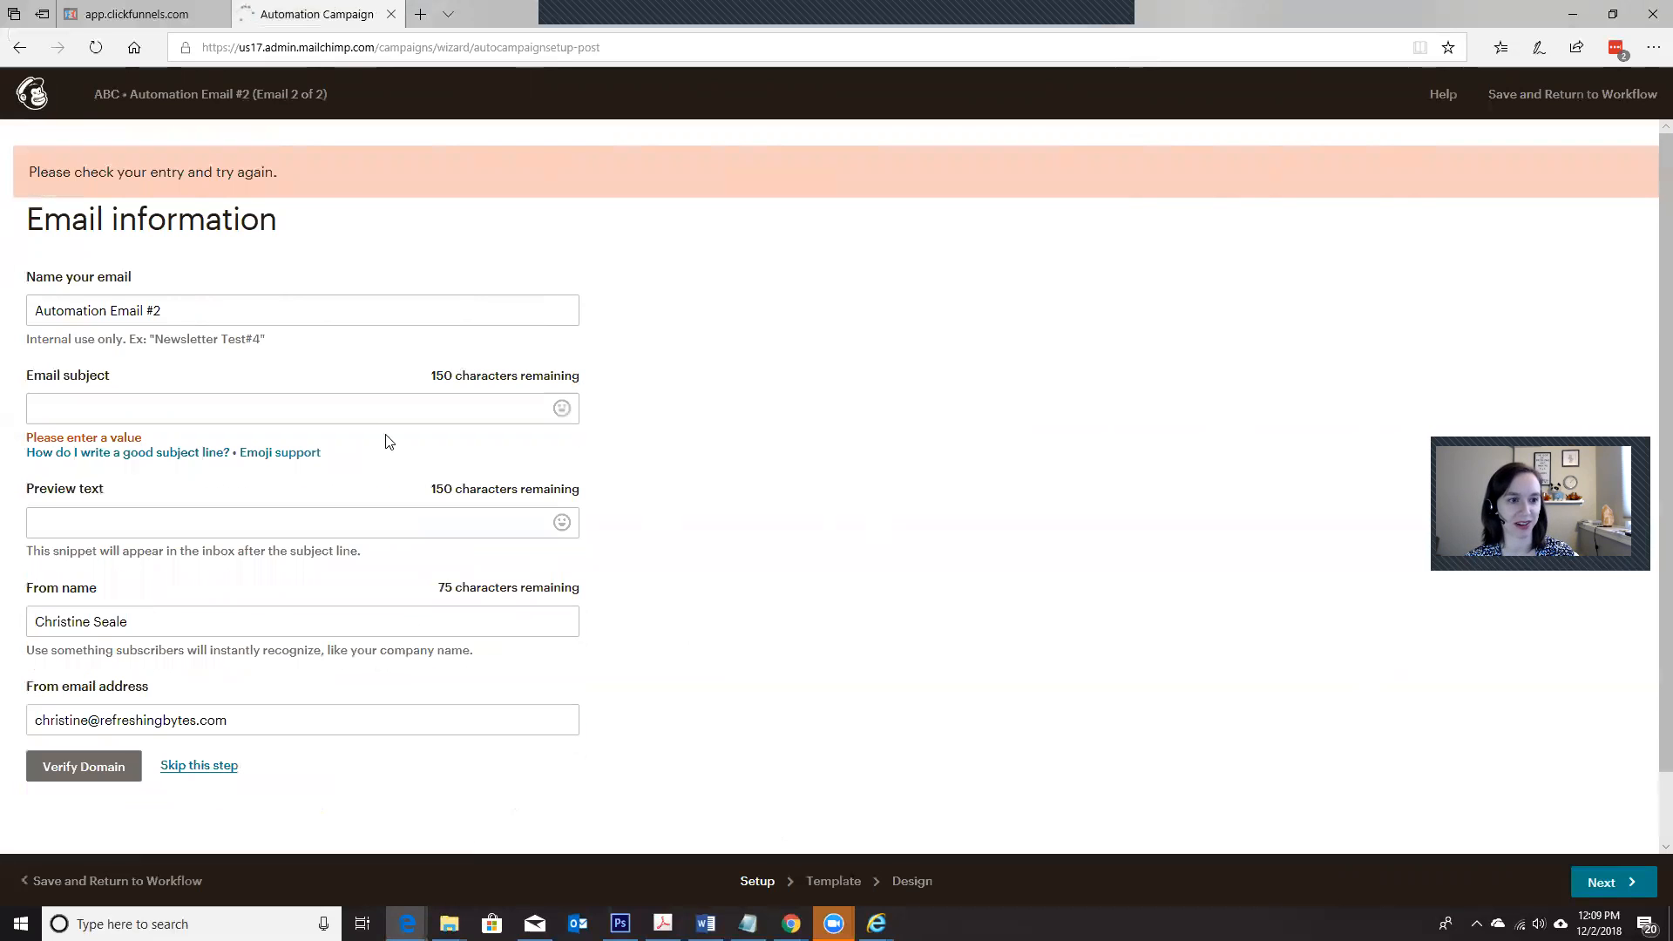
Step: Set the email subject to "He did whaat? (Pic inside)" and continue to template selection without verifying the domain
click(373, 408)
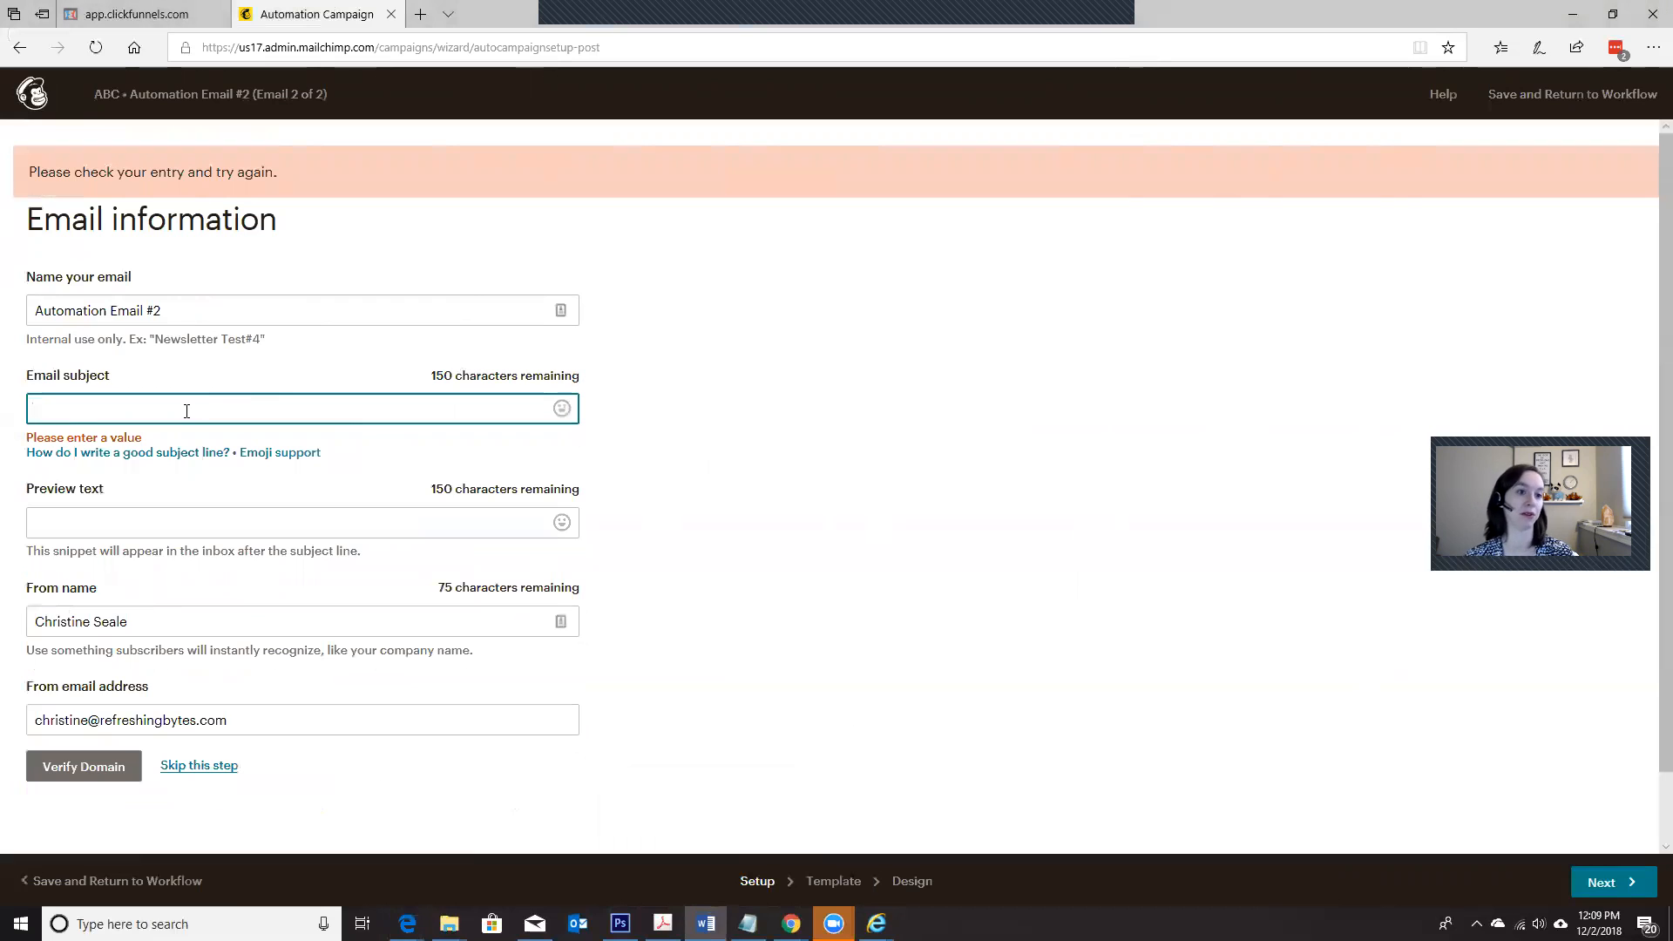
text(He )
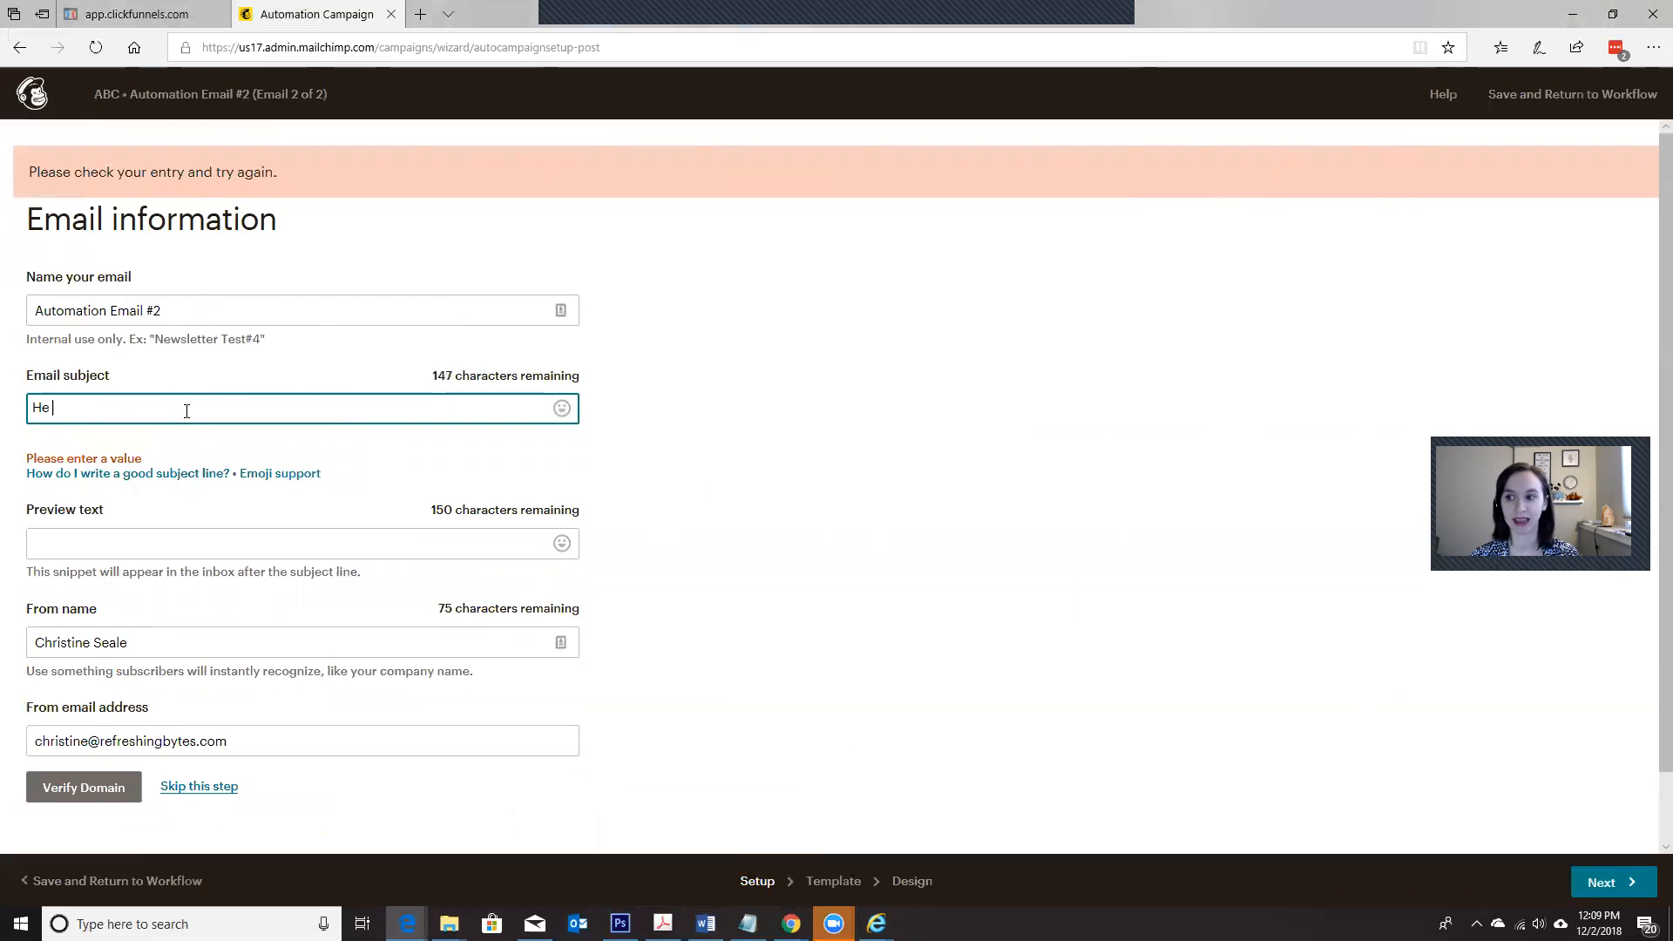
text(did whaat?)
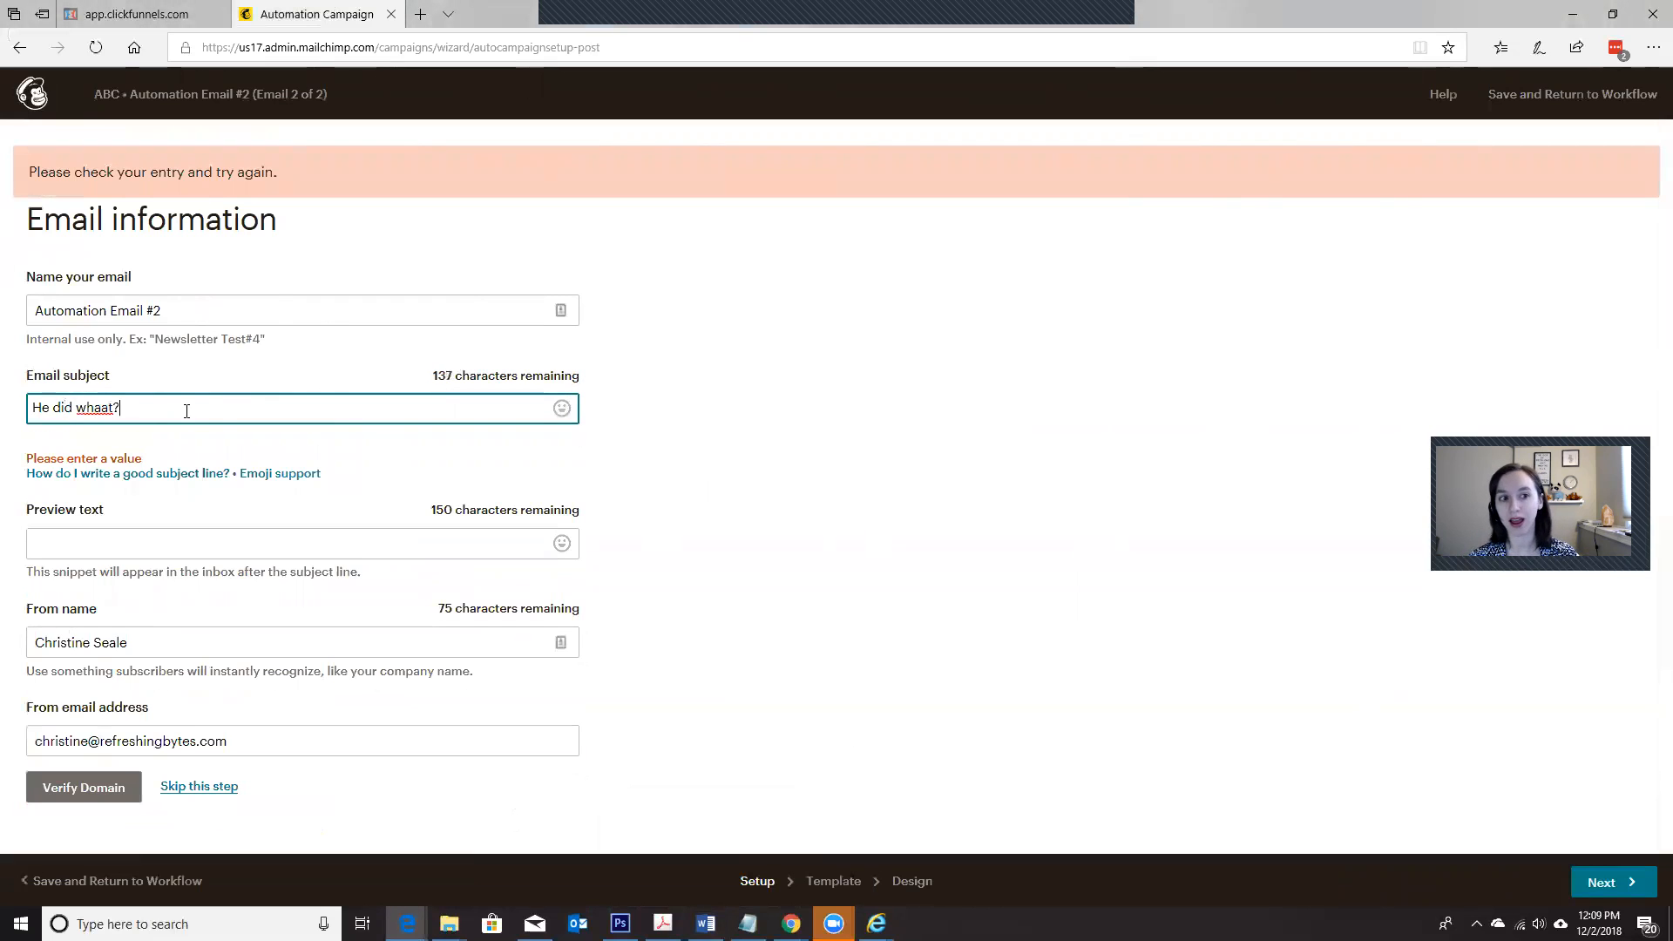
text( (Pic inside))
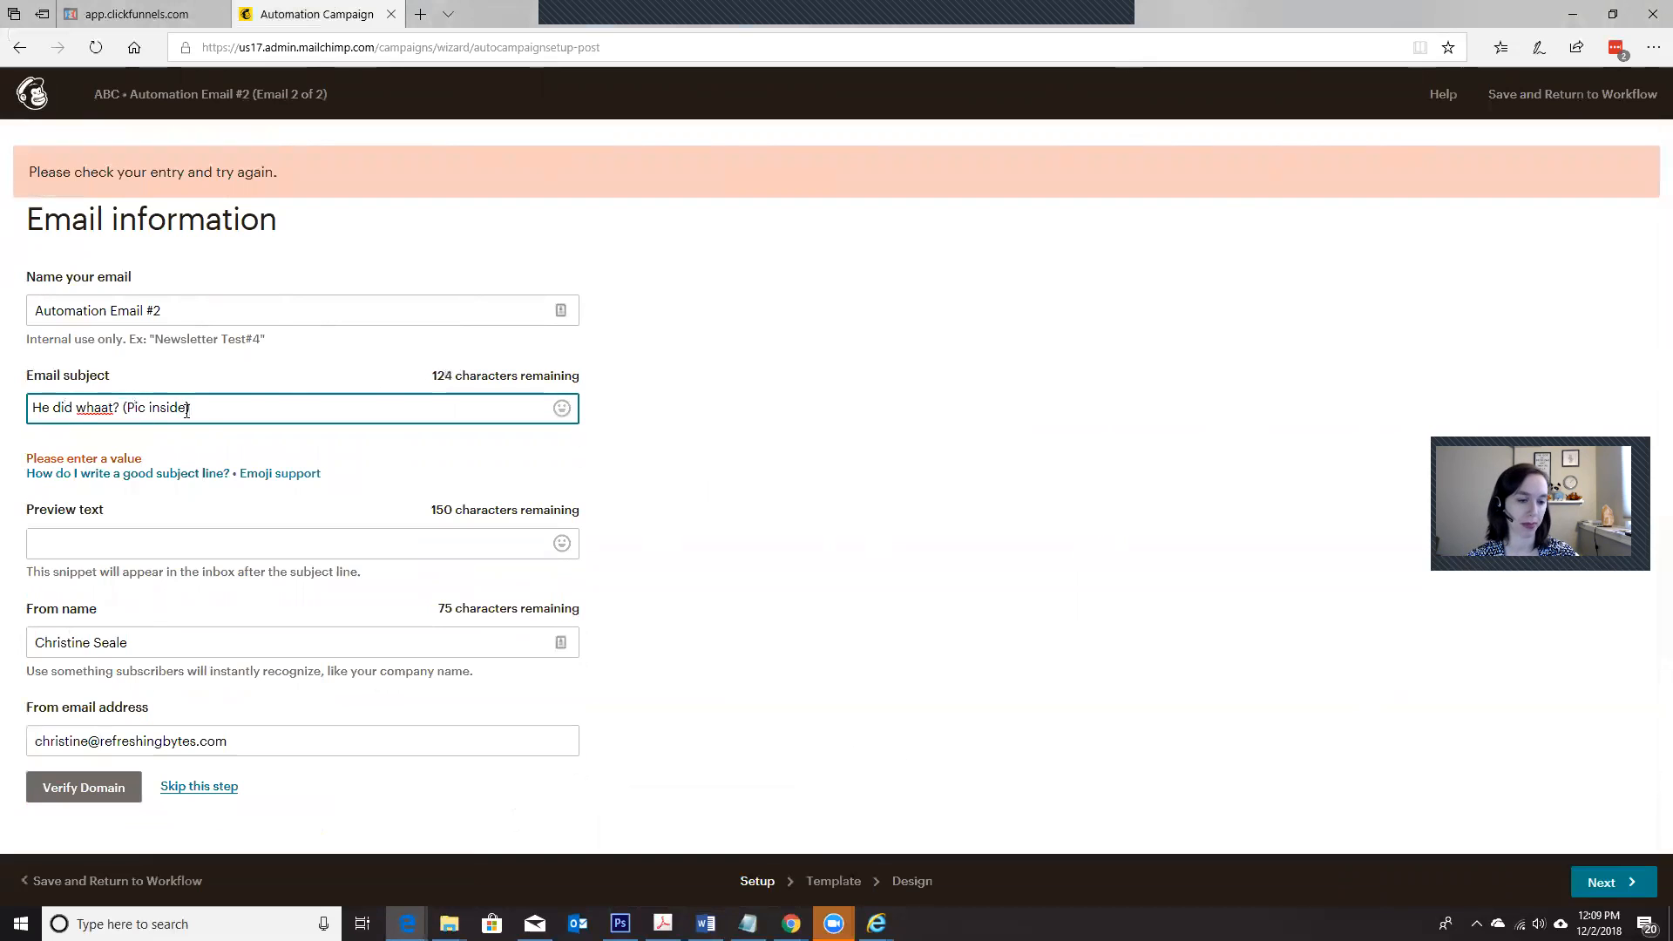
click(219, 787)
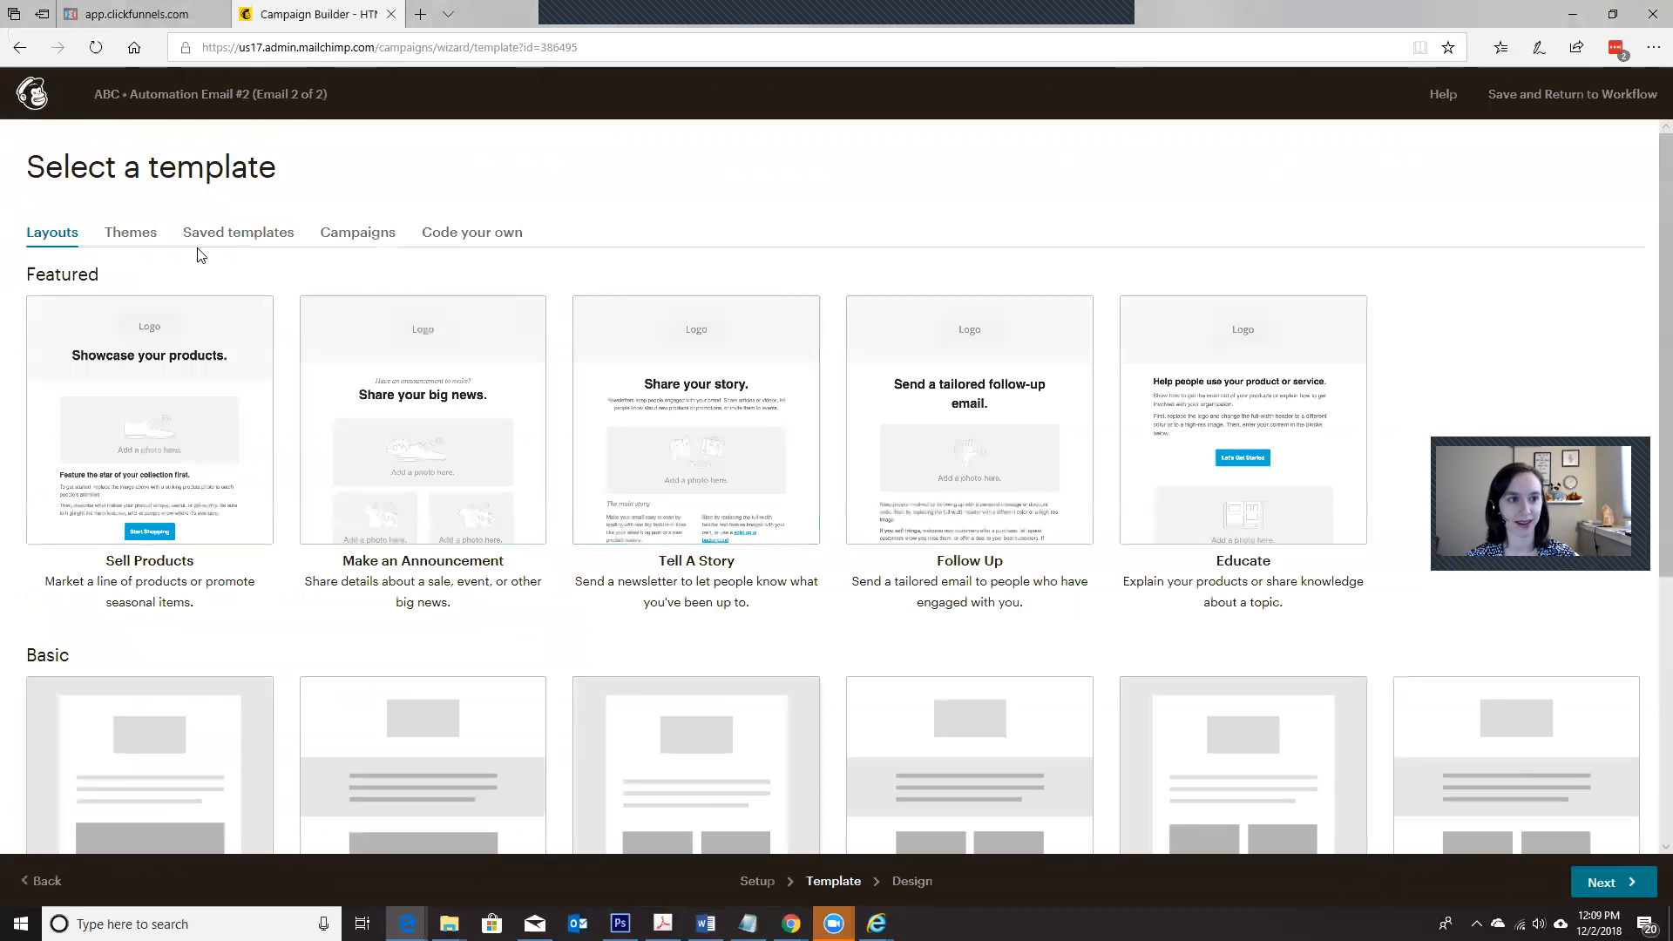
Step: Choose the Paste in code template and replace the placeholder code with the copied HTML of the ClickFunnels email
click(472, 248)
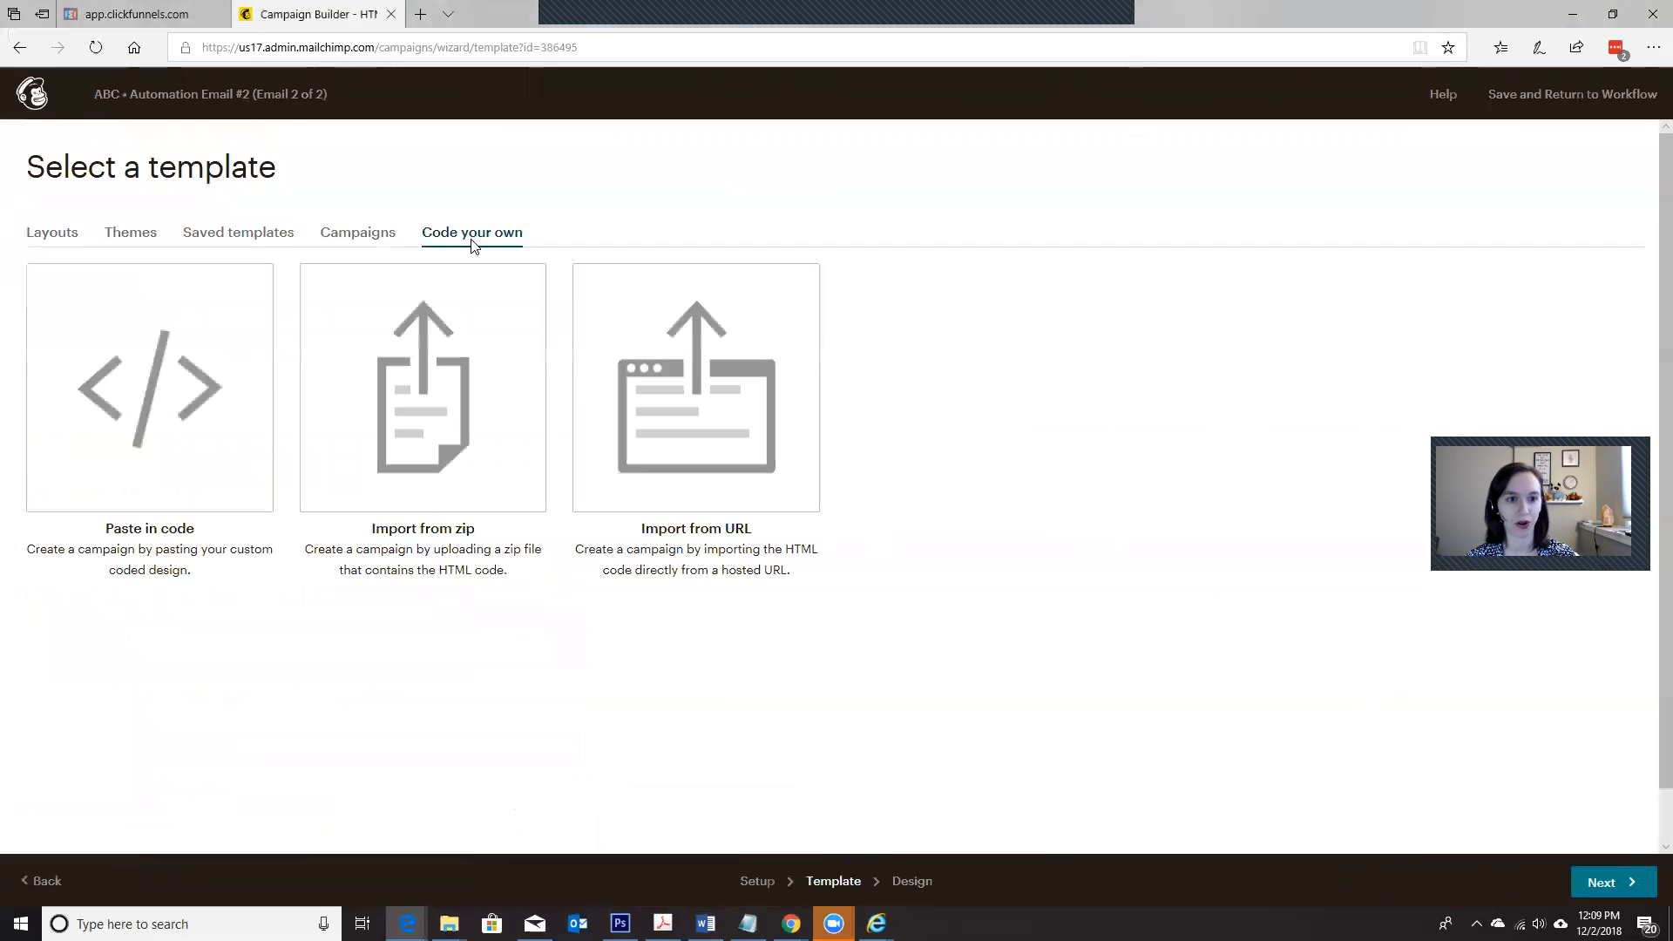
click(176, 410)
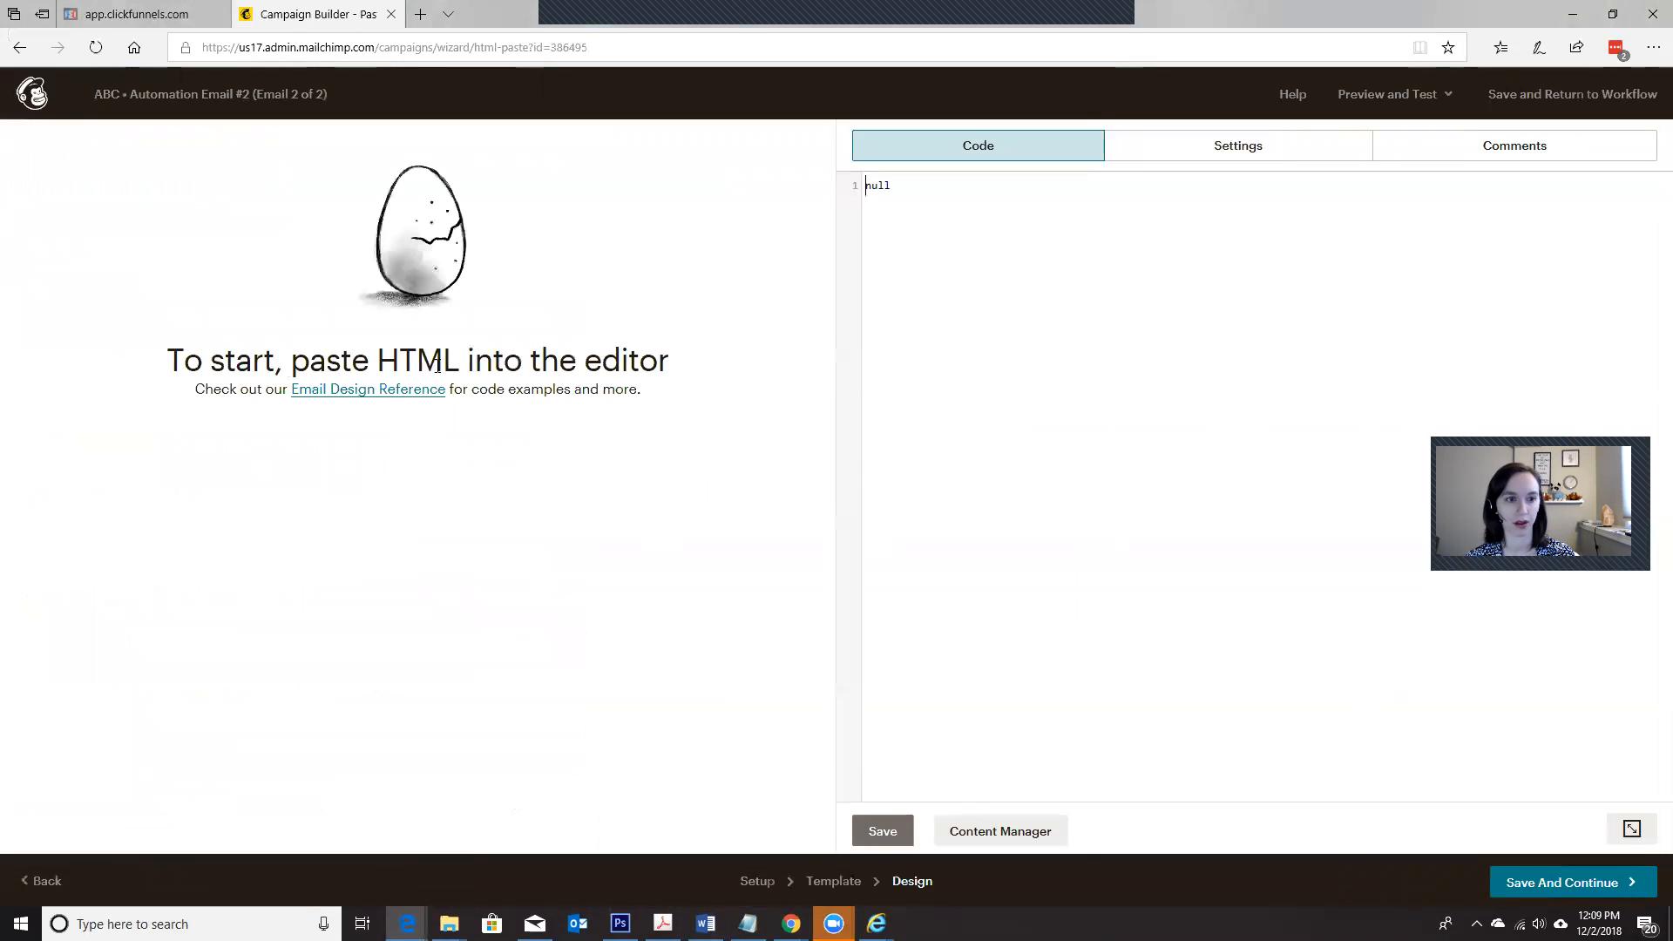
drag(892, 186, 1050, 344)
key(BackSpace)
key(BackSpace)
key(BackSpace)
key(BackSpace)
key(ctrl+v)
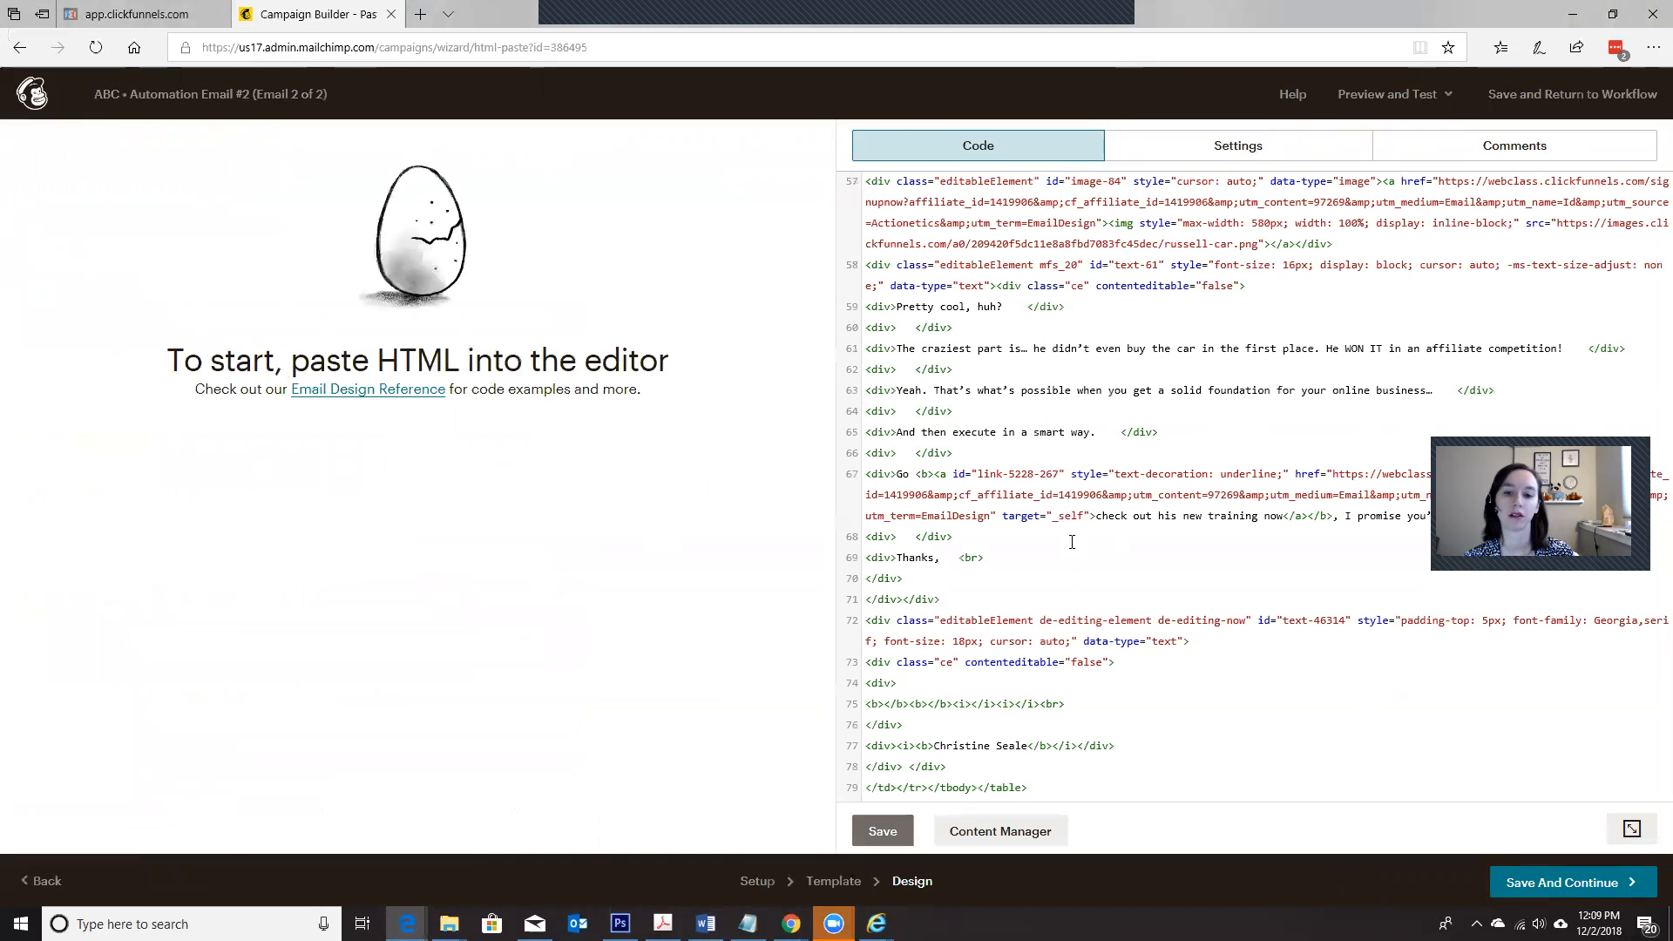
Step: Append a closing </center> tag to the end of the pasted HTML and save the code
text(</centn)
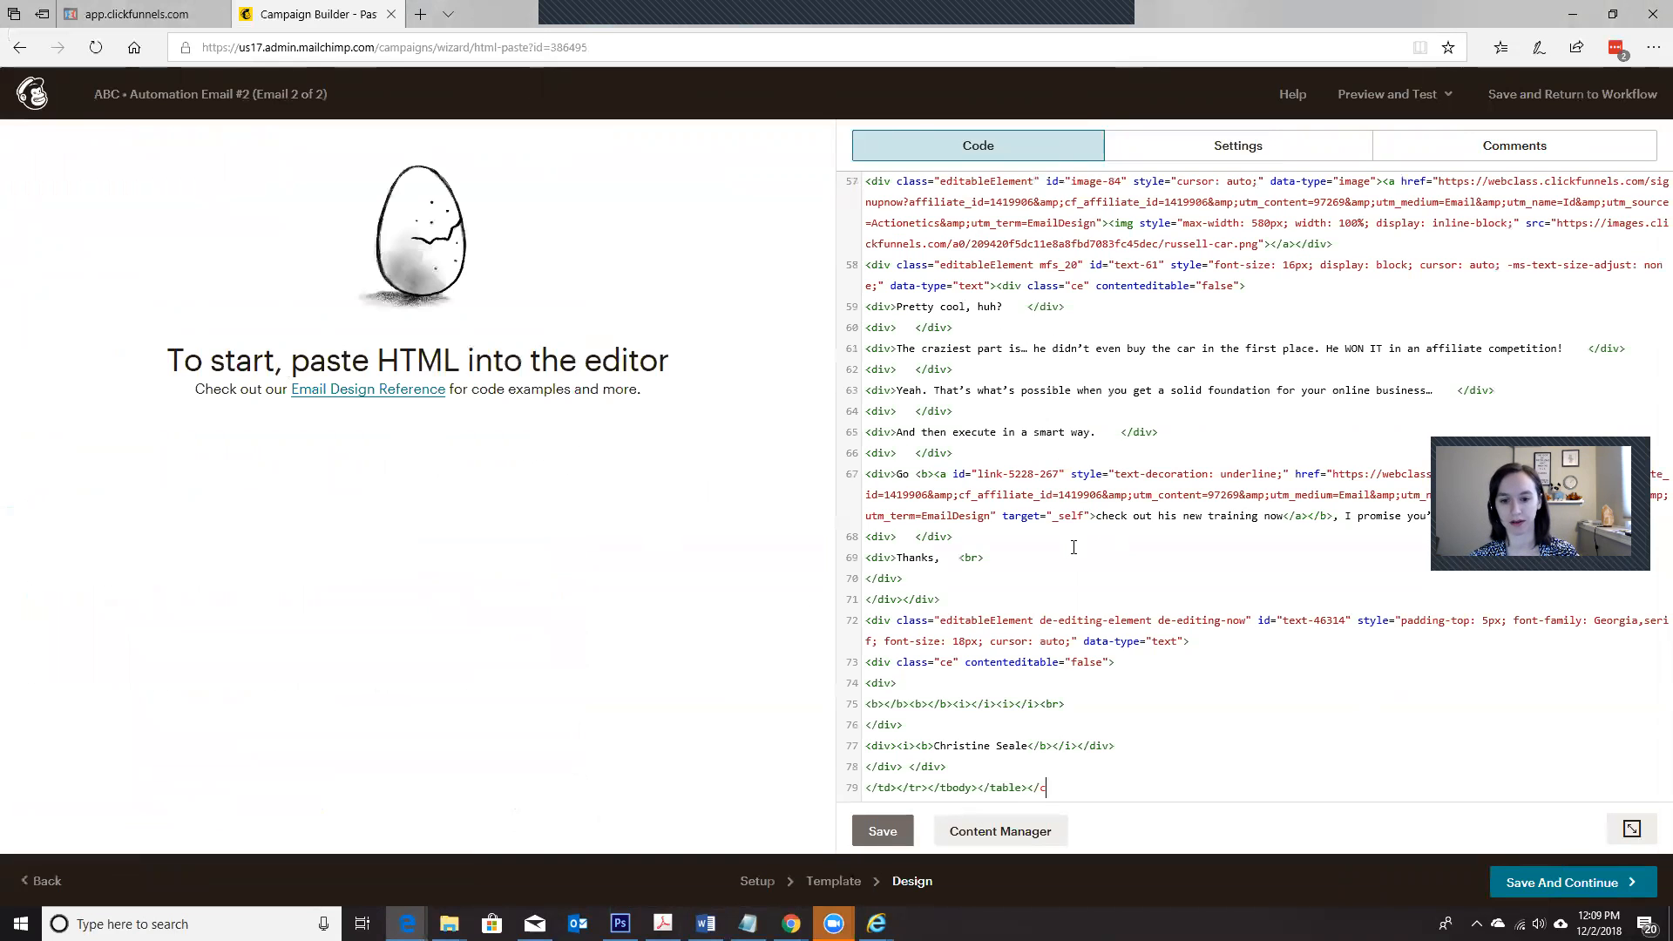
key(BackSpace)
text(er>)
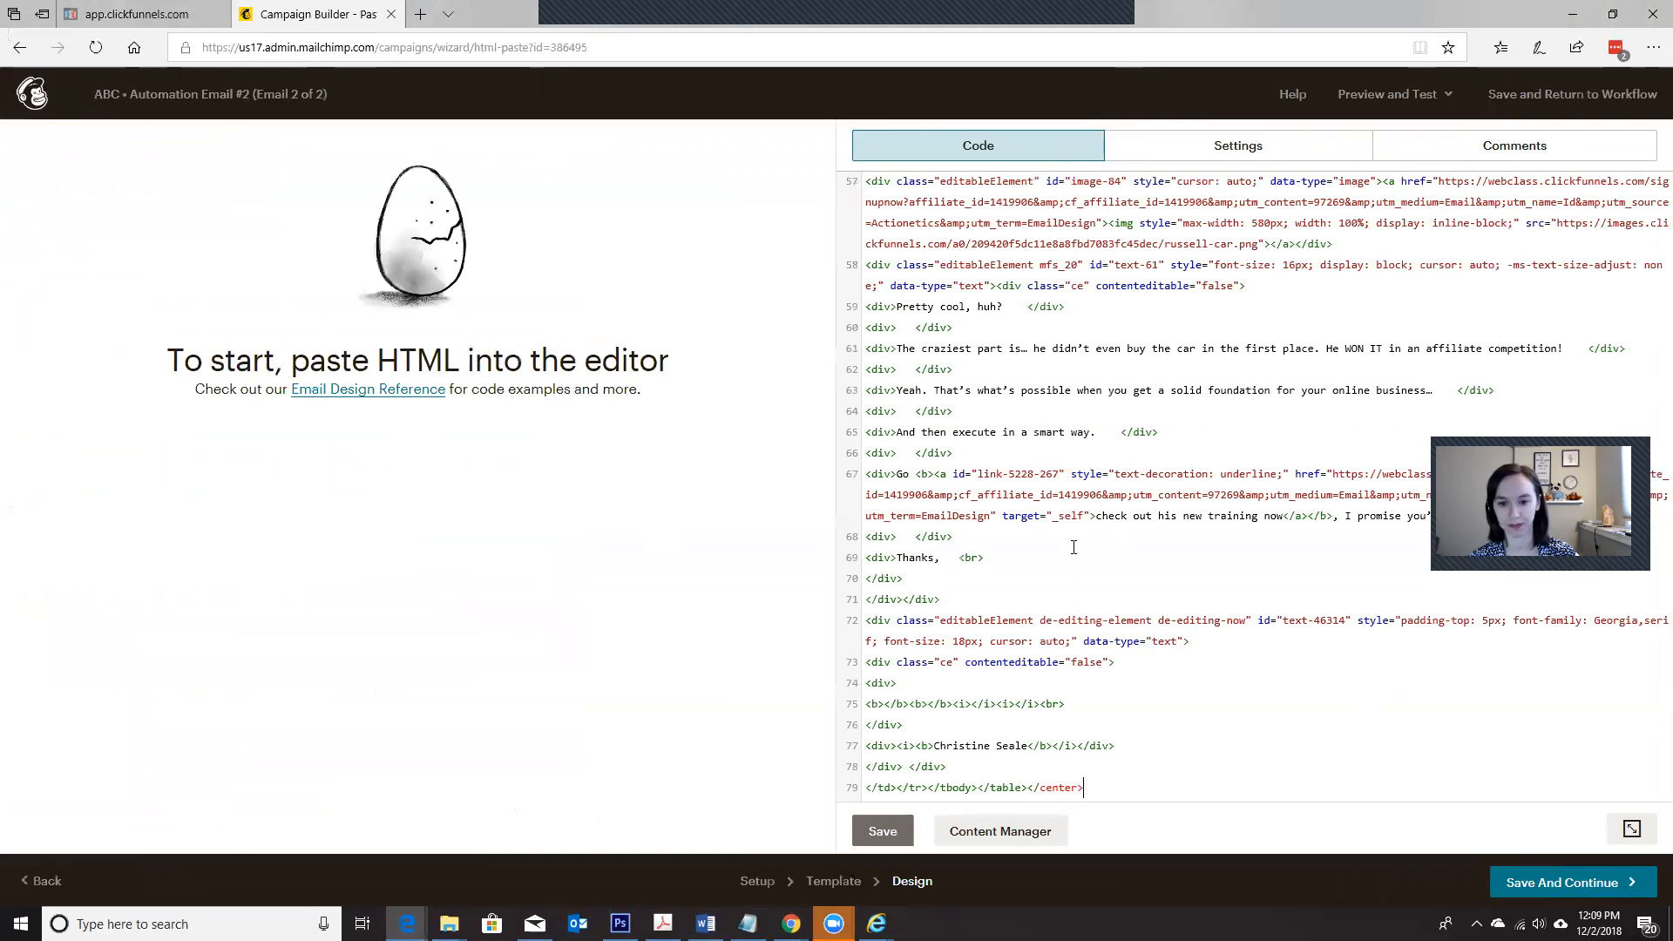
click(882, 830)
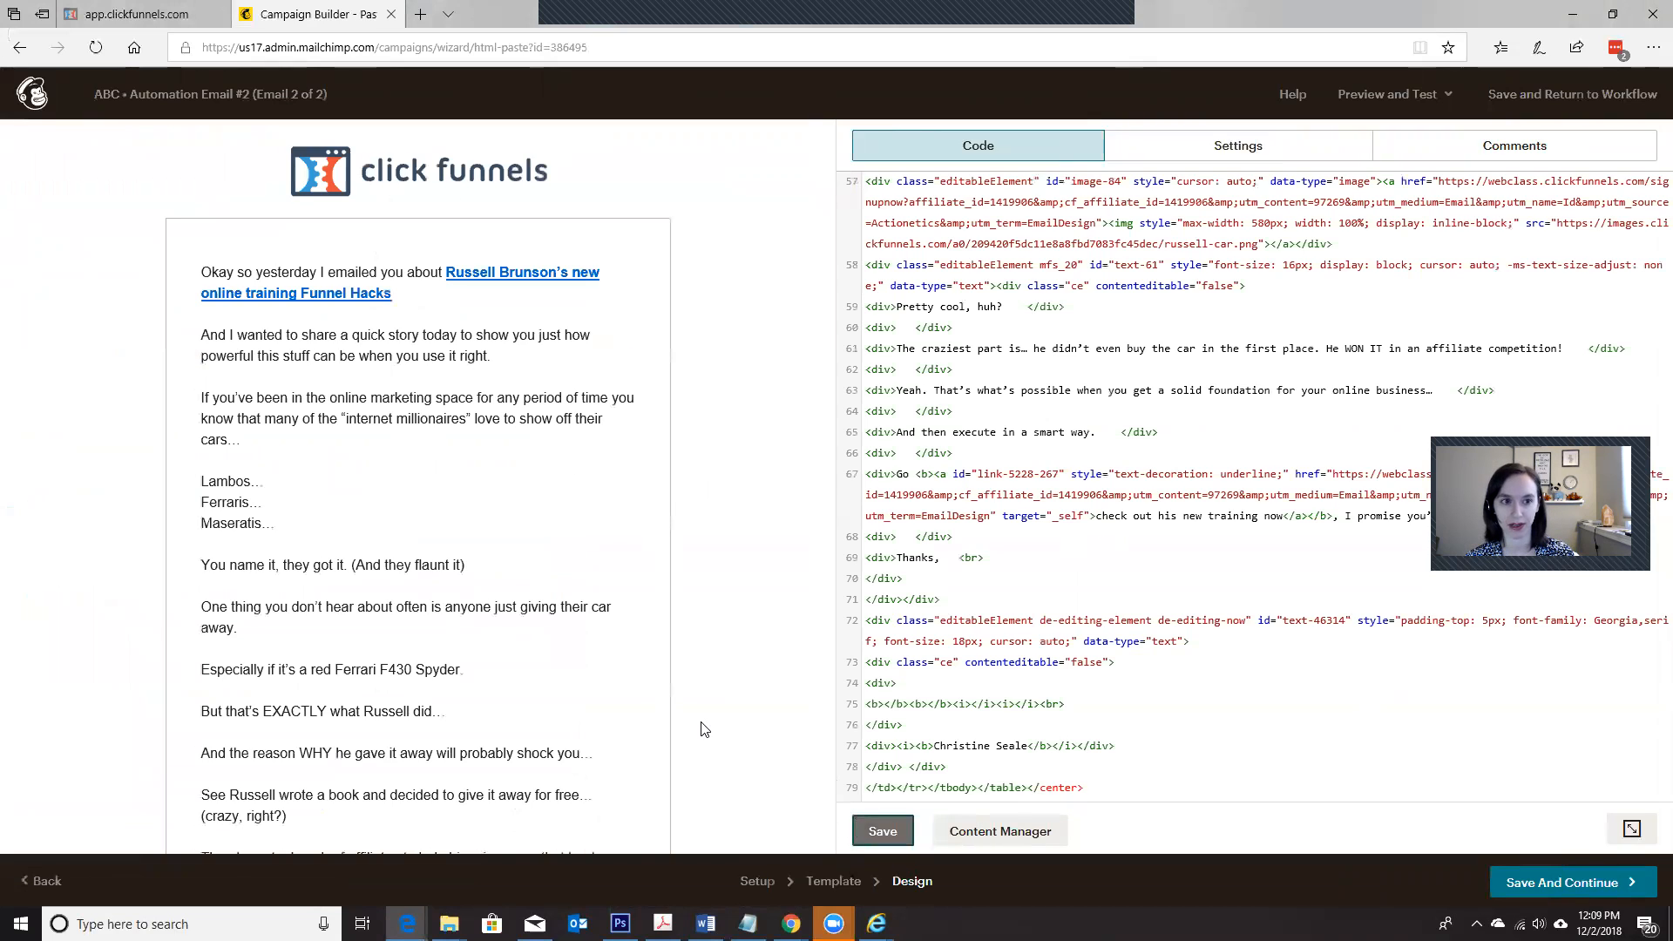
Step: Review the rendered preview of the second email, save it and return to the ABC workflow
scroll(707, 726, down, 15)
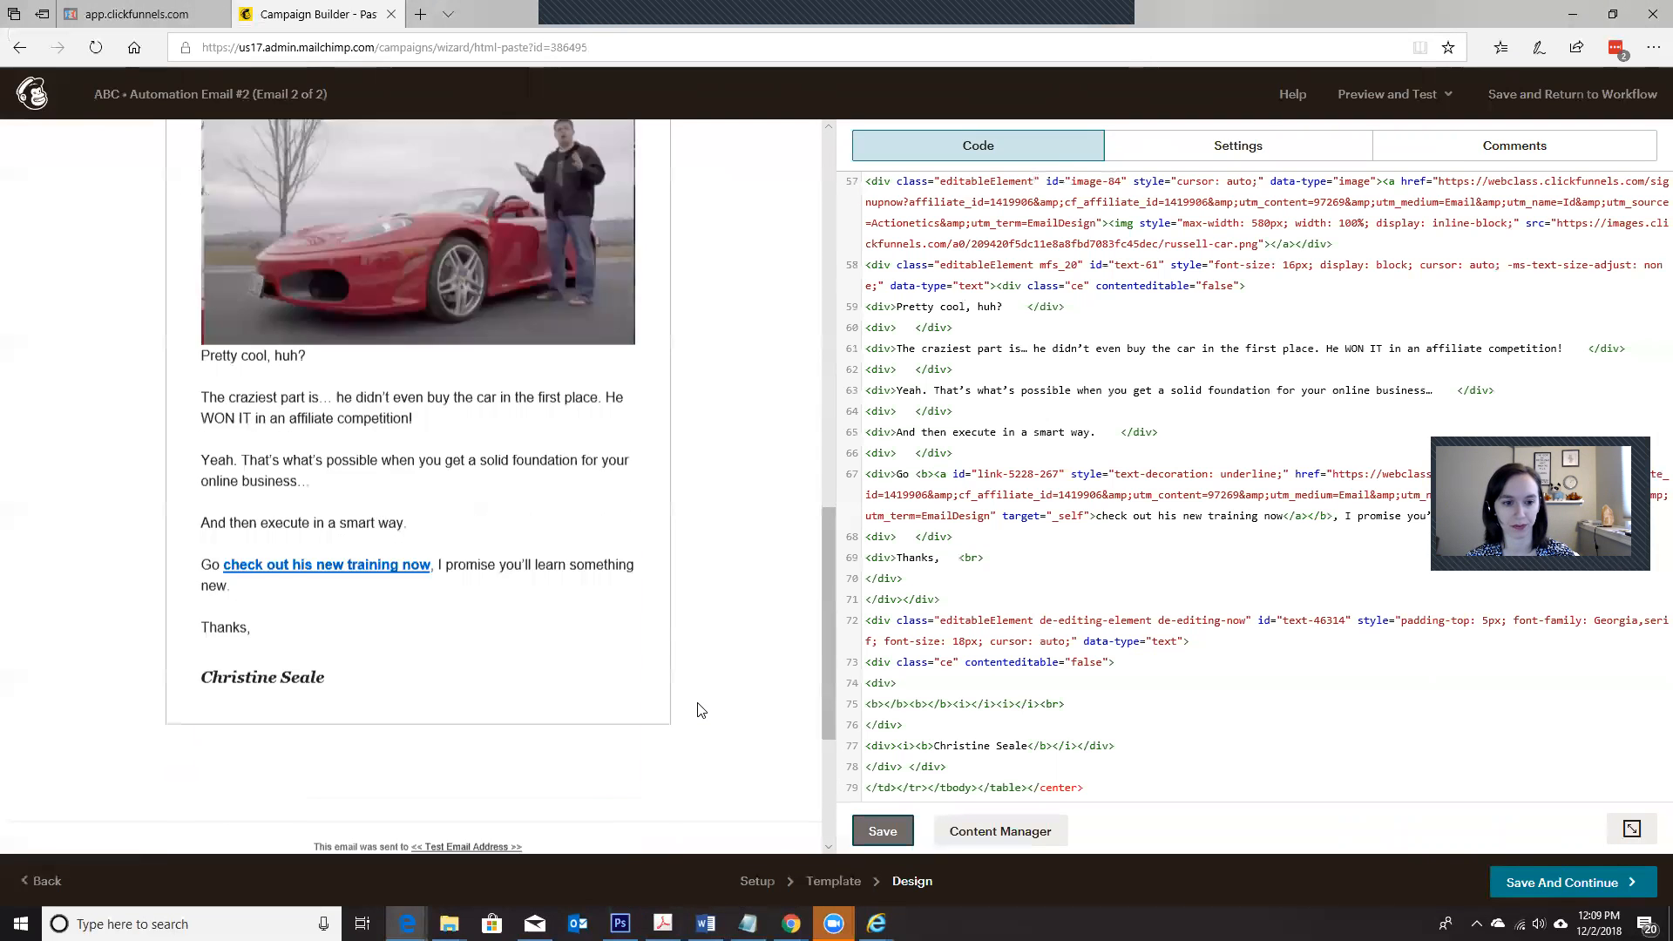
scroll(703, 708, up, 5)
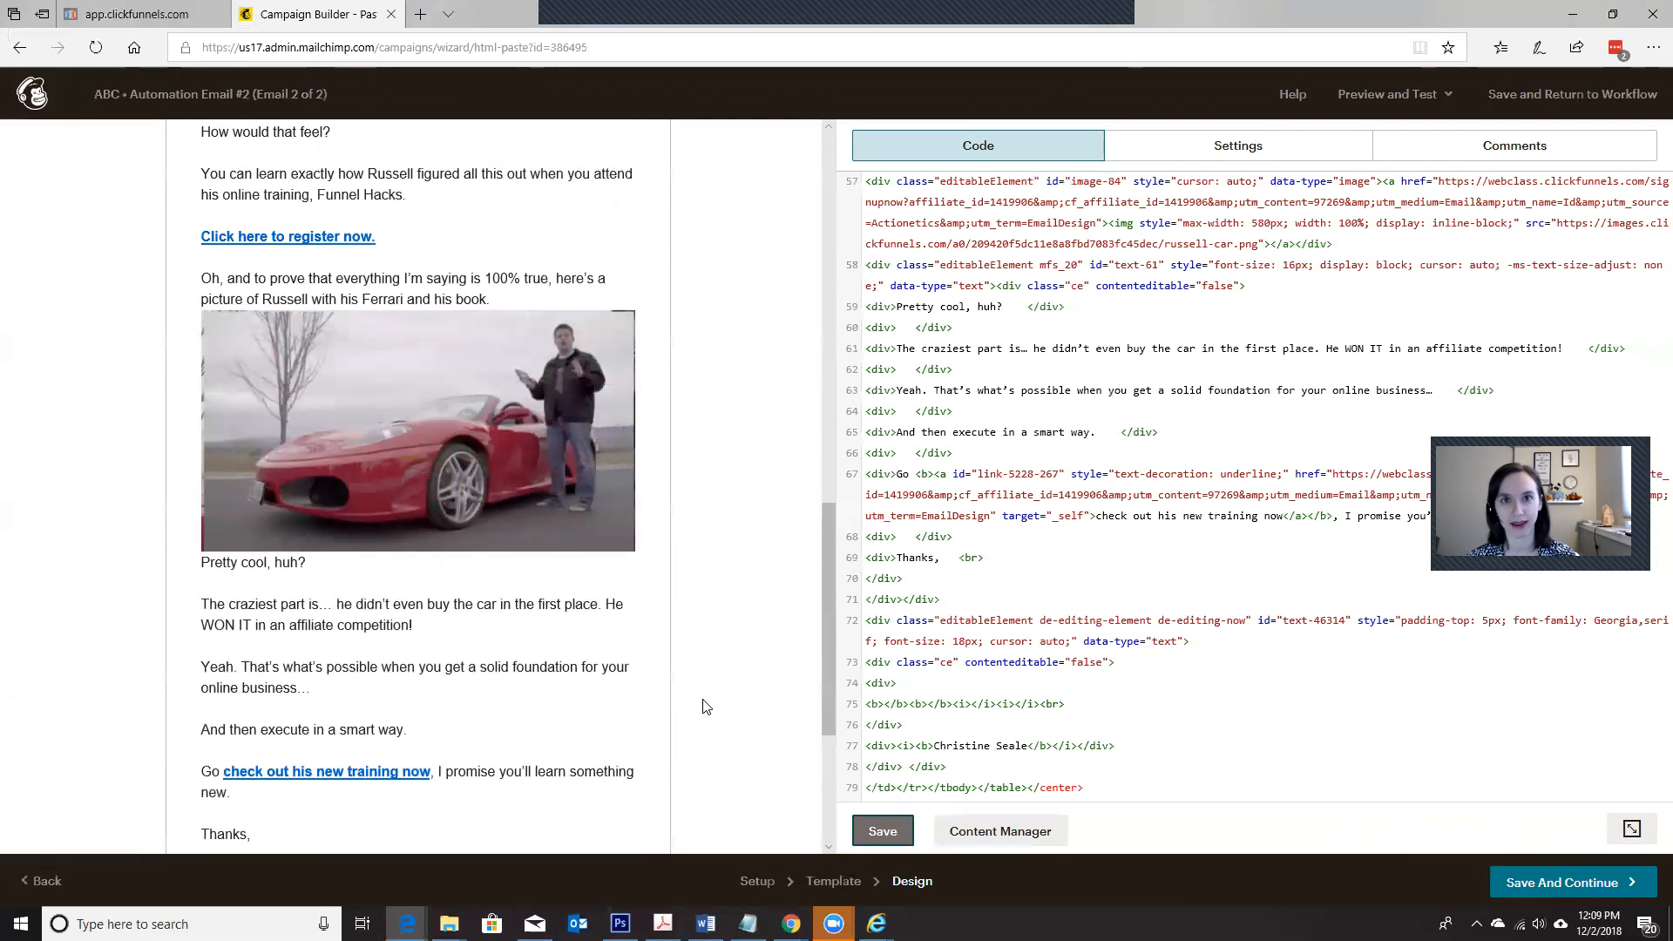
scroll(706, 705, up, 2)
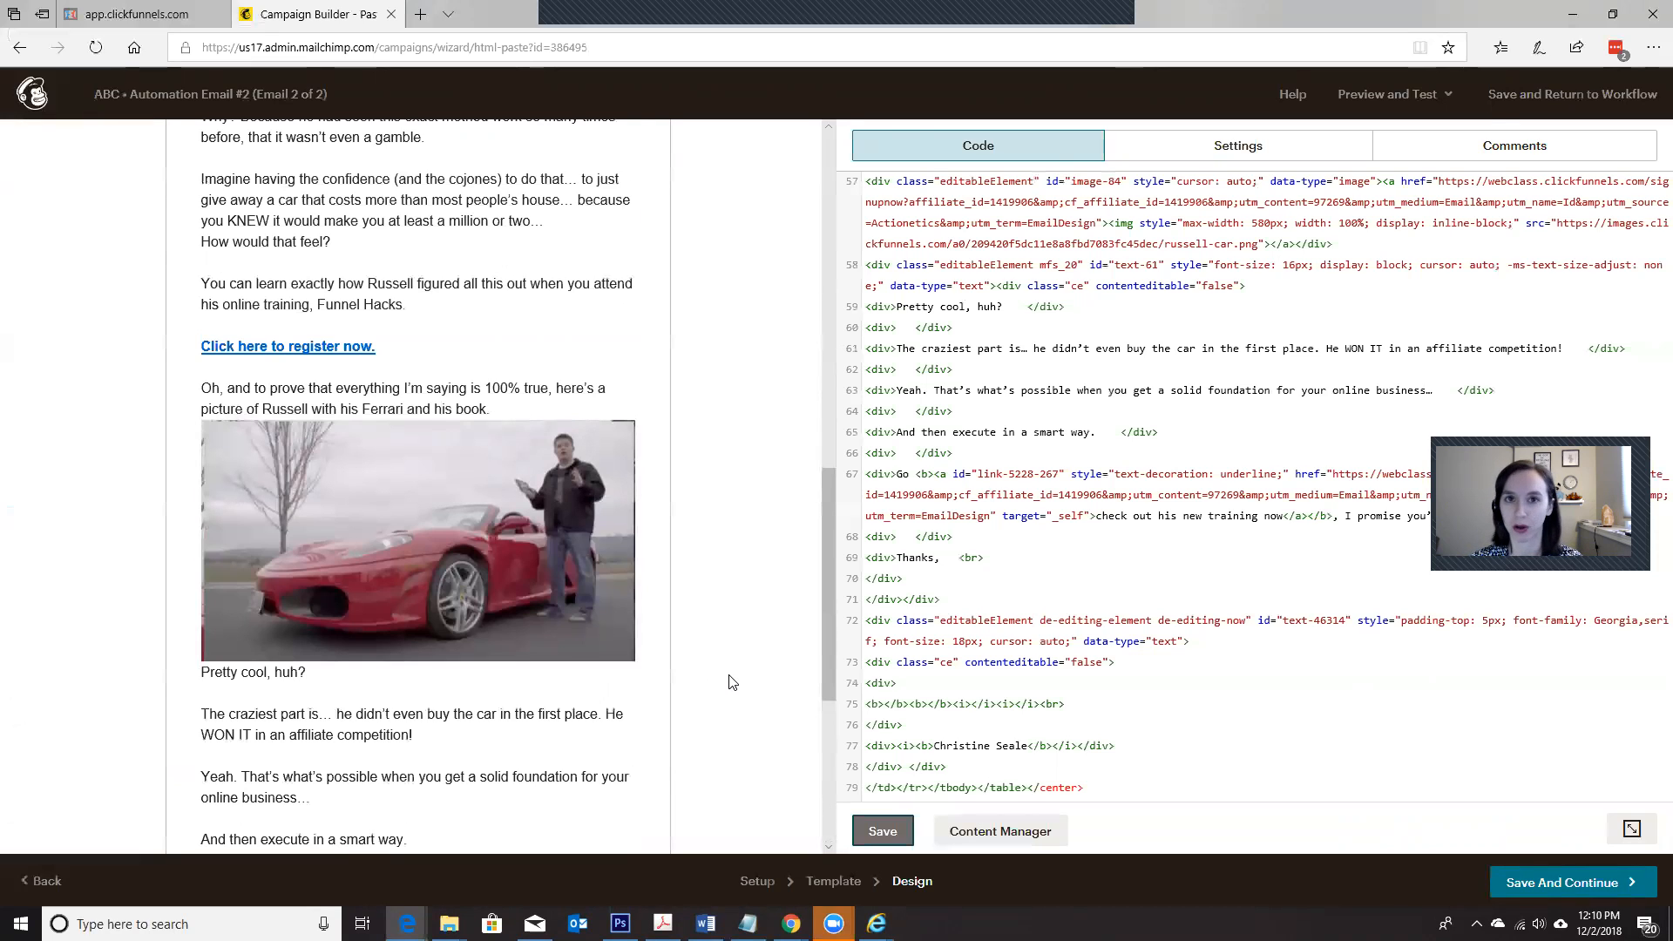
scroll(706, 649, down, 5)
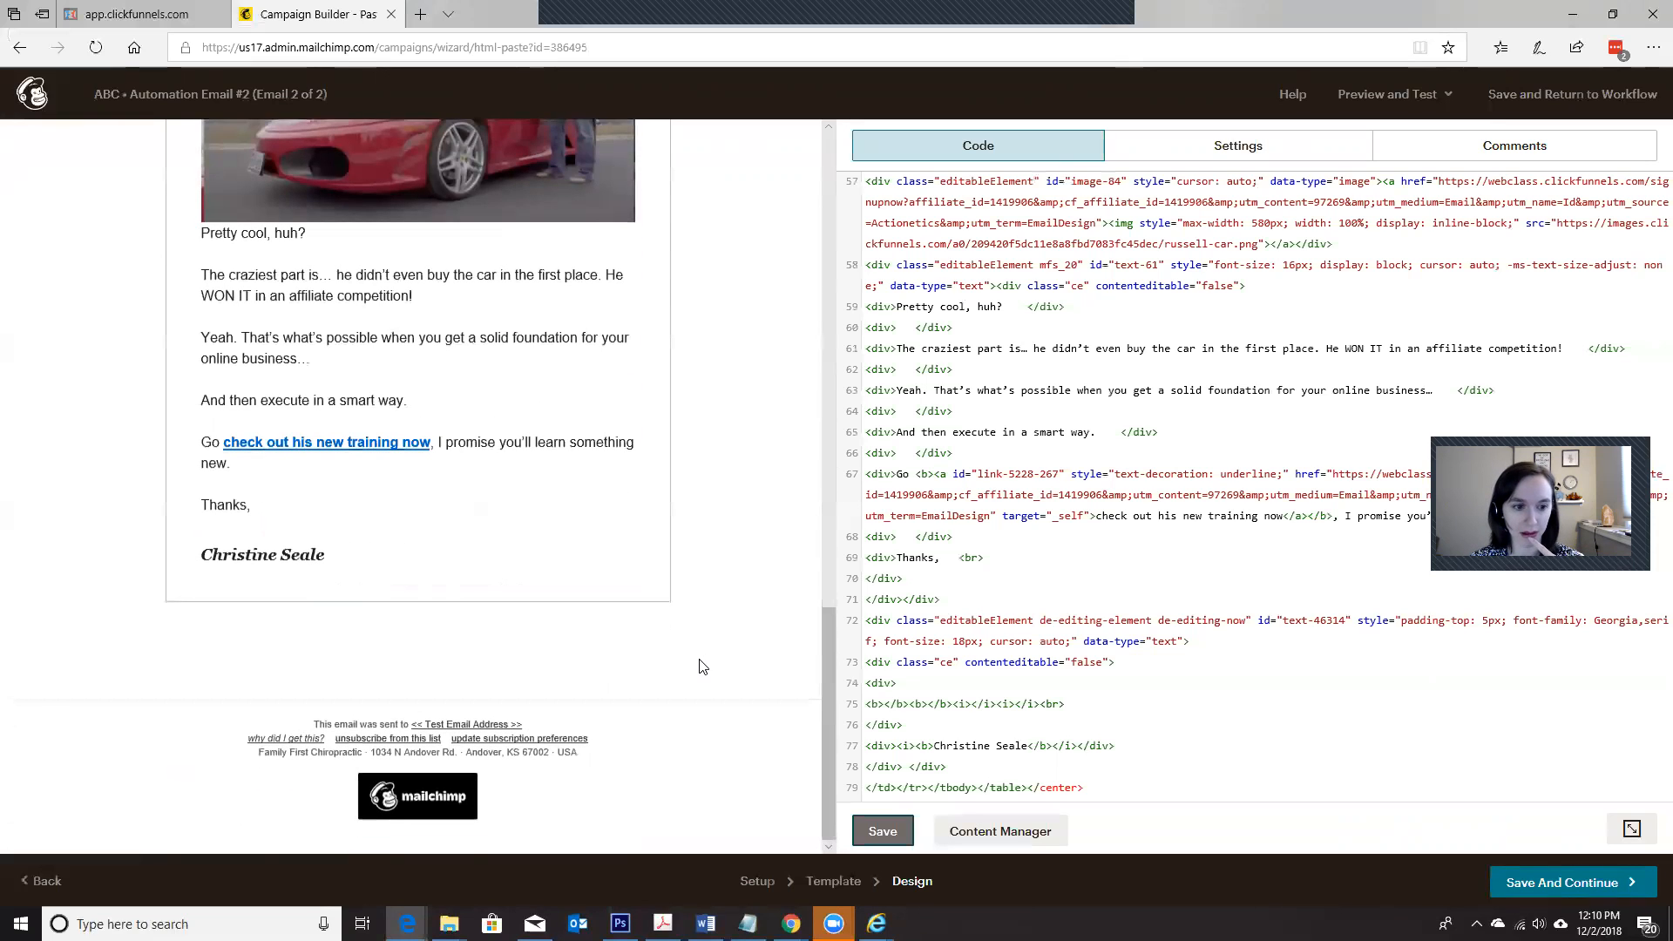
scroll(702, 663, up, 6)
click(873, 830)
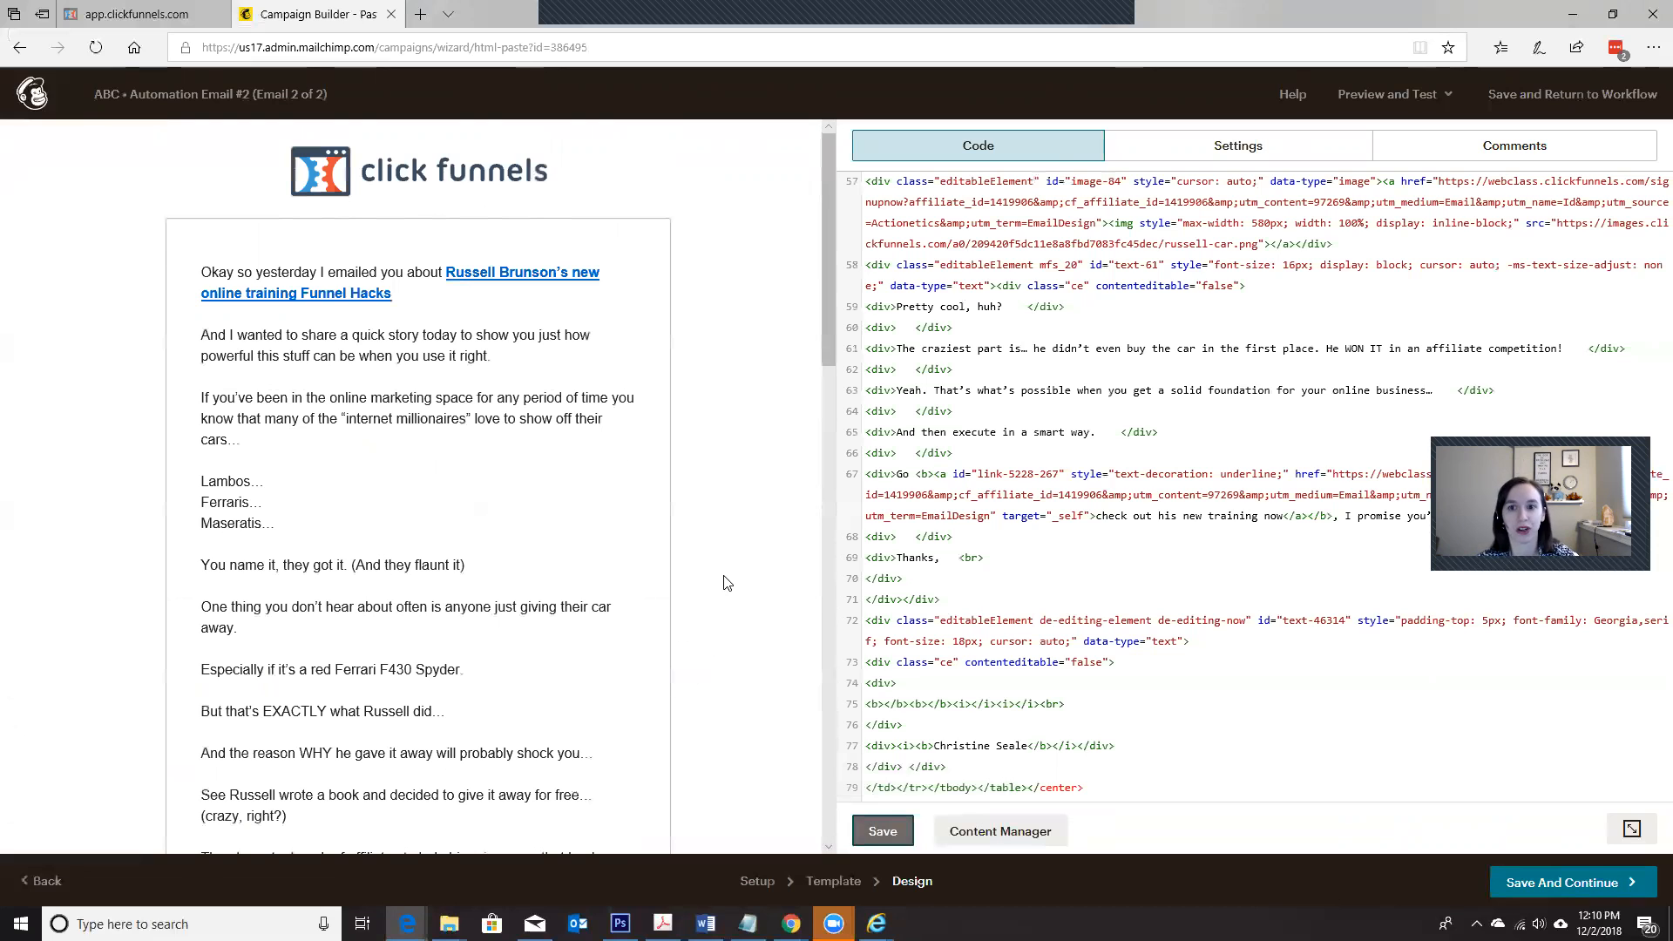
scroll(745, 554, down, 6)
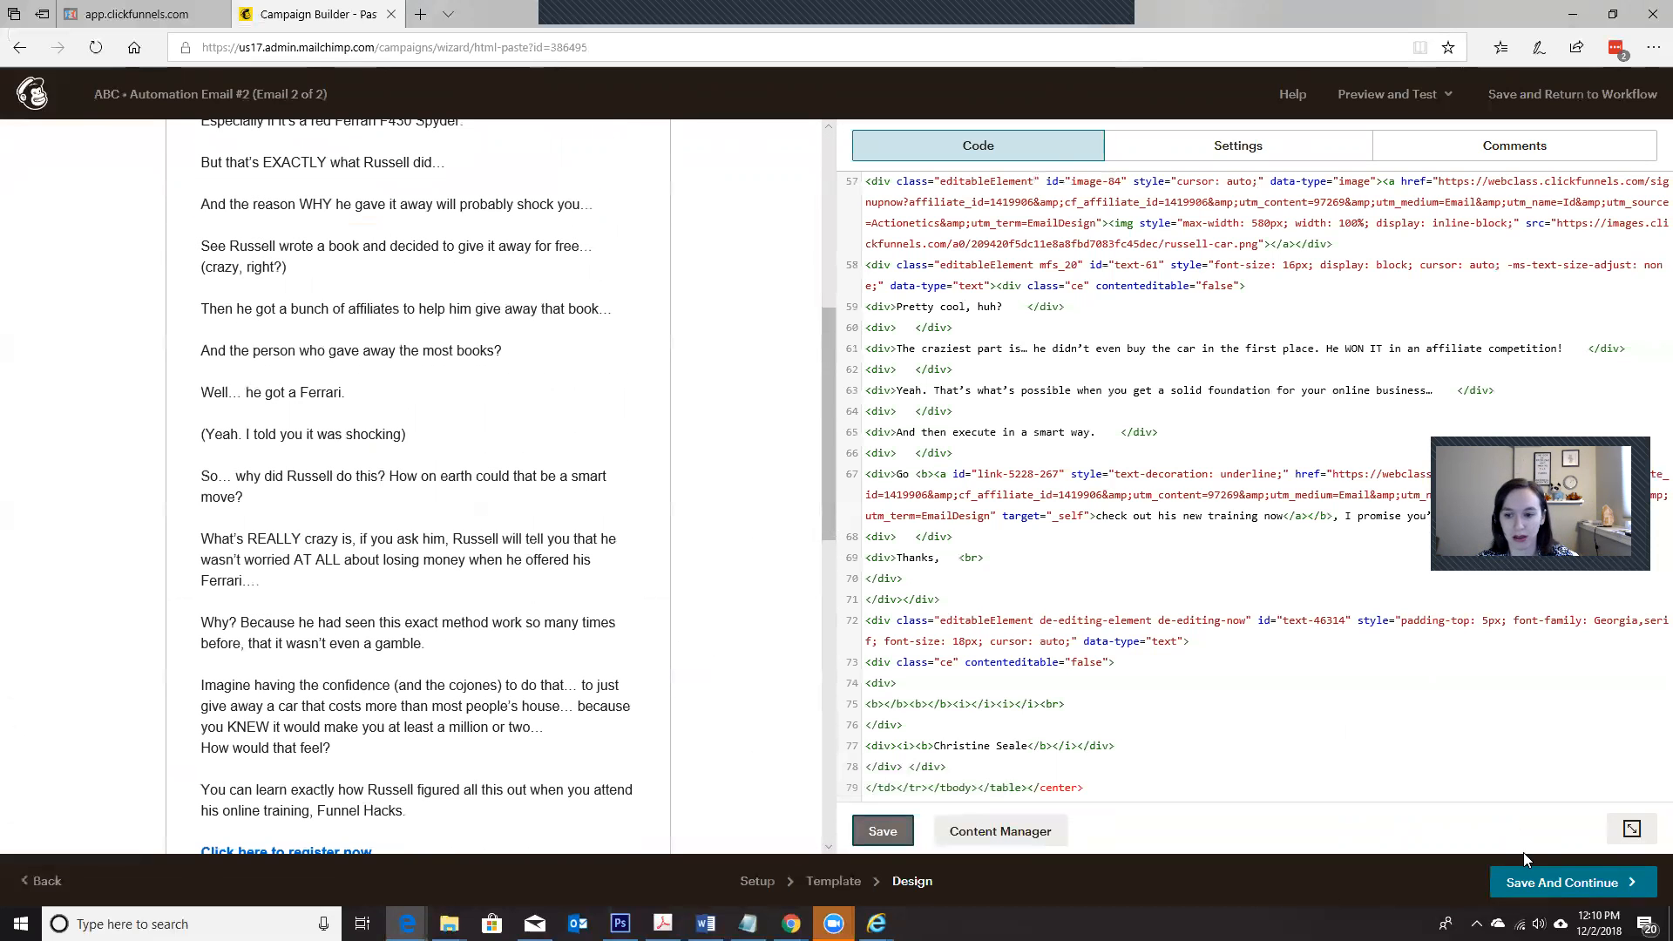
click(1569, 883)
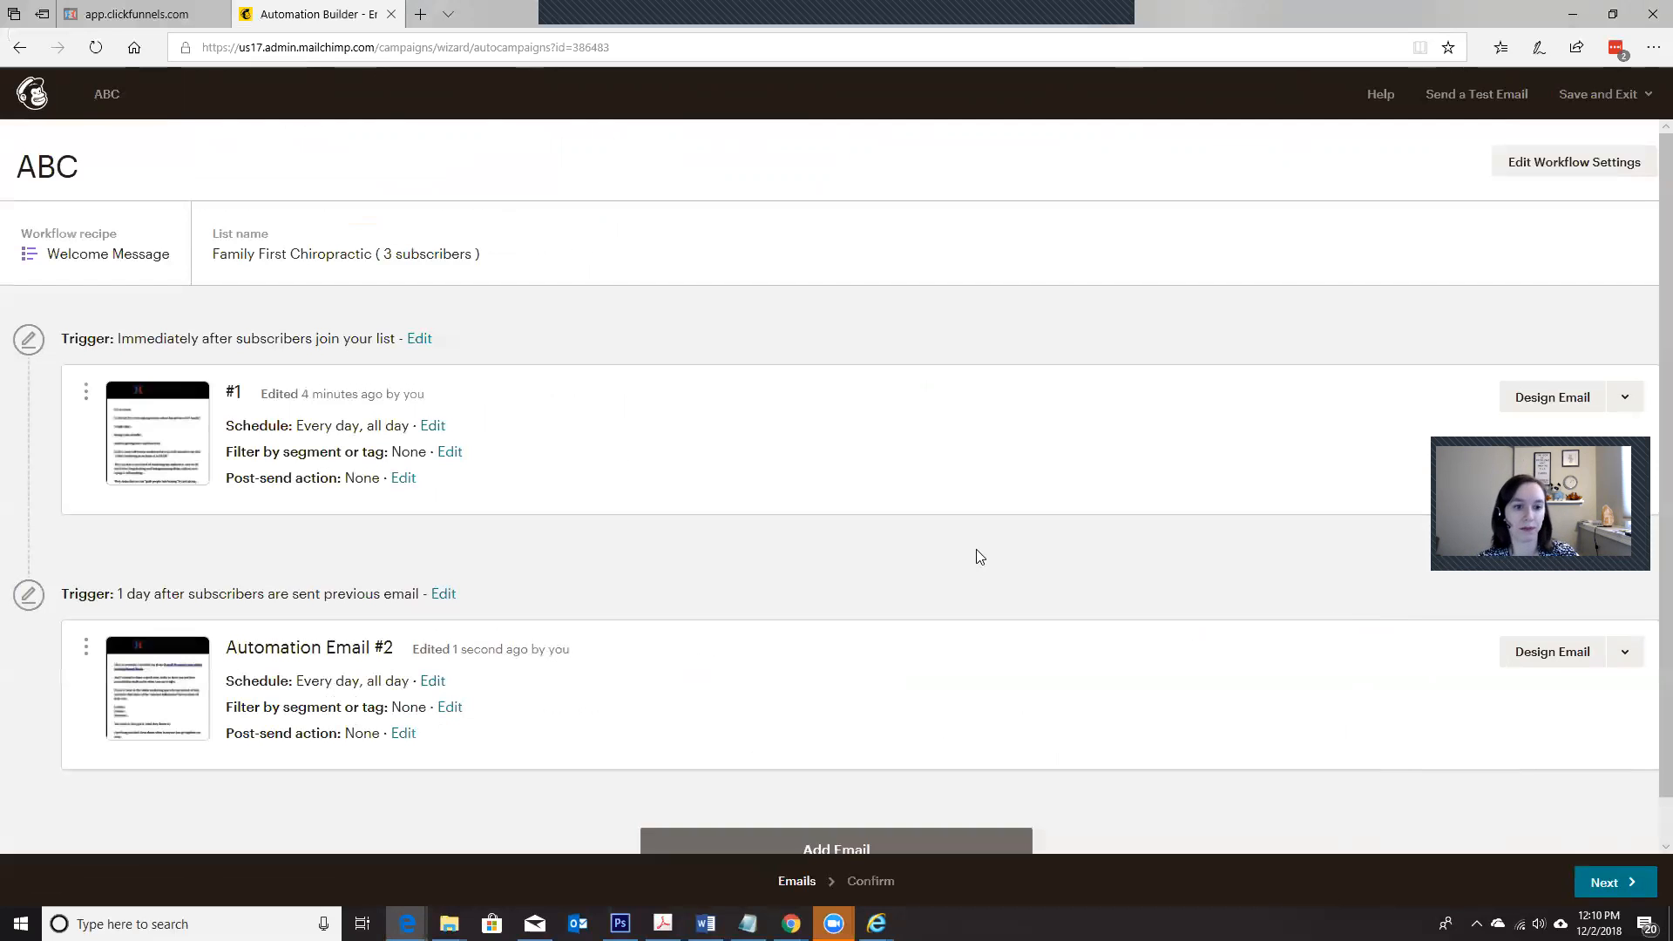
scroll(976, 558, down, 1)
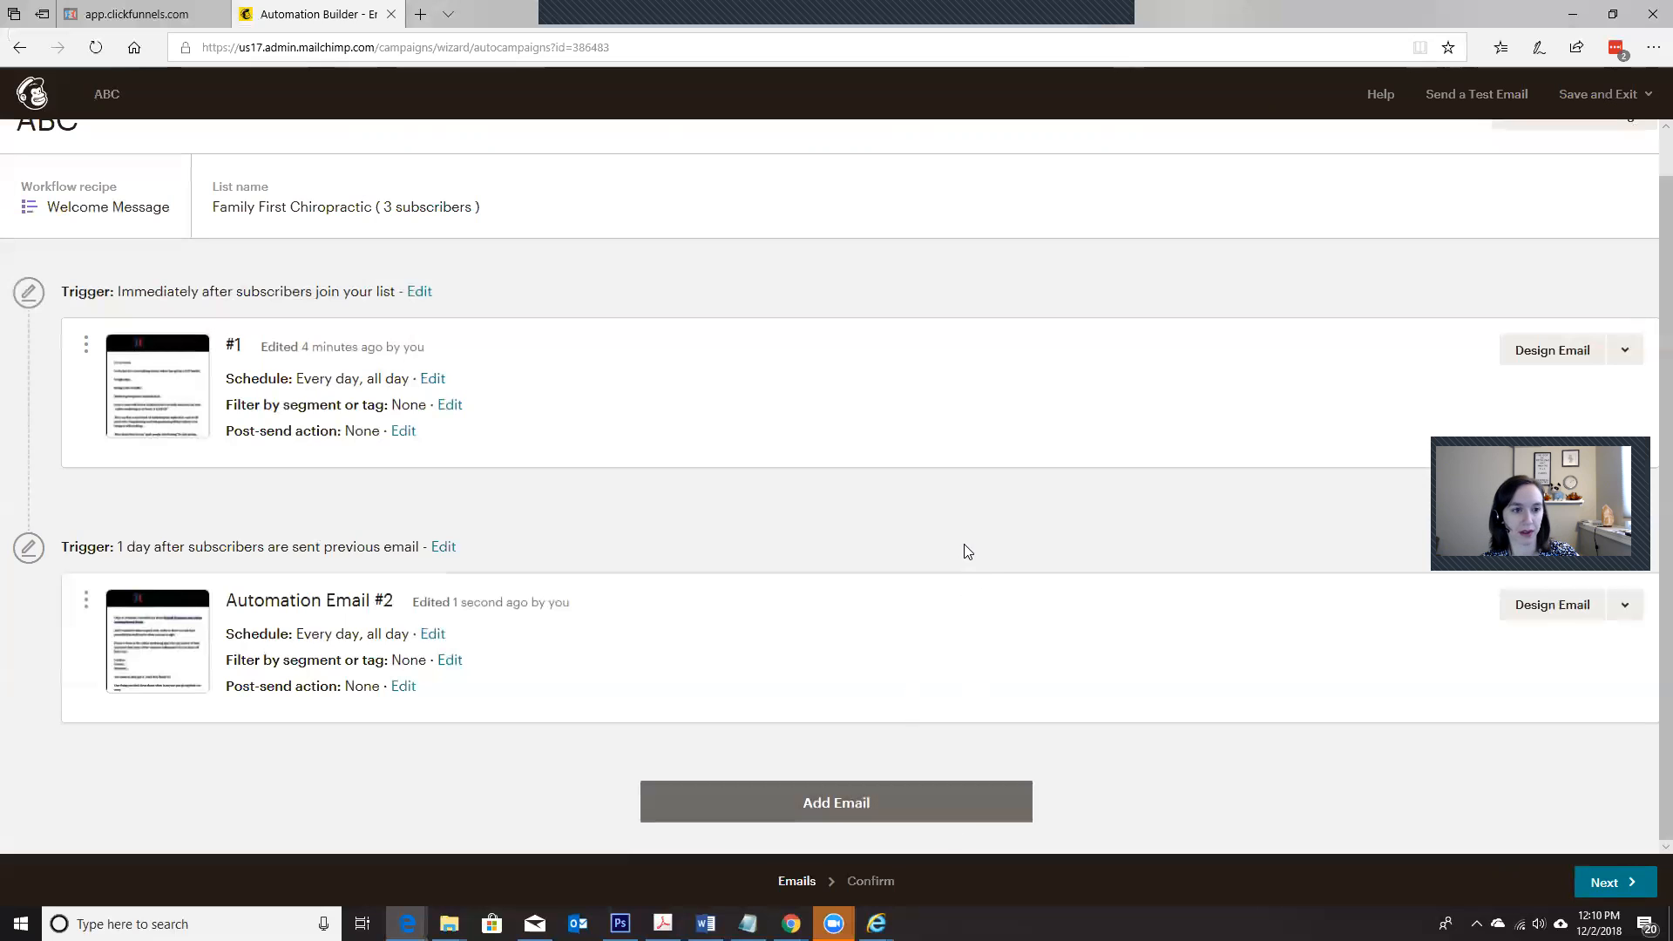
click(144, 16)
click(316, 18)
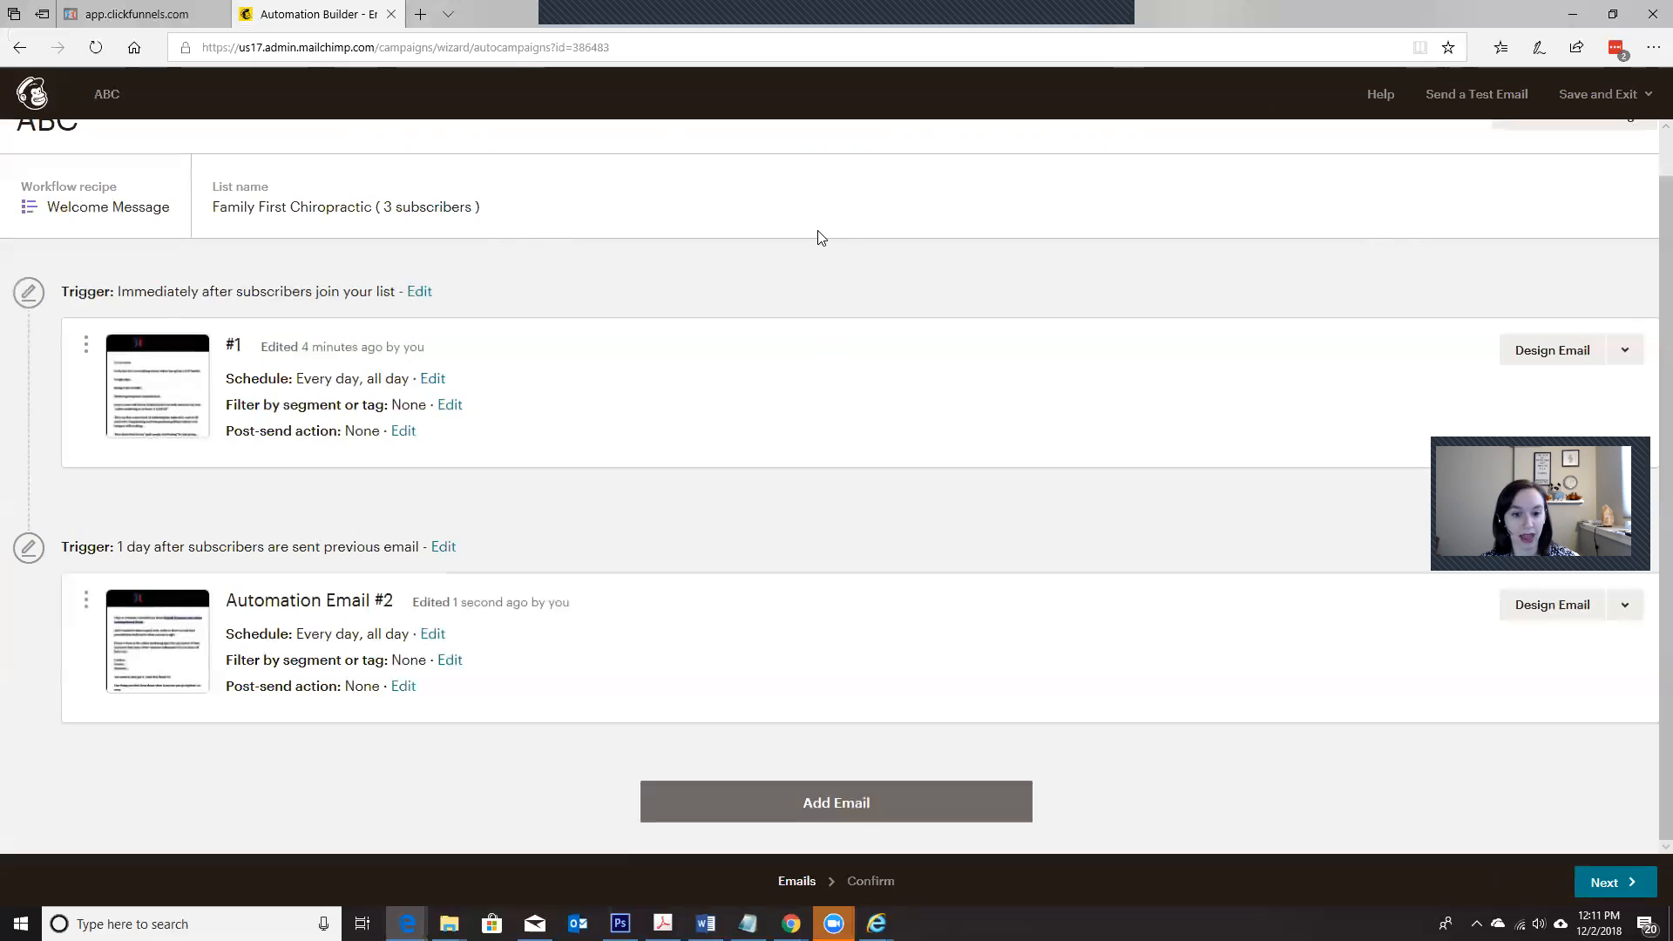
scroll(802, 314, up, 1)
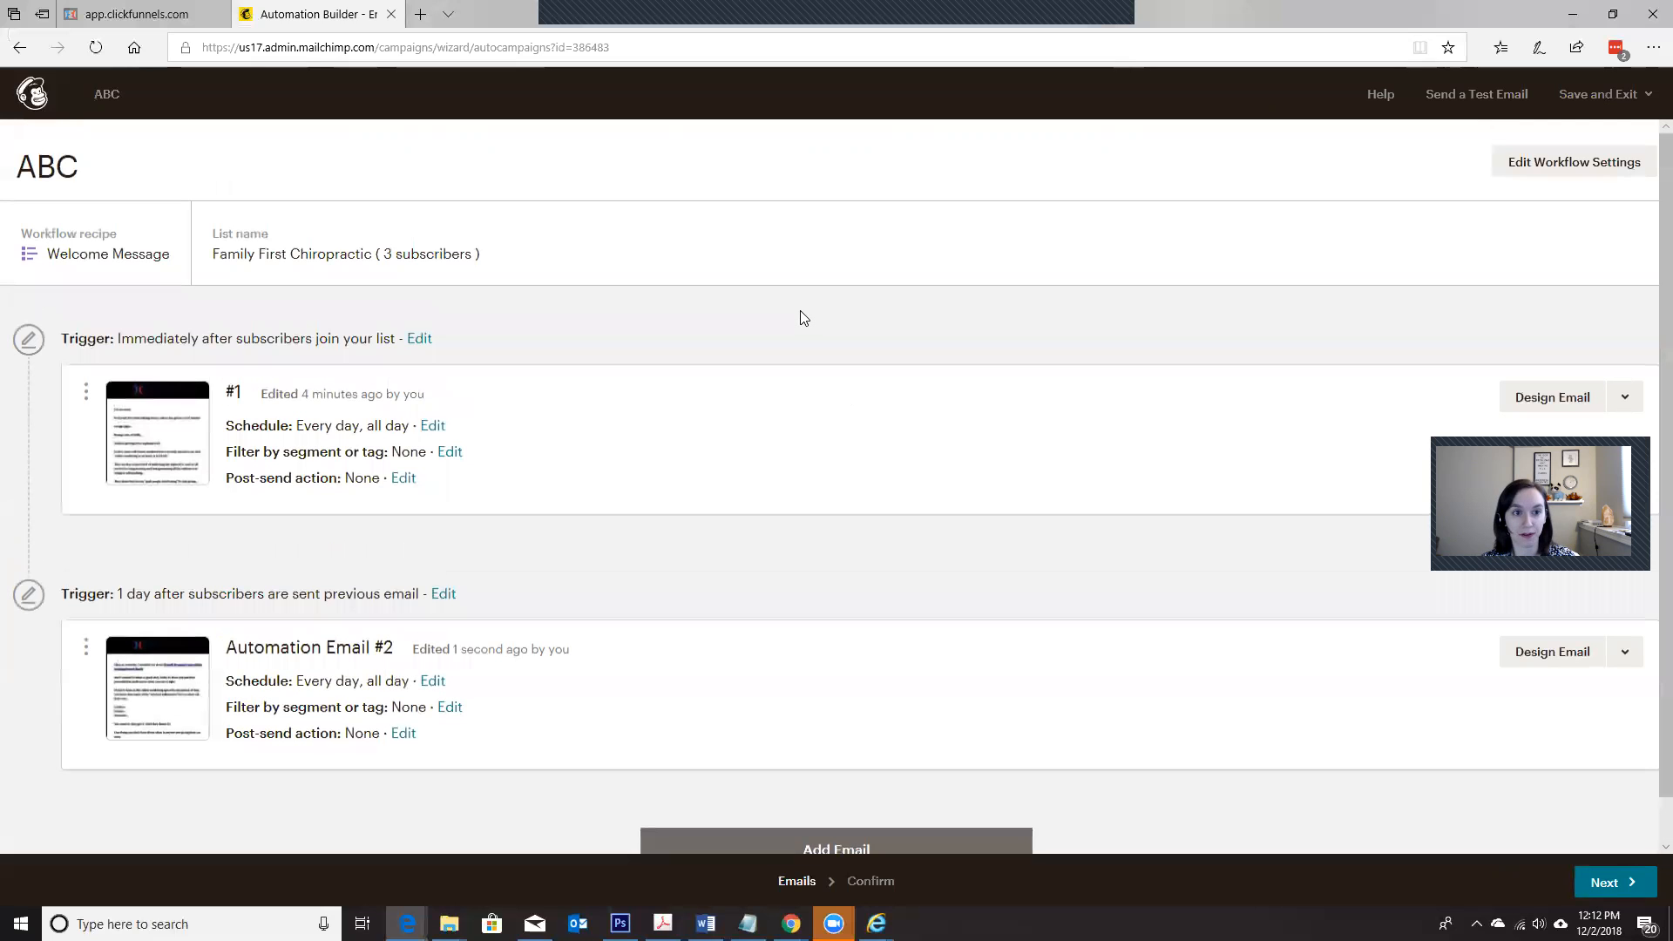